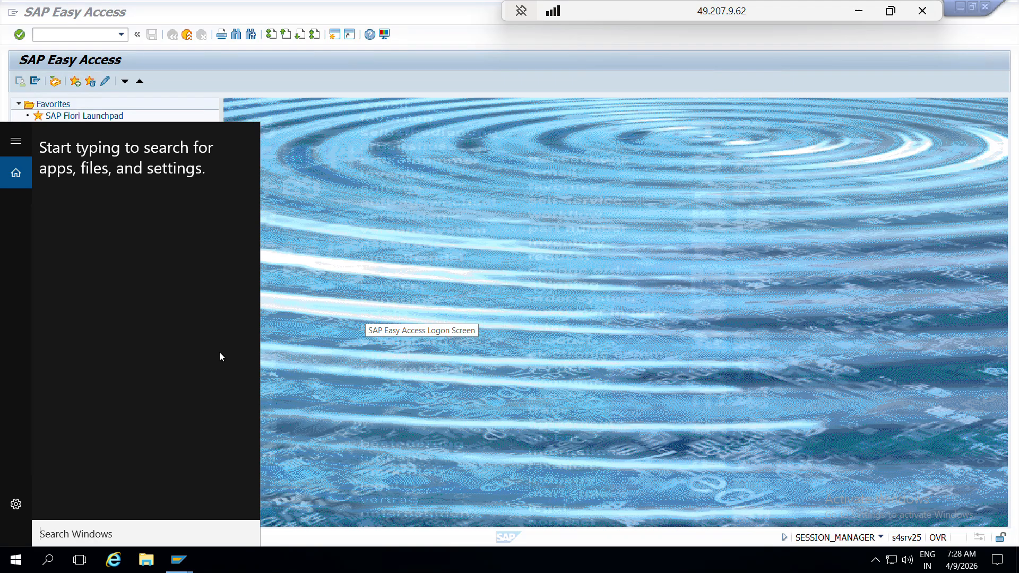
- Open WordPad and write the line "contract - ME31K / ME32k / ME33K ..... ME35K"
text(word)
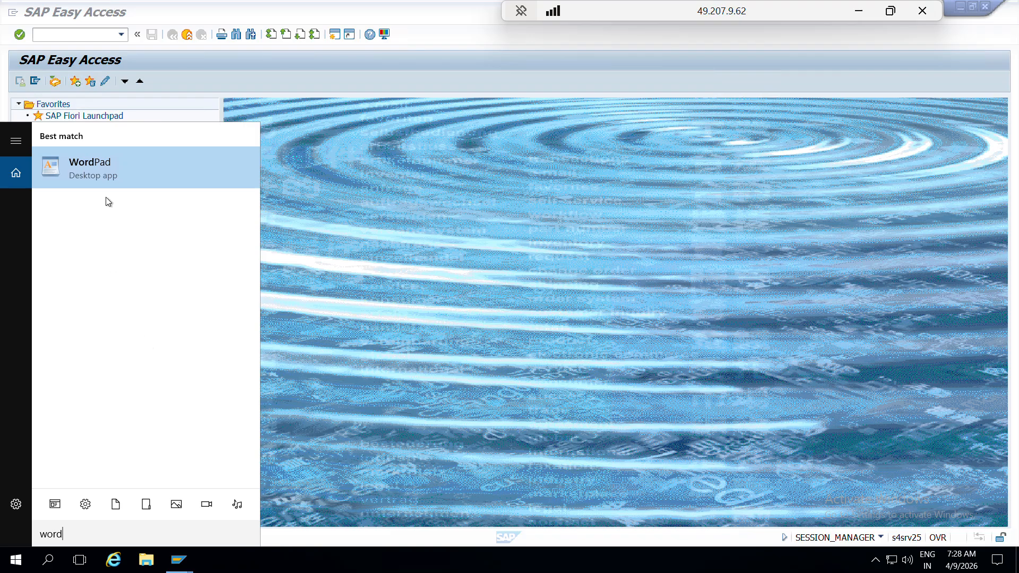
click(104, 171)
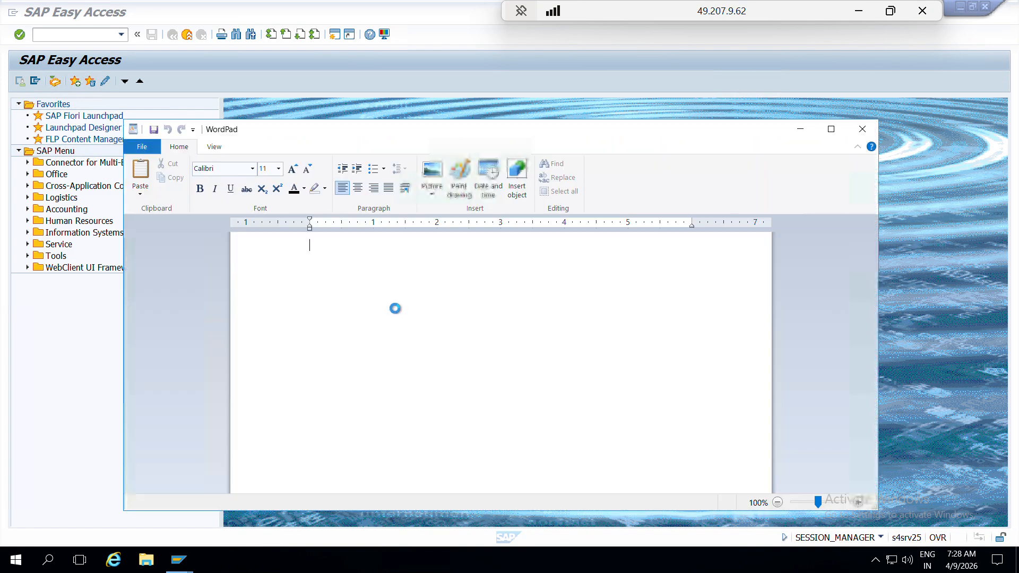
text(cont)
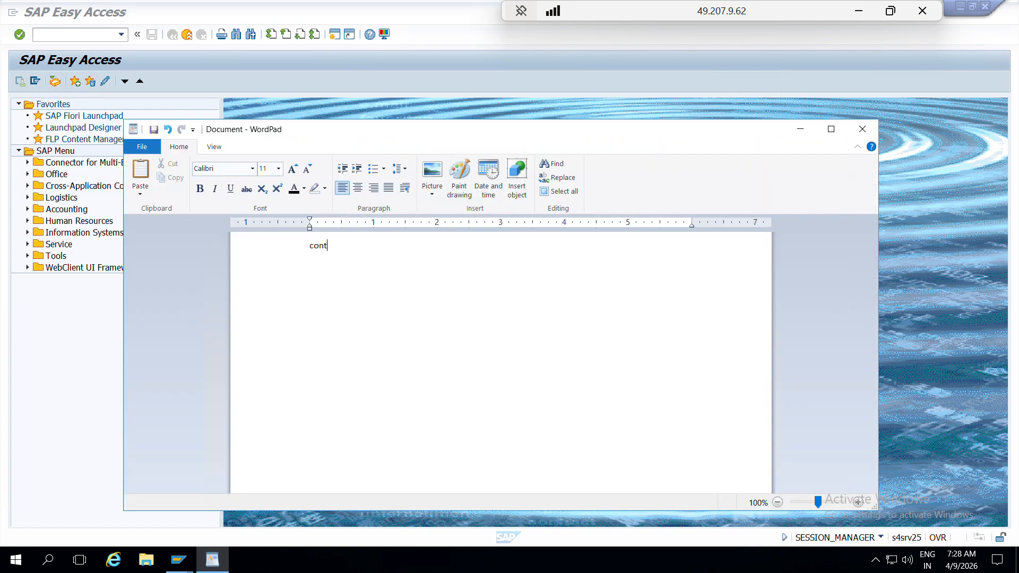
text(ract - ME31K / ME32k / ME33K ..... ME35K )
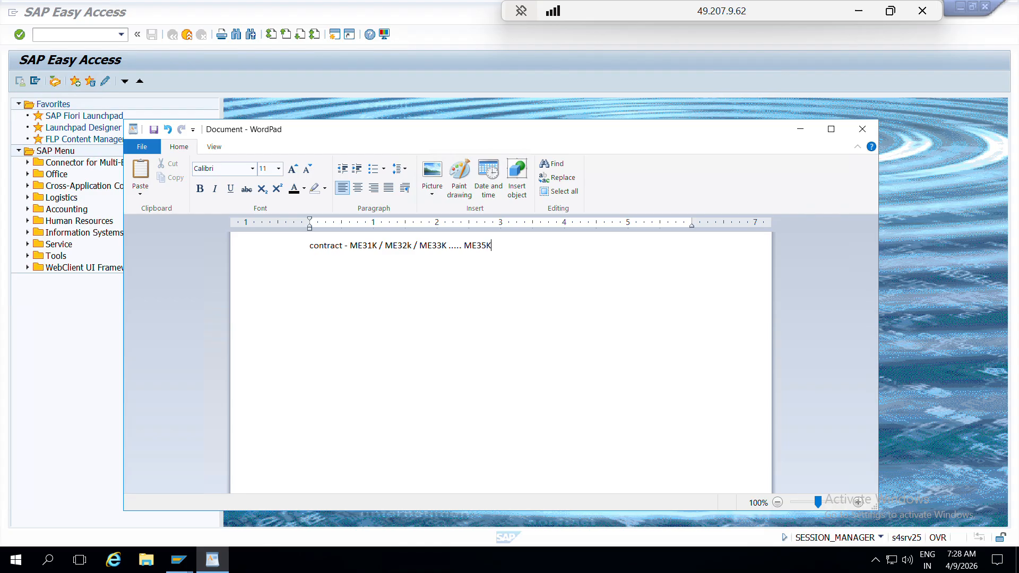
- Add a second line reading "Scheduling agreement - ME31L / Me32L / ME33L" below the contract line
text(Schedu)
key(BackSpace)
text(ulong)
key(BackSpace)
key(BackSpace)
key(BackSpace)
key(BackSpace)
text(ling agreement - ME31L )
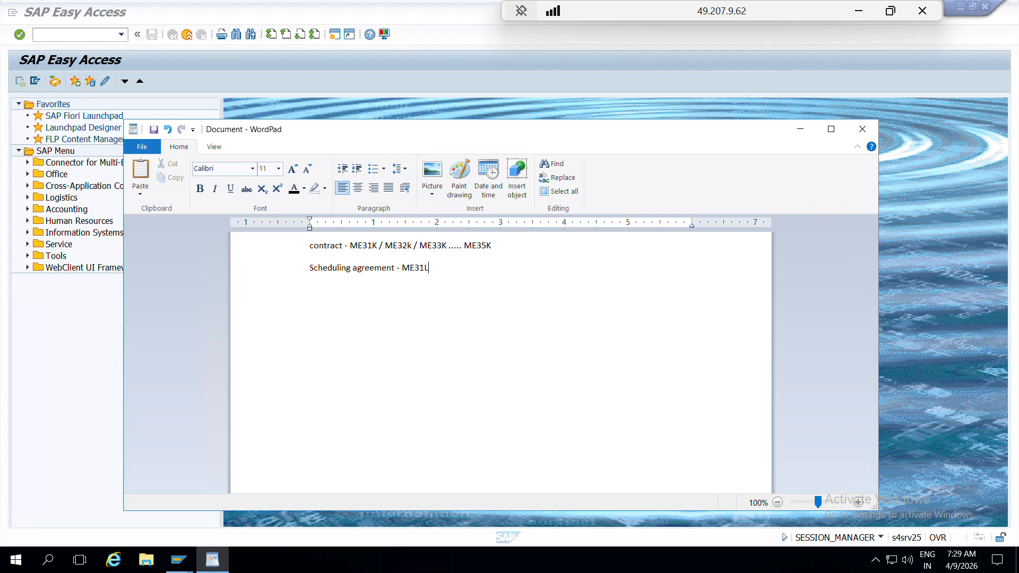
text(/ )
text(Me32L)
text( / ME33)
text(L)
- Add the line "Release SA -ME35L" below the scheduling agreement line and maximize the WordPad window
text(Rel)
text(e)
text(ase )
text(SA =)
key(BackSpace)
text(-)
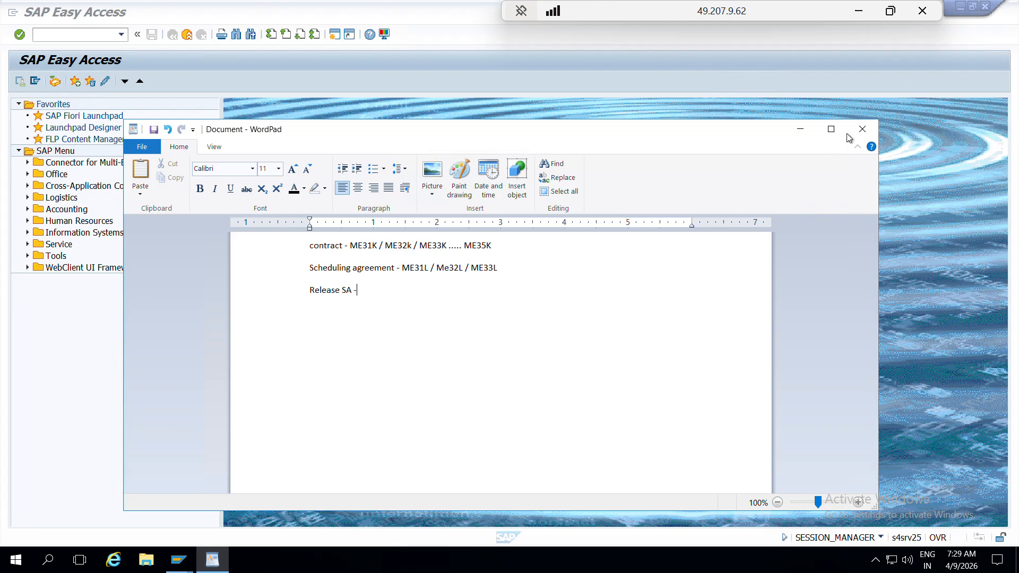
click(831, 129)
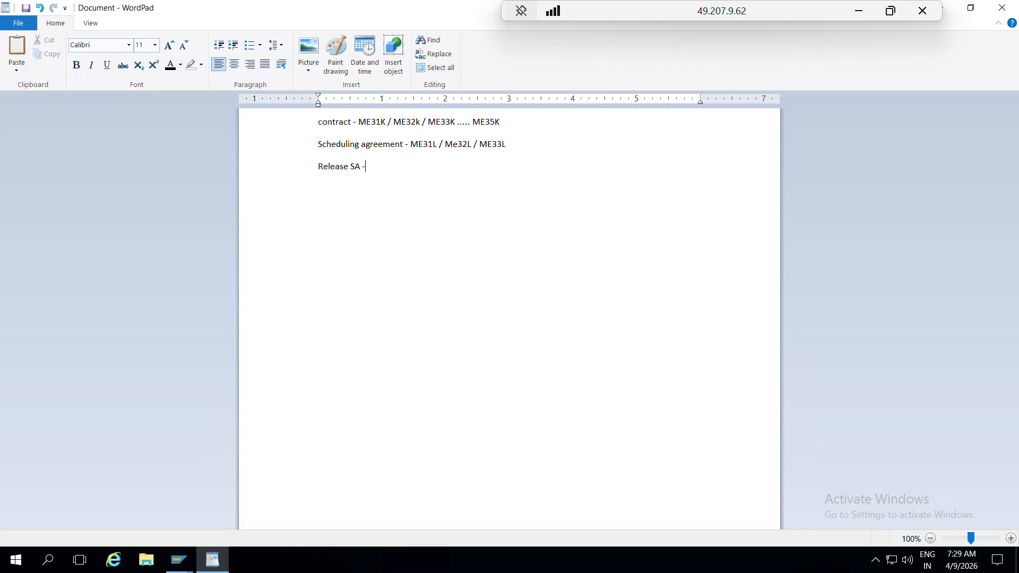
text(ME35L ME)
- Add the line "Maintain schedule - ME38 / ME39" below the release line
click(343, 194)
text(38)
key(BackSpace)
key(BackSpace)
key(BackSpace)
text(aintain schedule - )
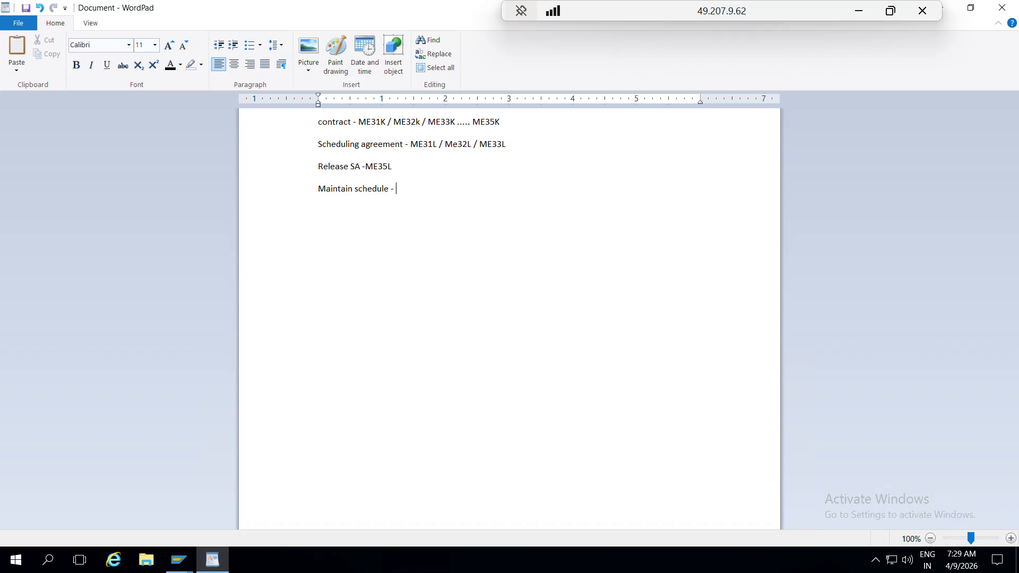
text(ME3)
key(BackSpace)
text(8)
key(BackSpace)
key(BackSpace)
text(38)
key(BackSpace)
text(/ ME39)
double_click(399, 190)
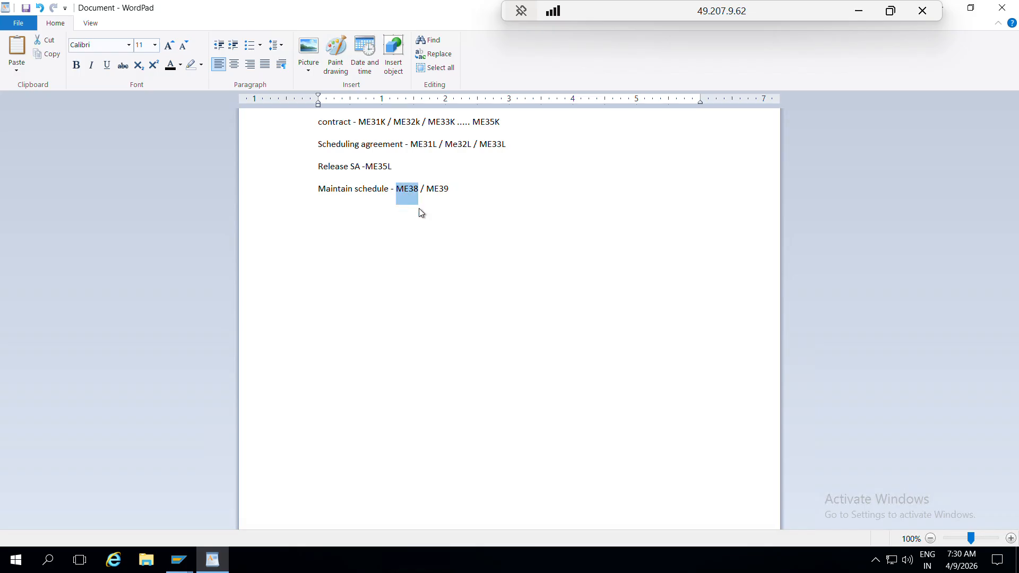
click(460, 193)
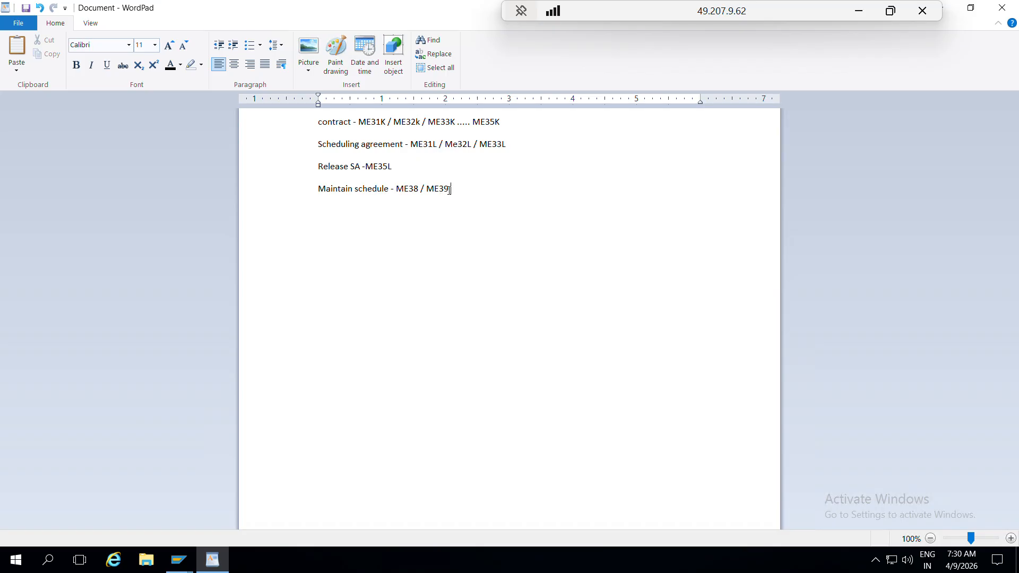
drag(313, 121, 465, 199)
click(466, 198)
- Switch to SAP Easy Access and try to start transaction ME31L
key(alt+Tab)
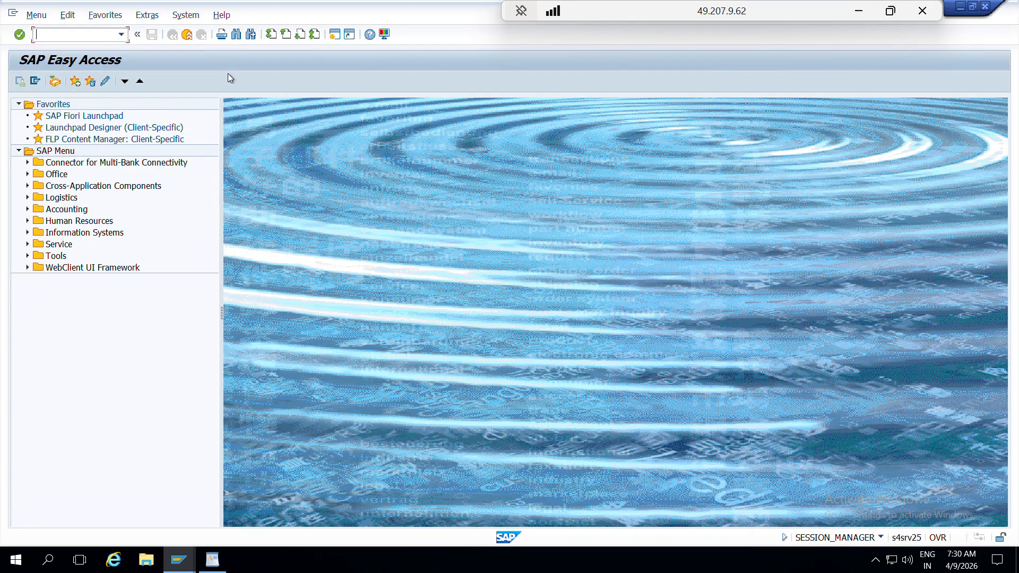
text(me31l)
key(Return)
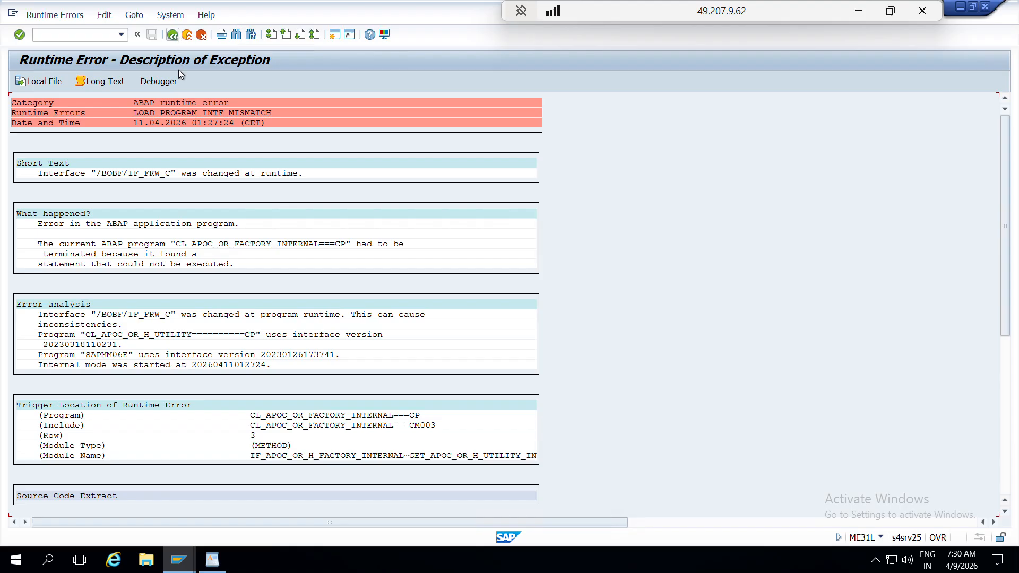
click(172, 35)
text(m)
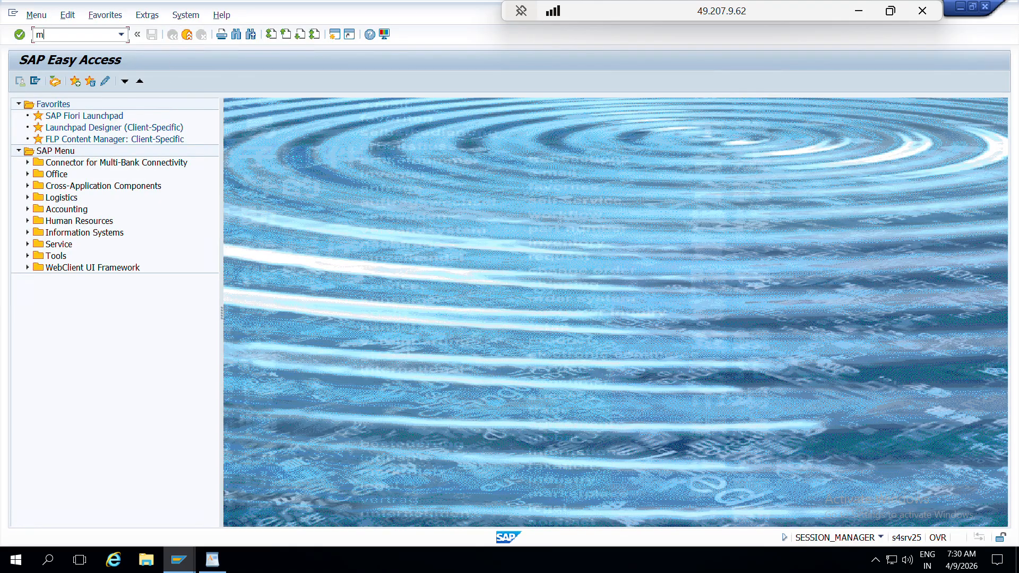
text(e31l)
key(Return)
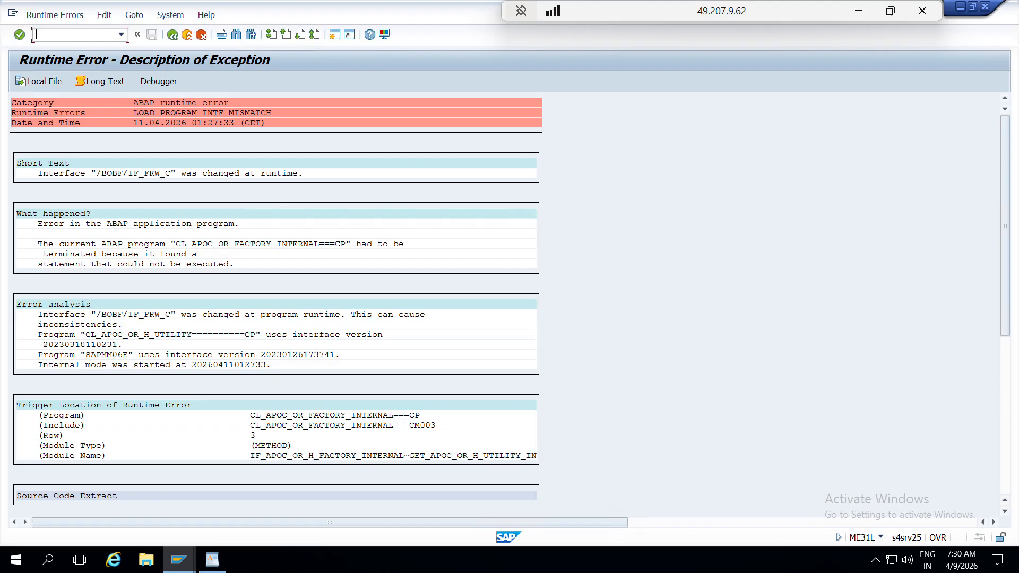
text(/nme31l)
key(Return)
click(172, 35)
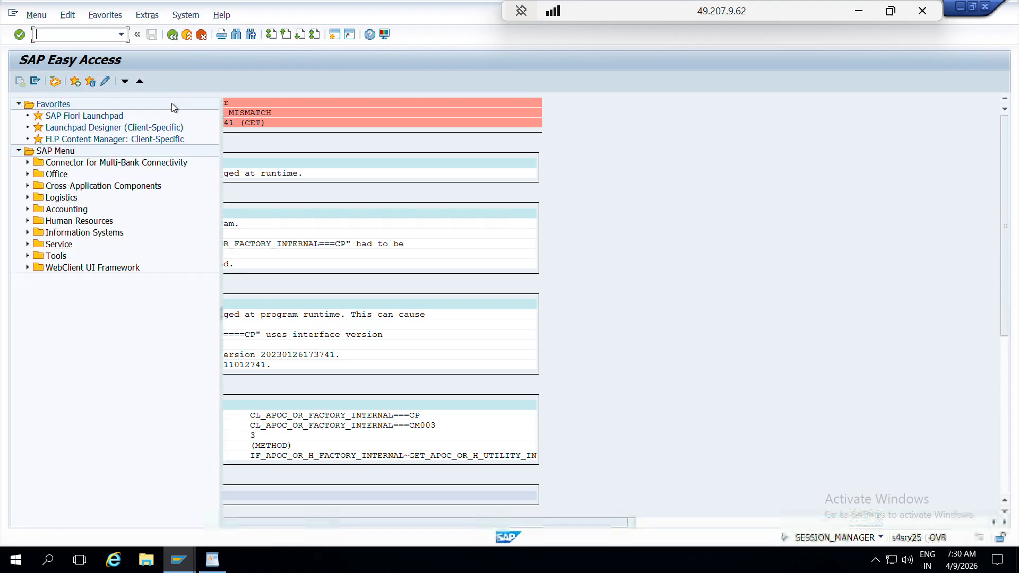
- Try to start transaction ME31K, and return to the SAP Easy Access screen
text(me31k)
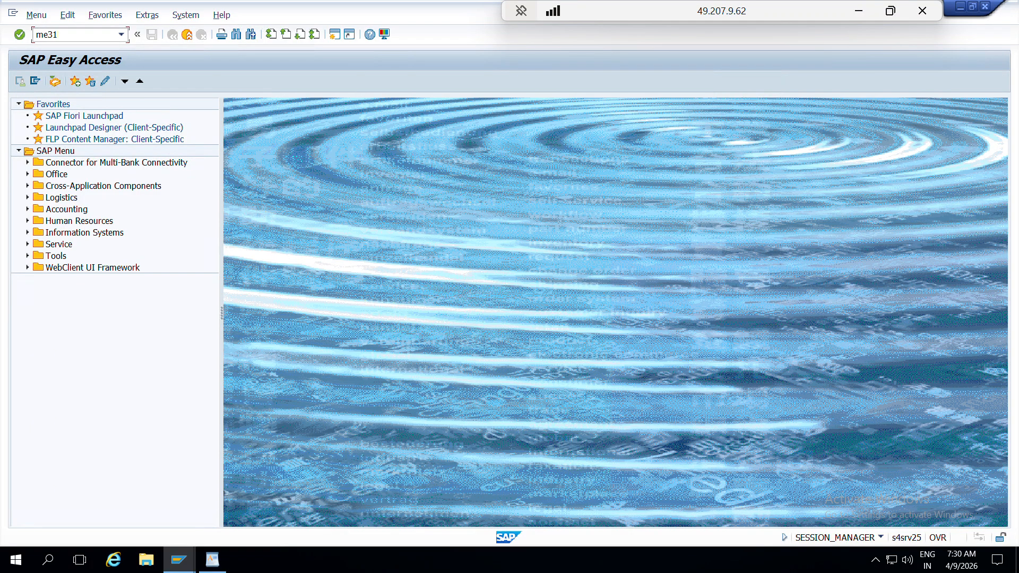
key(Return)
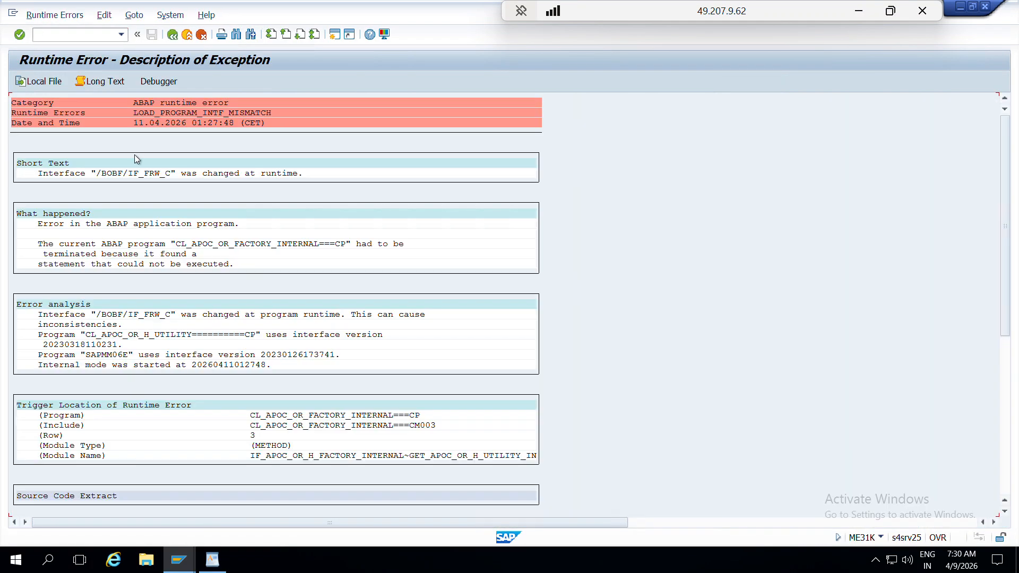
click(214, 114)
scroll(154, 345, down, 1)
click(202, 36)
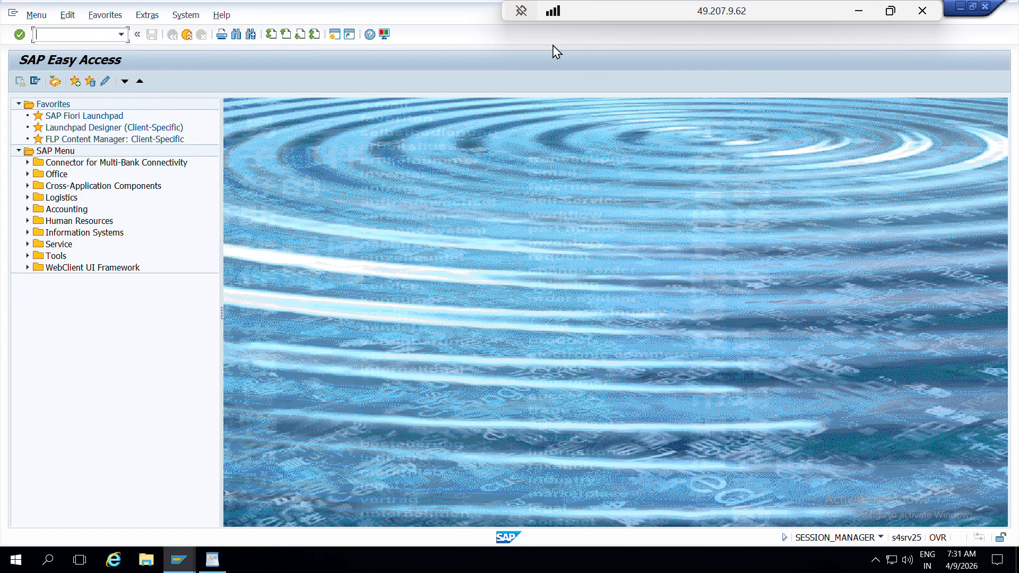
click(923, 11)
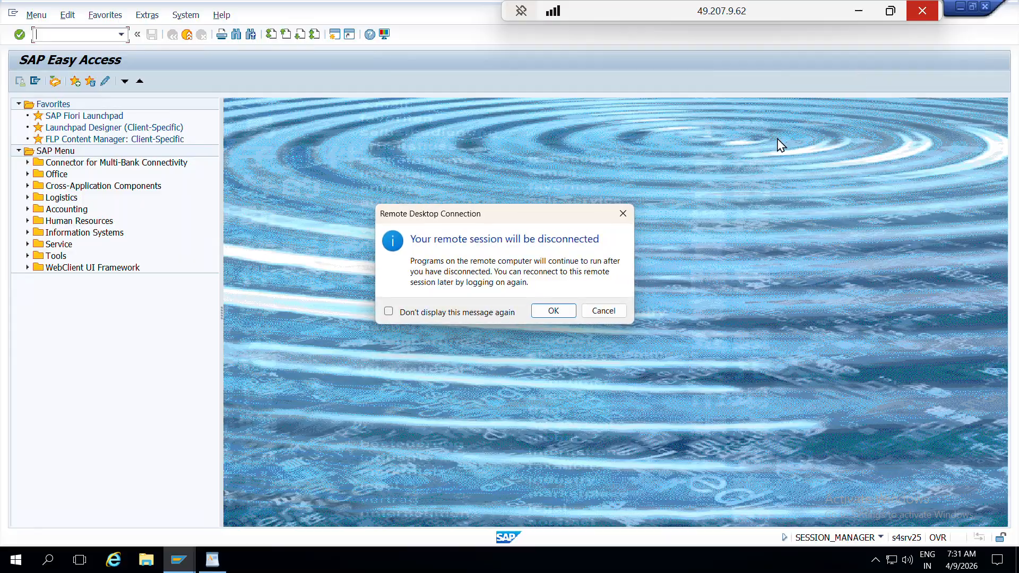
click(550, 312)
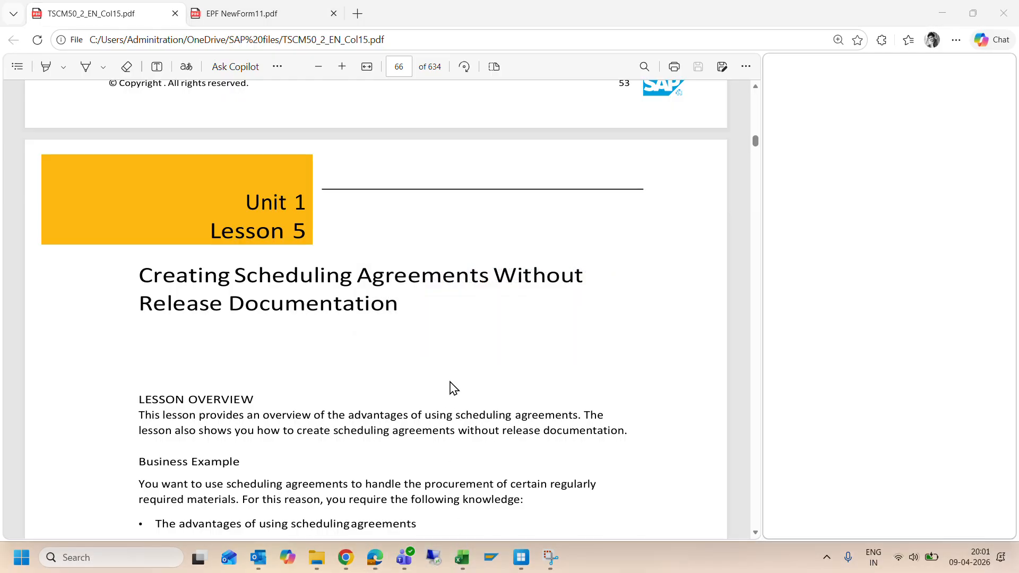
click(585, 171)
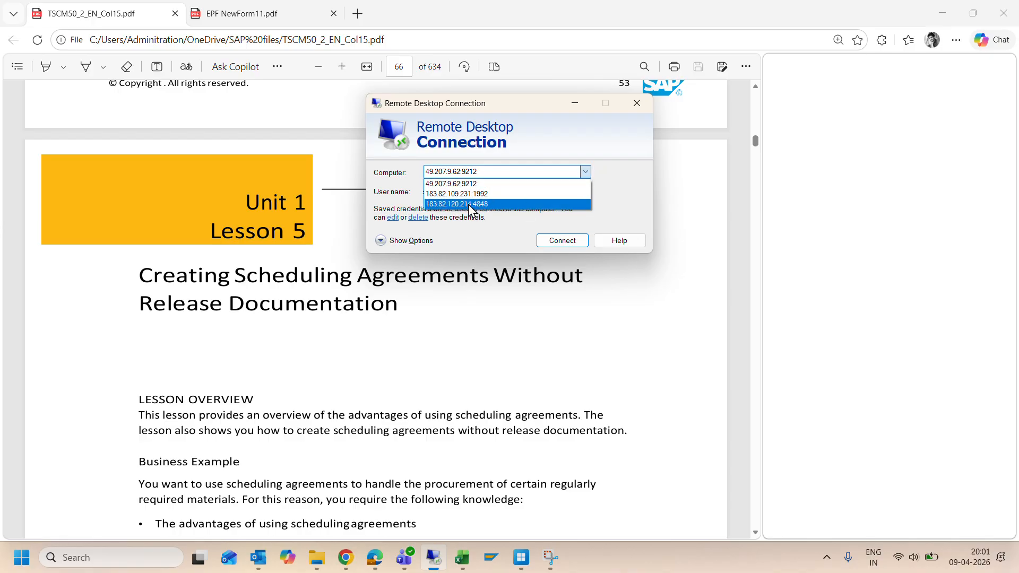
click(471, 204)
click(558, 243)
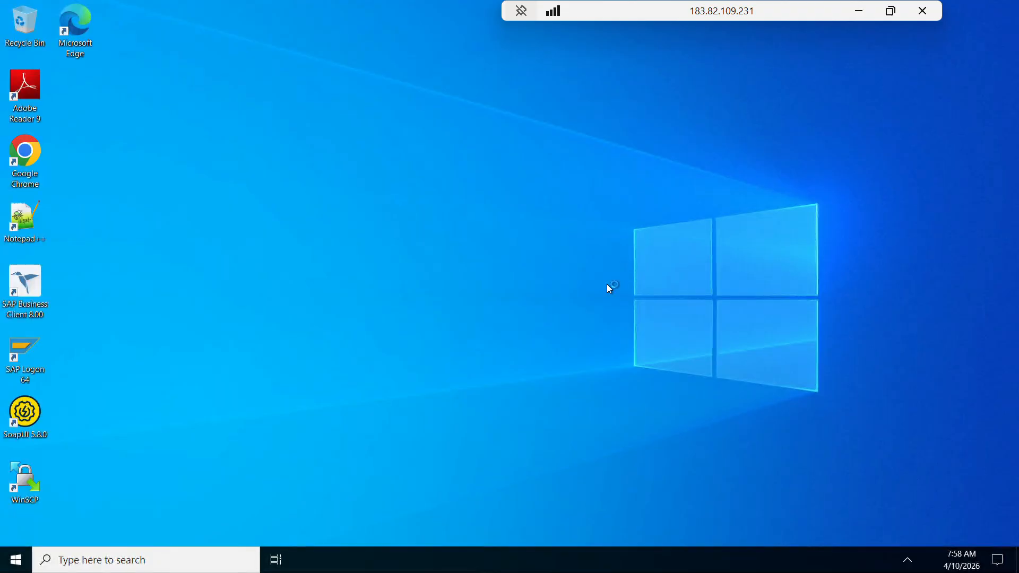
- Open the S4HANA system from SAP Logon and log on to client 100 with the saved user name and the account password
click(25, 357)
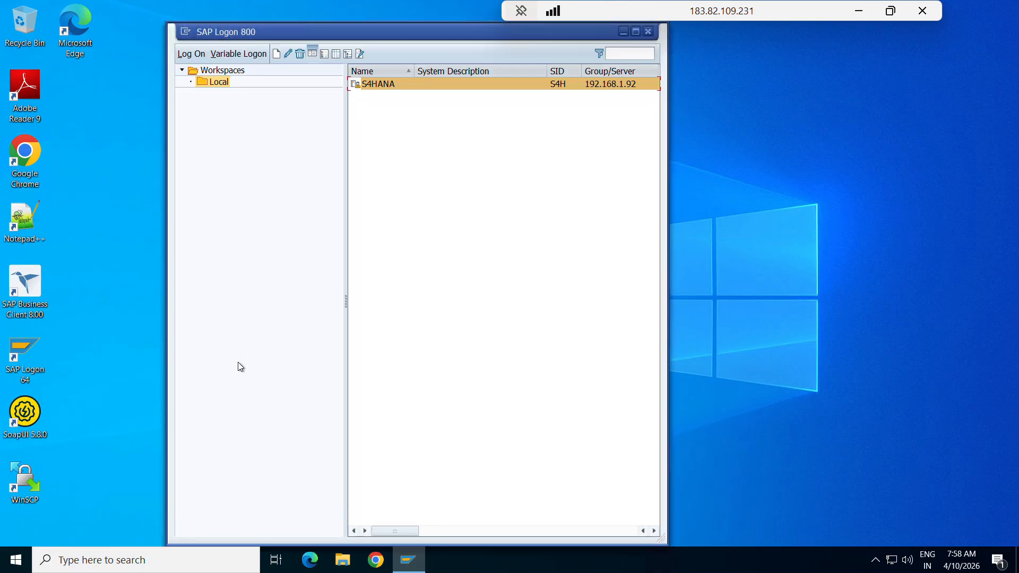
double_click(406, 85)
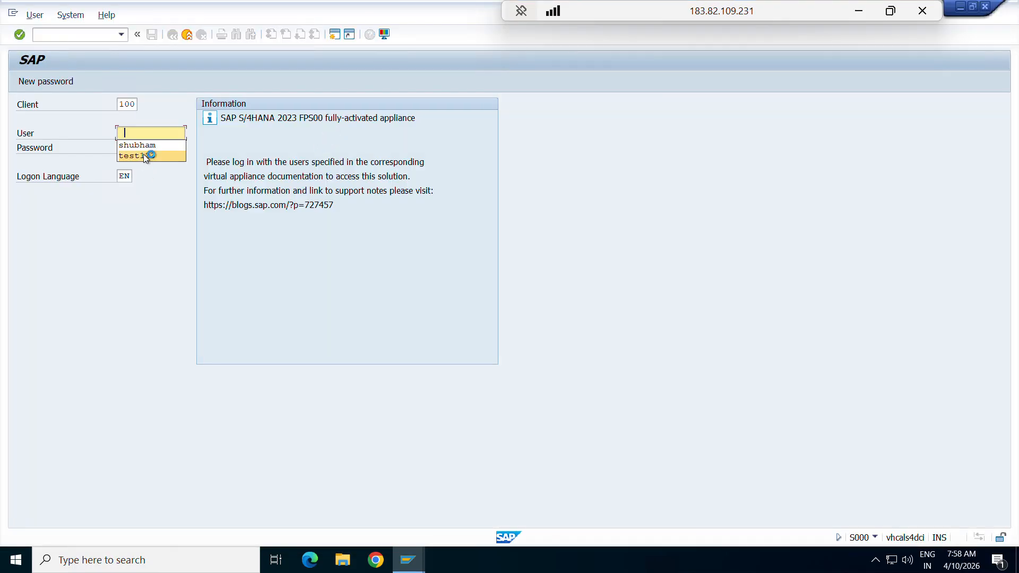
click(150, 145)
click(146, 151)
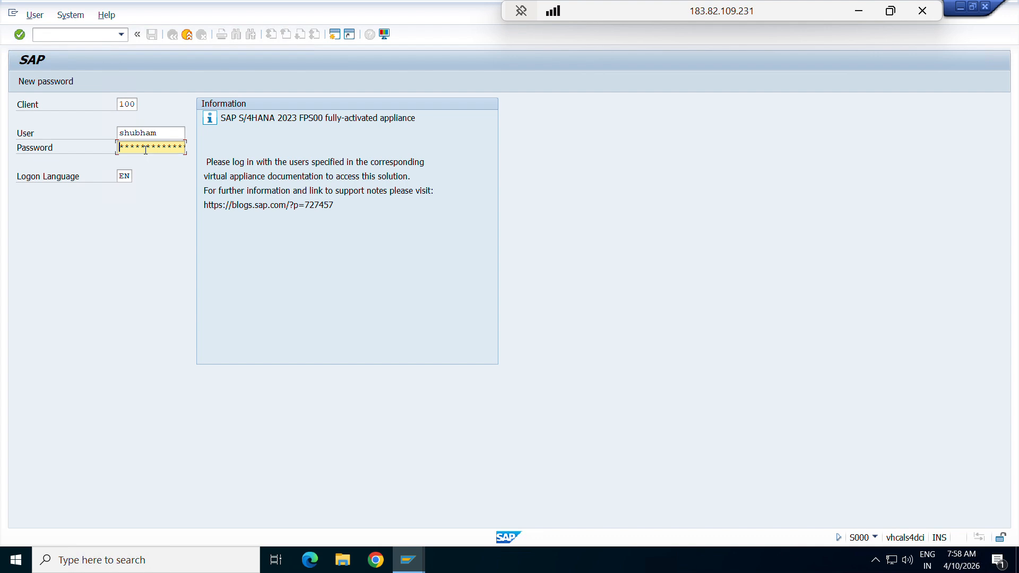
text(********)
key(Return)
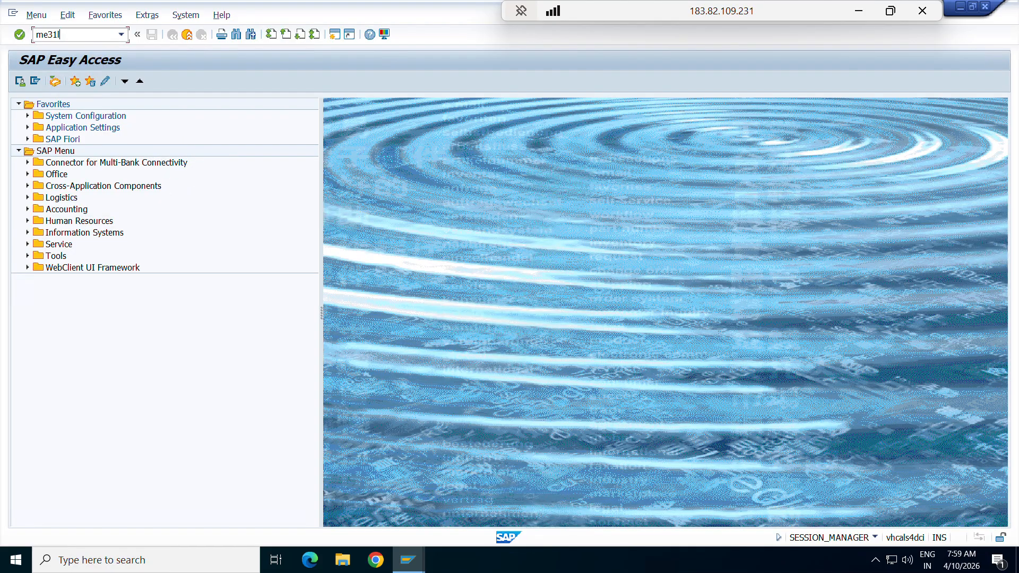
- Start transaction ME31L and choose agreement type LP (Scheduling Agreement) from the list of document types
key(Return)
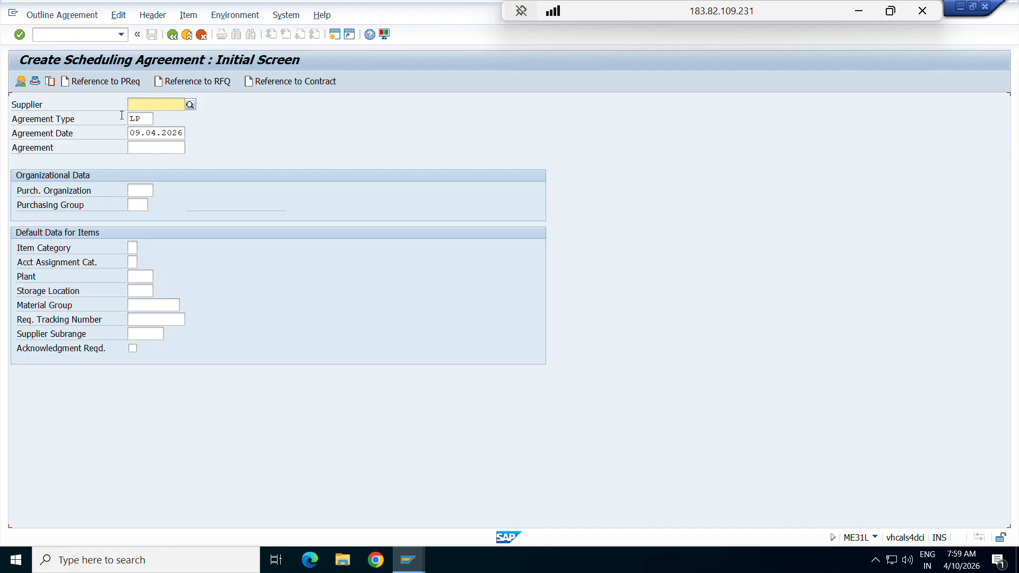
click(144, 106)
click(56, 122)
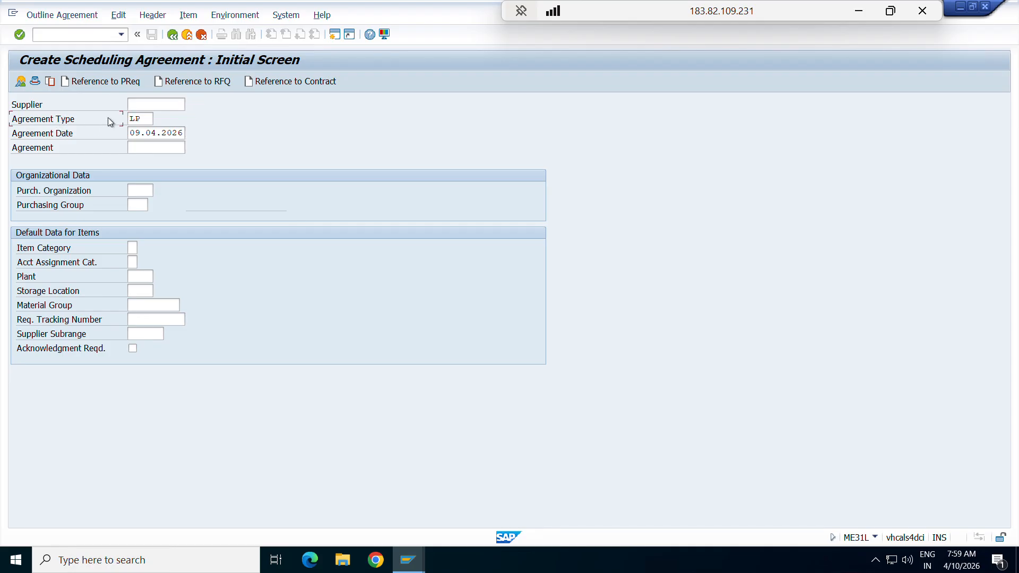
click(143, 119)
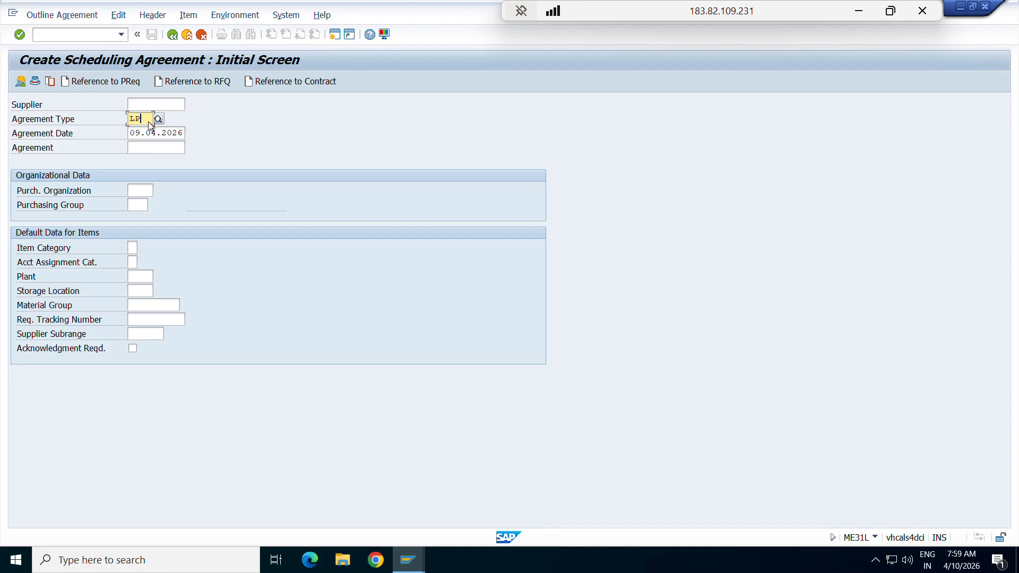
key(Return)
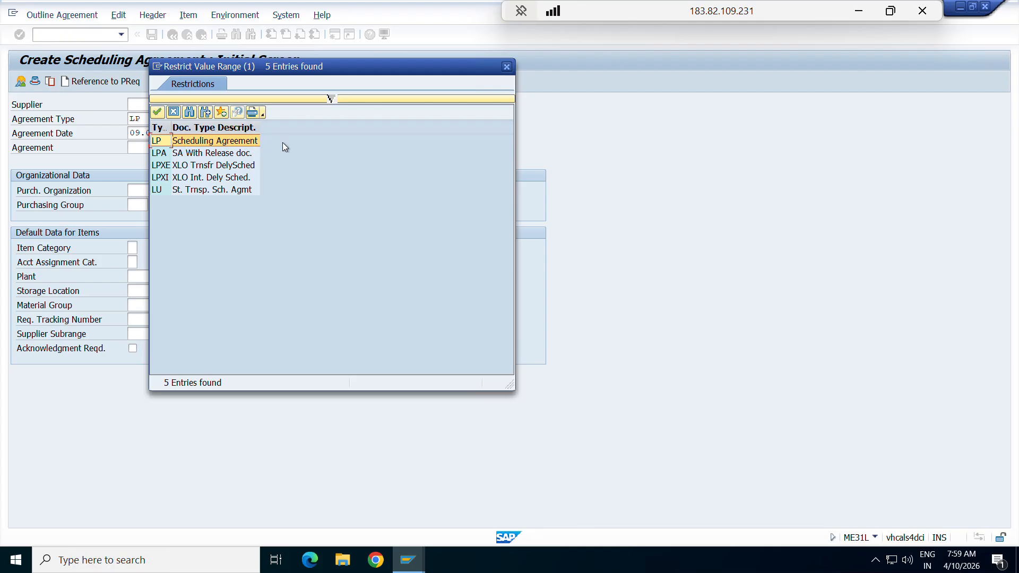
click(189, 155)
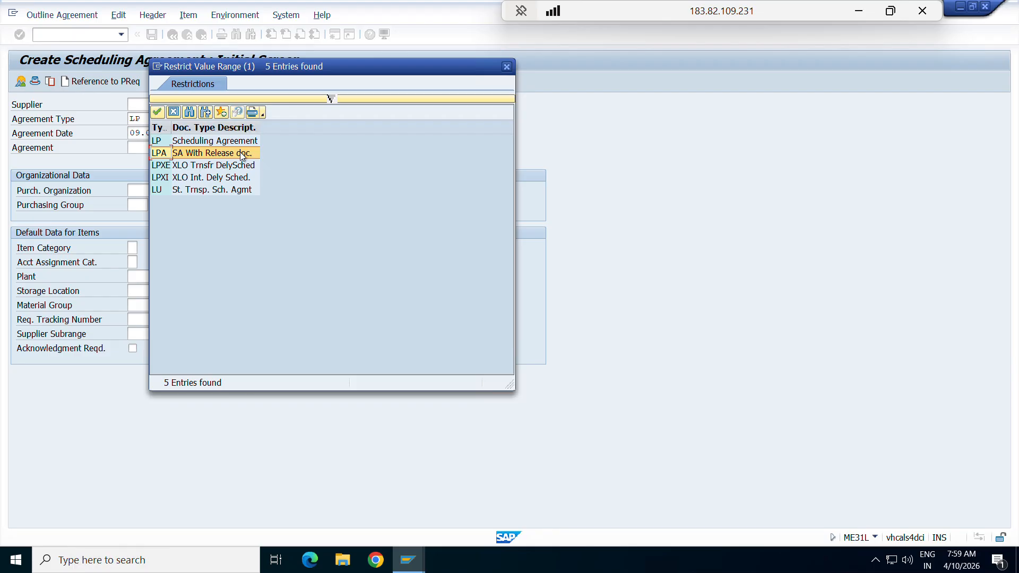
click(207, 141)
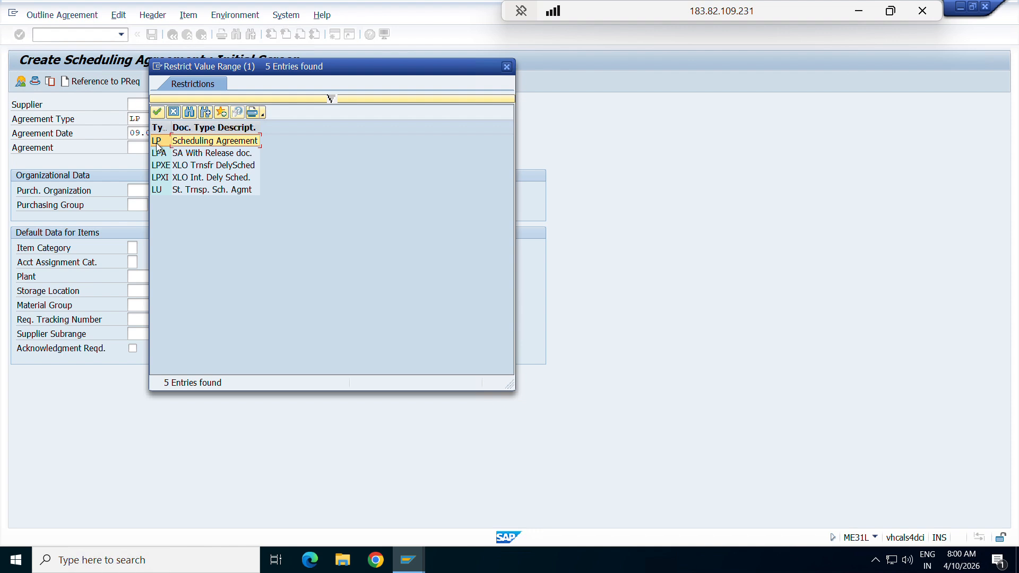
double_click(189, 141)
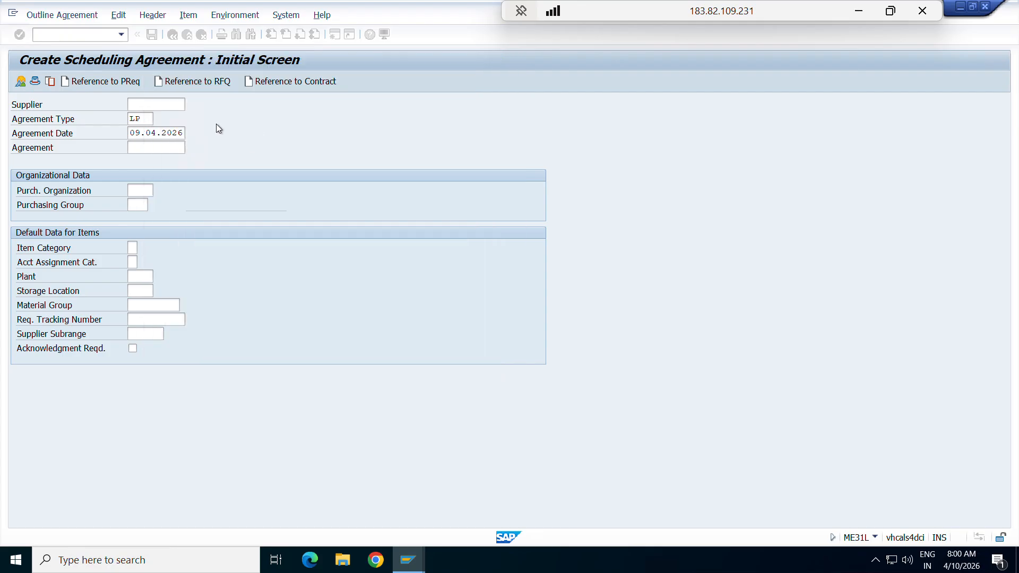
- Open the Create Material transaction MM01 in a new session, leaving the scheduling agreement's initial screen open
click(166, 105)
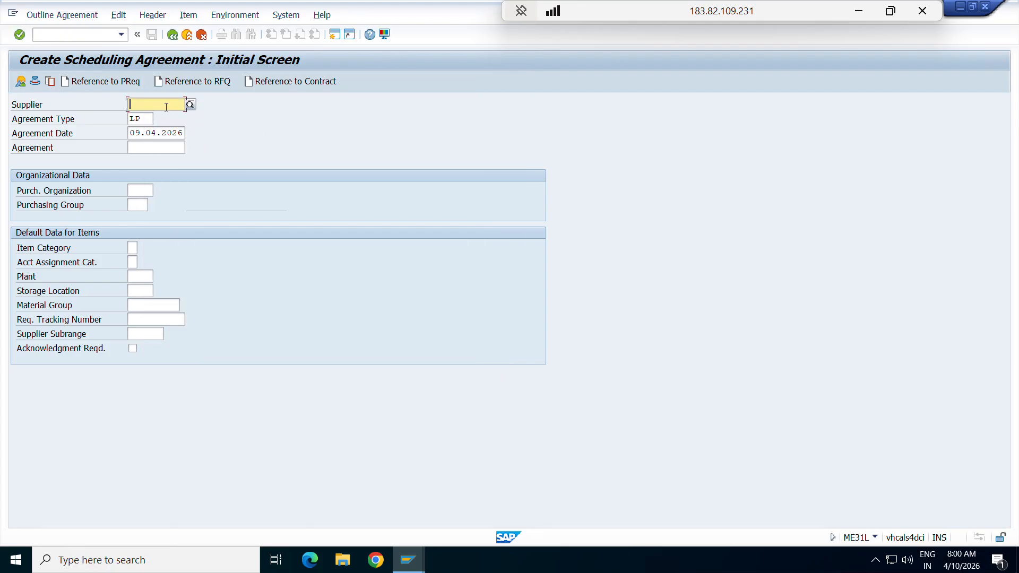
text(P)
click(173, 118)
click(81, 37)
text(/omm02)
key(Return)
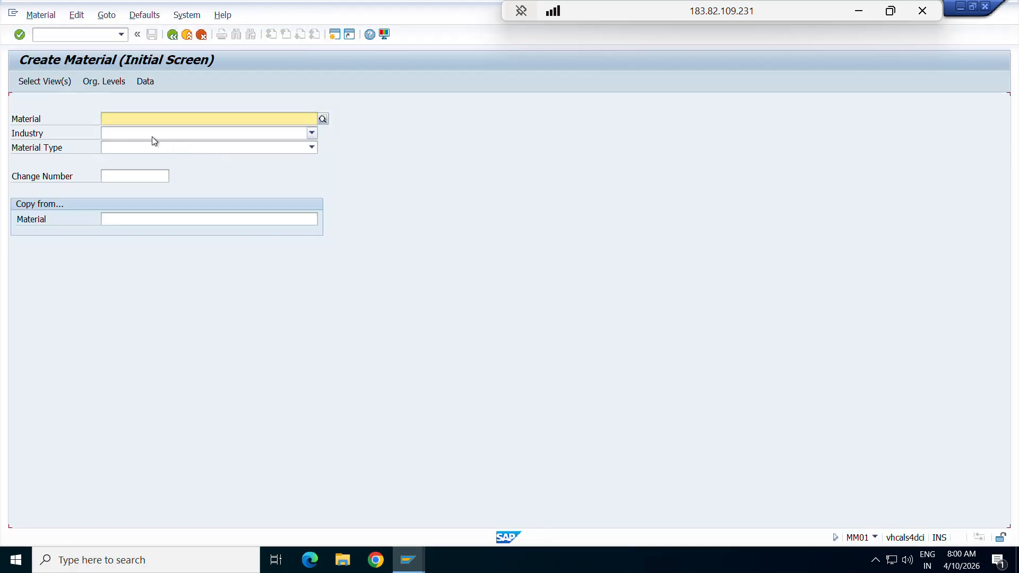
- Set the new material's industry to M Mechanical engineering and its material type to ROH Raw materials
click(152, 135)
click(124, 177)
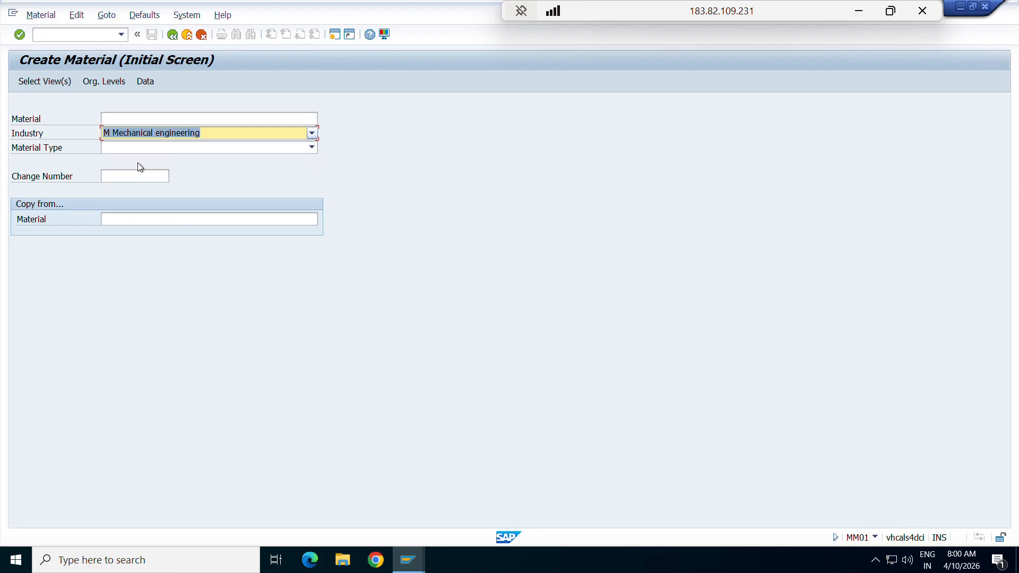
click(138, 148)
key(r)
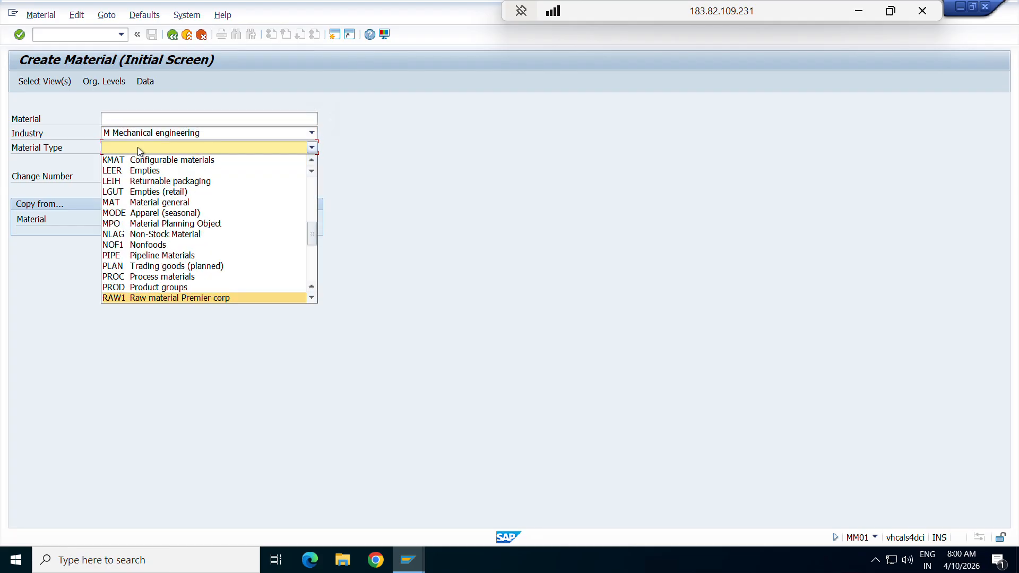
key(o)
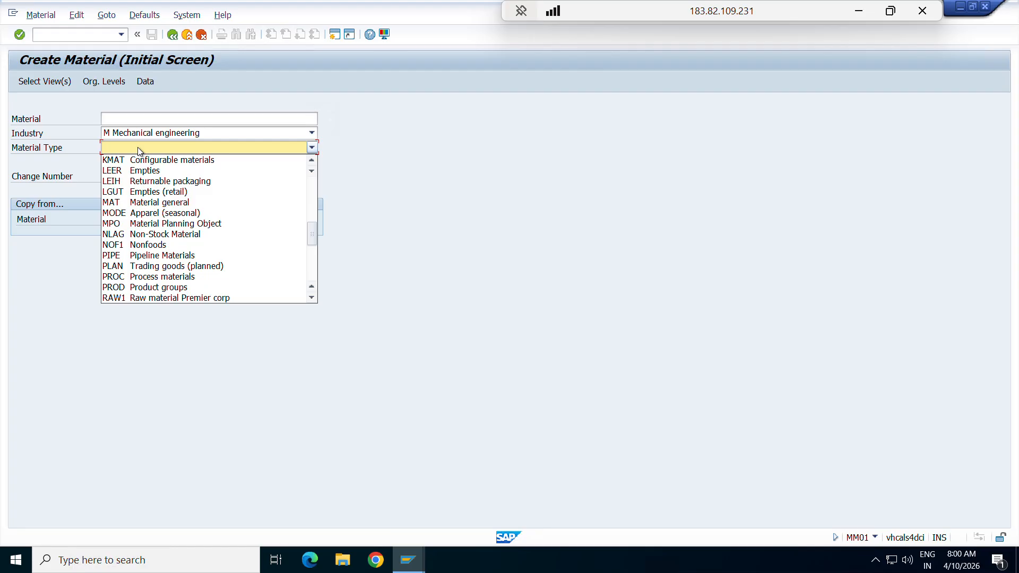
key(h)
key(Return)
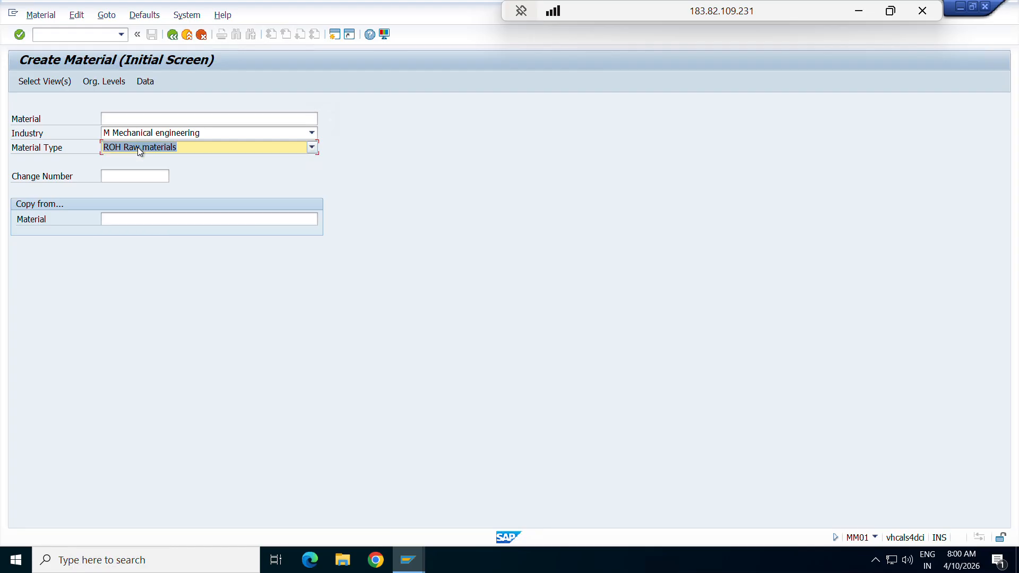
- Bring up the material's view selection, review the list and accept the preselected views
key(Return)
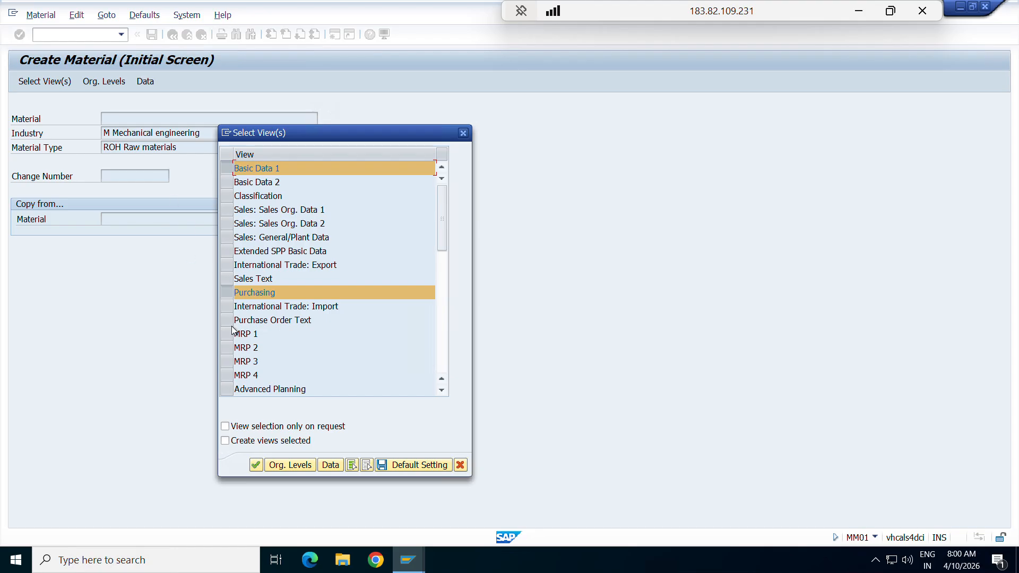
scroll(286, 317, down, 2)
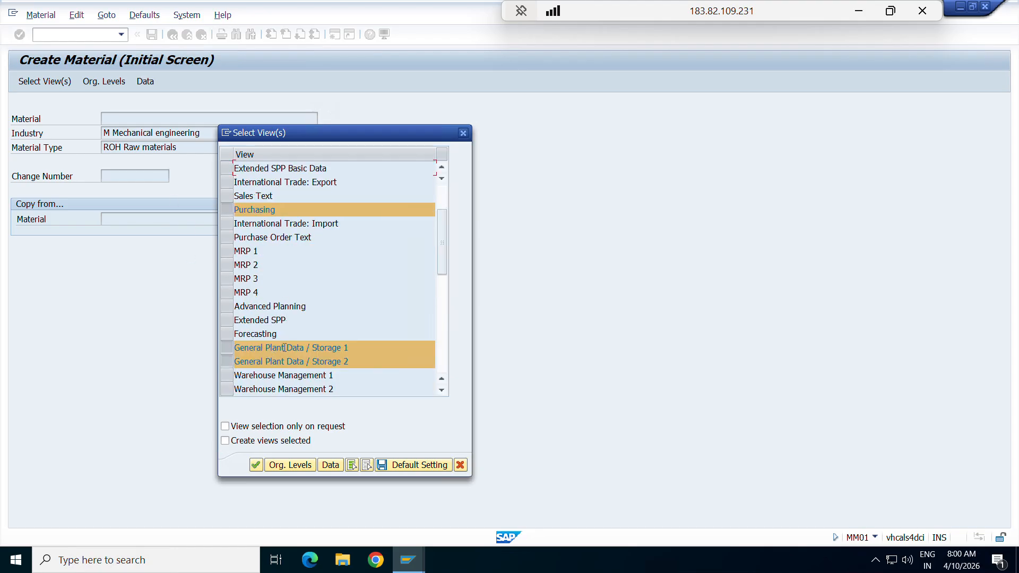
scroll(292, 350, down, 3)
click(256, 465)
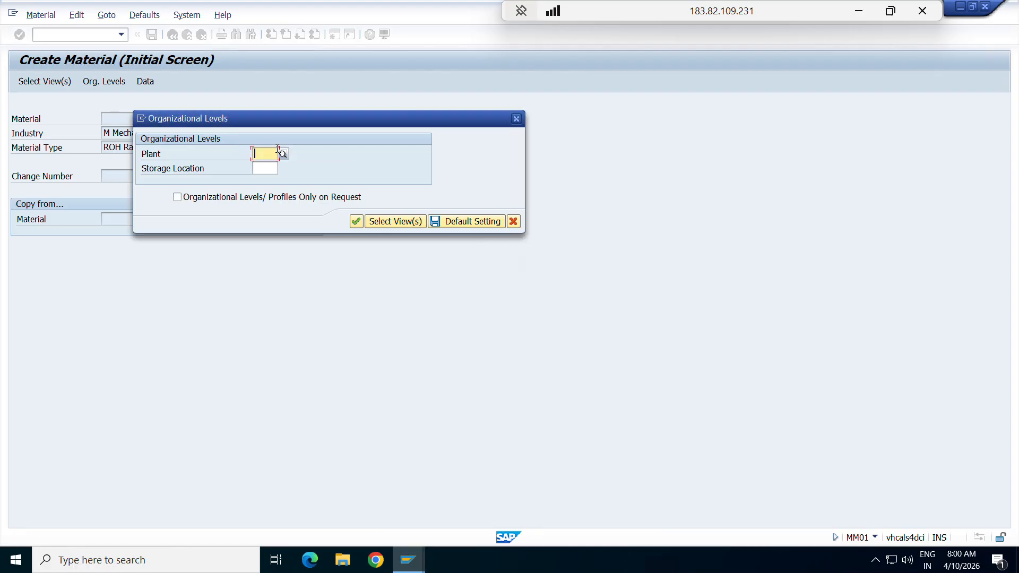
- Set the organizational levels to plant 9001 and its raw material storage location SL01, and accept them
text(9001)
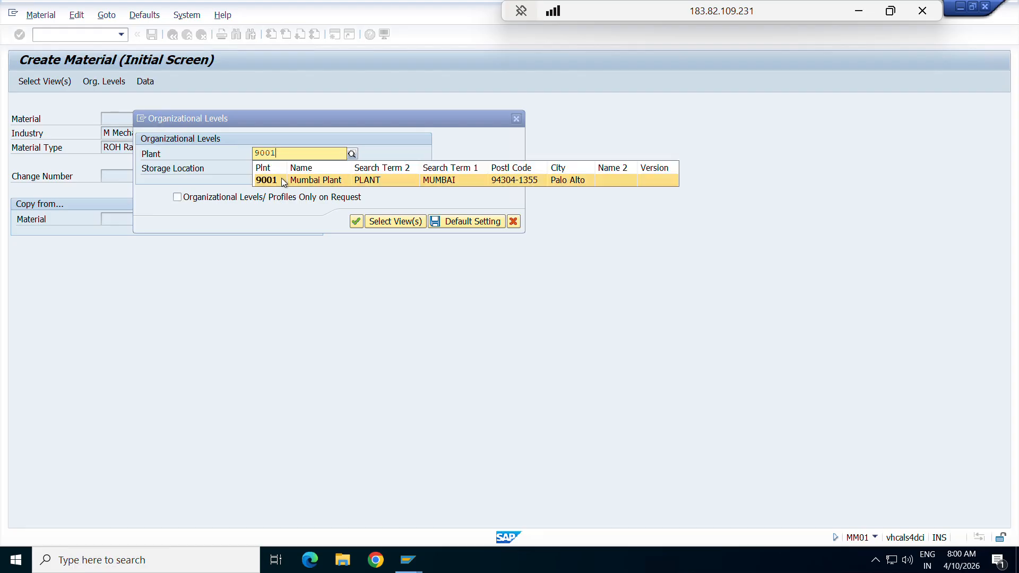
click(282, 179)
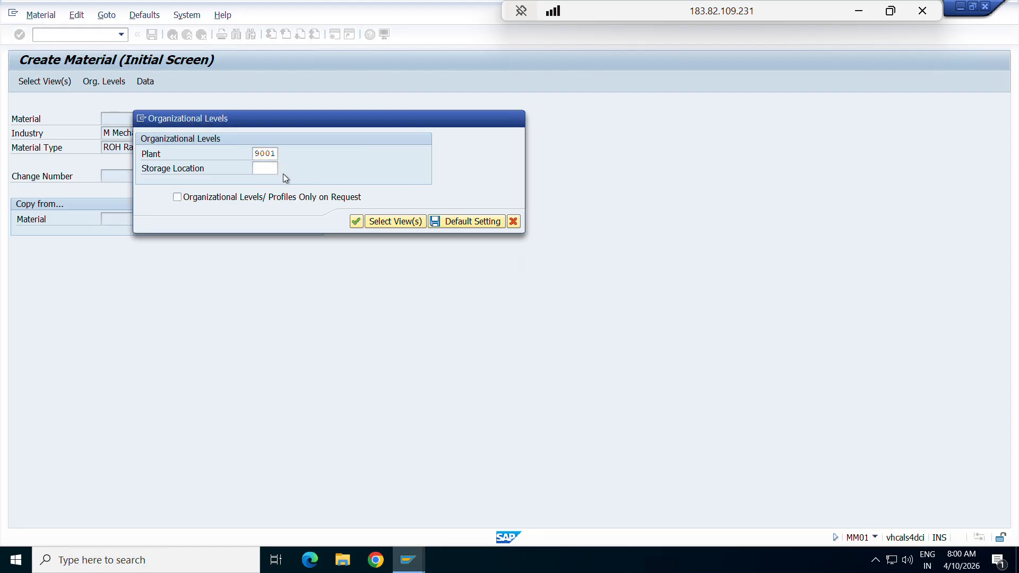
click(283, 169)
scroll(154, 324, down, 14)
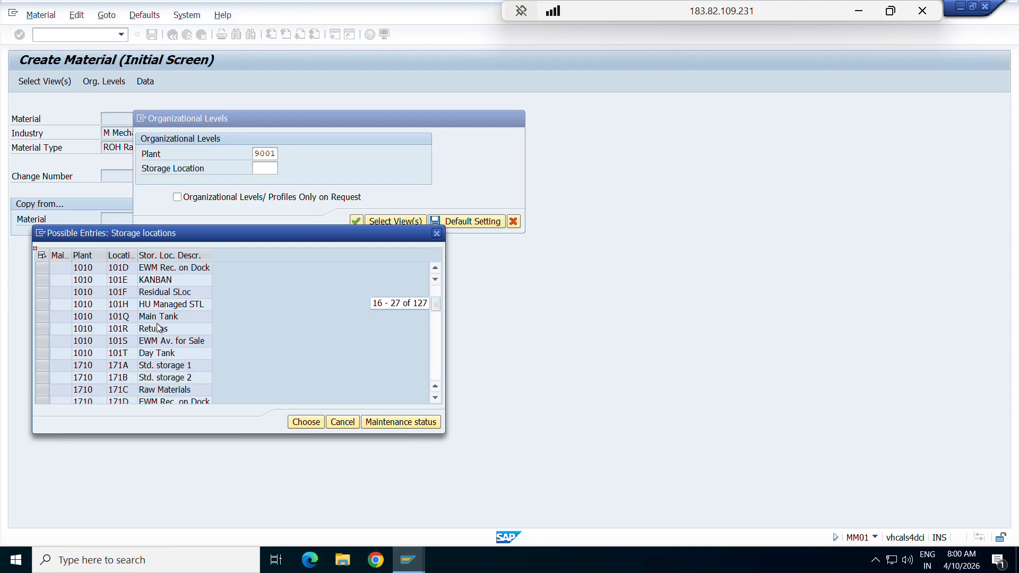
scroll(152, 329, down, 11)
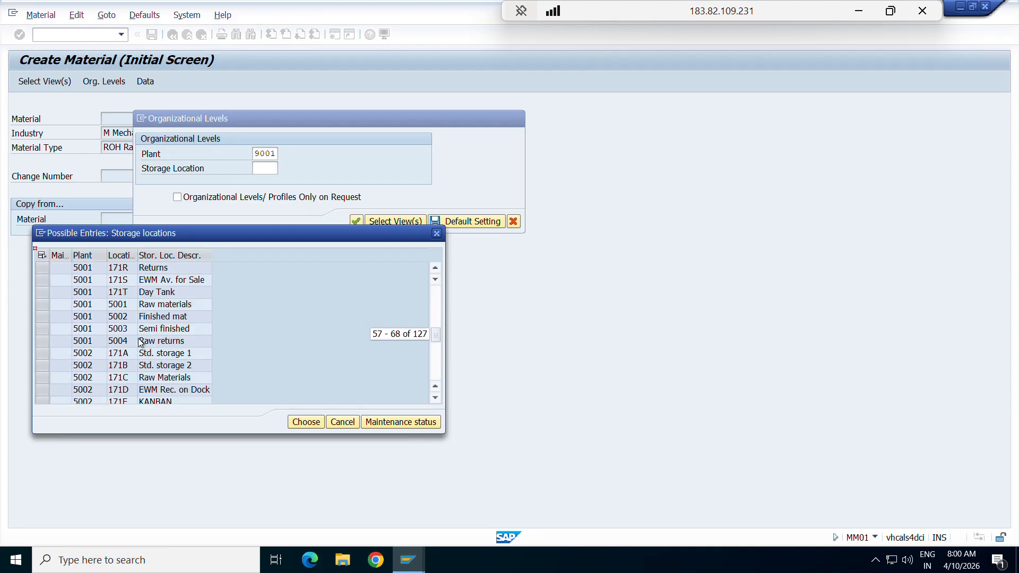
scroll(141, 343, down, 4)
scroll(119, 312, up, 3)
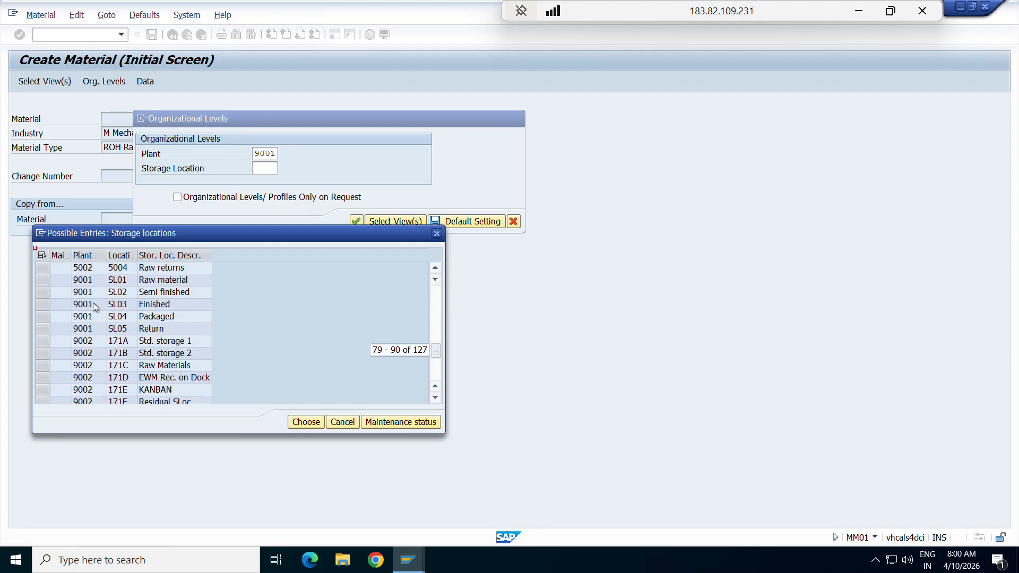
double_click(114, 281)
click(375, 224)
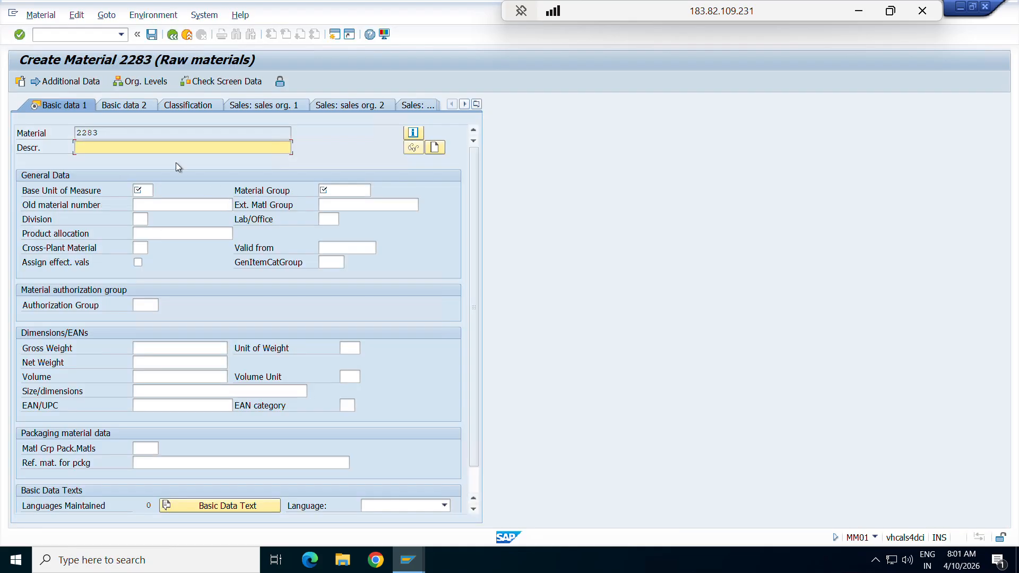
- Enter the description "Scheduling agreement material" and set the base unit of measure to EA
text(Scheduling agreement mat)
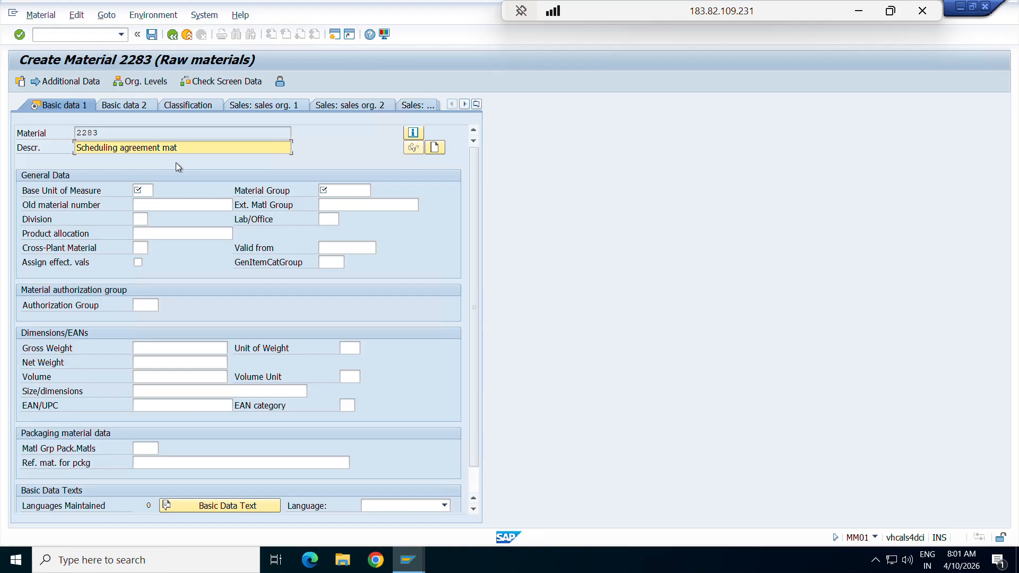
text(erial)
click(151, 191)
text(EA)
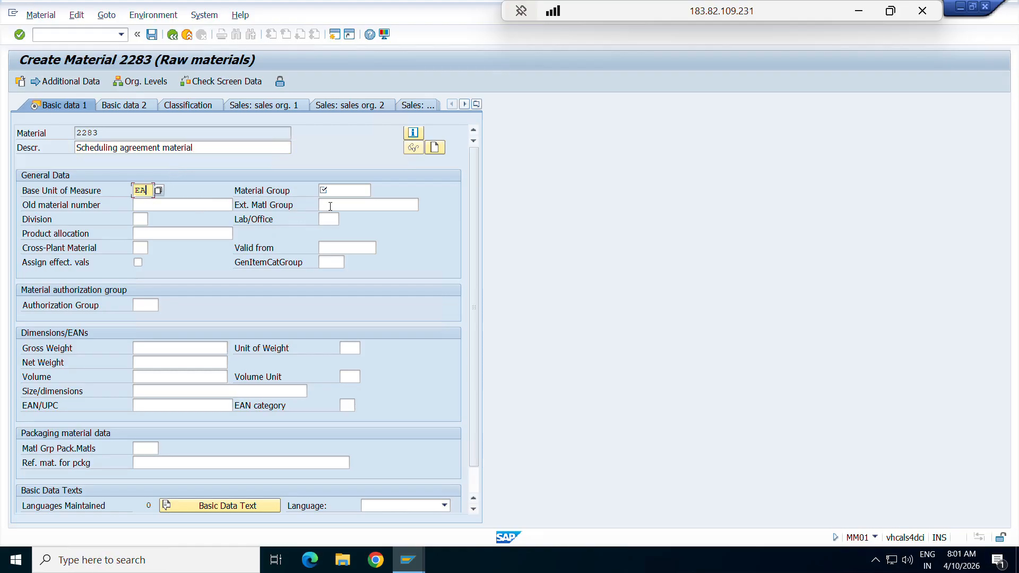
- Search the list of material groups for "meta"
click(342, 190)
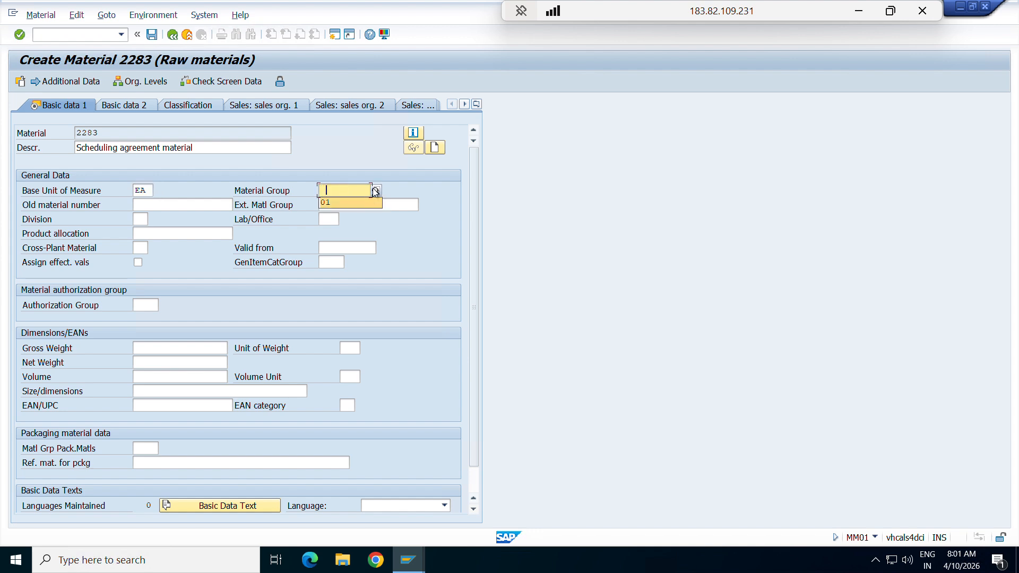
key(F4)
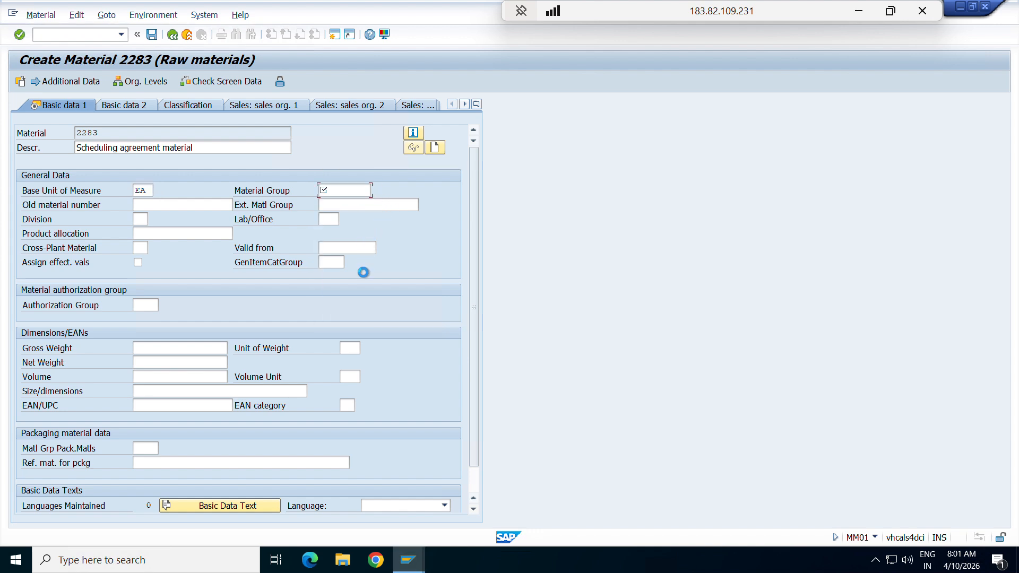
scroll(397, 340, down, 5)
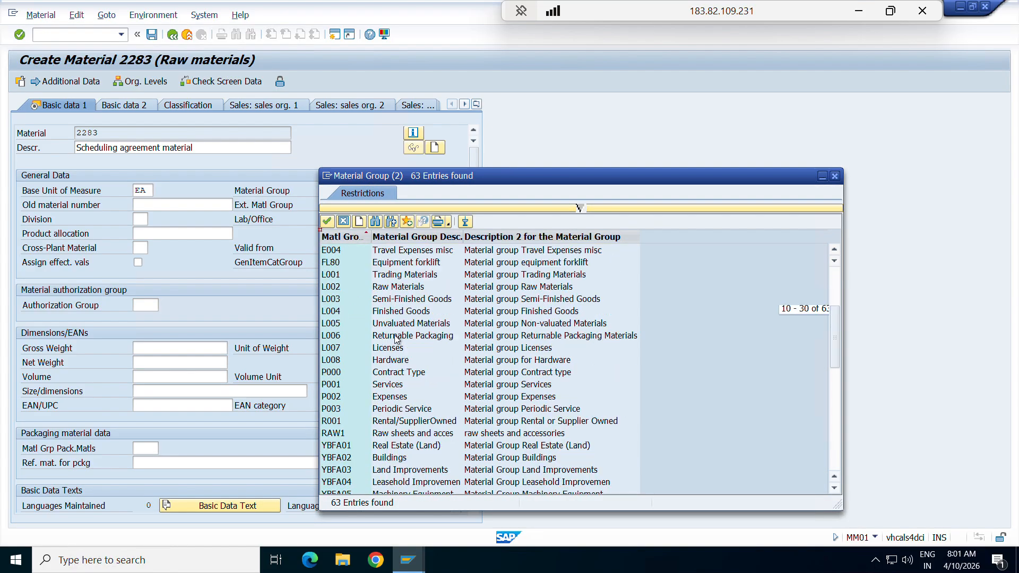
scroll(397, 339, down, 5)
key(ctrl+f)
text(meta)
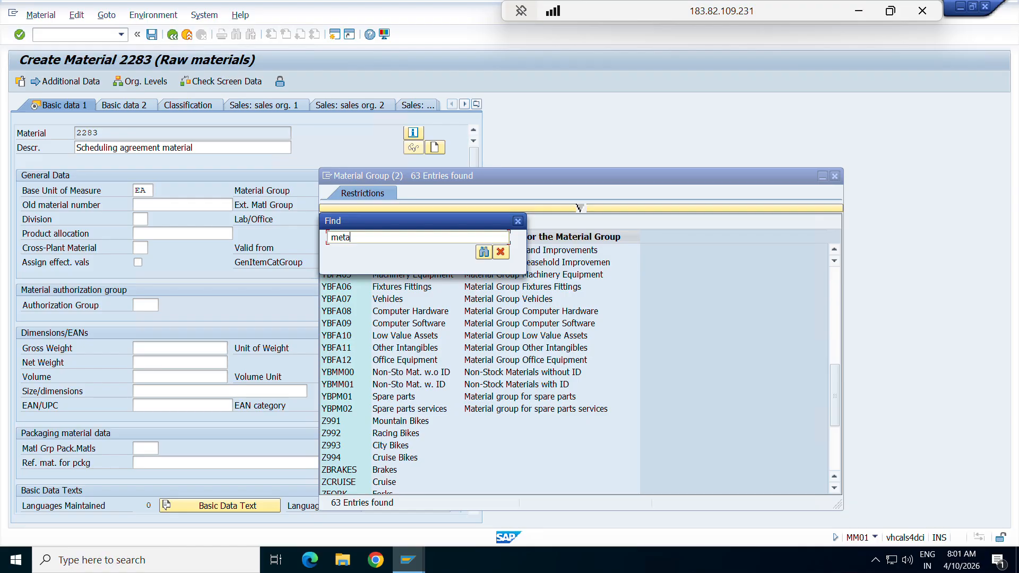
key(Return)
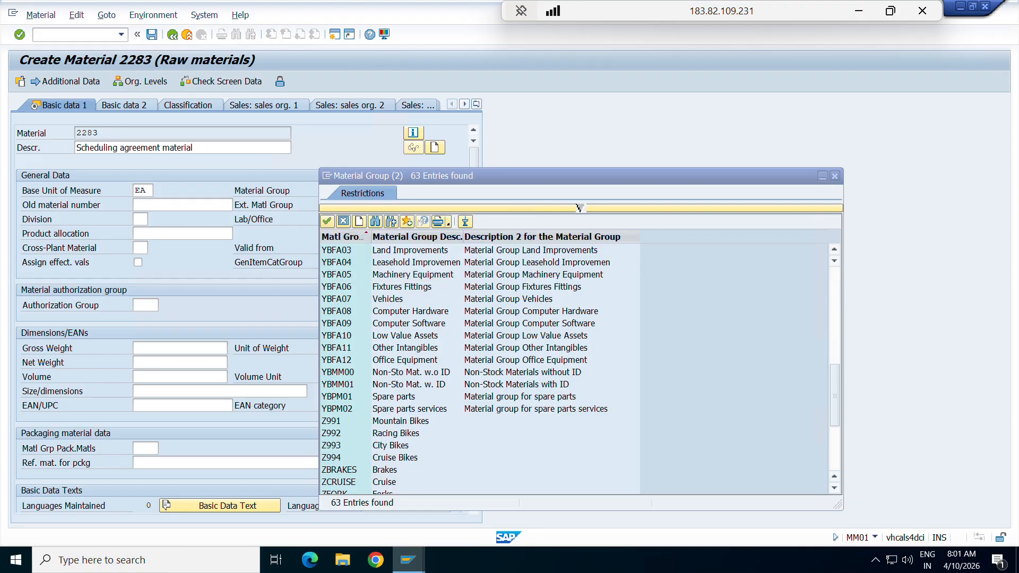
key(Return)
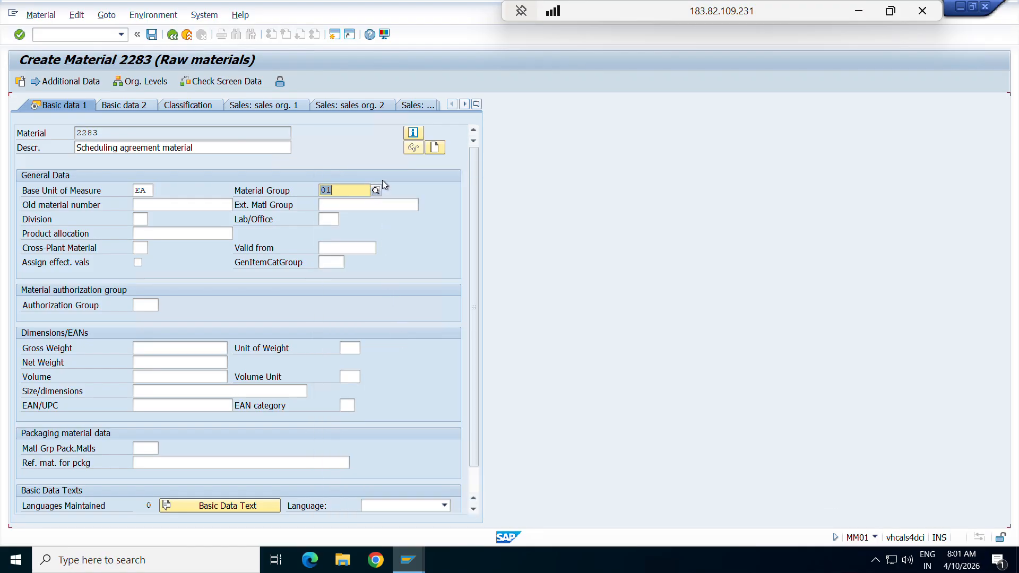
- Browse the list of material groups and assign L002 (Raw Materials) to the material
click(376, 190)
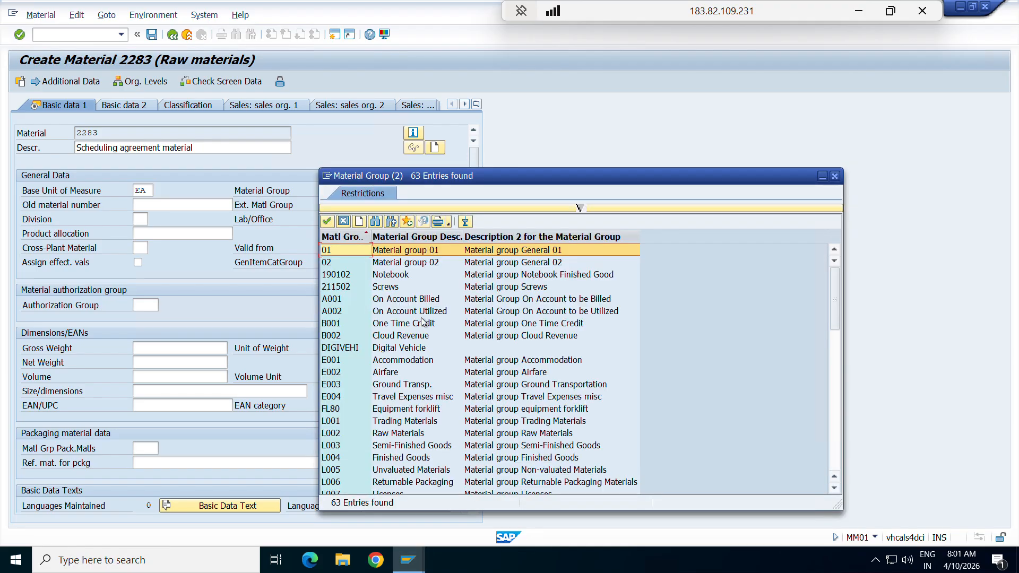
scroll(423, 322, down, 14)
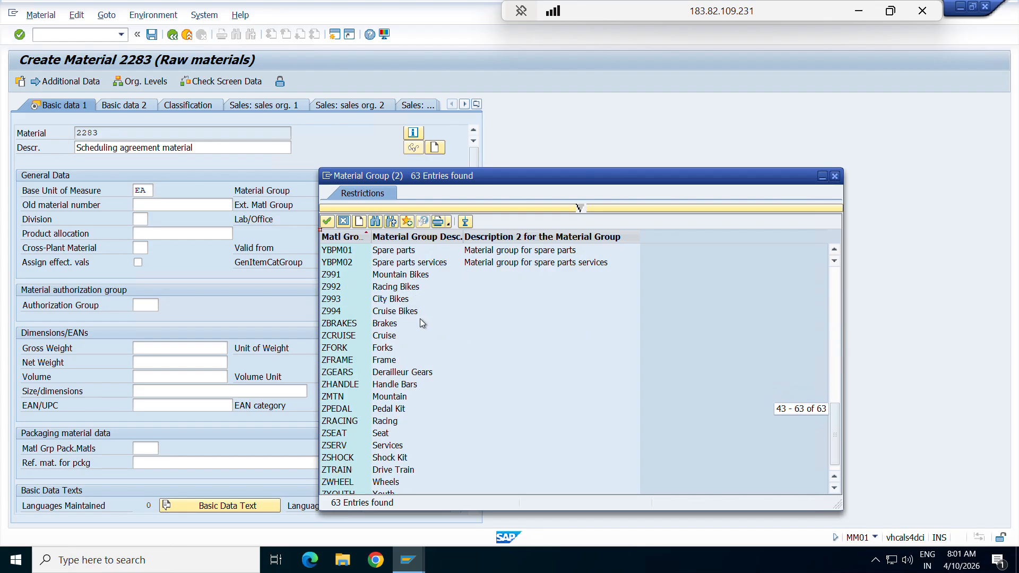
scroll(423, 323, down, 1)
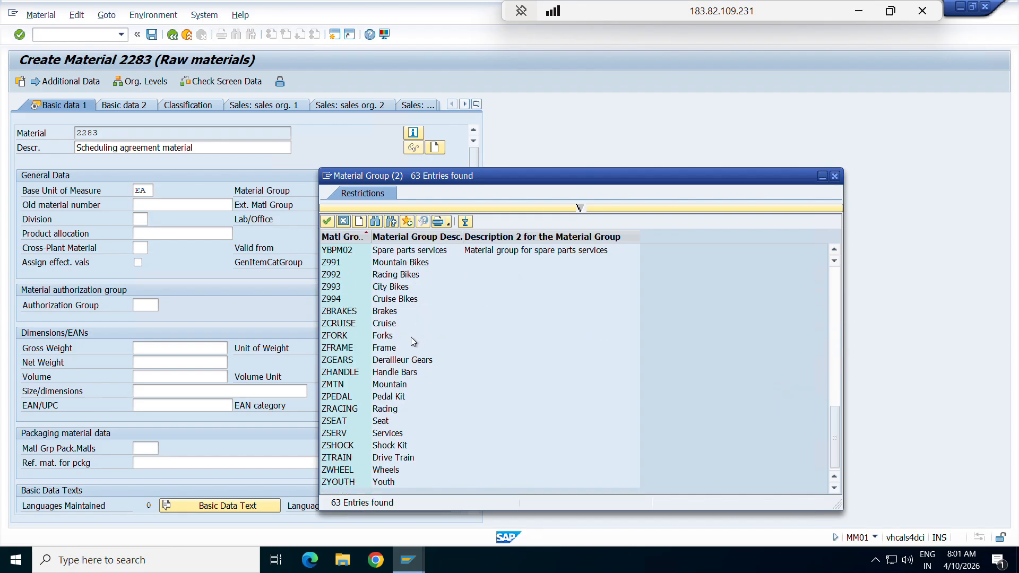
scroll(390, 482, up, 3)
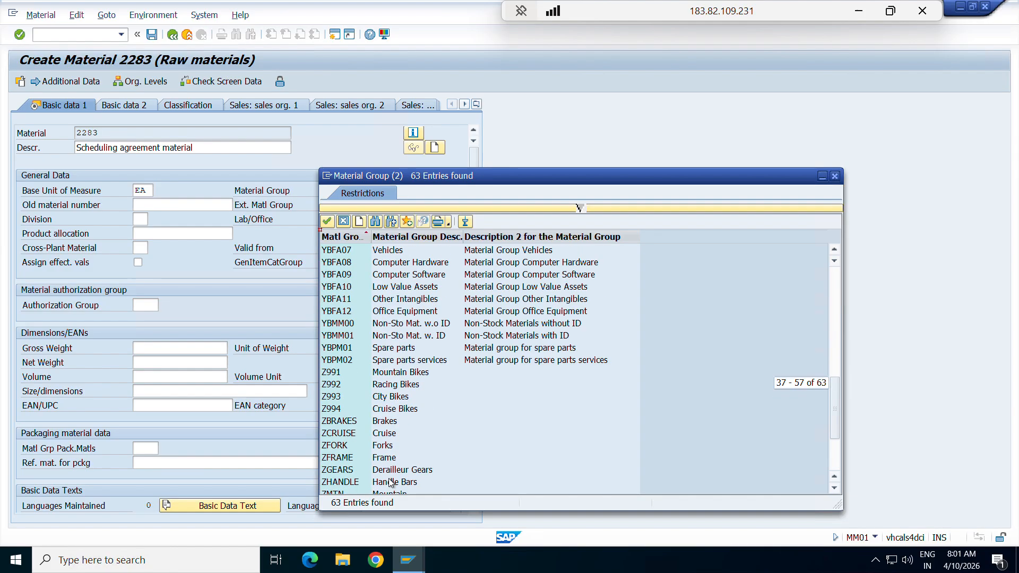
scroll(402, 396, up, 3)
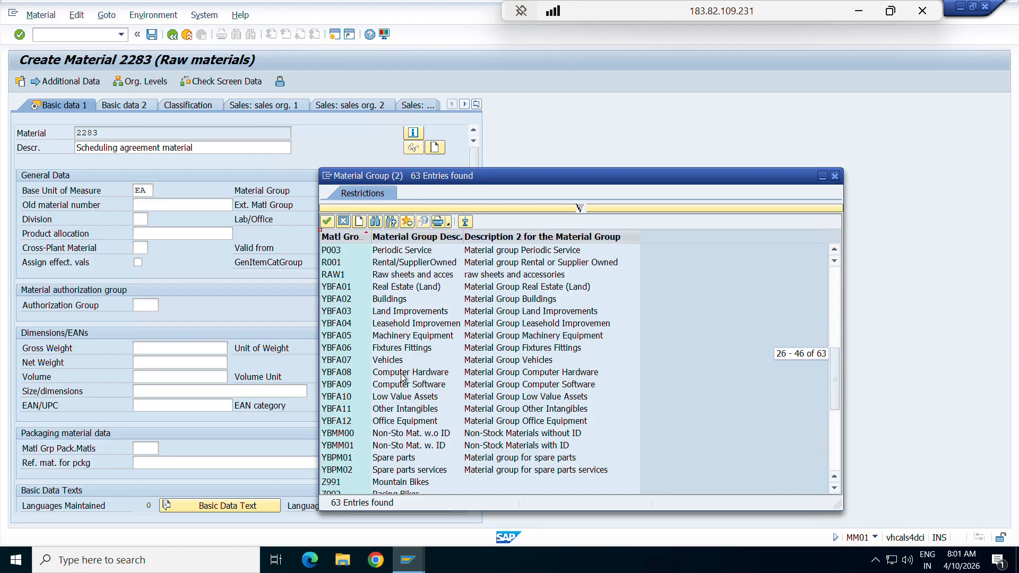
scroll(405, 378, up, 2)
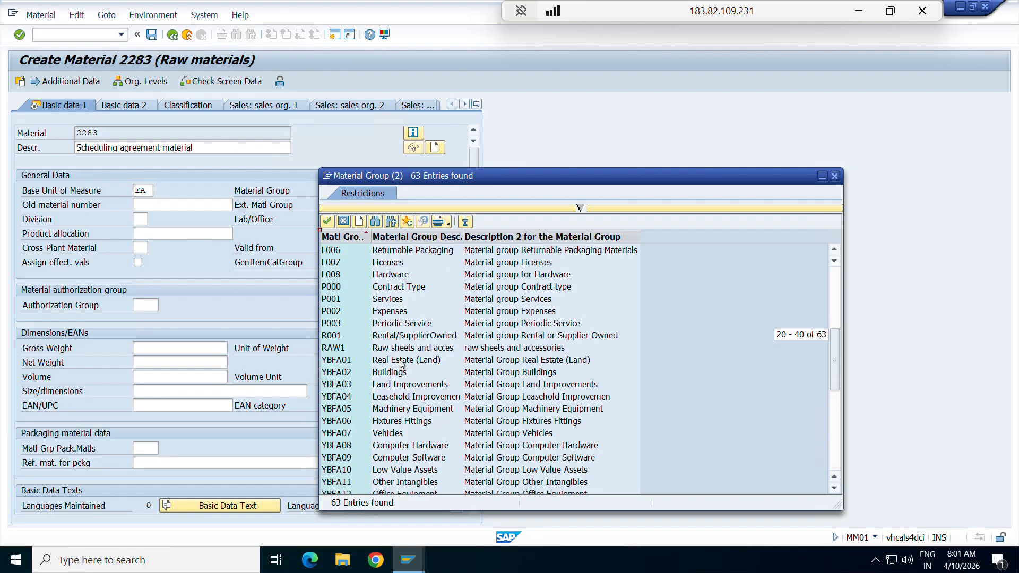
scroll(404, 342, up, 2)
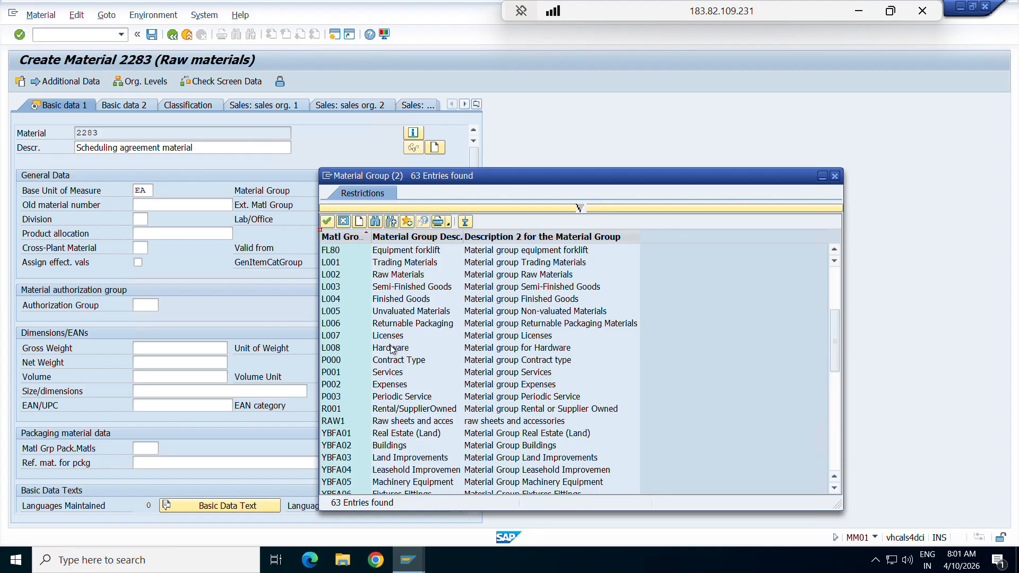
scroll(401, 309, up, 1)
scroll(401, 310, up, 2)
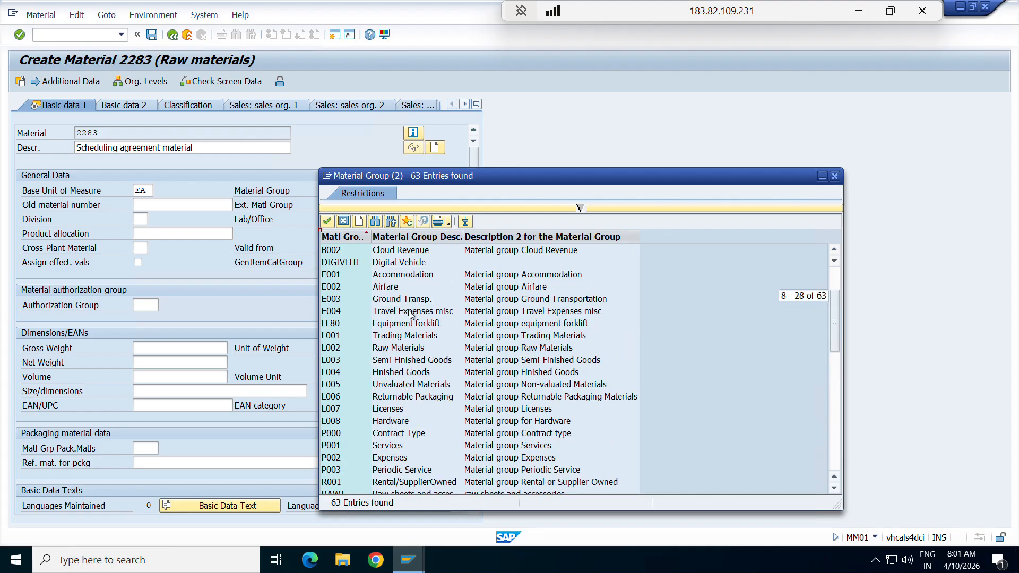
double_click(400, 345)
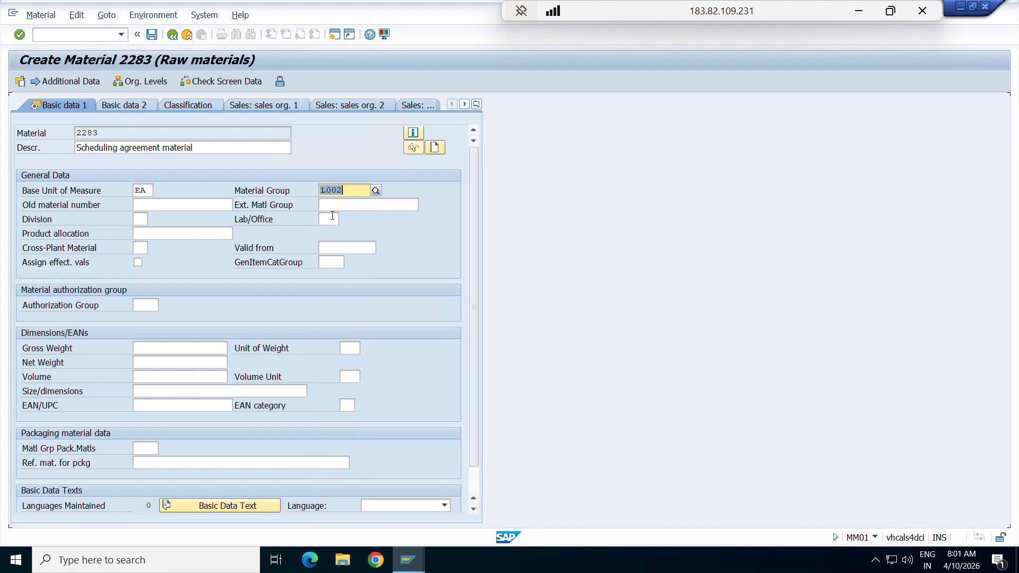
- Confirm the basic data, review the Purchasing view without entries, and continue to the Plant data / stor. 1 view
key(Return)
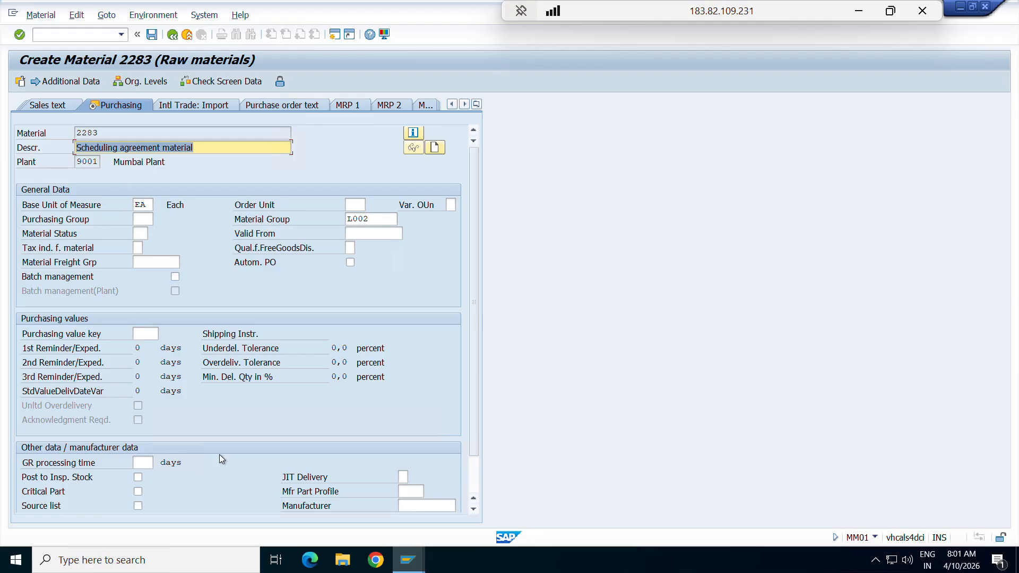
scroll(218, 455, down, 1)
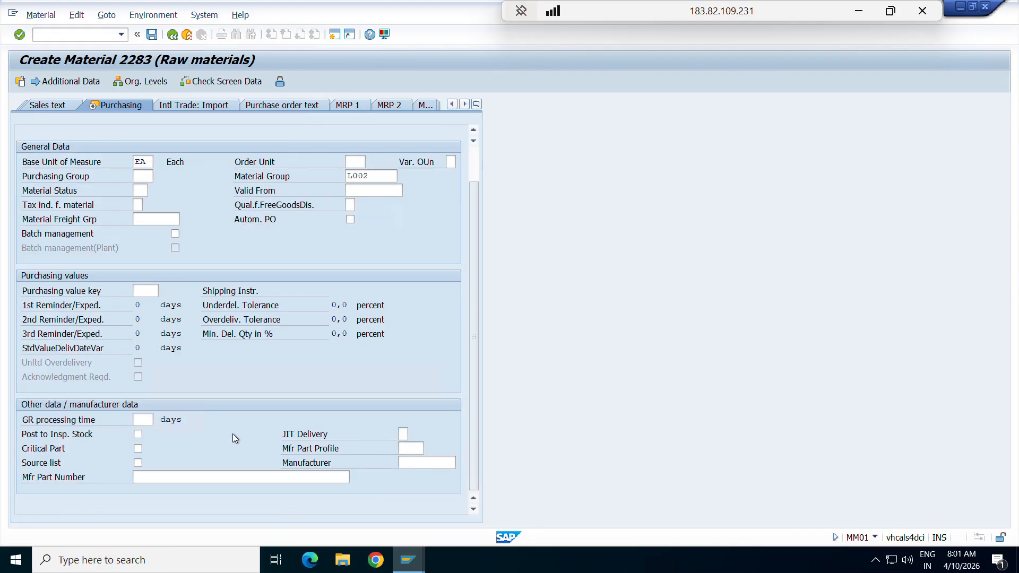
click(142, 421)
scroll(212, 429, up, 1)
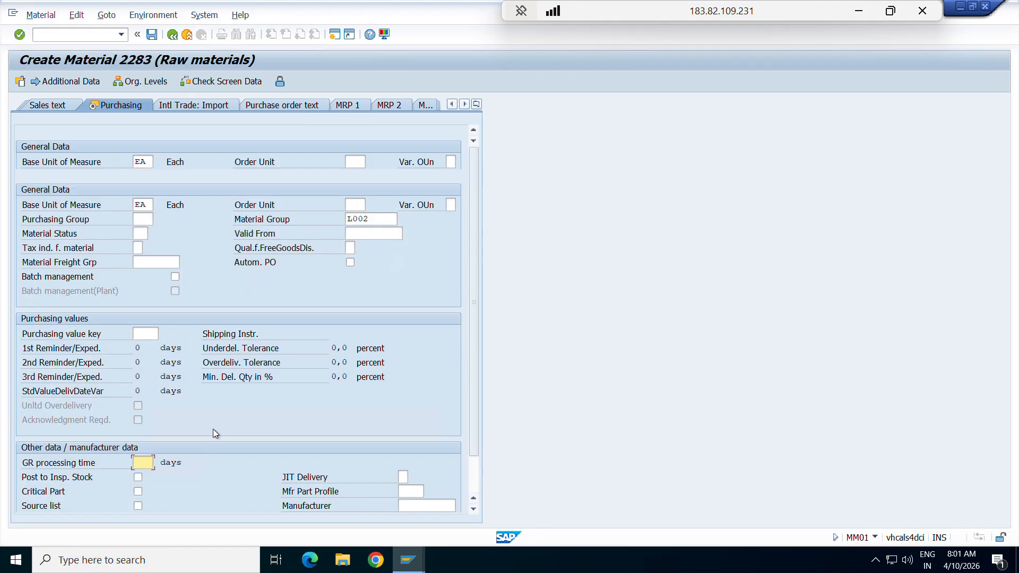
click(180, 280)
key(Return)
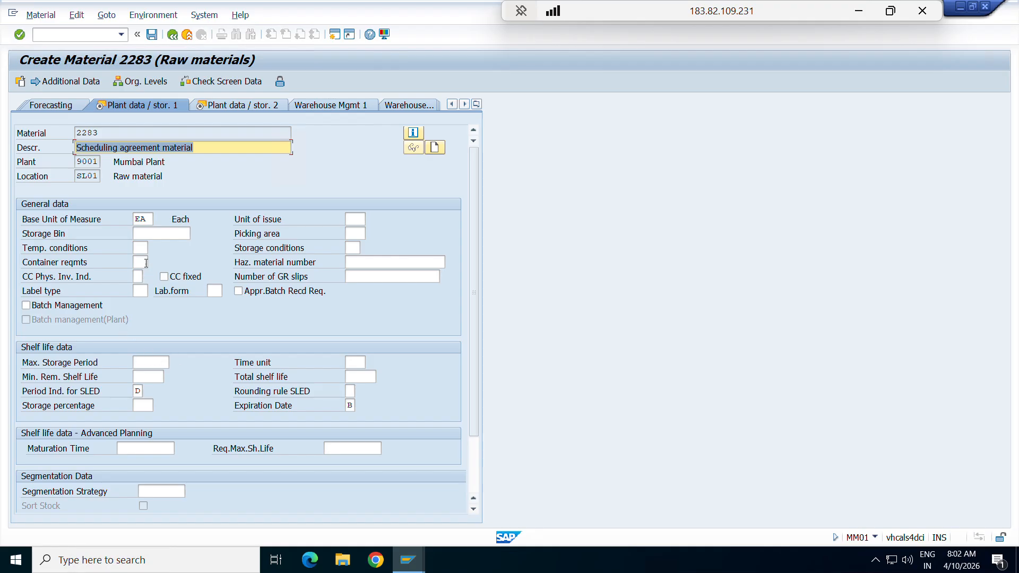
scroll(201, 393, down, 5)
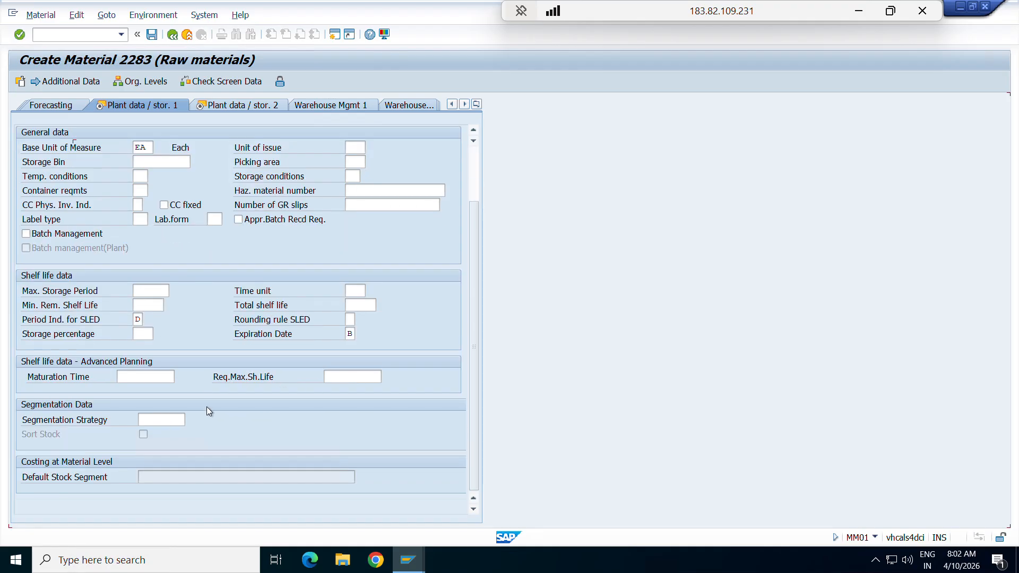
- Continue to Plant data / stor. 2, assign profit center YB110 (Product A) from the standard hierarchy, and proceed to the Accounting 1 view
key(Return)
key(Return)
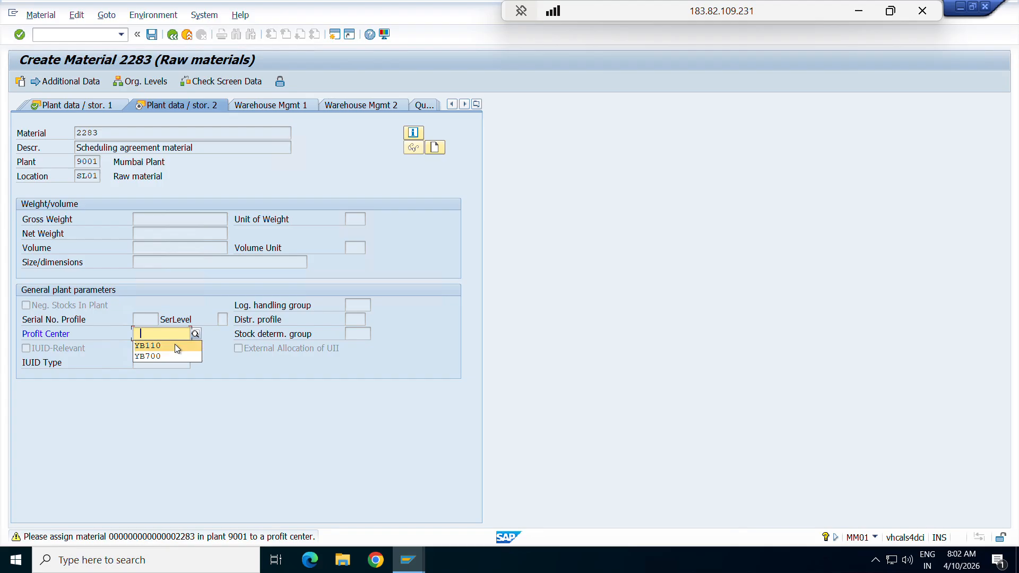
click(196, 334)
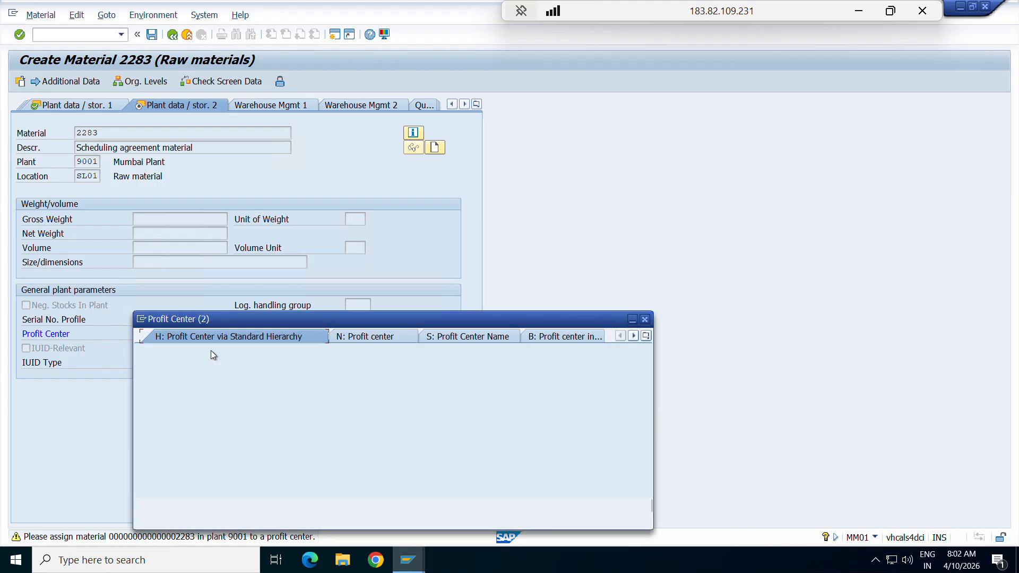
click(609, 506)
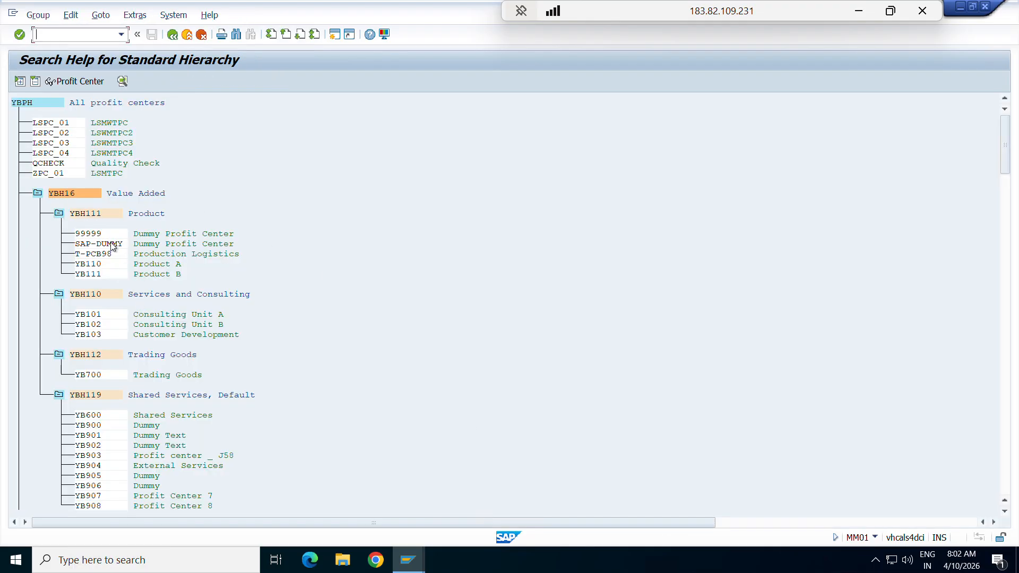
click(99, 264)
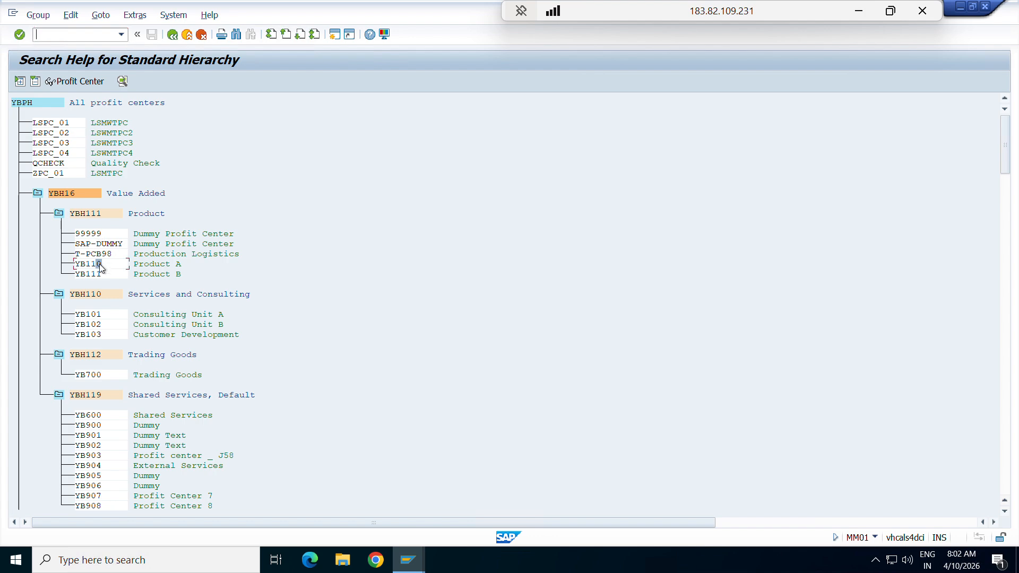
key(Return)
key(Return)
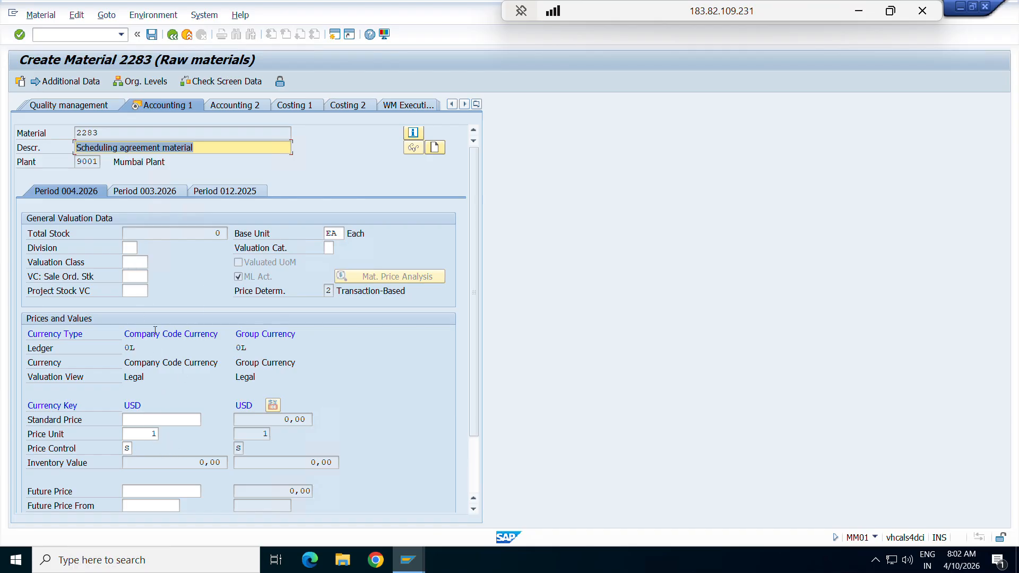
- Set the valuation class to 3000 (Raw Materials) from the list of possible values
click(137, 262)
click(152, 262)
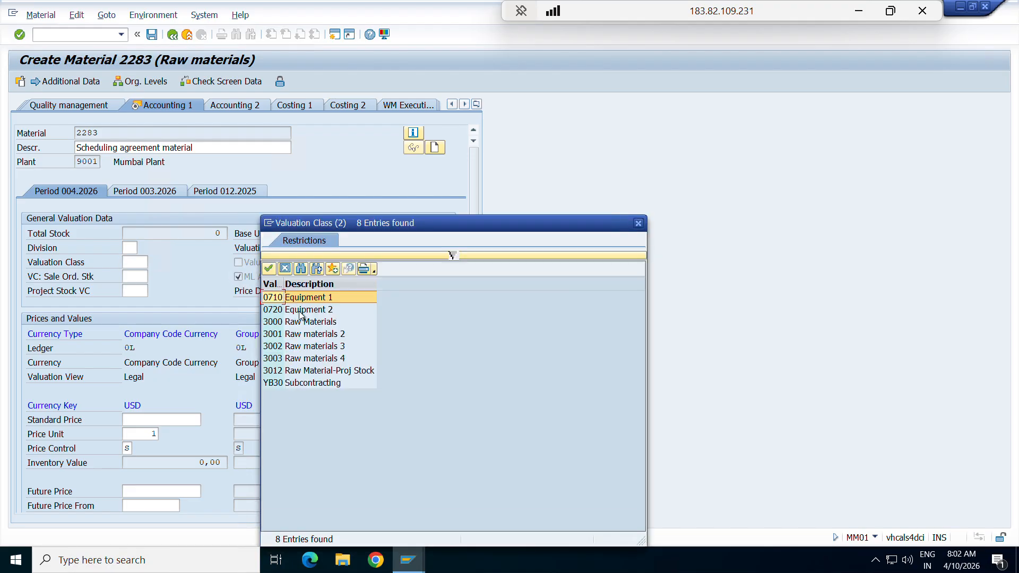
double_click(287, 323)
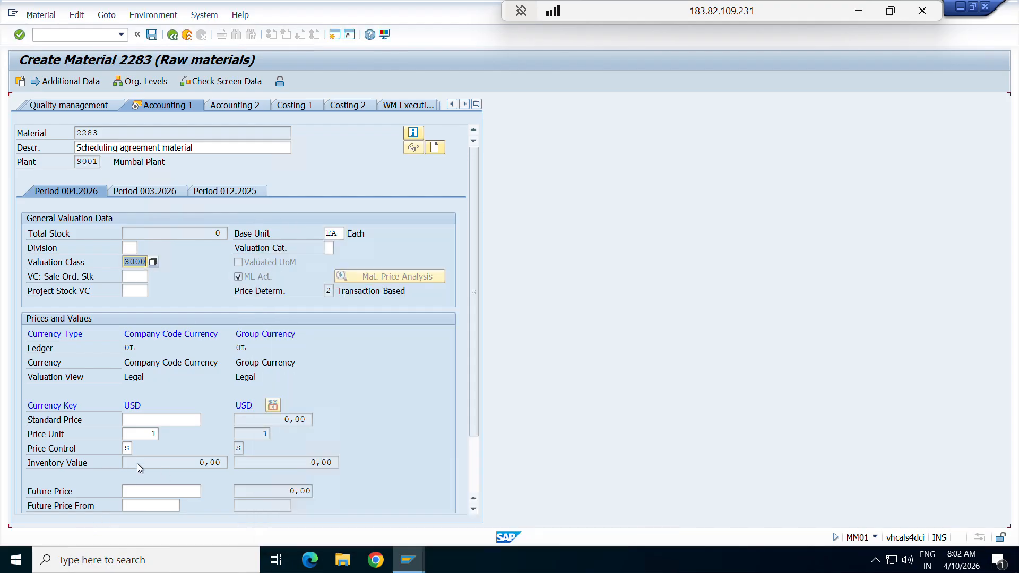
- Set the price control to V and the standard price to 15 USD, and confirm the entries
click(197, 422)
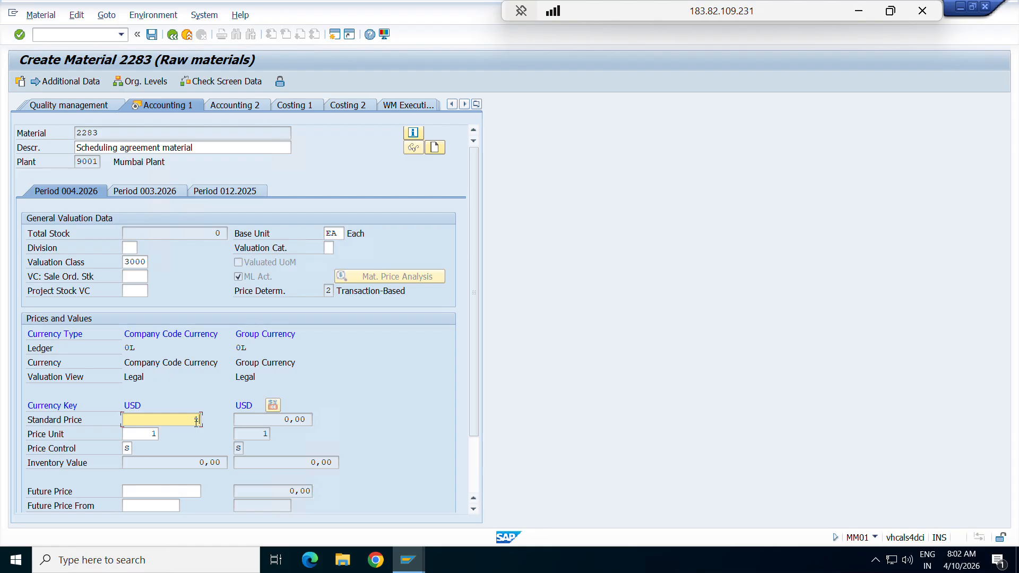
key(BackSpace)
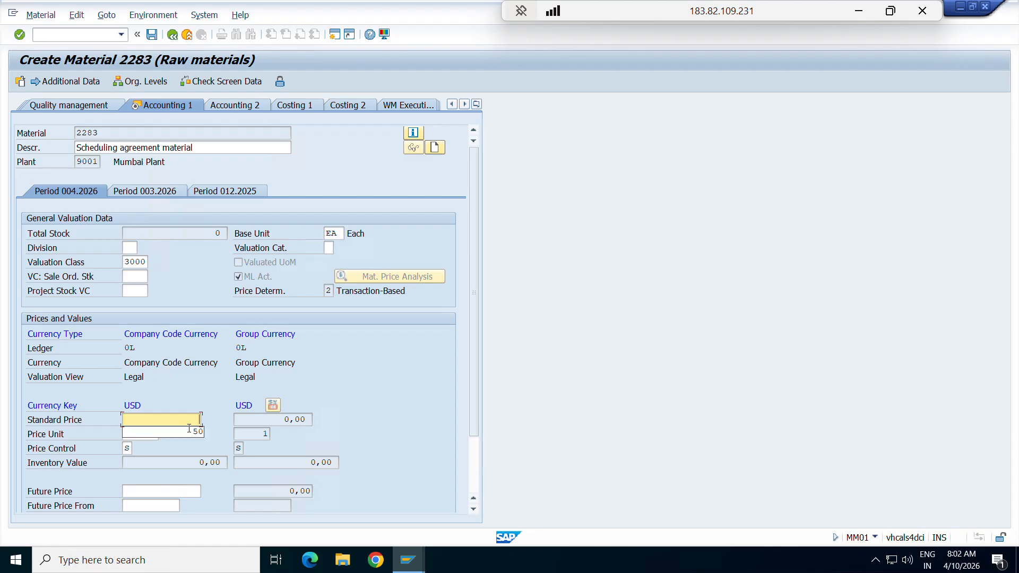
click(129, 448)
key(BackSpace)
text(v)
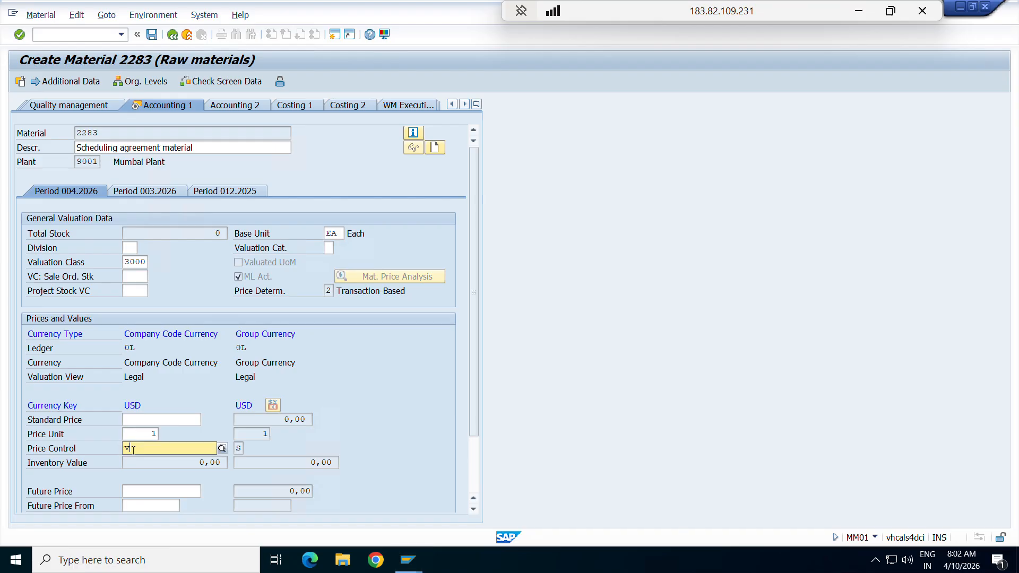
key(Return)
click(162, 419)
text(15)
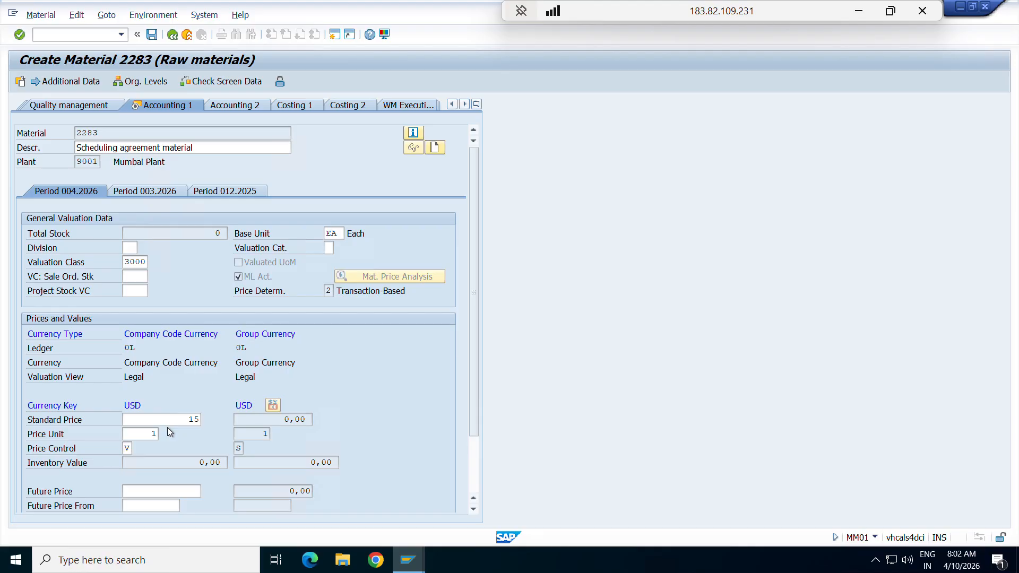
key(Return)
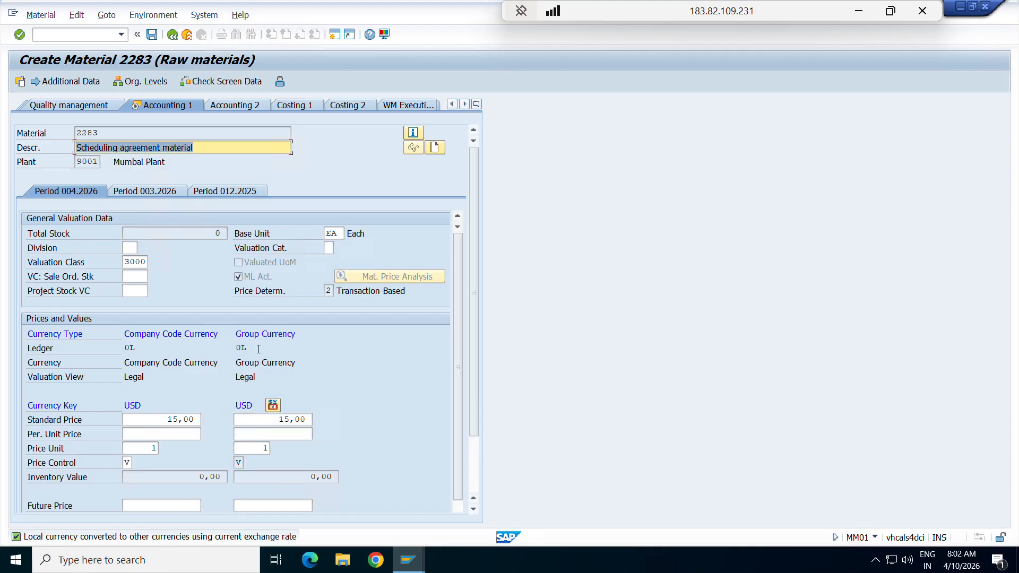
- Replace the company code standard price with a periodic unit price of 15 USD and save the material
double_click(149, 403)
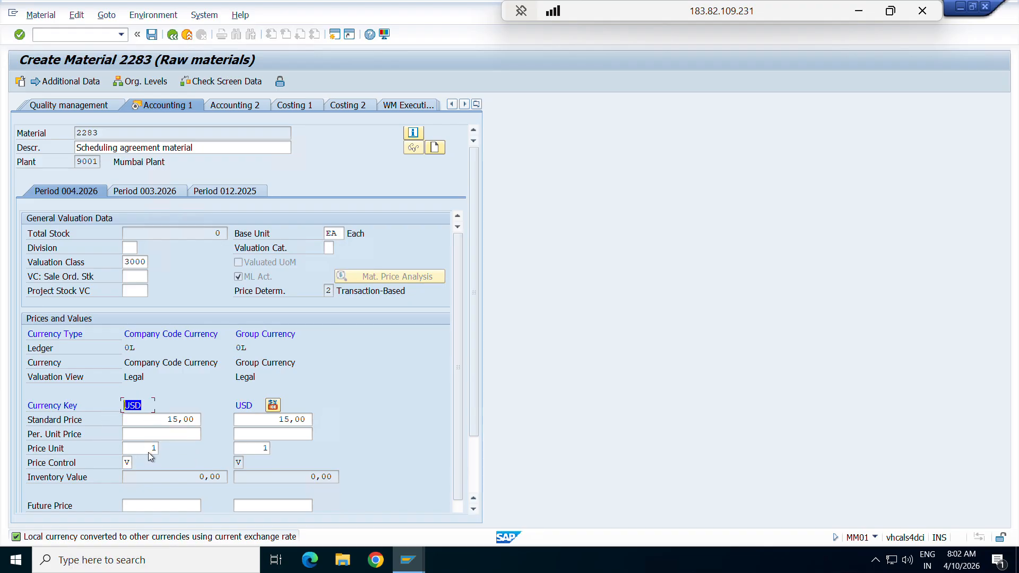
double_click(152, 419)
key(BackSpace)
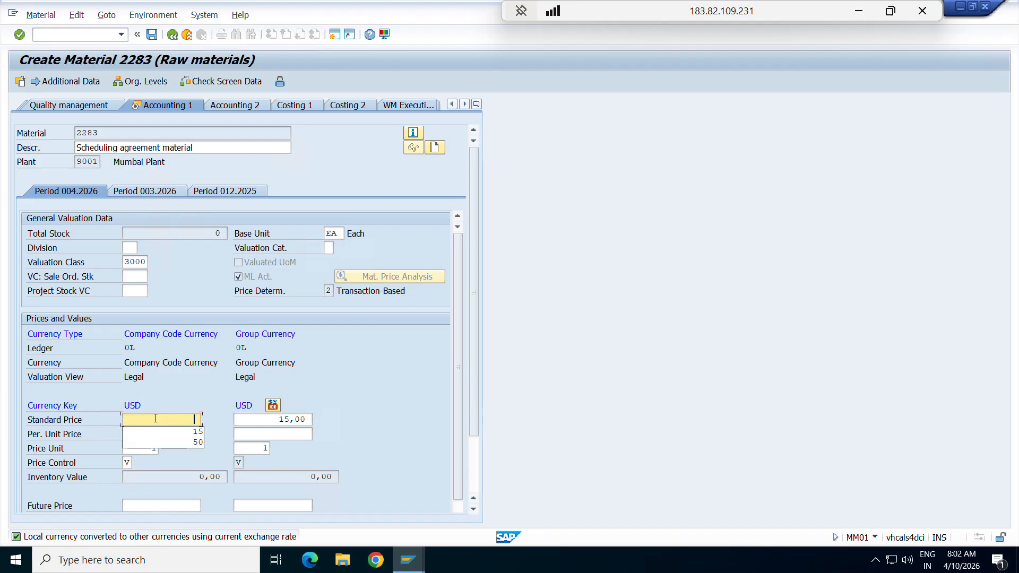
click(180, 434)
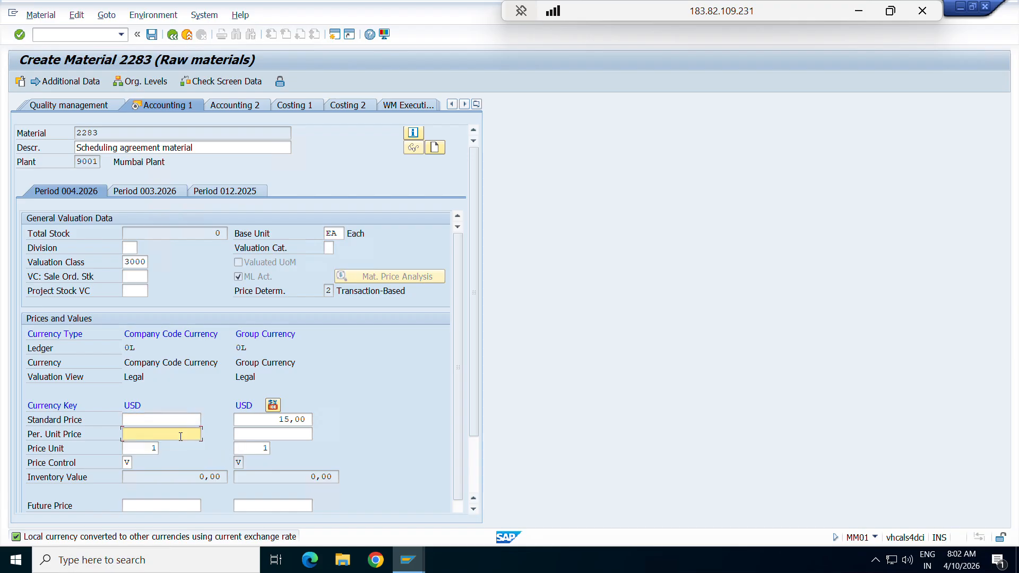
text(15)
key(Return)
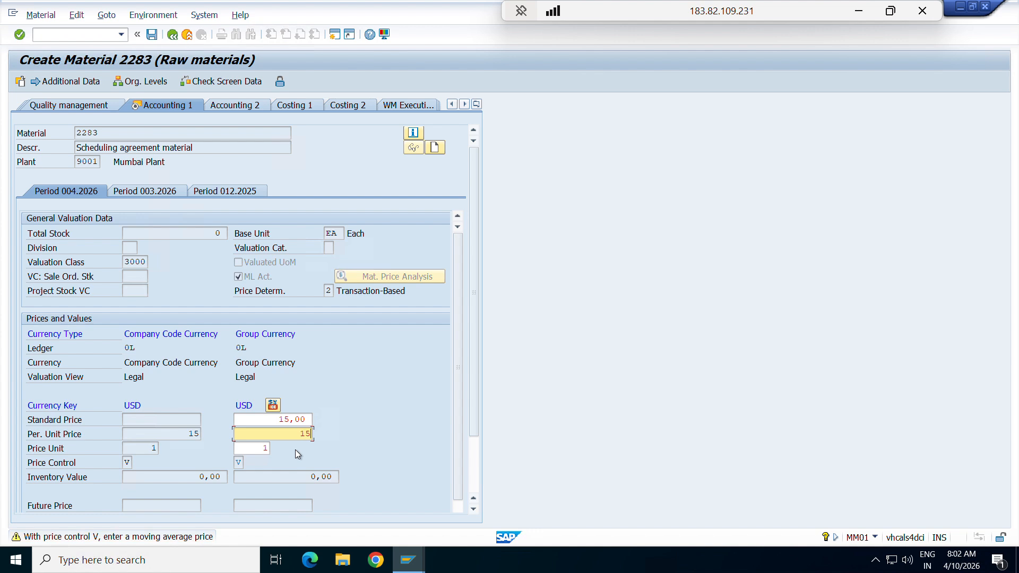
key(Return)
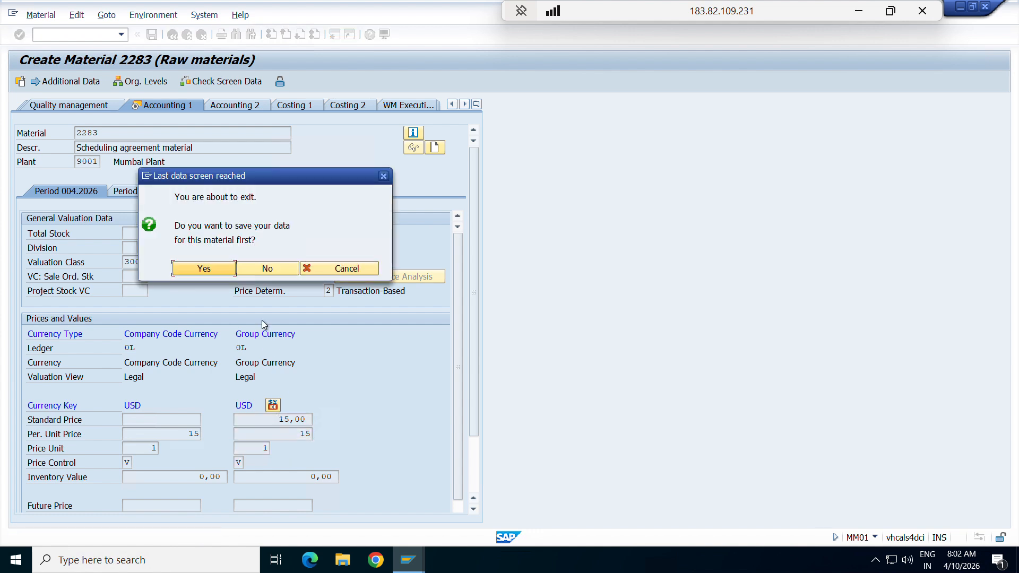
click(206, 268)
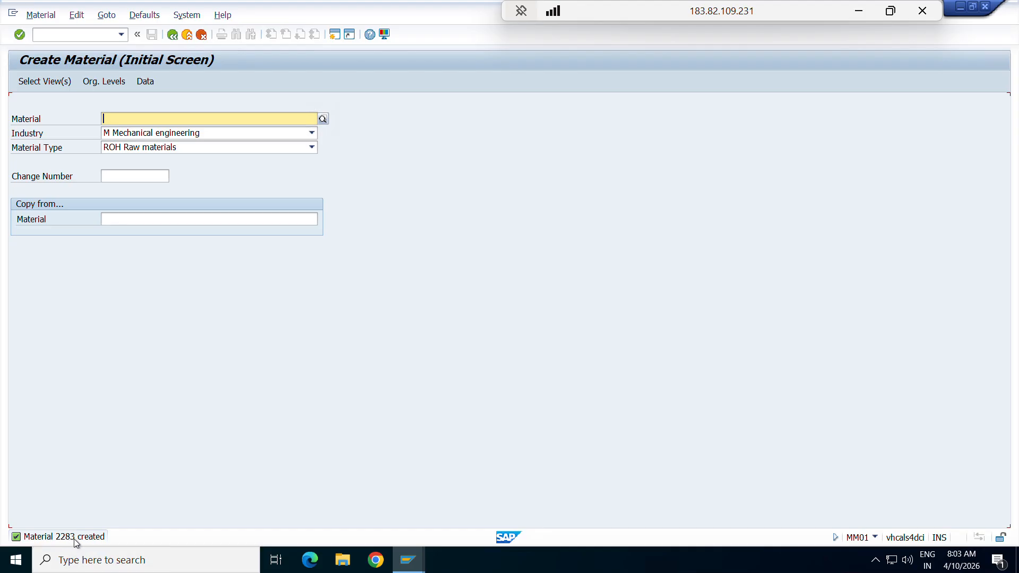
- Switch to the Create Scheduling Agreement session, keeping the entered supplier, agreement type LP and agreement date 09.04.2026
click(404, 563)
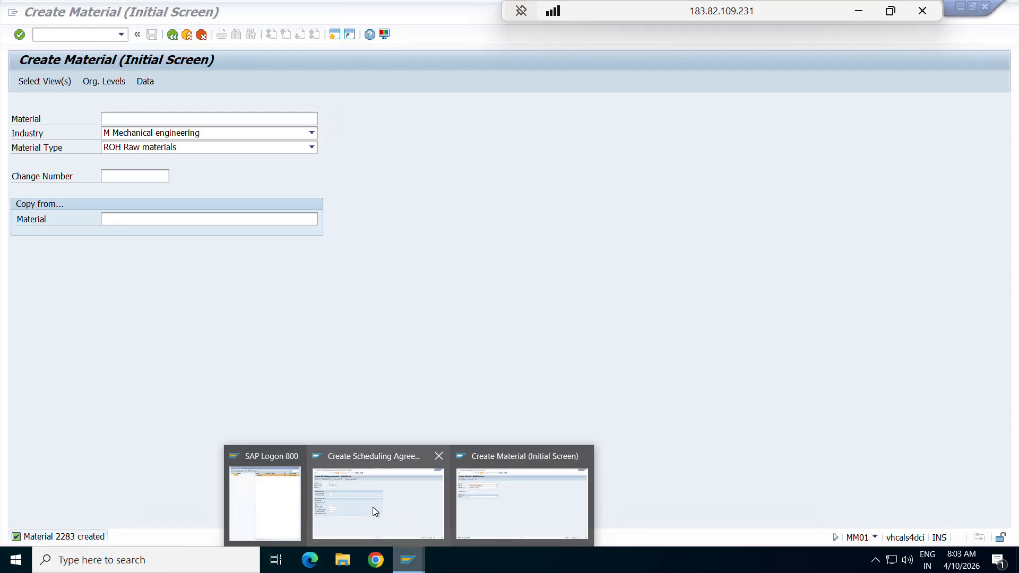
click(372, 507)
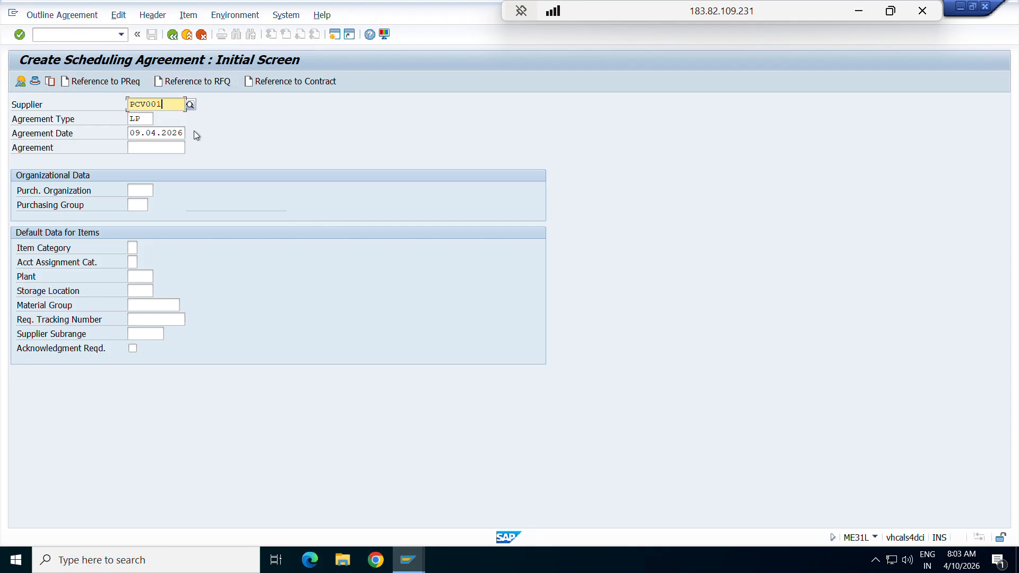
key(Tab)
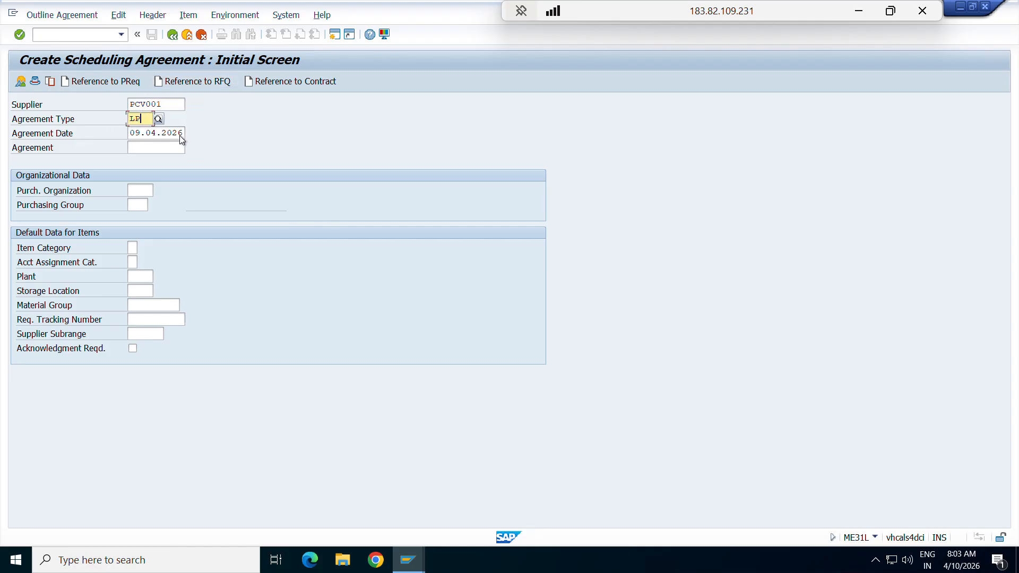
key(Tab)
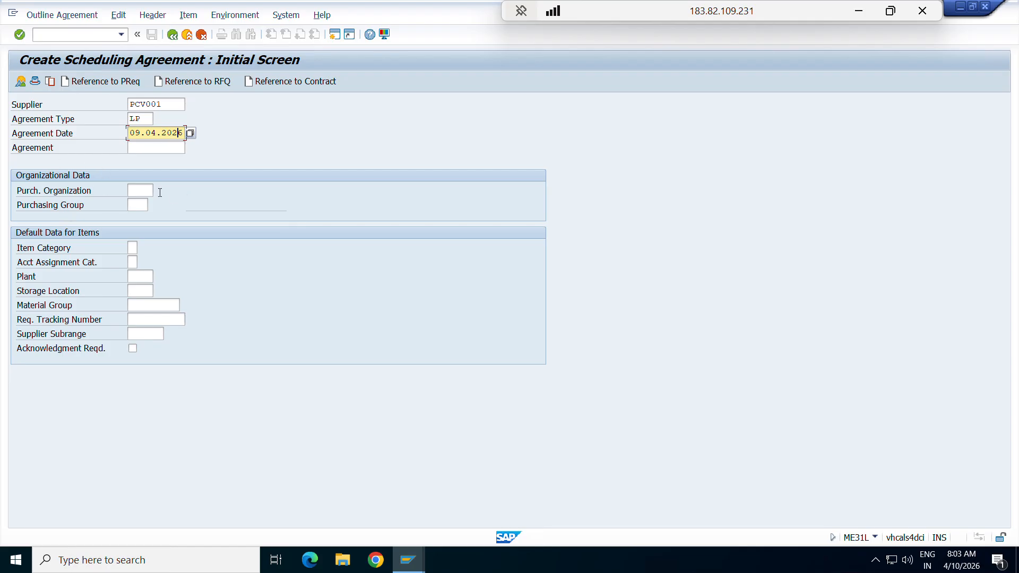
- Set the purchasing organization to 9000 (Premium corp Porg) and the purchasing group to 900 (Premium corp Pgrp)
click(130, 191)
text(906)
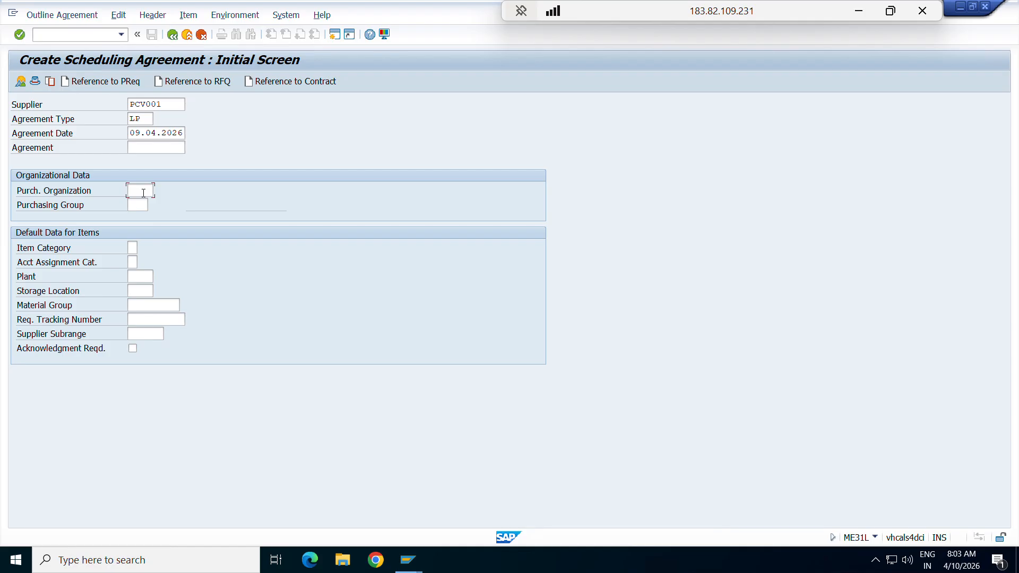
text(1)
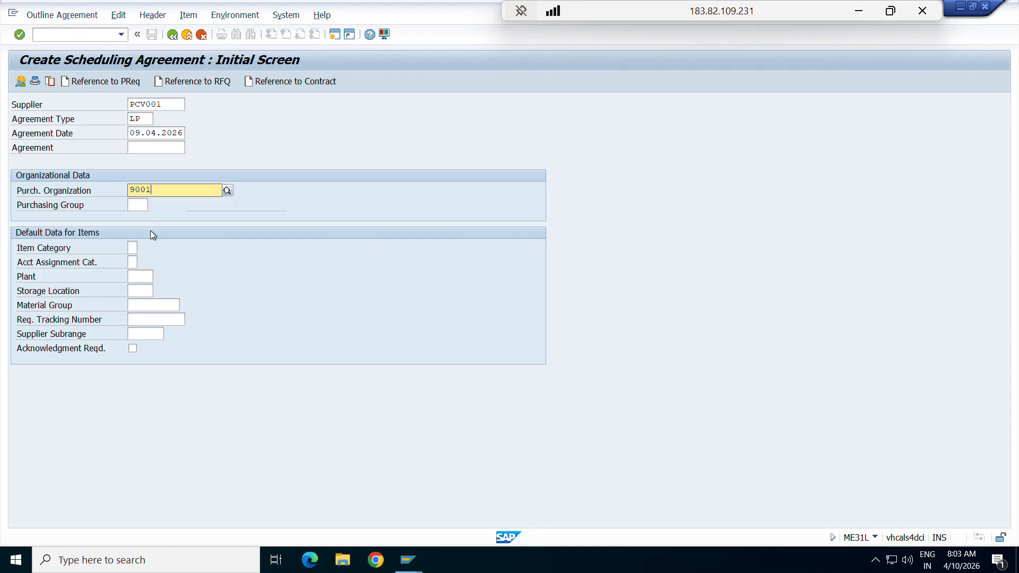
key(BackSpace)
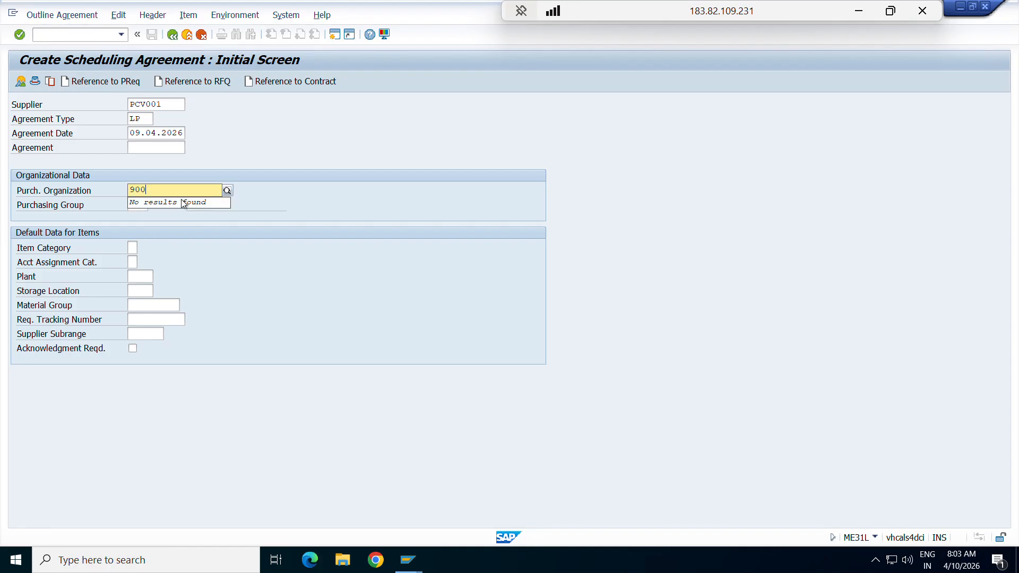
text(0)
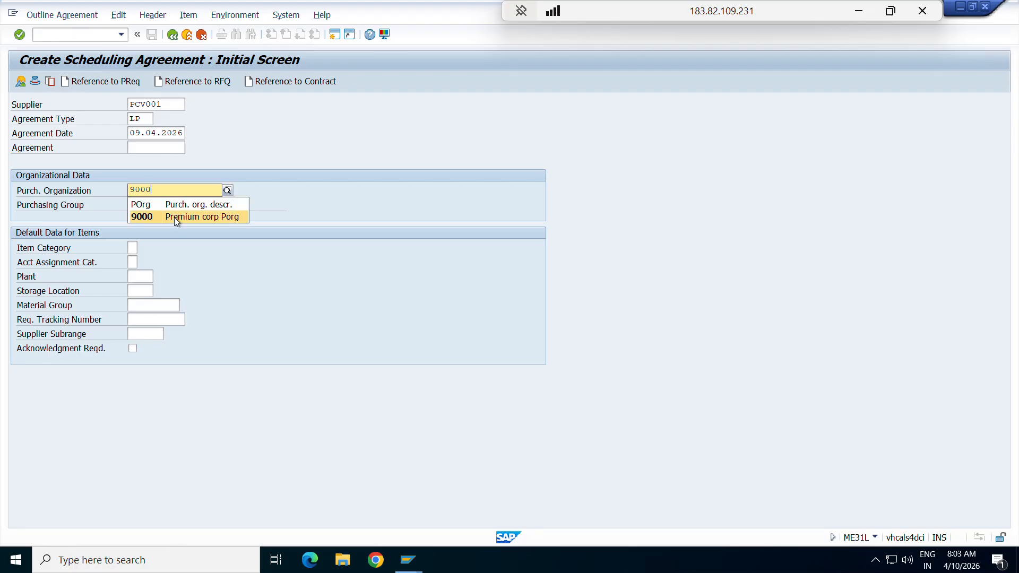
click(174, 218)
click(141, 205)
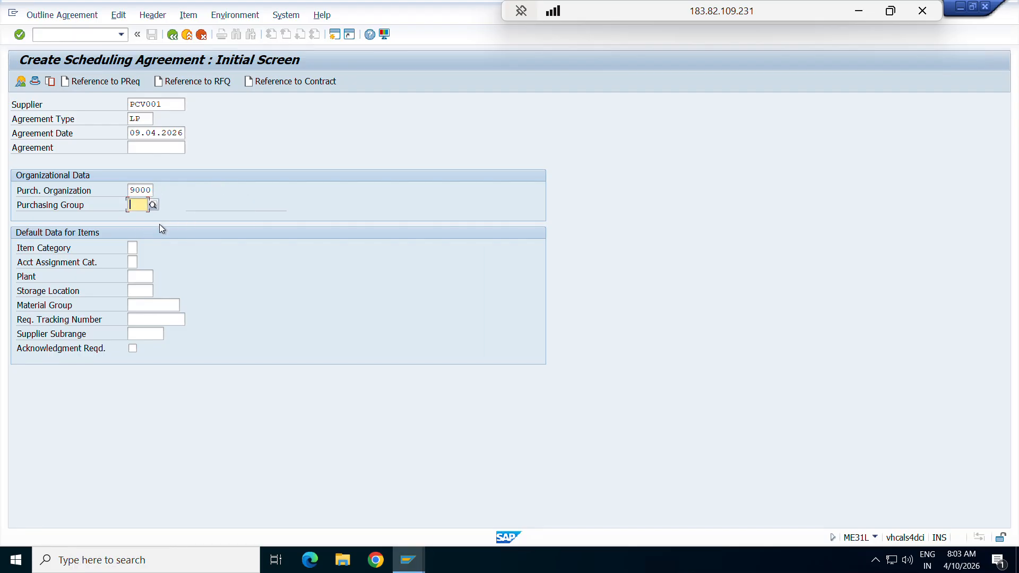
text(900)
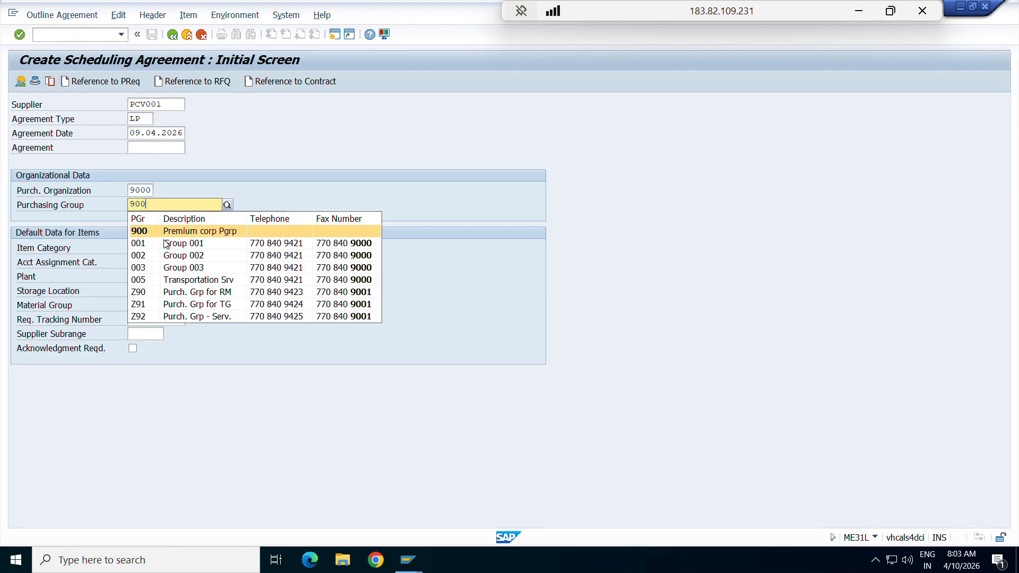
click(149, 232)
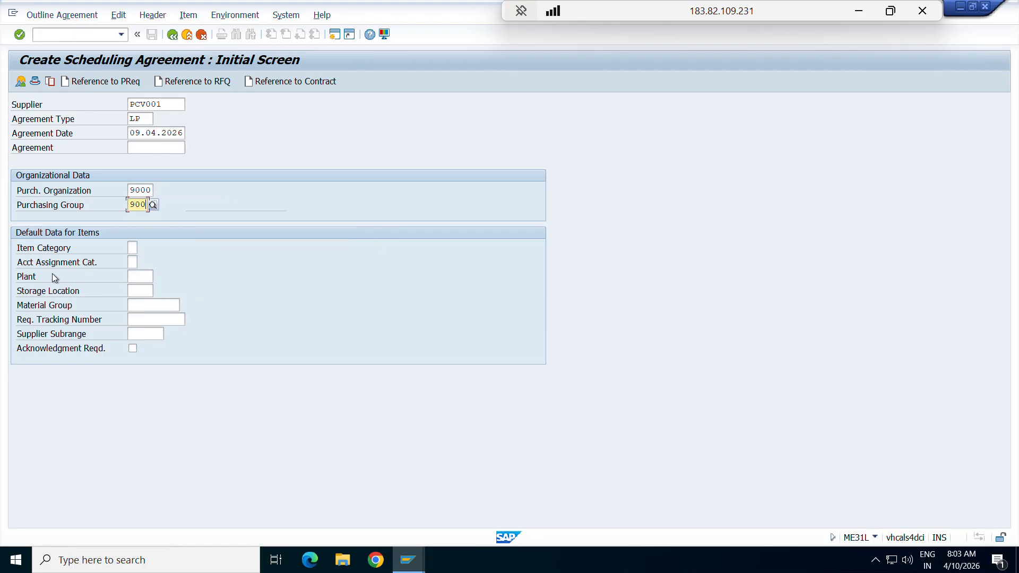
- Enter plant 9001 (Mumbai Plant) and storage location SL01 (Raw material) as default data for the items
click(148, 277)
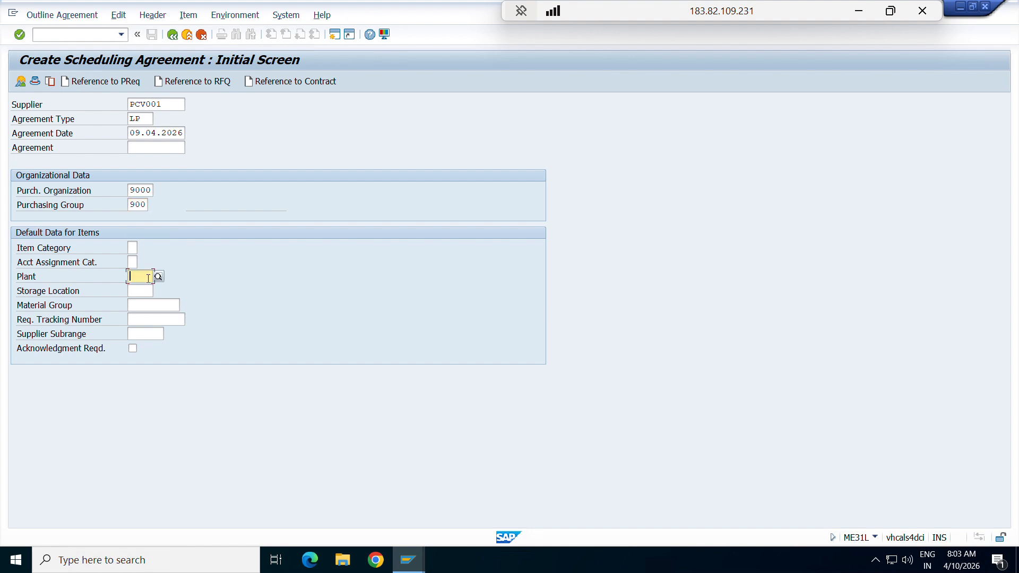
text(90)
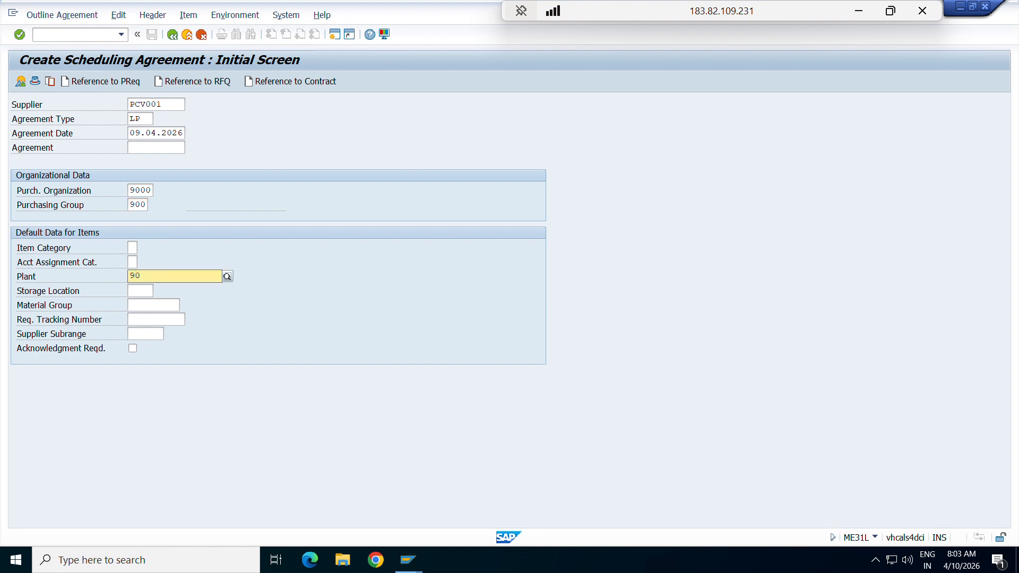
text(01)
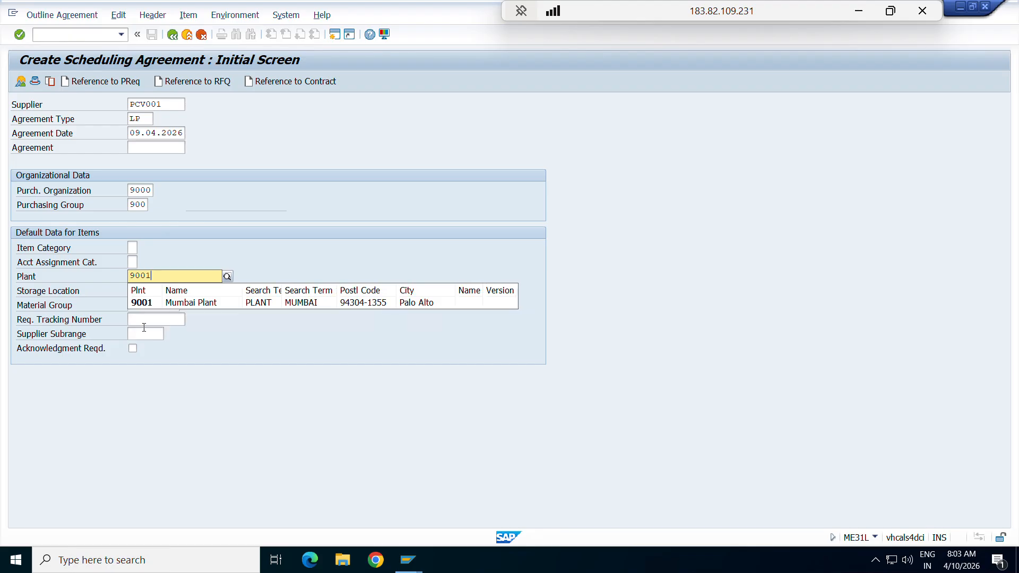
click(154, 303)
click(139, 291)
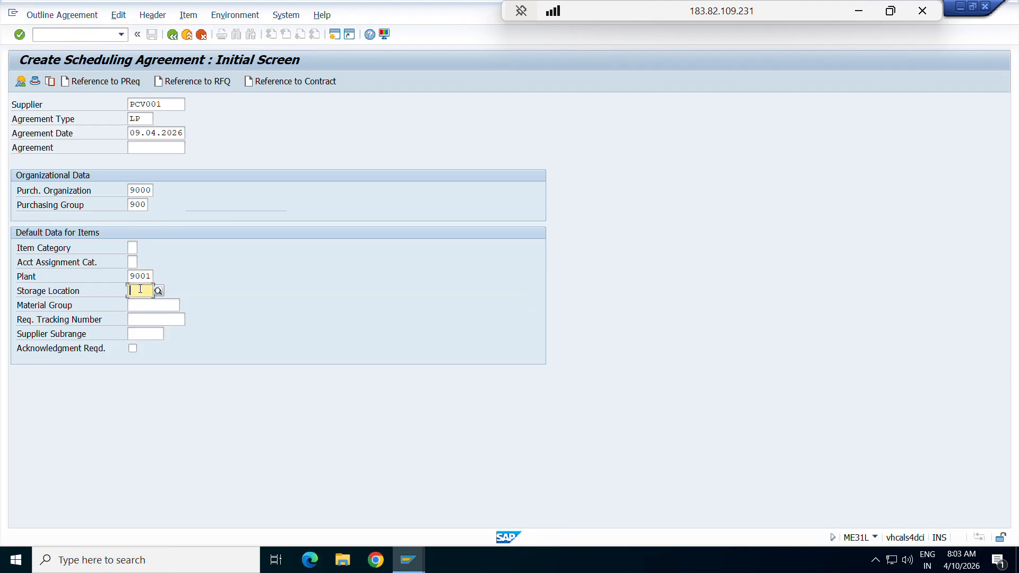
text(sl01)
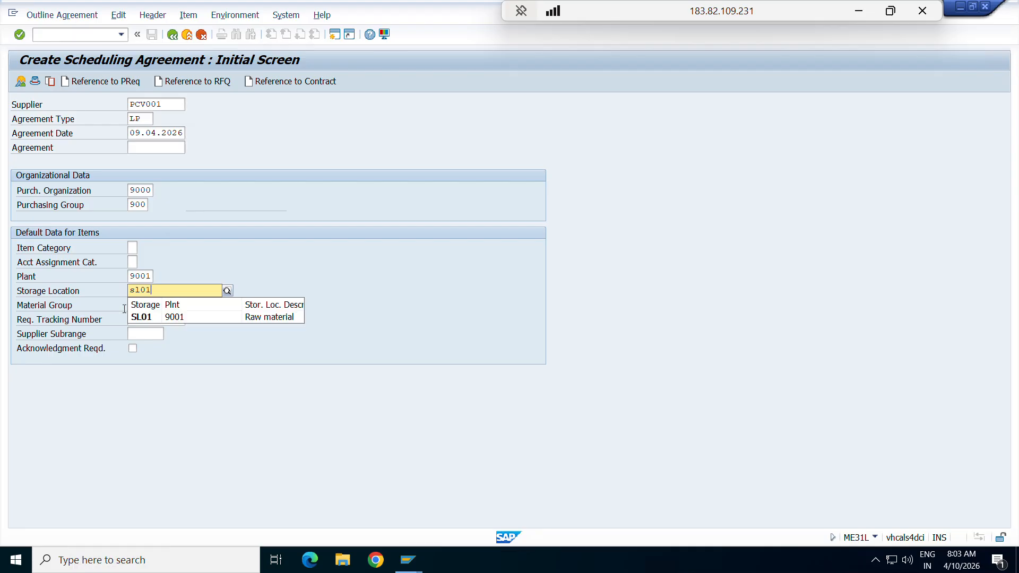
click(146, 317)
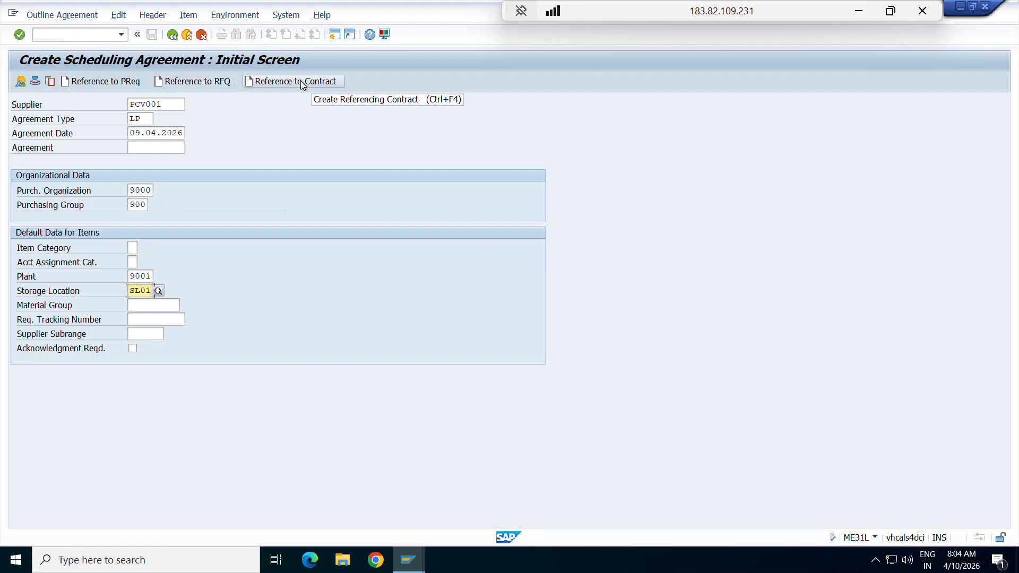
- Proceed to the scheduling agreement header data and set the validity end date to 08.04.2027
key(Return)
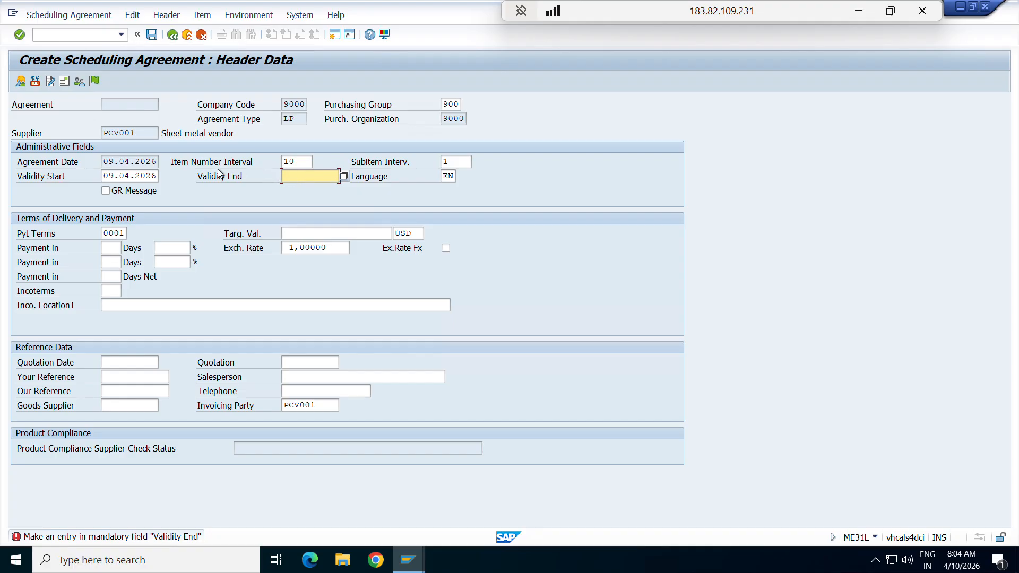
click(105, 175)
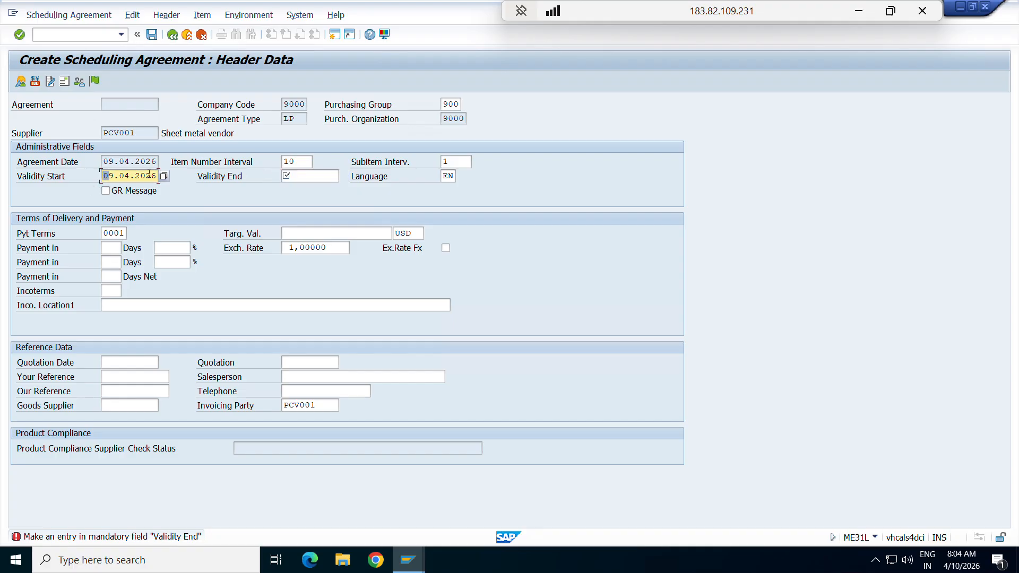
click(316, 176)
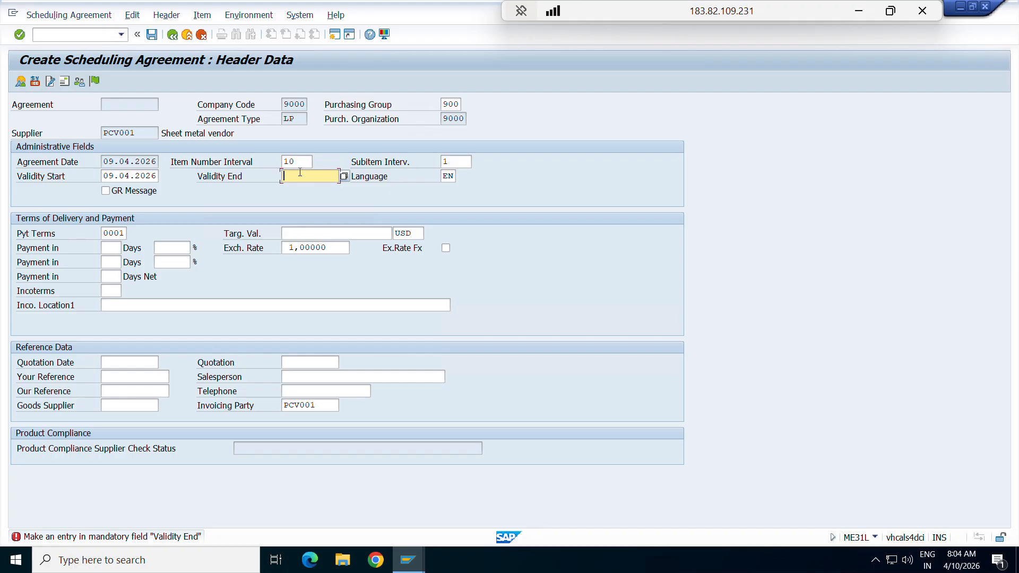
click(300, 174)
click(307, 188)
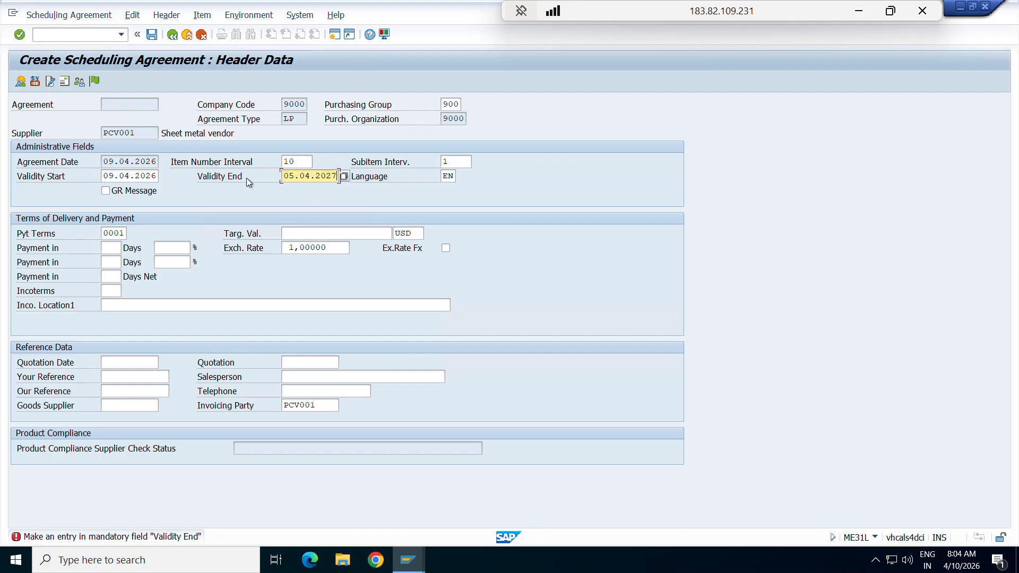
click(113, 176)
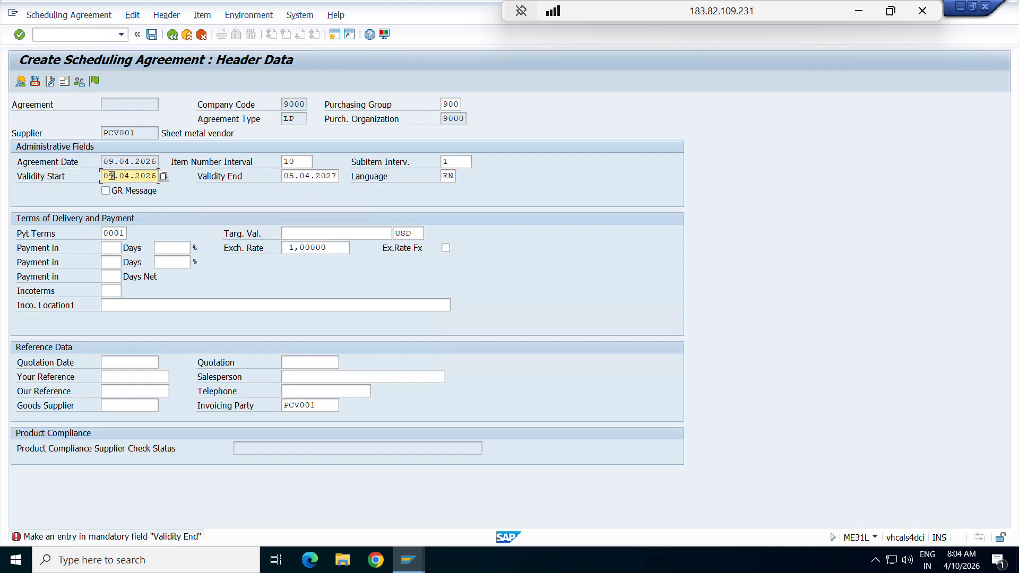
click(295, 177)
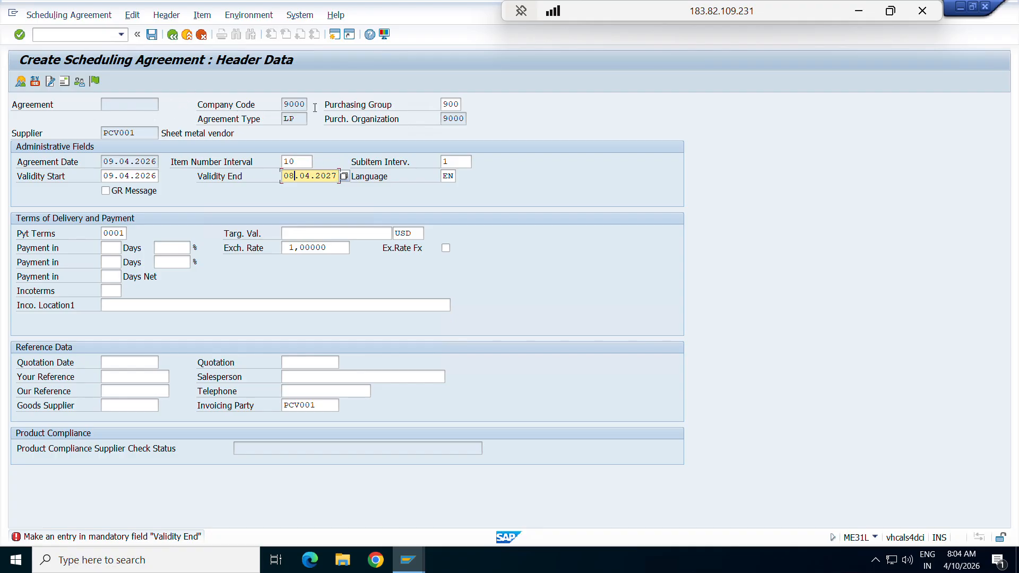
- Check the company code, agreement type and target value fields in the header, and continue to the item overview
drag(306, 104, 278, 102)
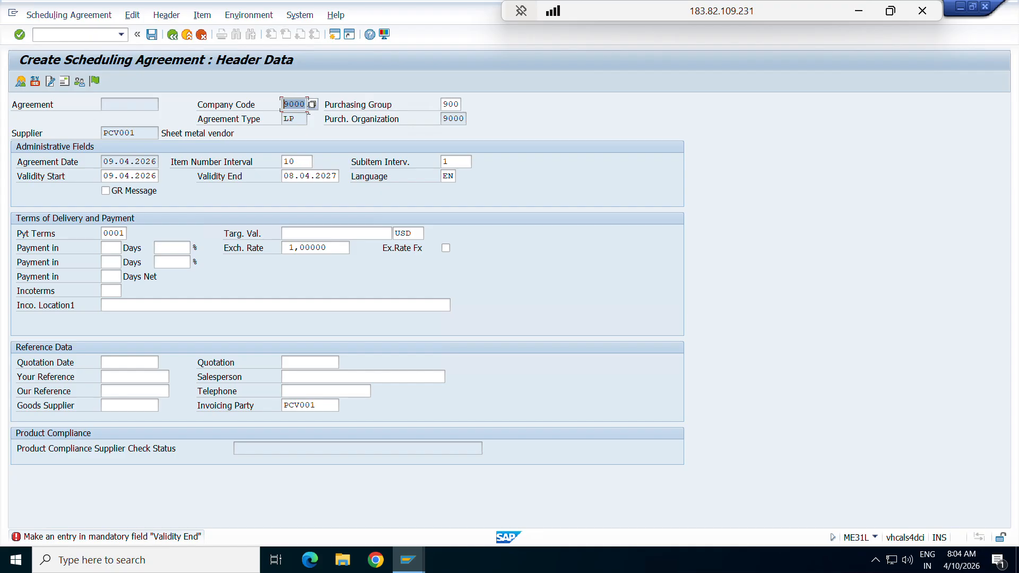
drag(463, 107, 274, 119)
click(300, 120)
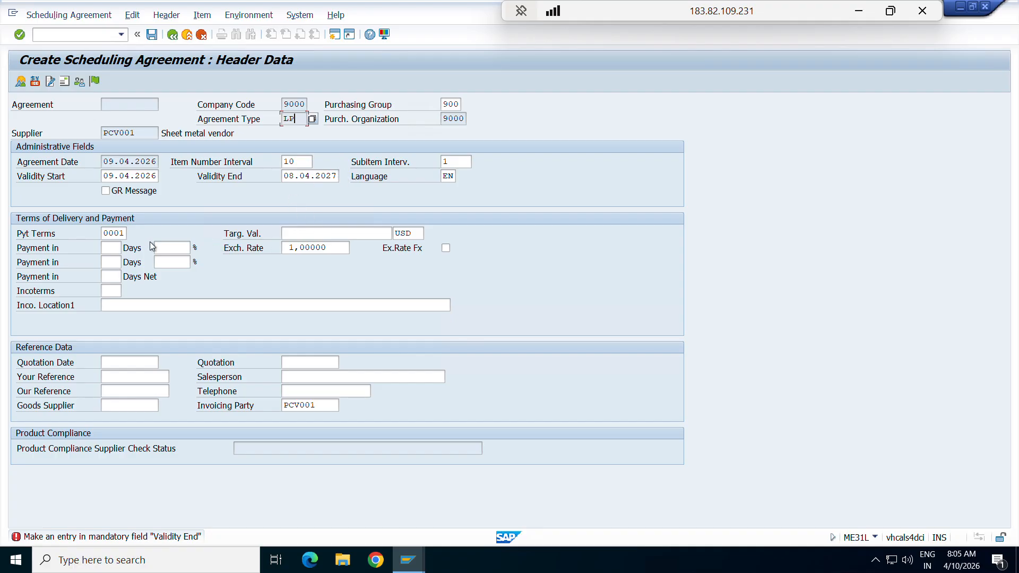
click(323, 232)
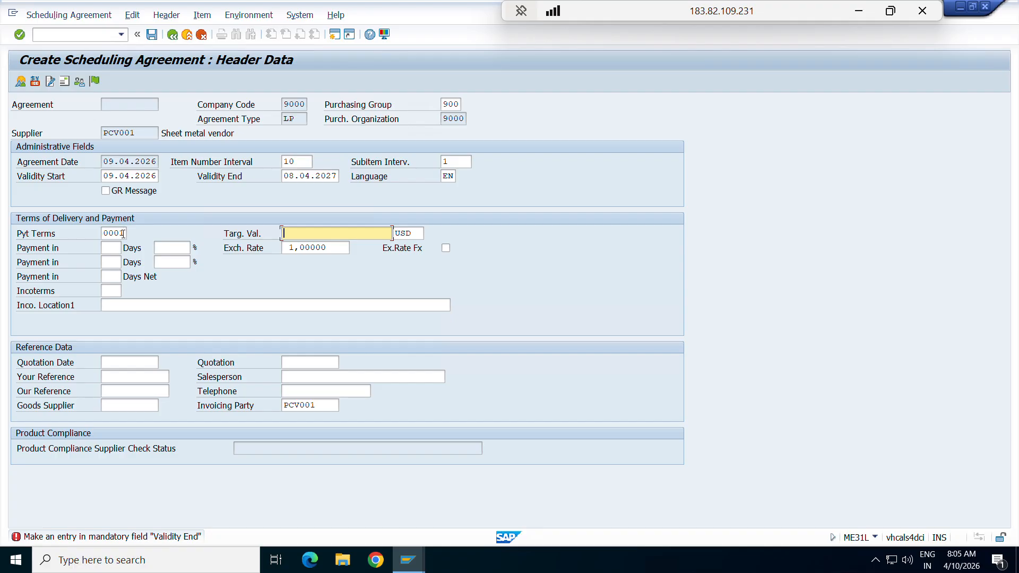
key(Return)
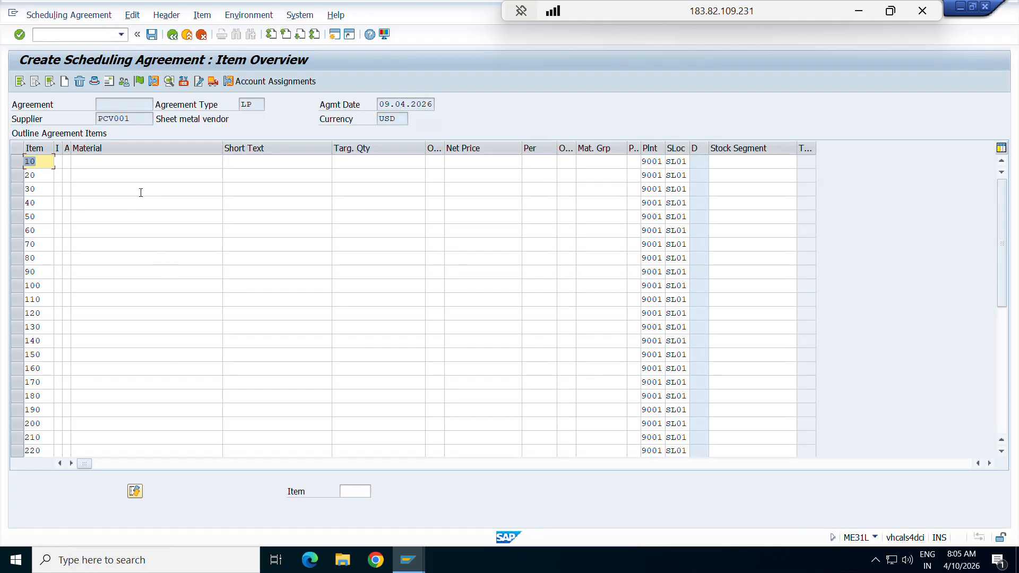
- Look up the new material's number in the Create Material session and enter material 2283 for item 10
click(96, 161)
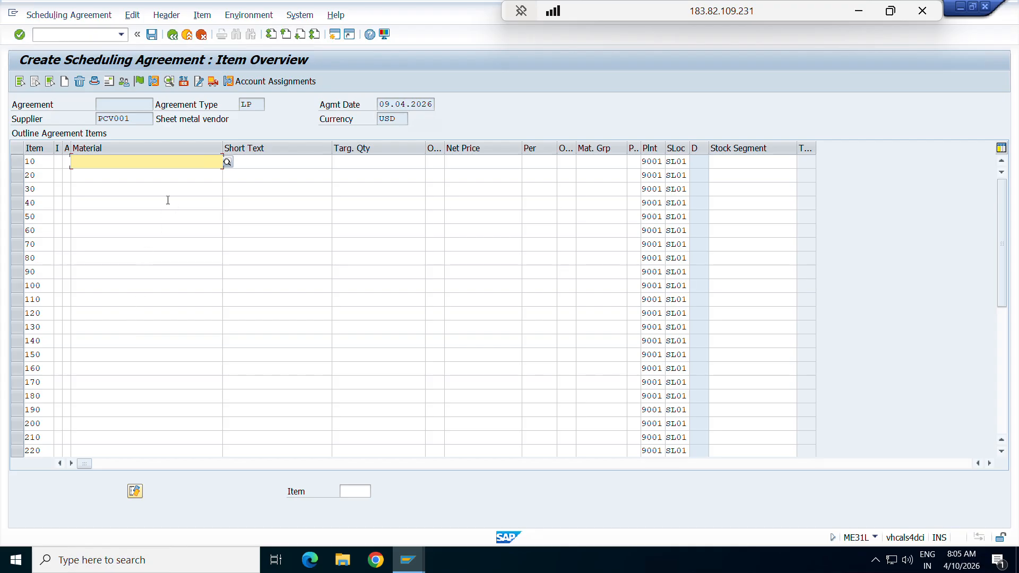
key(alt+Tab)
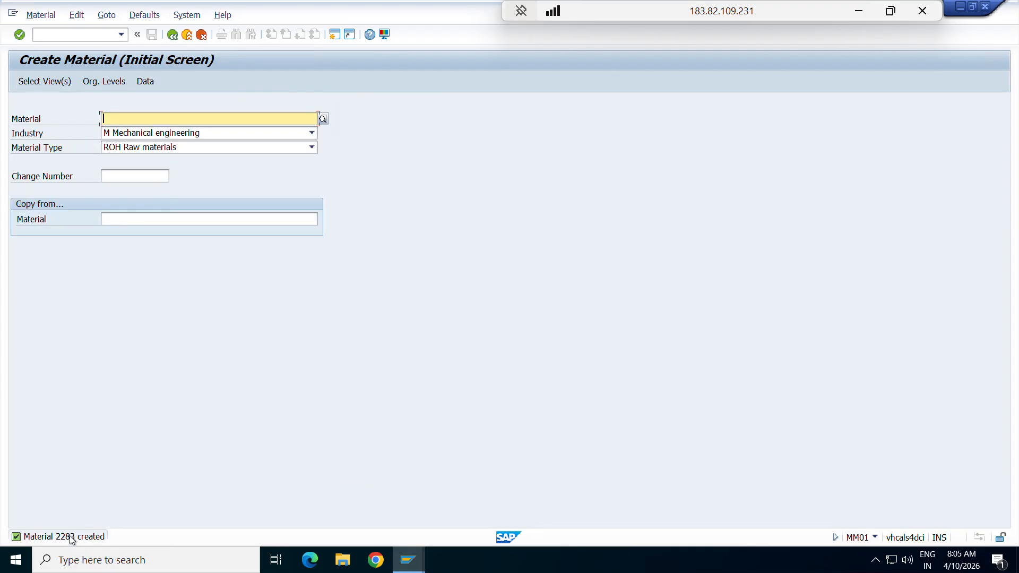
key(alt+Tab)
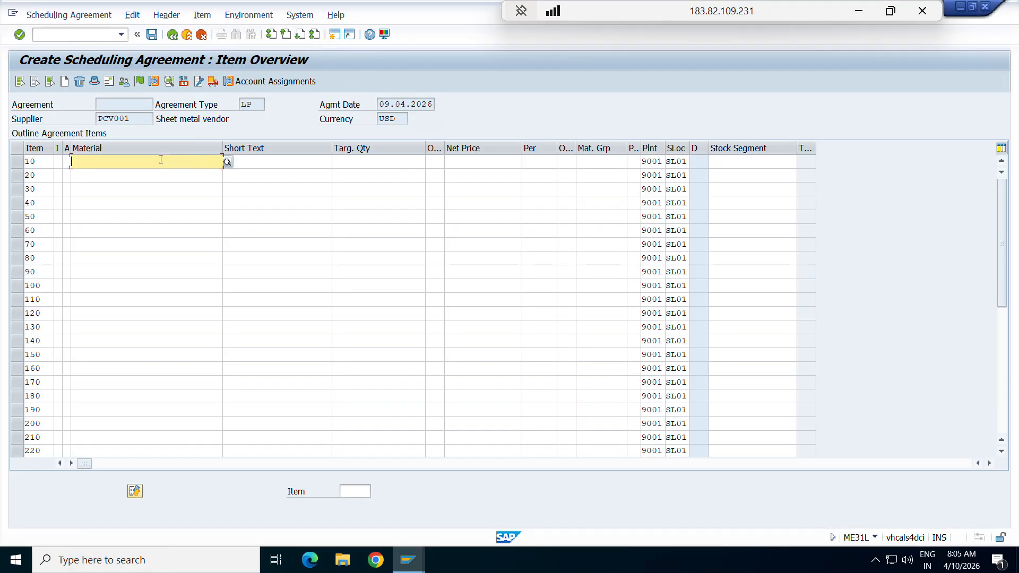
text(2283)
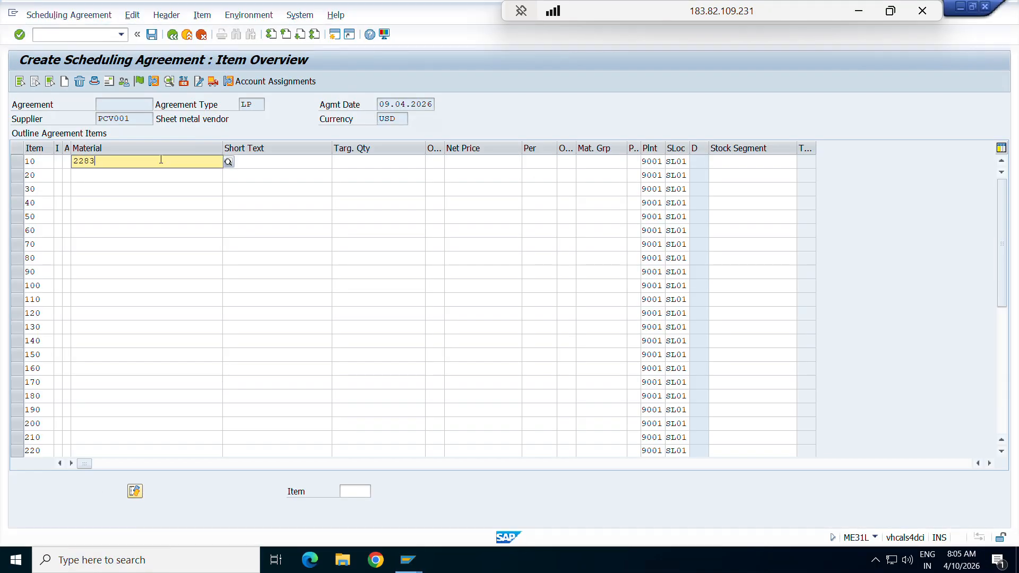
key(Return)
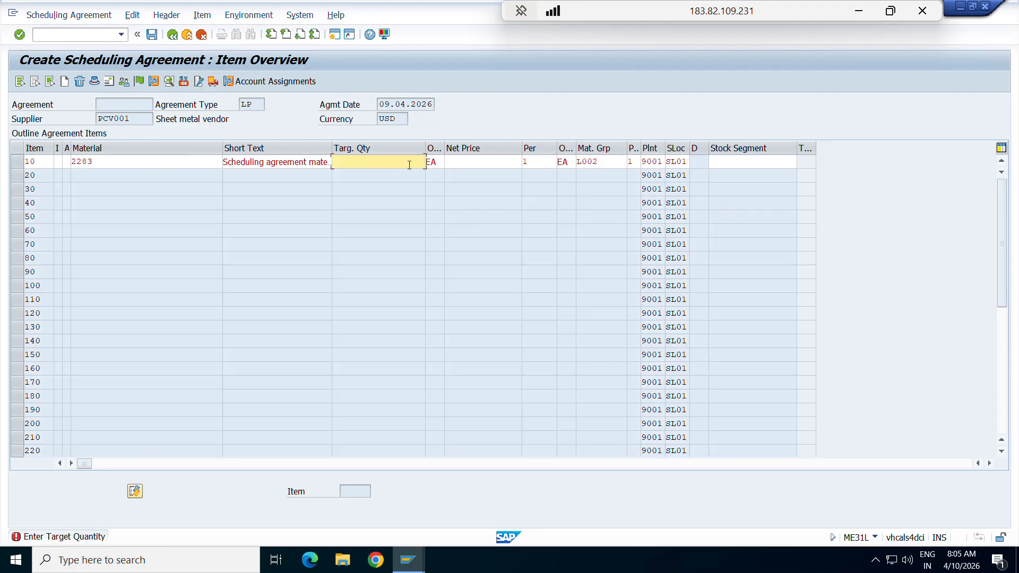
- Set item 10's target quantity to 300000 and its net price to 15 USD
text(300000)
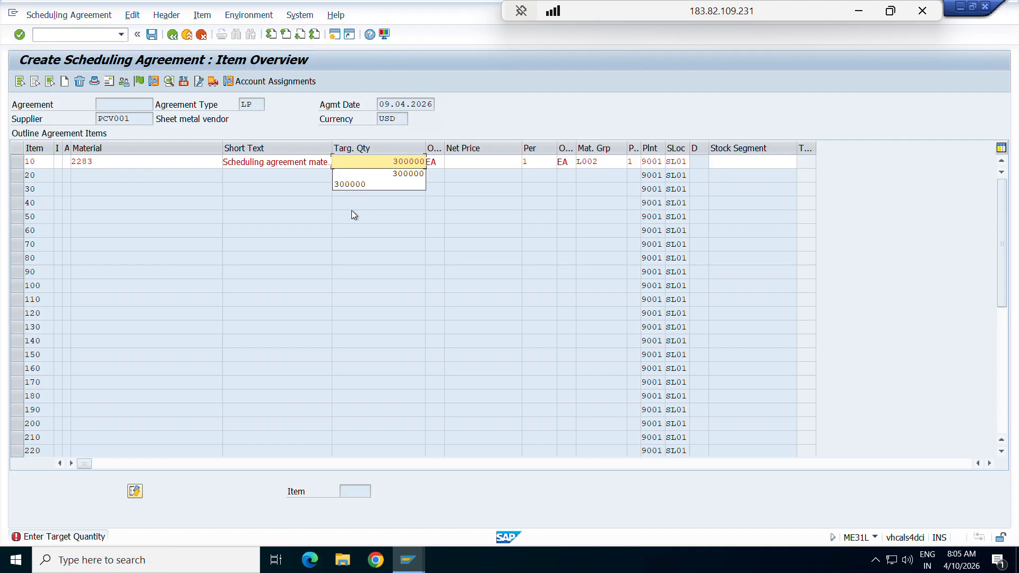
click(492, 162)
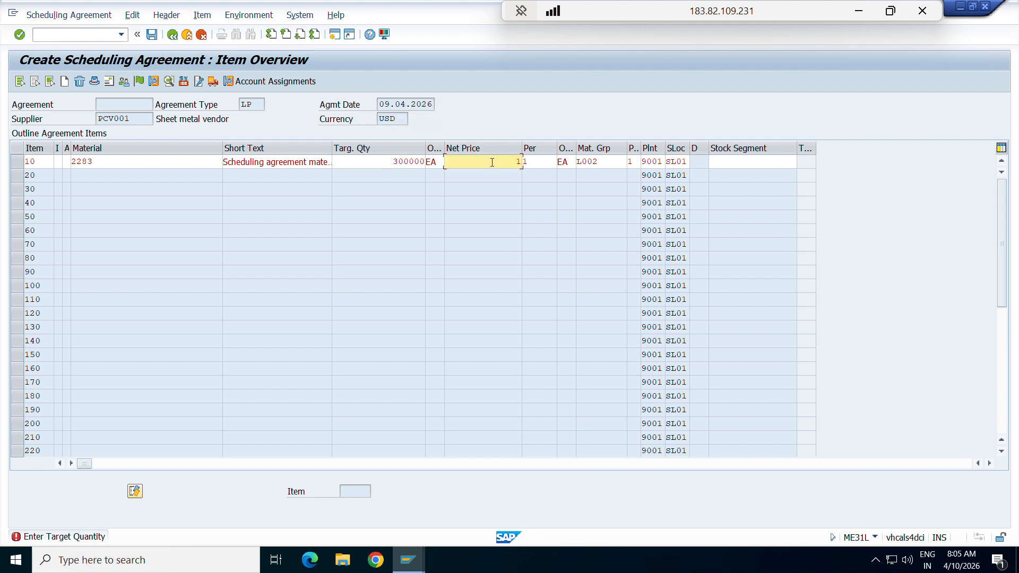
text(15)
key(Return)
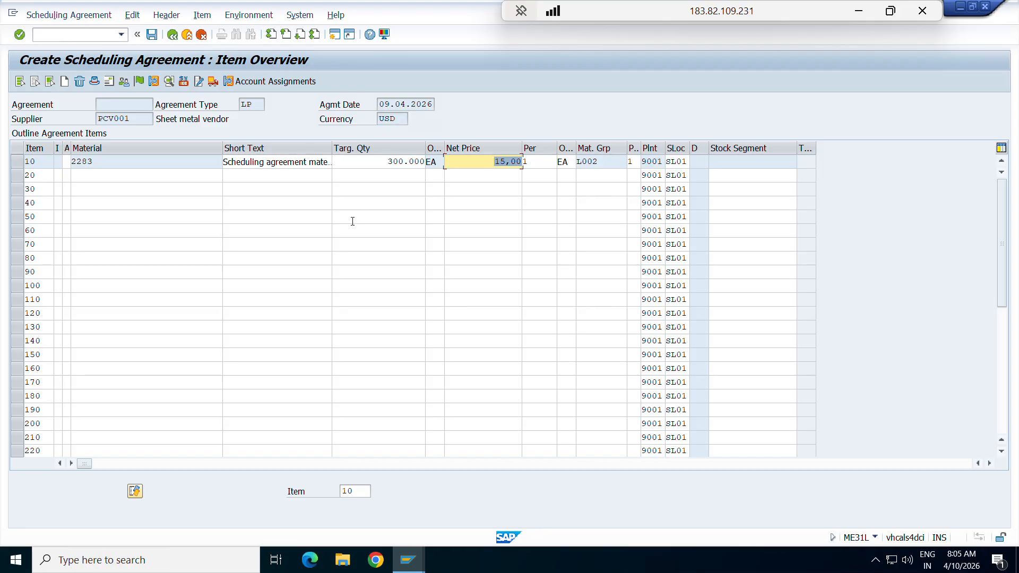
- View the agreement's header data and return to the item overview without leaving the document
click(93, 83)
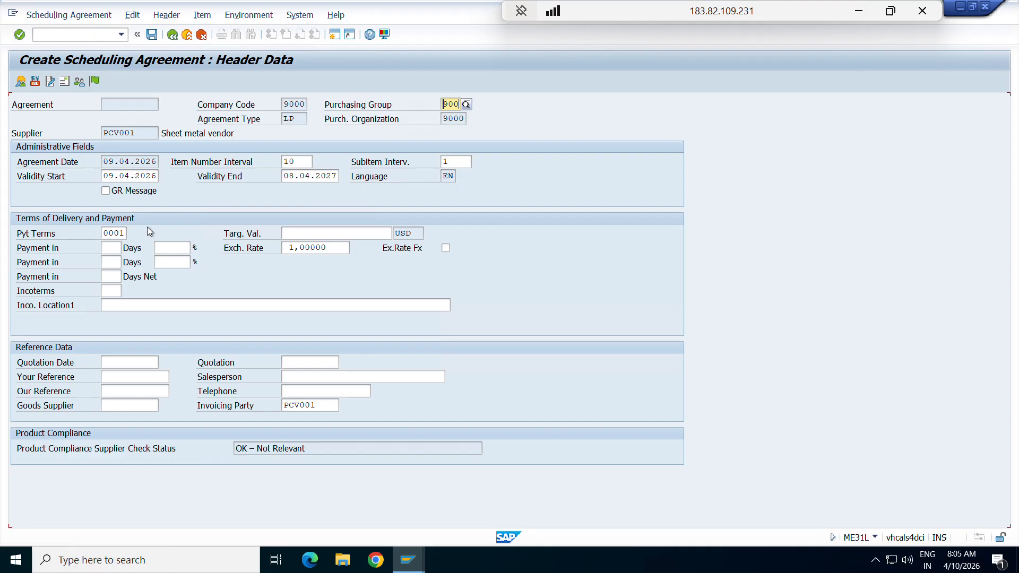
click(172, 35)
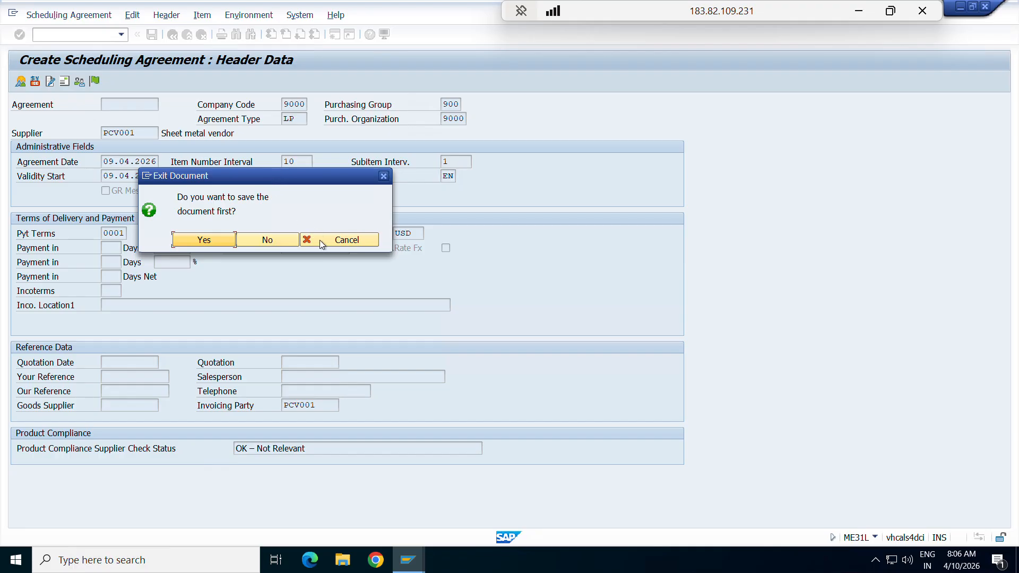
click(384, 176)
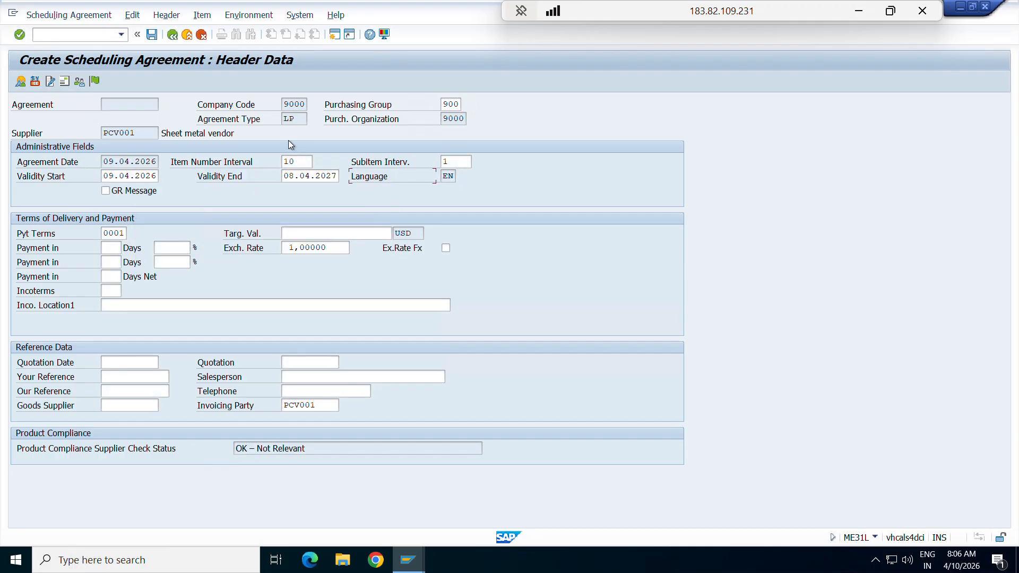
click(21, 82)
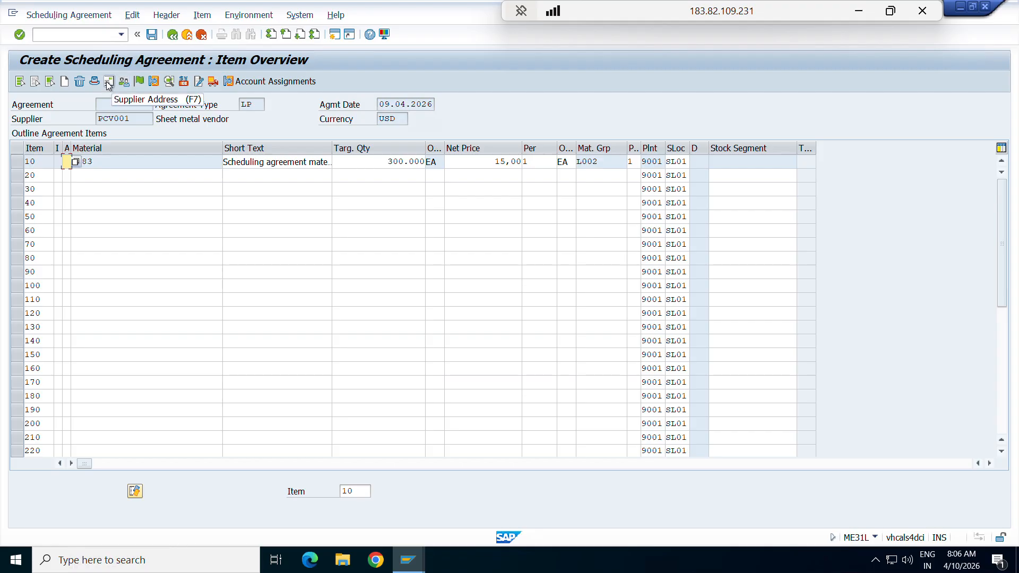
- View the supplier address of the scheduling agreement, and return to the item overview without exiting the document
click(161, 168)
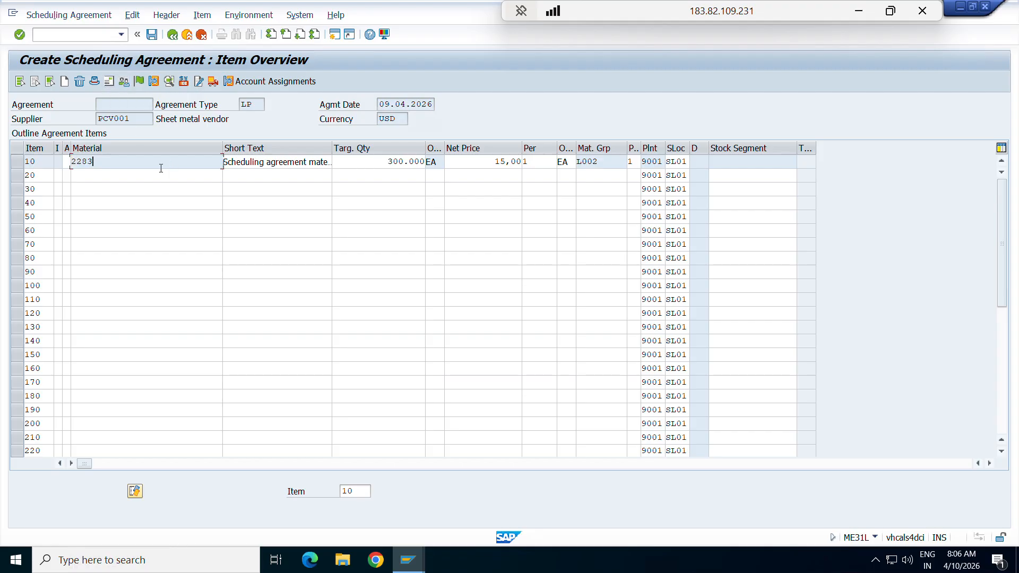
double_click(133, 119)
click(133, 119)
click(110, 83)
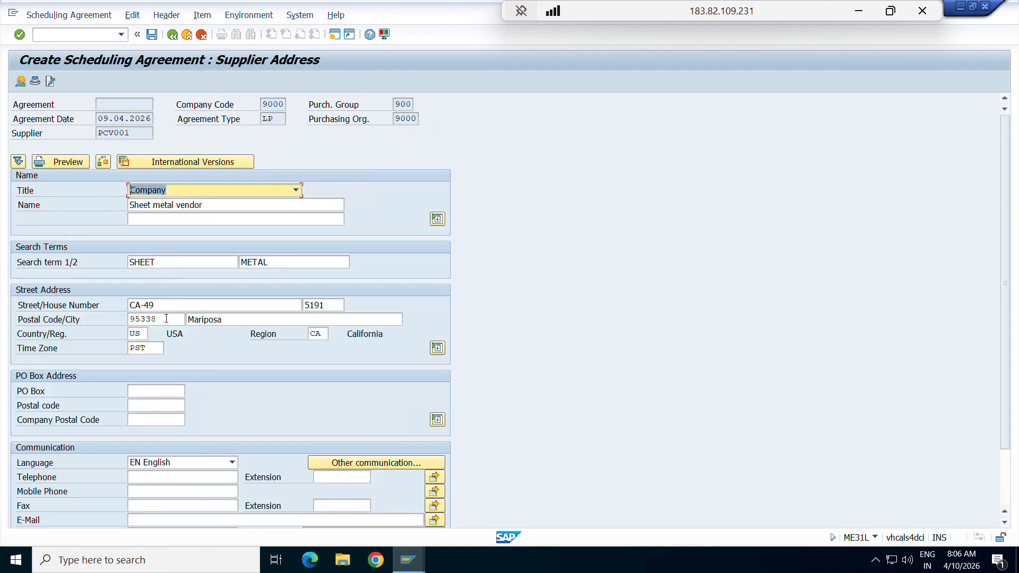
click(172, 34)
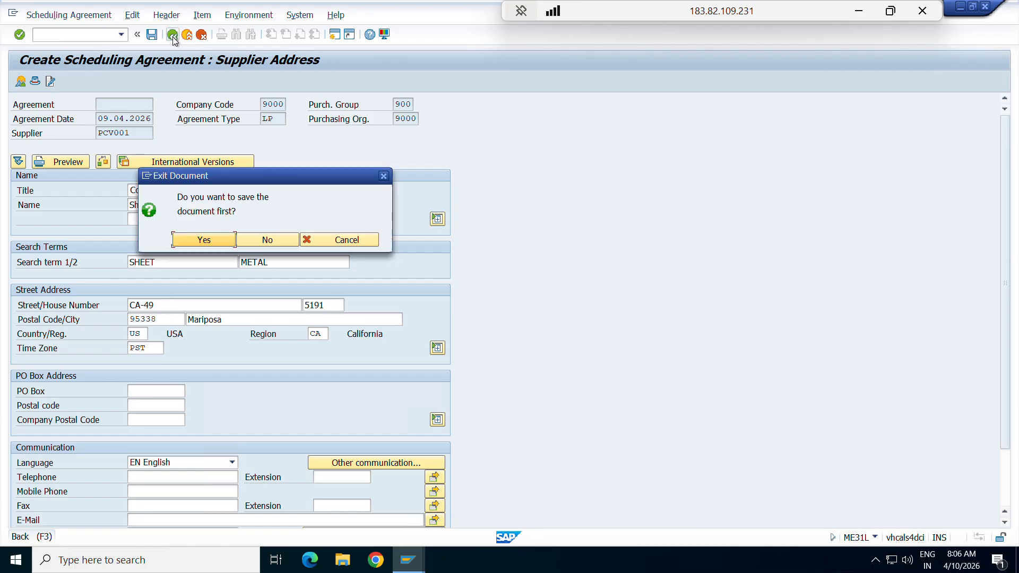
click(340, 241)
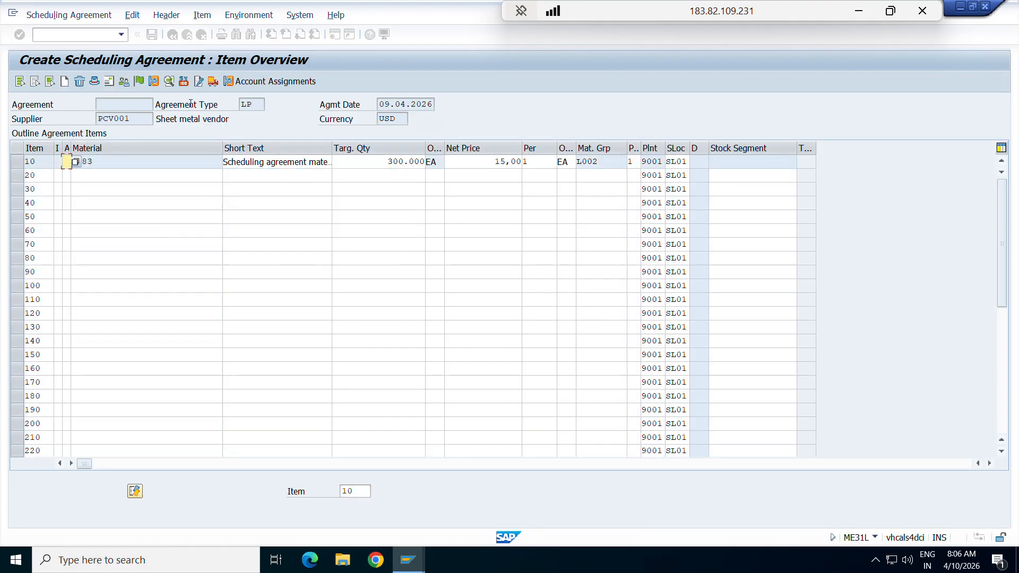
- Check the release strategy of the scheduling agreement and close the information message
click(139, 83)
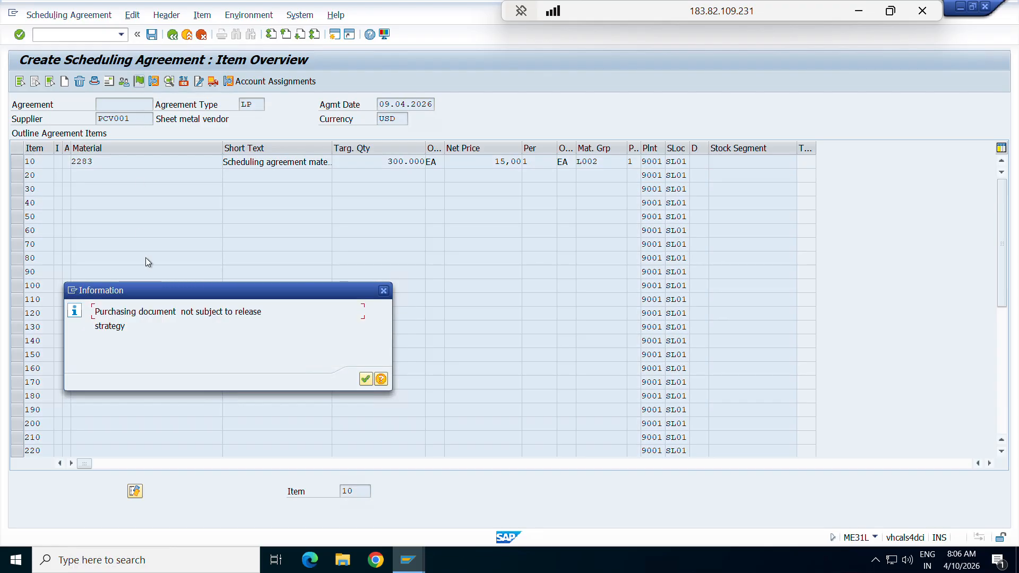
drag(141, 328, 84, 302)
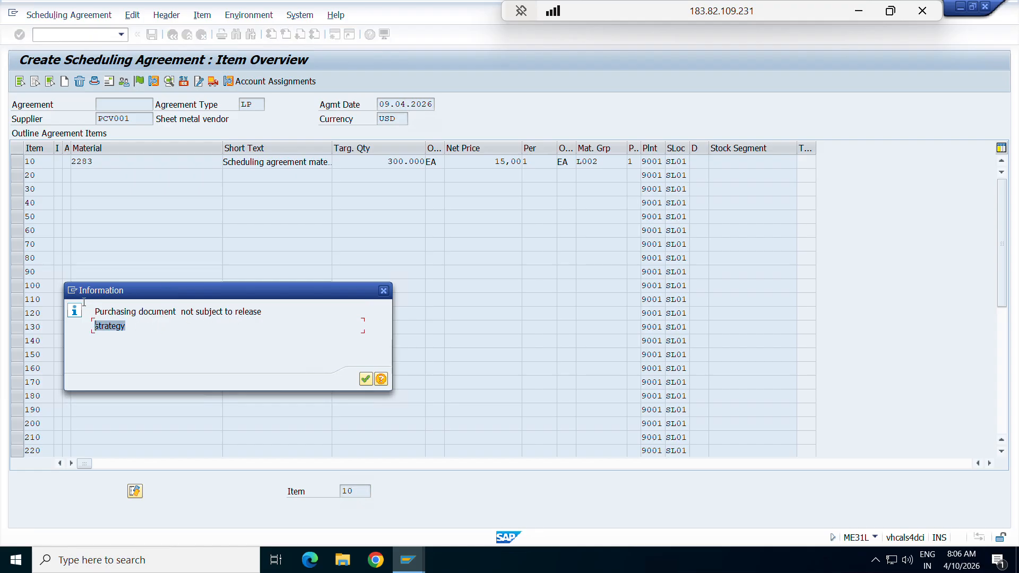
click(255, 320)
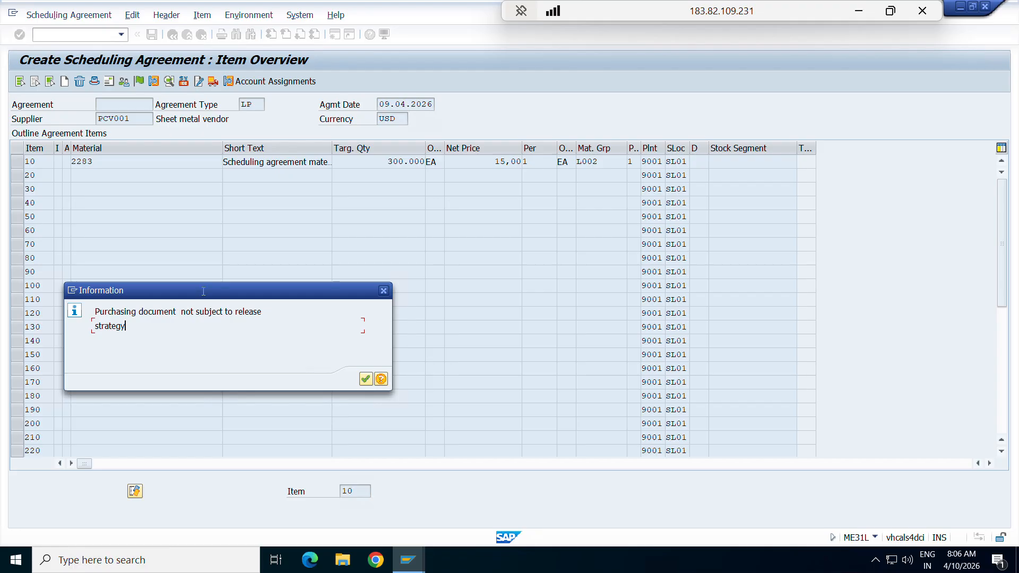
click(383, 290)
- Open transaction ME35L in a new session and examine its release code and release group fields
click(85, 37)
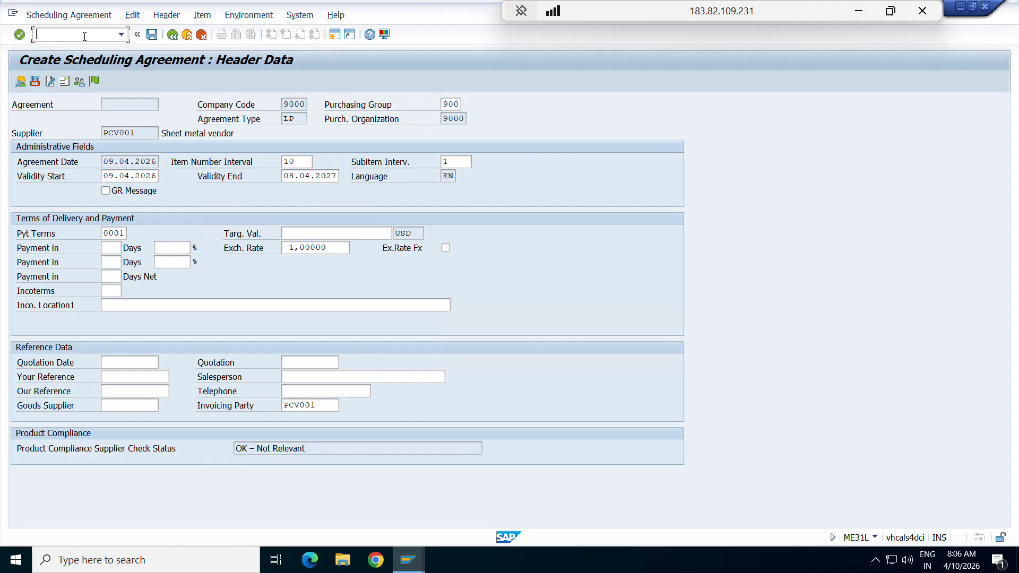
text(/ome35l)
key(Return)
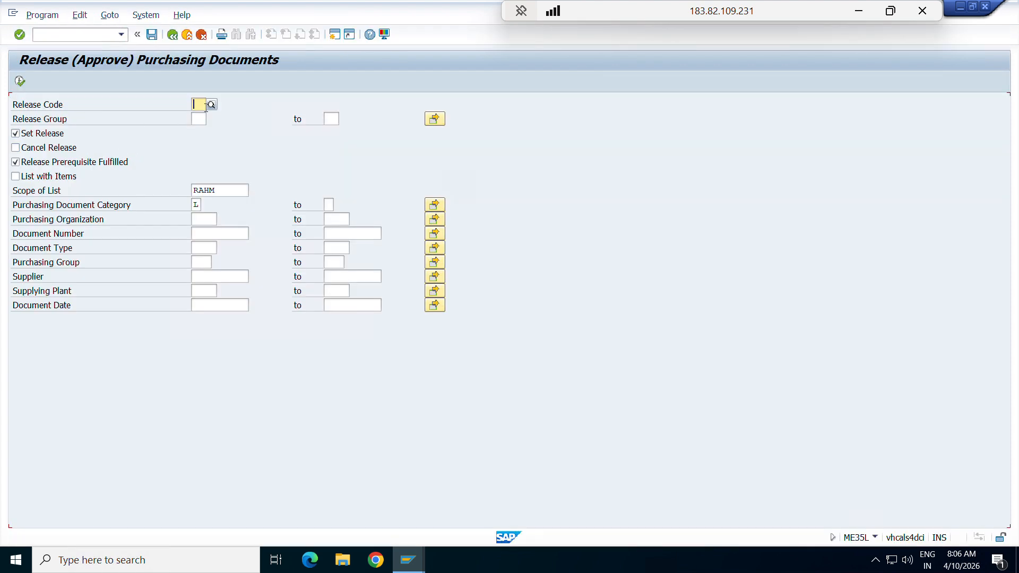
click(74, 106)
click(197, 120)
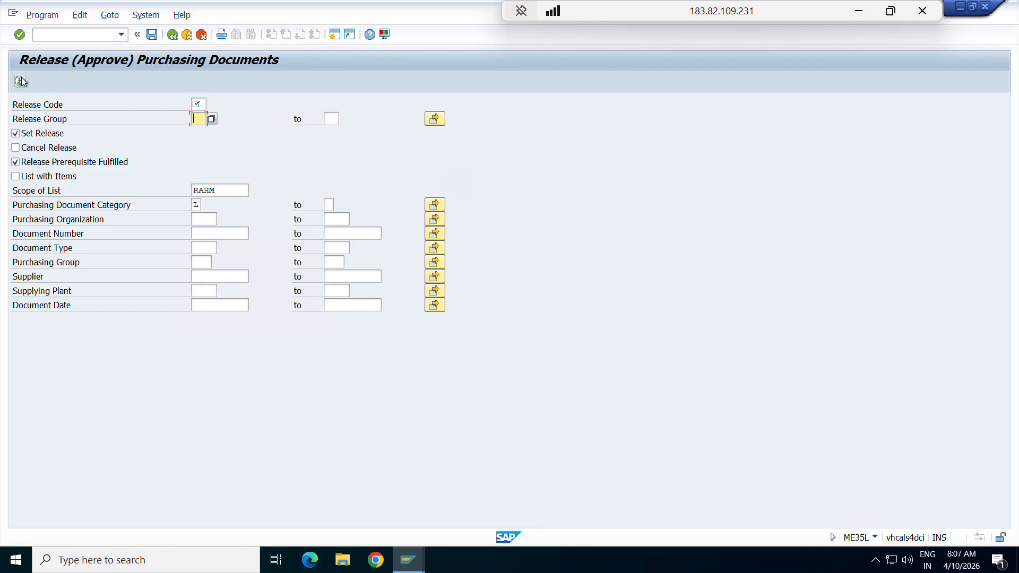
- Leave the purchasing document release screen and go back to the item overview in the Create Scheduling Agreement session
click(174, 36)
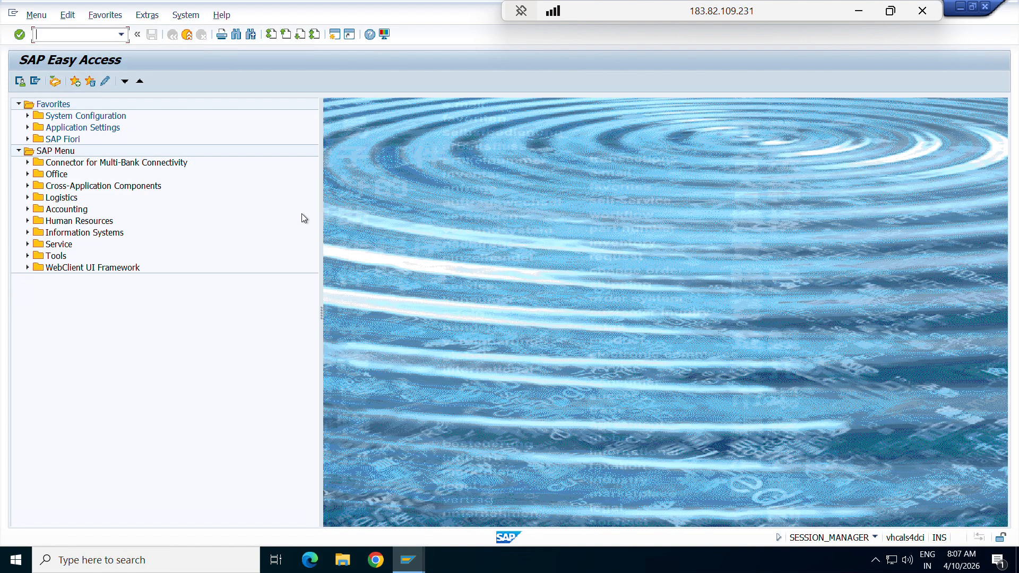
key(alt+Tab)
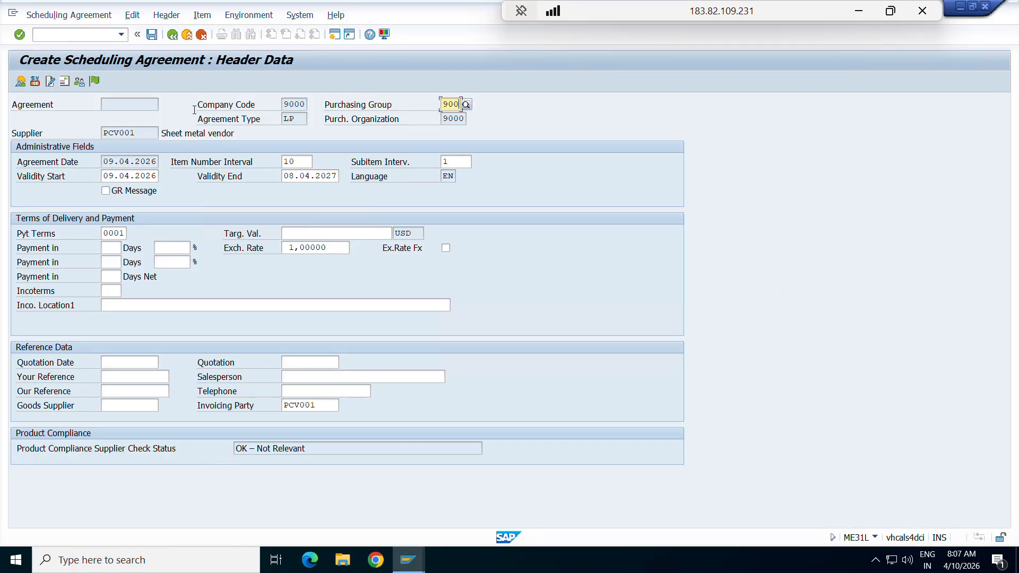
click(20, 81)
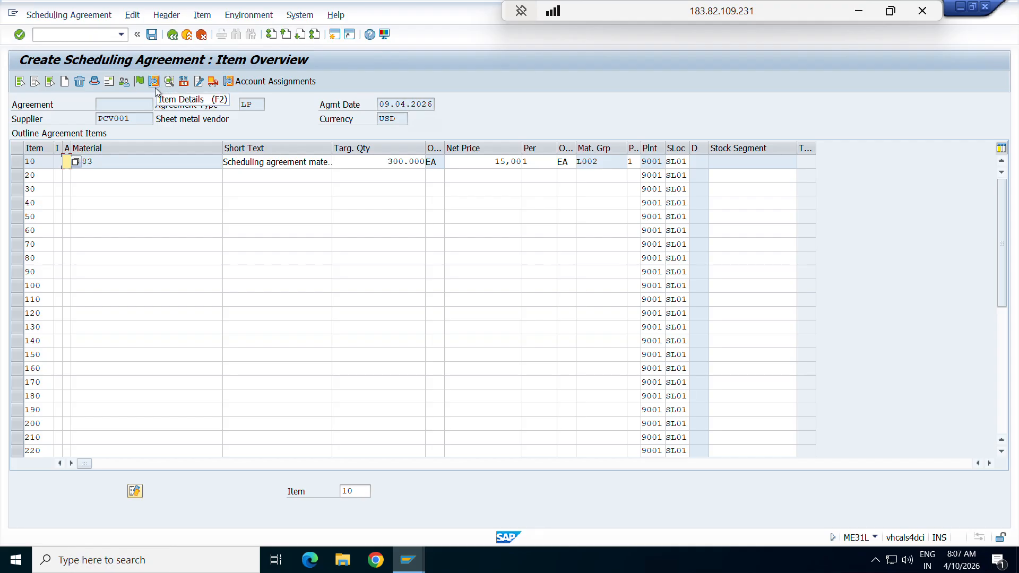
- Open the item details of item 10 and review its target quantity, net order price, delivery tolerances and shipping instruction fields
key(Tab)
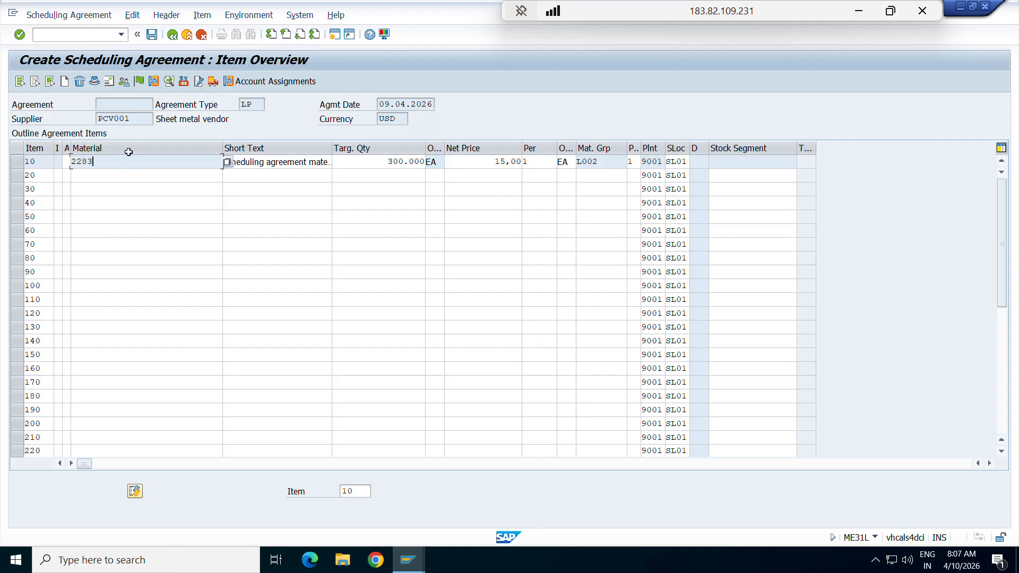
click(154, 81)
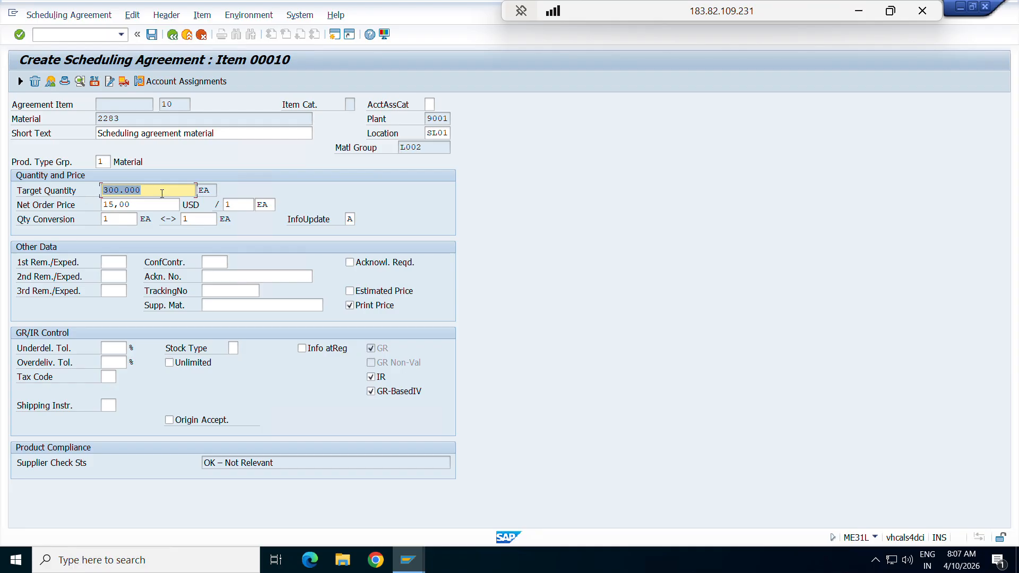
click(136, 192)
double_click(136, 204)
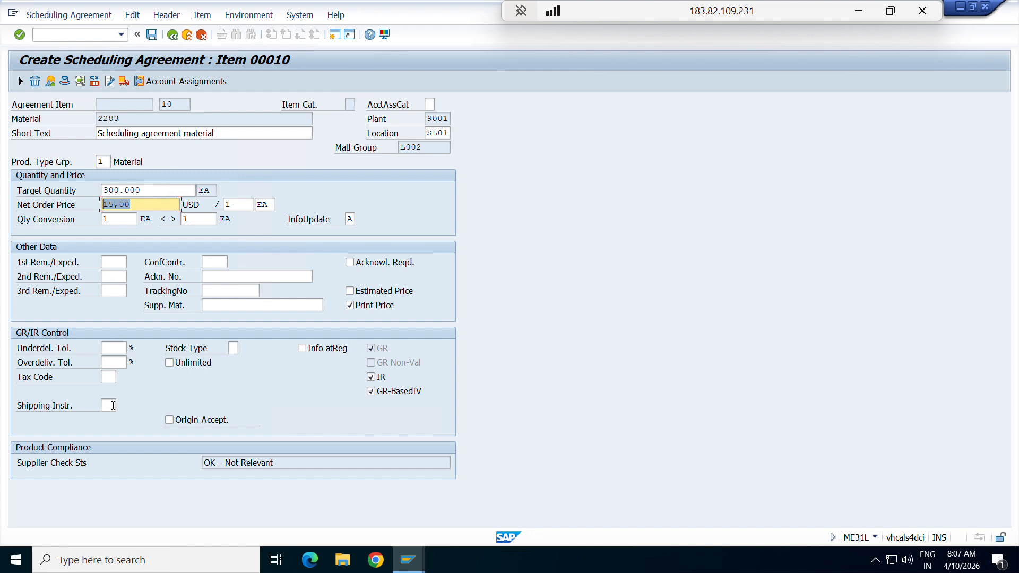
click(117, 349)
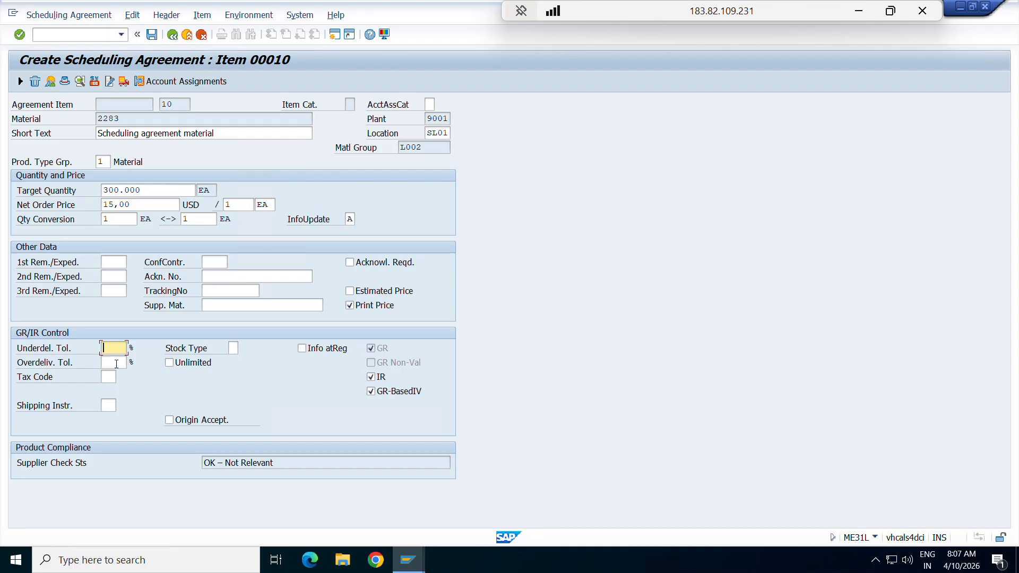
click(113, 363)
click(108, 405)
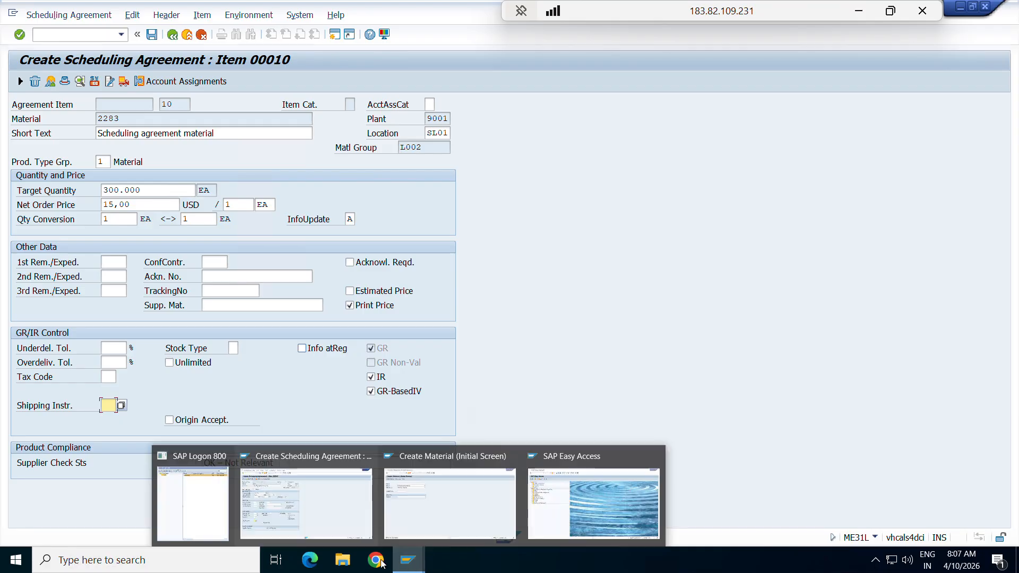
click(131, 561)
text(word)
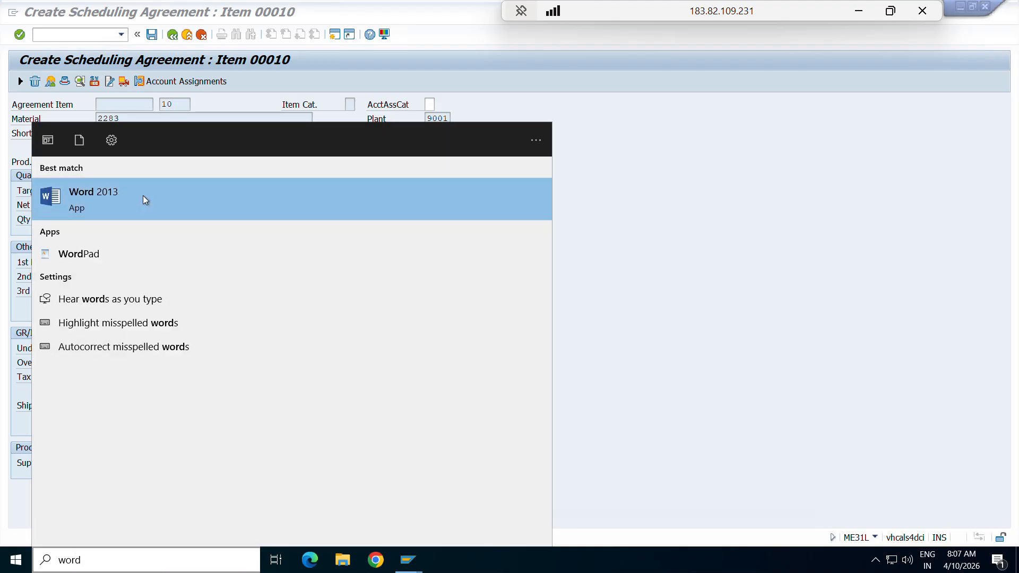
click(142, 195)
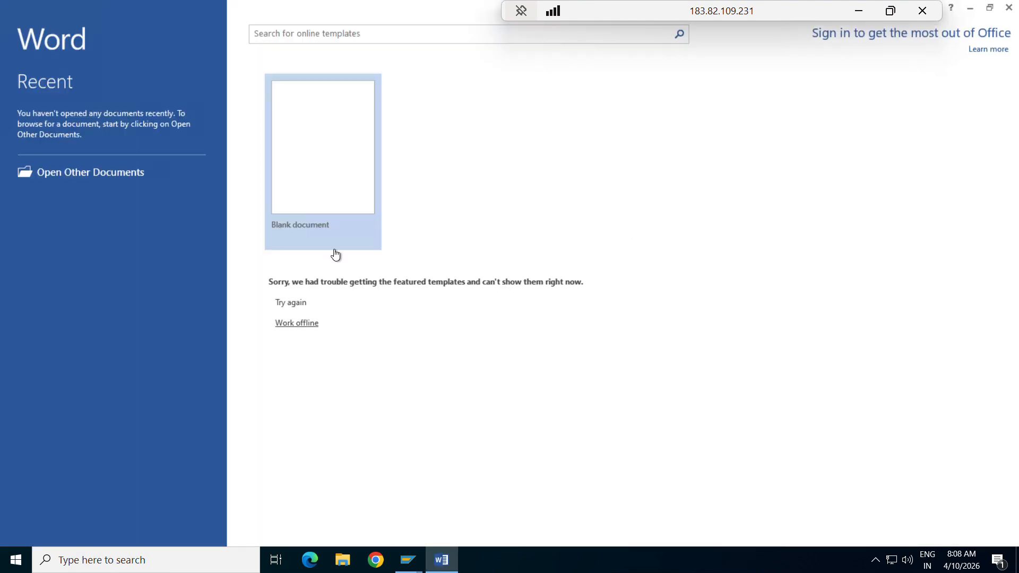
- Switch to WordPad with a new blank document and maximize its window
click(130, 557)
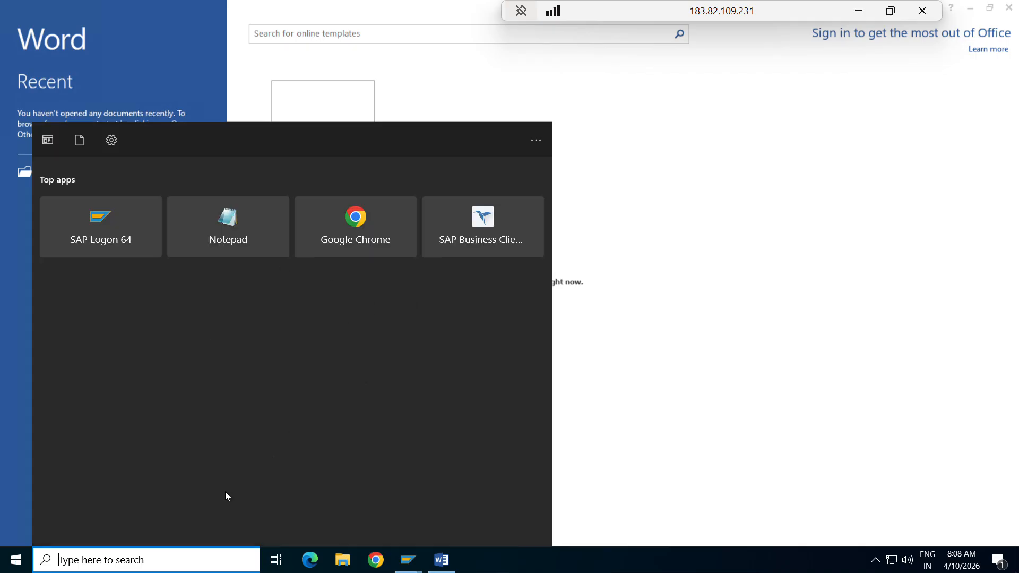
text(wordp)
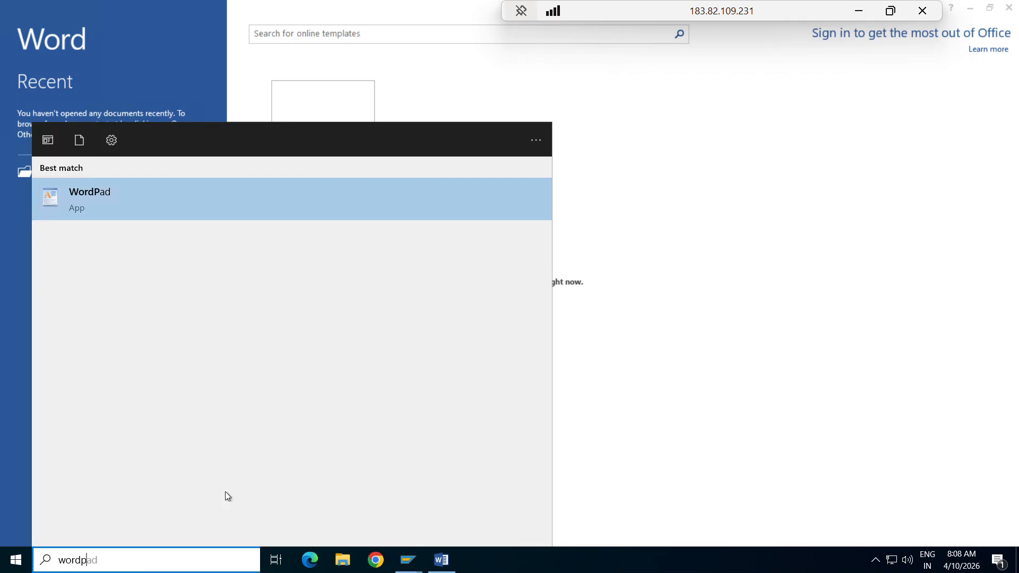
text(ad)
click(201, 207)
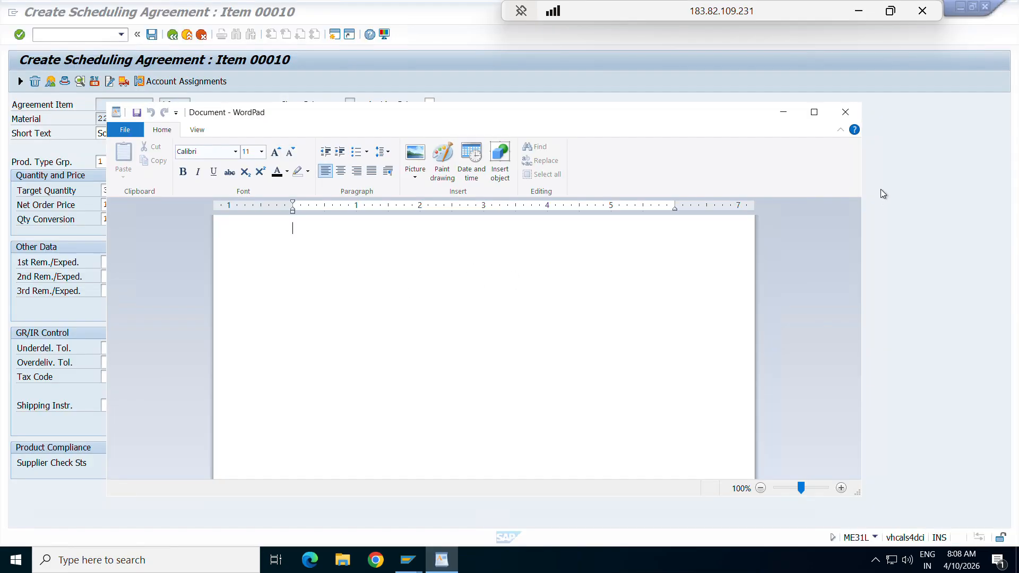
click(815, 112)
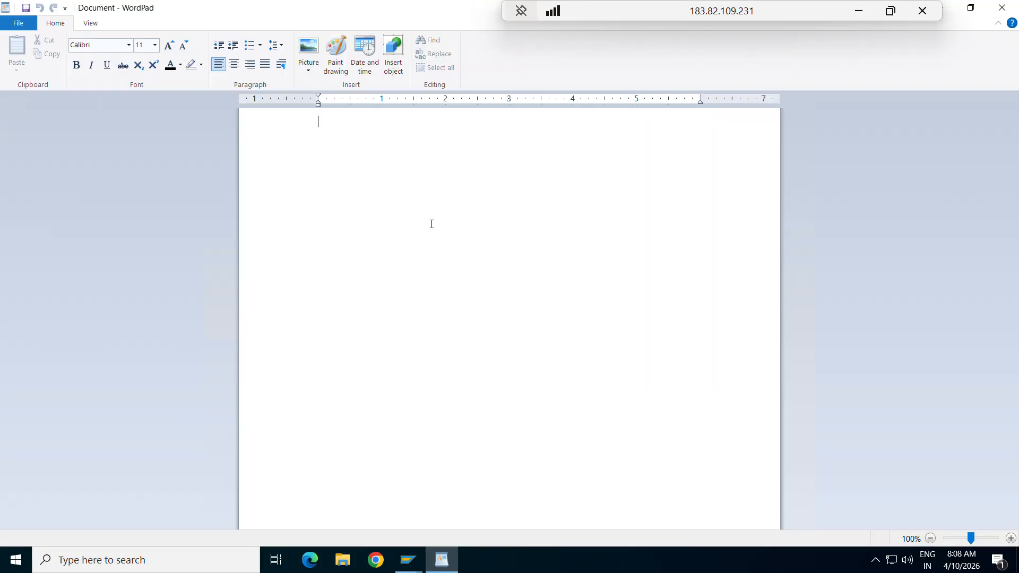
- Write the notes "schedule maintain", "Vendor id" and "SRM - supplier relationship management" on separate lines, with a blank line after the first
text(schedule )
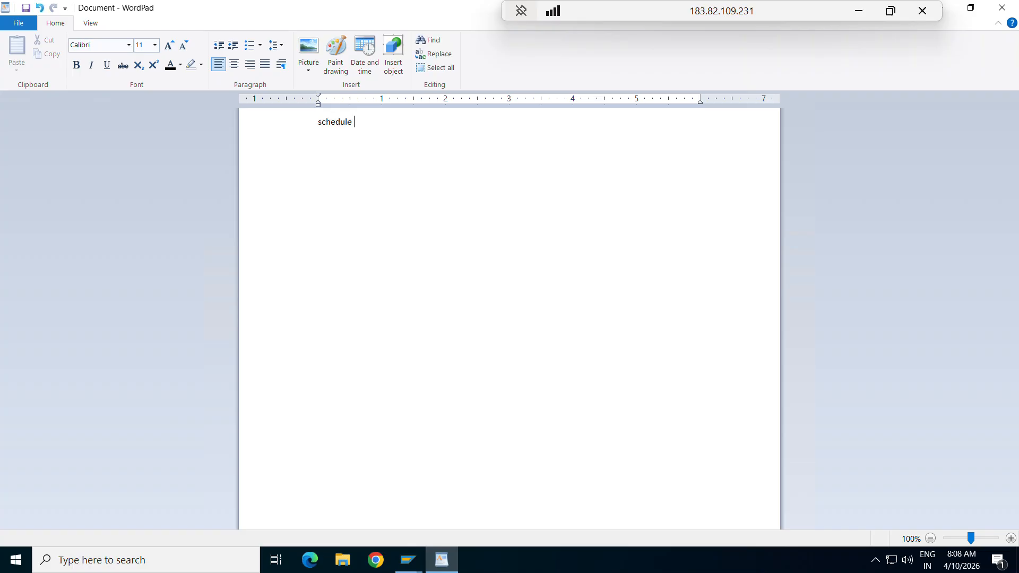
text(maintain)
text(V)
text(endor )
text(SRM)
text( - sup)
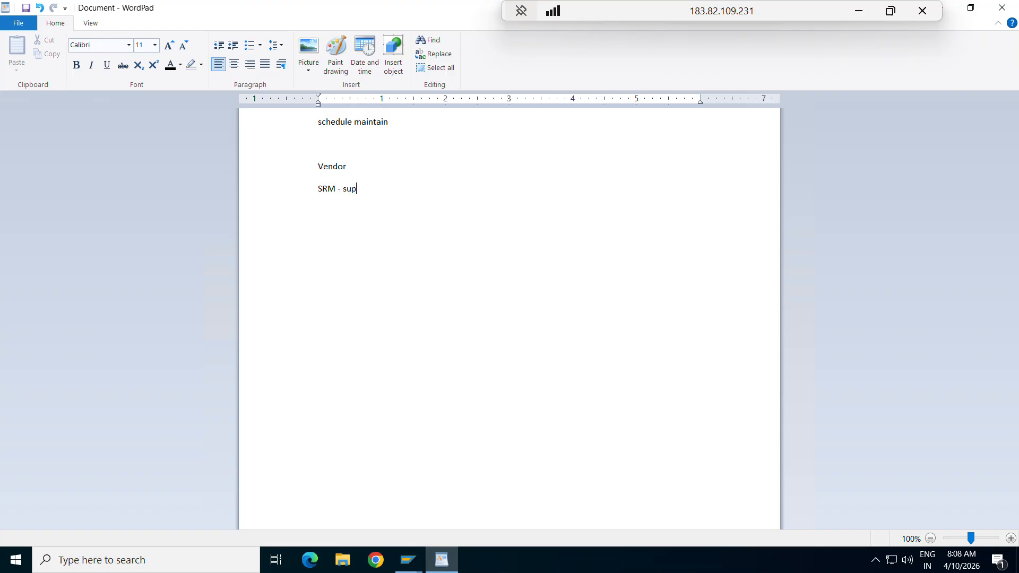
text(plier relationship management)
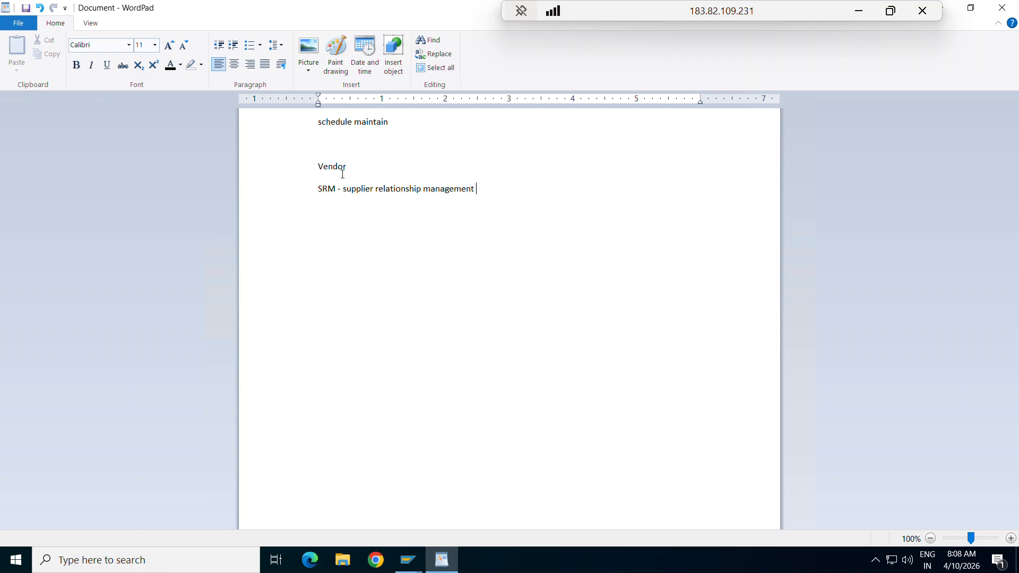
drag(317, 189, 478, 192)
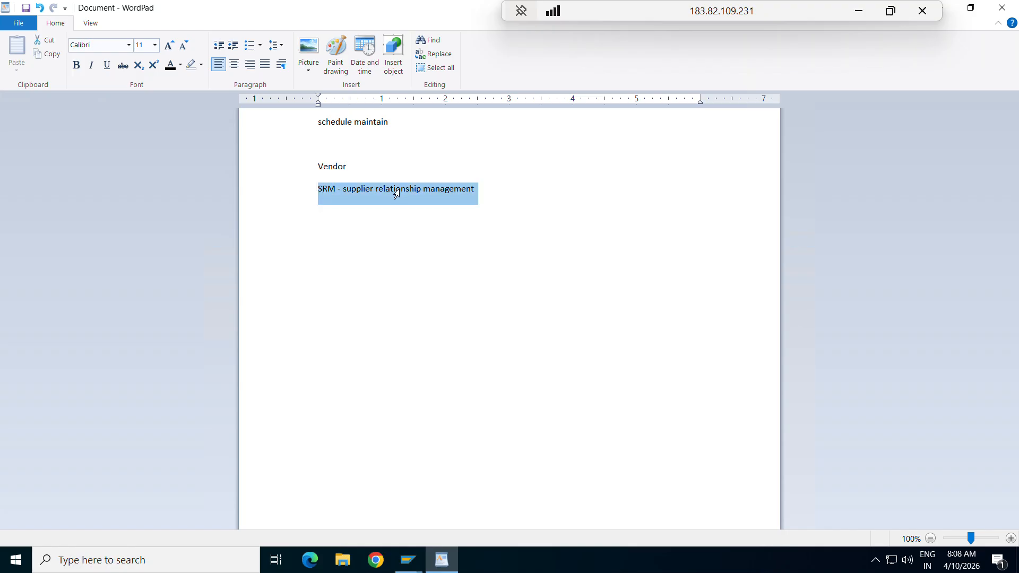
click(488, 189)
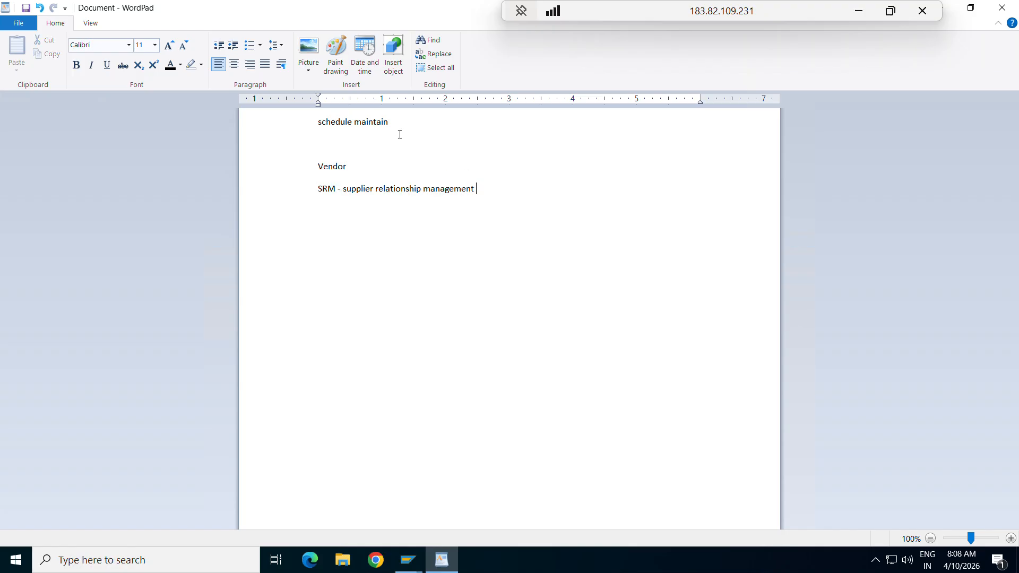
text(id)
drag(483, 188, 295, 190)
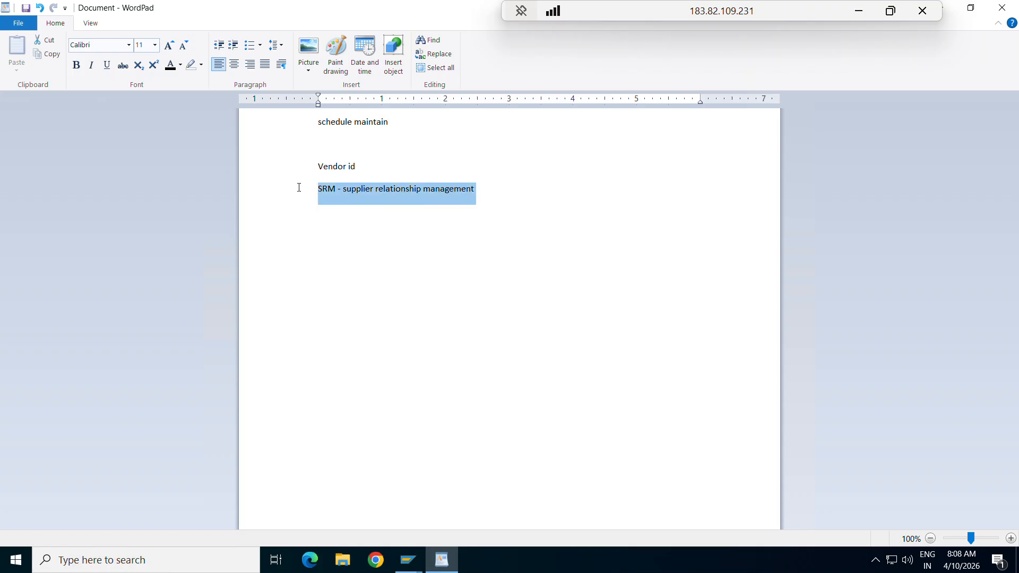
click(483, 197)
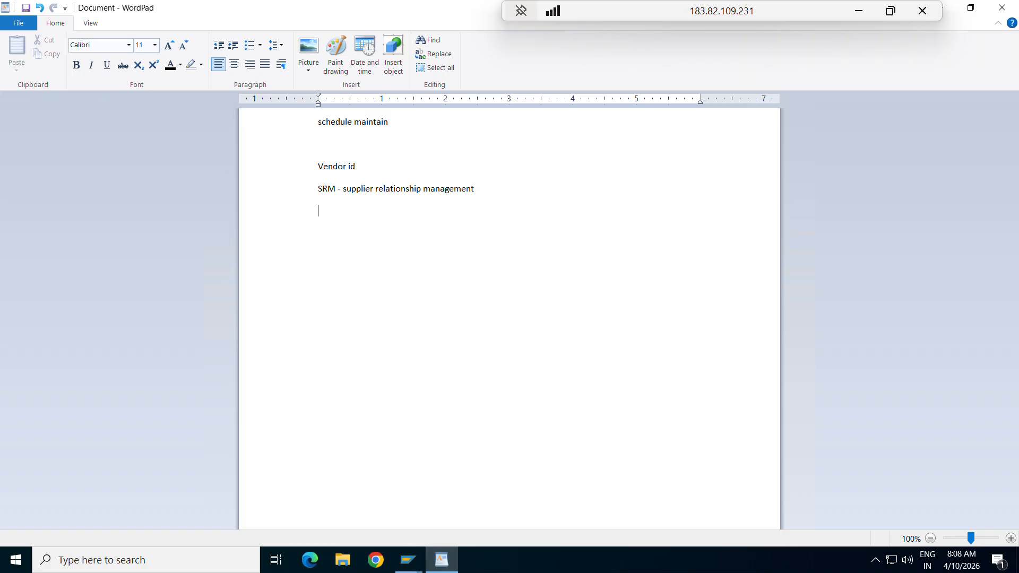
- Add the line "confirmation + ASN Advance shipping notification / inbound delivery" below the SRM note and highlight it
text(confirmation)
text(+ ASN Advance shippin)
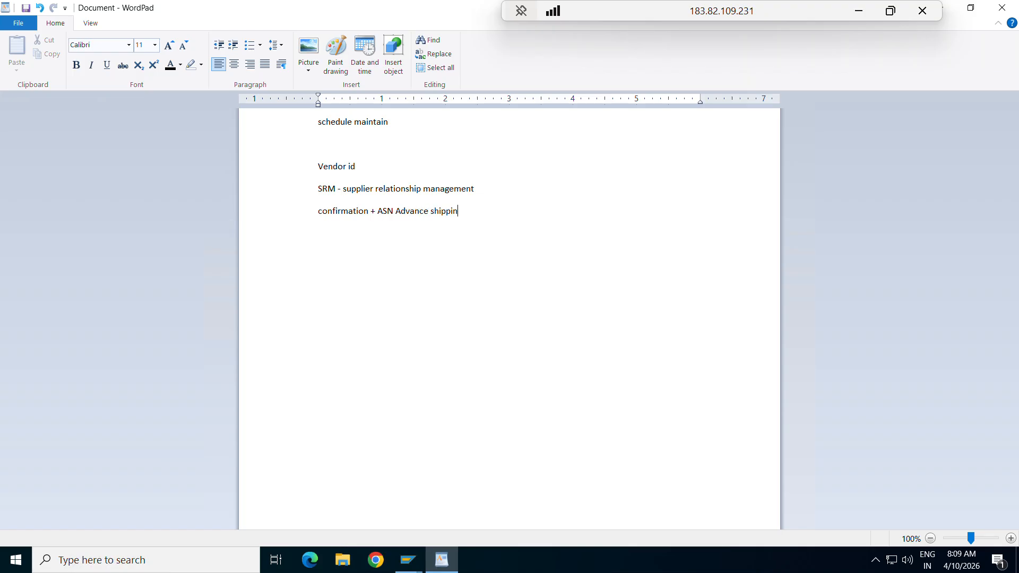
text(g notification)
drag(523, 208, 341, 211)
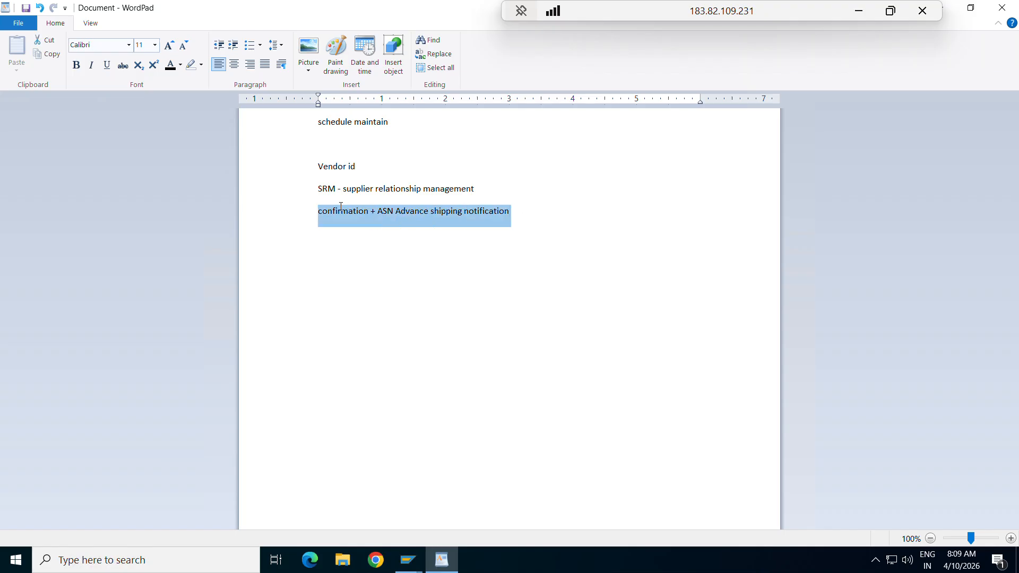
click(529, 207)
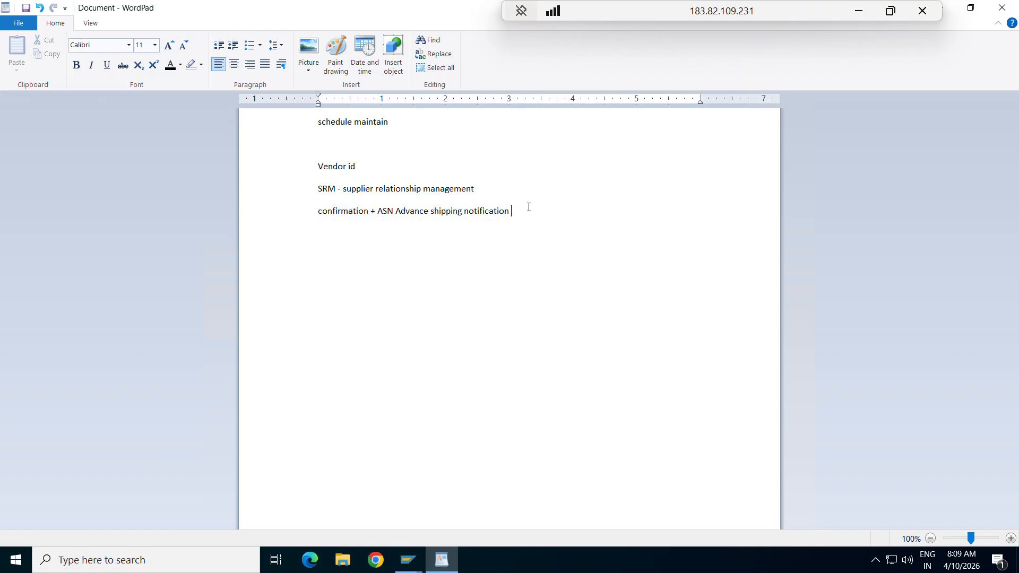
text(/ inbounde delivery)
click(552, 212)
key(BackSpace)
drag(589, 210, 345, 209)
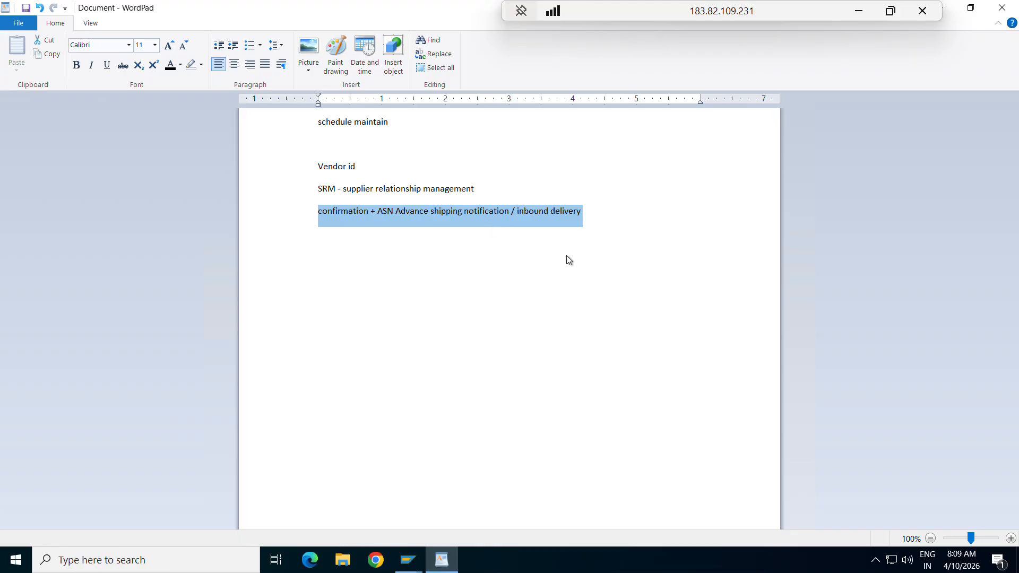
- Switch back to the SAP scheduling agreement item and set its confirmation control key to 0004 (Inbound Delivery)
key(alt+Tab)
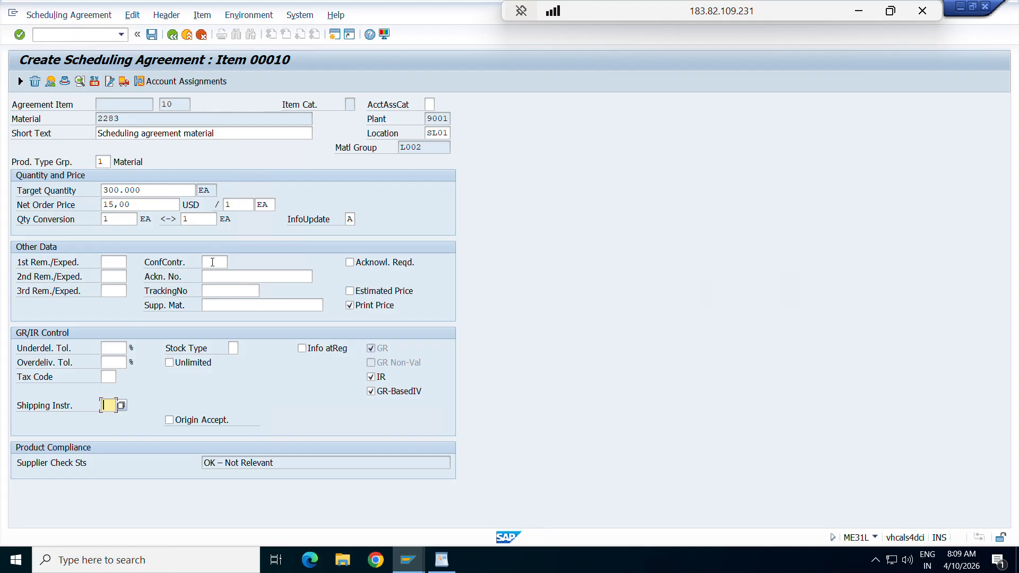
click(213, 262)
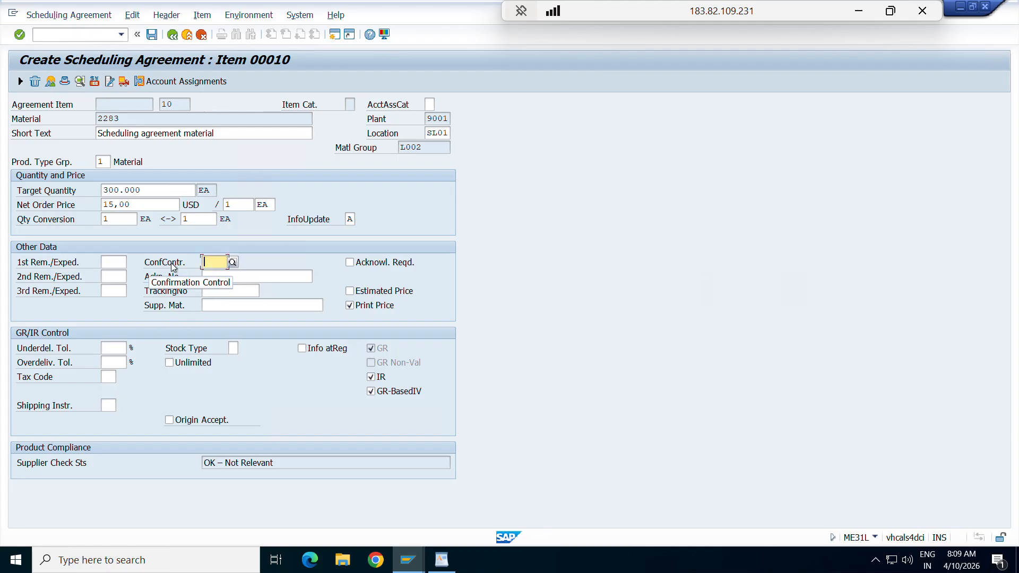
click(233, 262)
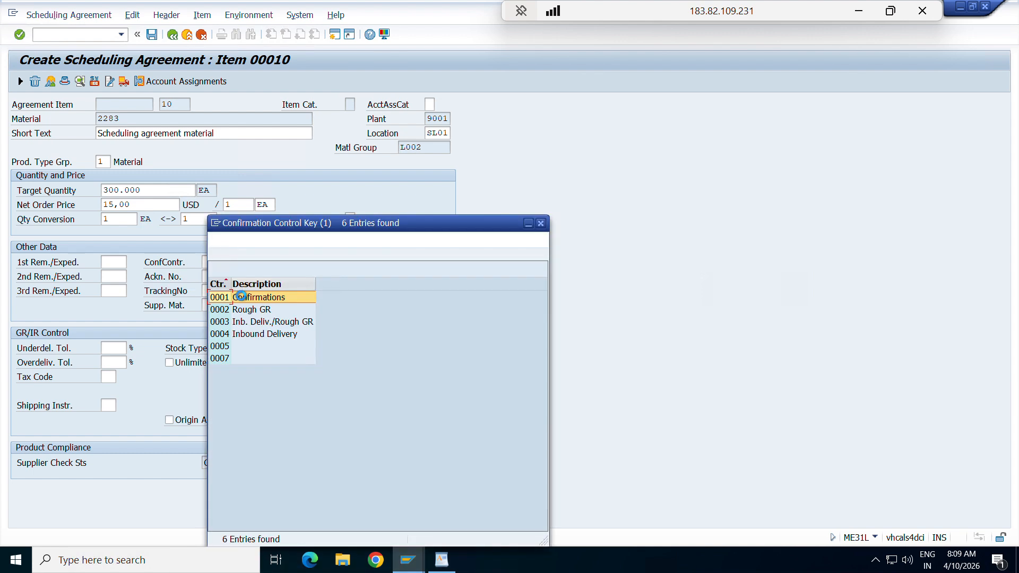
double_click(249, 334)
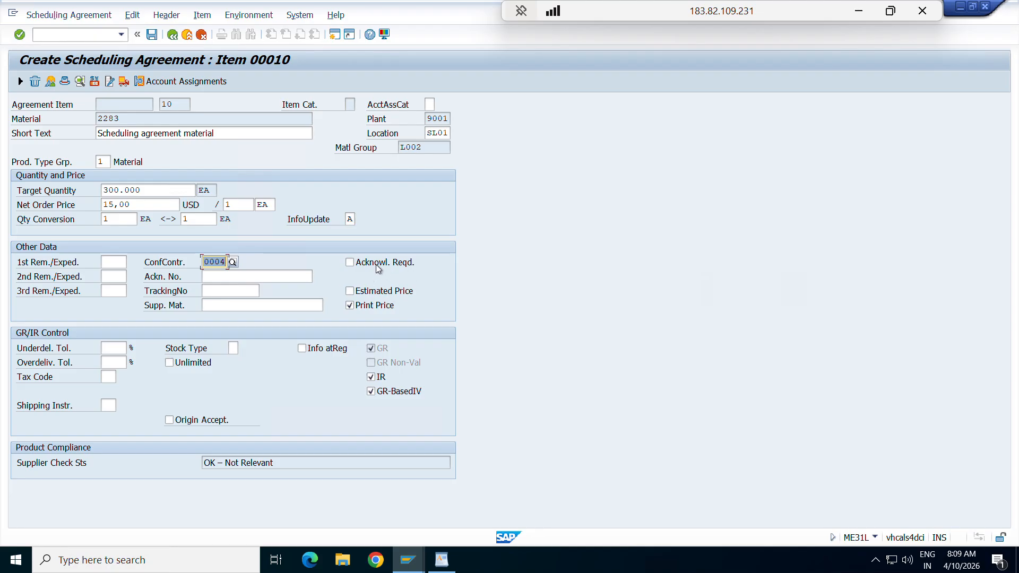
- Set the item's tax code to U0 (A/P use tax, 0%) and return to the item overview
click(358, 265)
click(113, 376)
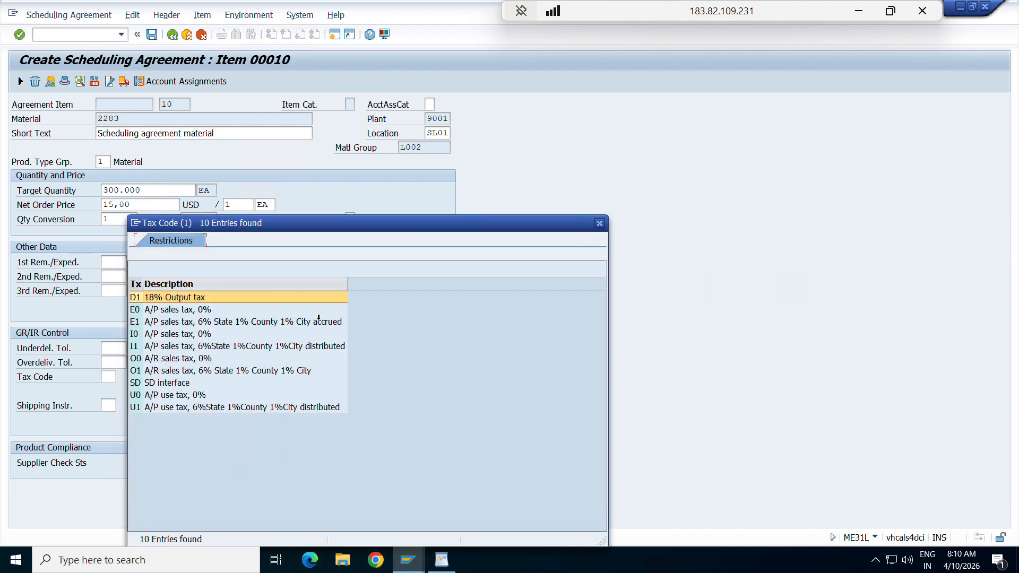
double_click(197, 394)
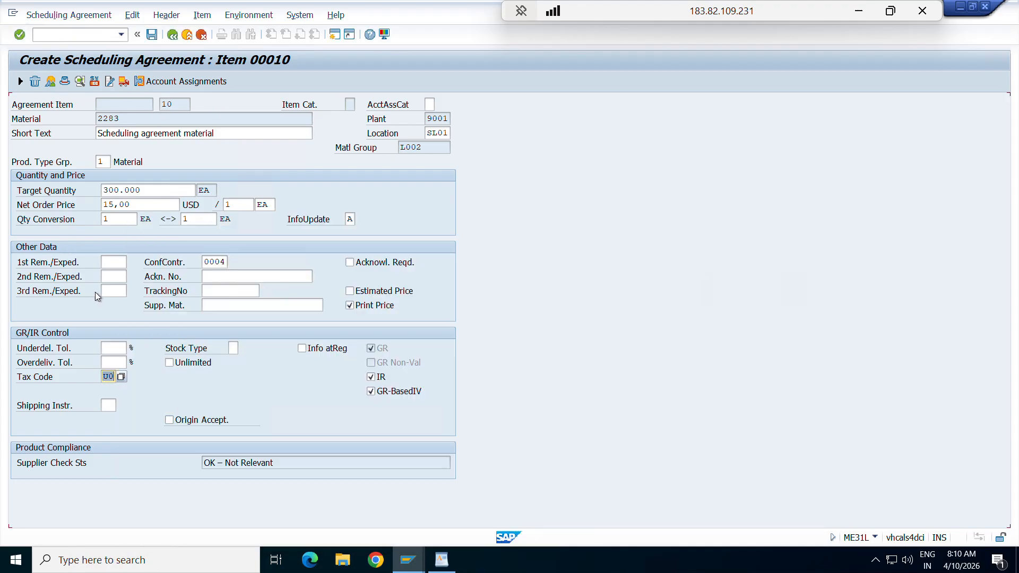
click(51, 81)
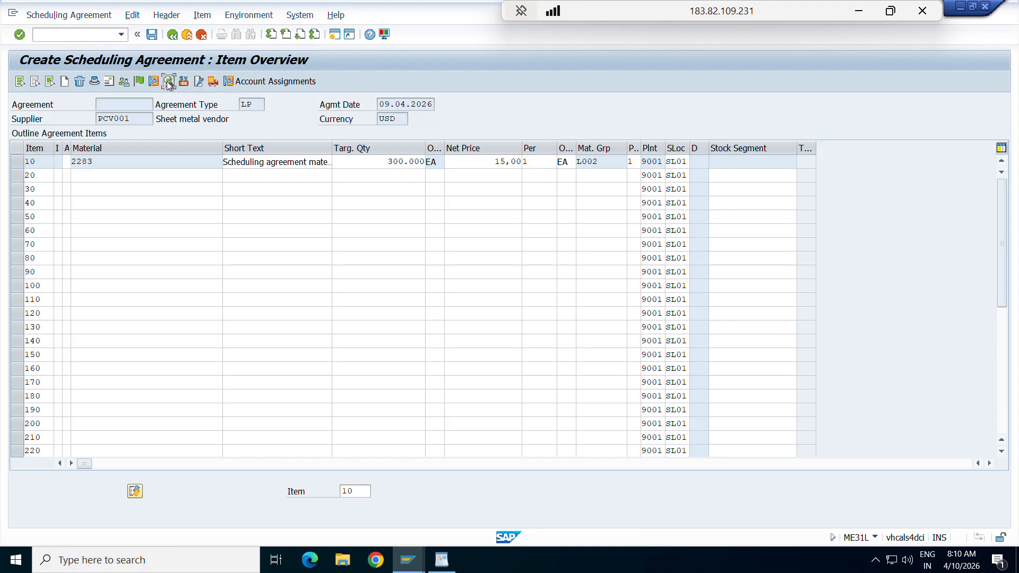
- Set the planned delivery time to 1 in item 10's additional data, and return to its net price in the item overview
click(168, 82)
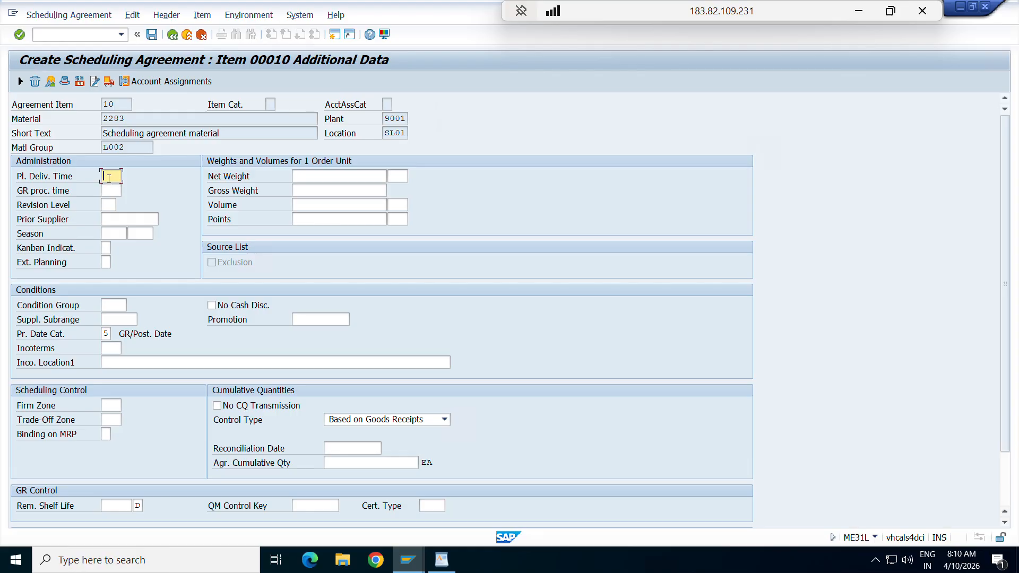
text(1)
click(109, 194)
scroll(295, 426, down, 5)
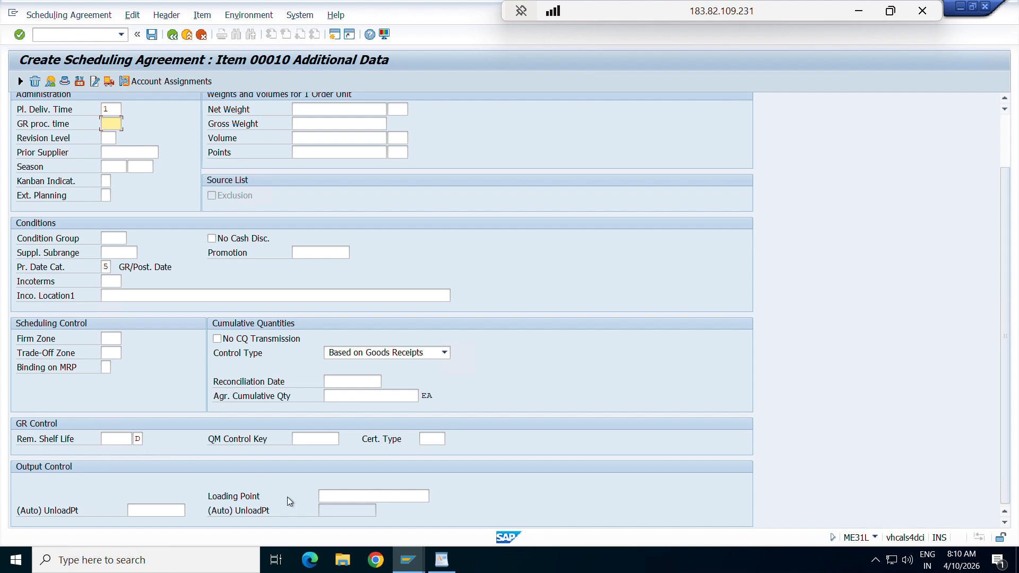
scroll(142, 374, up, 3)
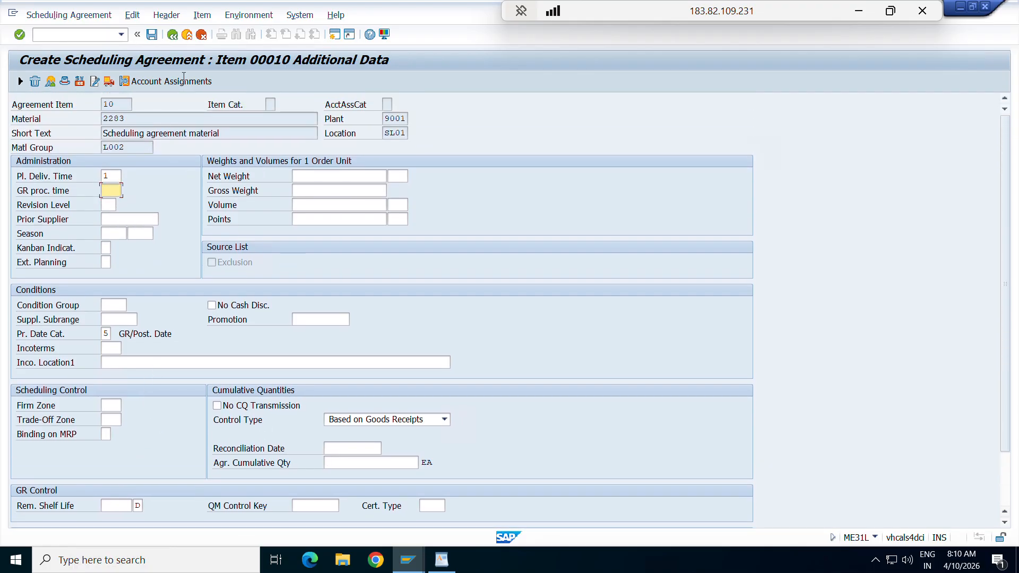
click(50, 84)
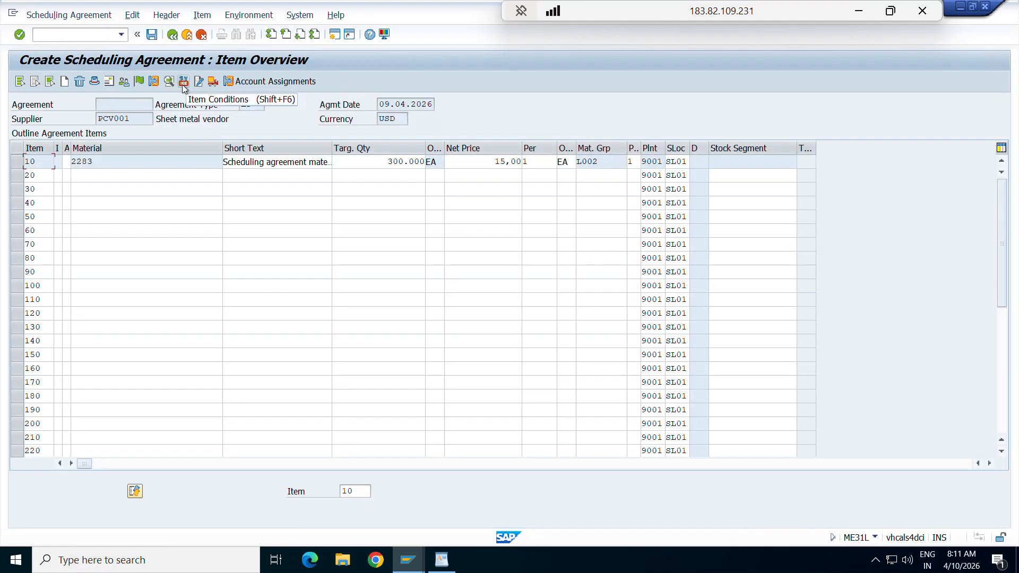
double_click(490, 161)
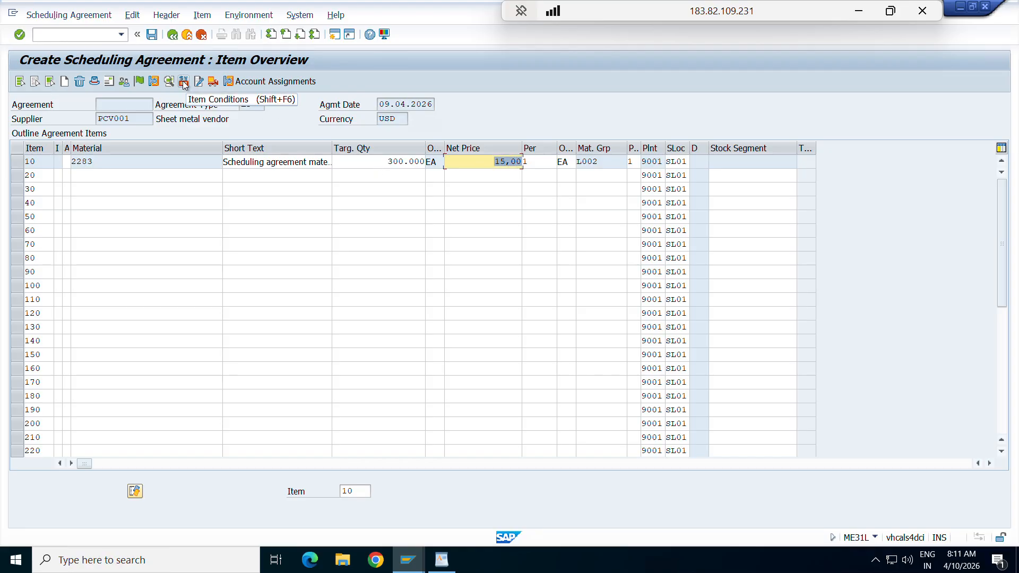
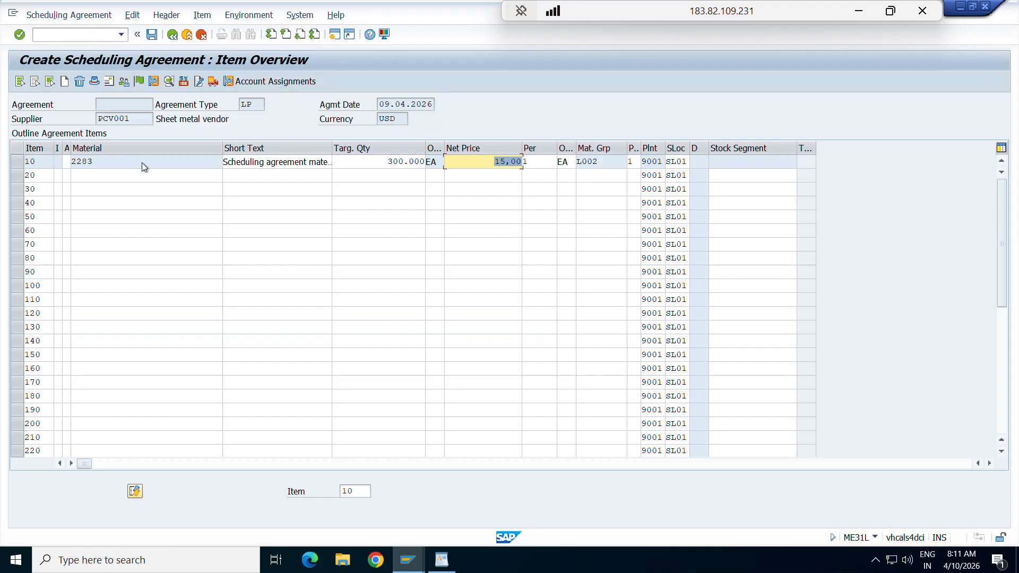
- Save the scheduling agreement and bring up its number on the Display Scheduling Agreement initial screen
click(152, 35)
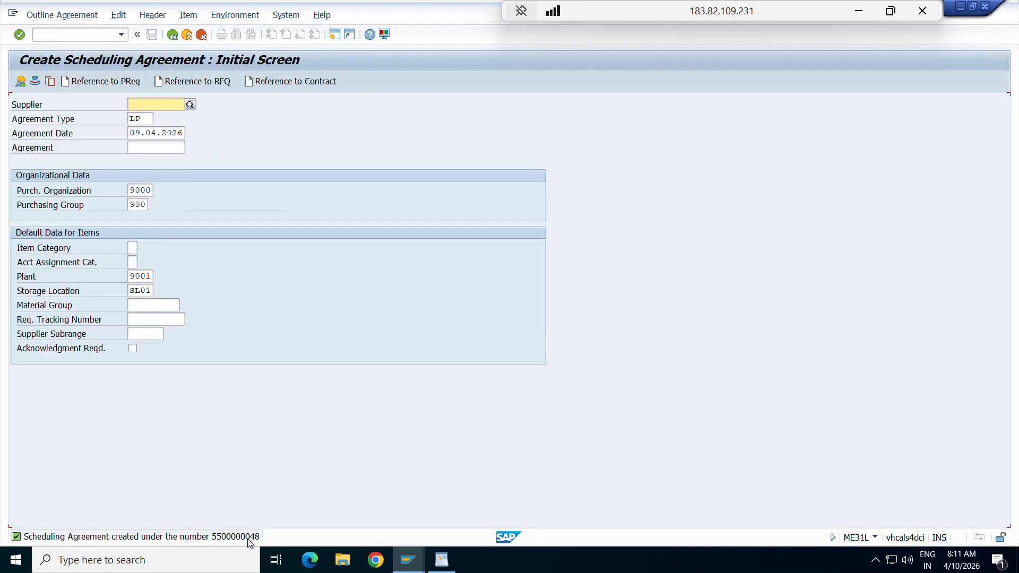
click(72, 15)
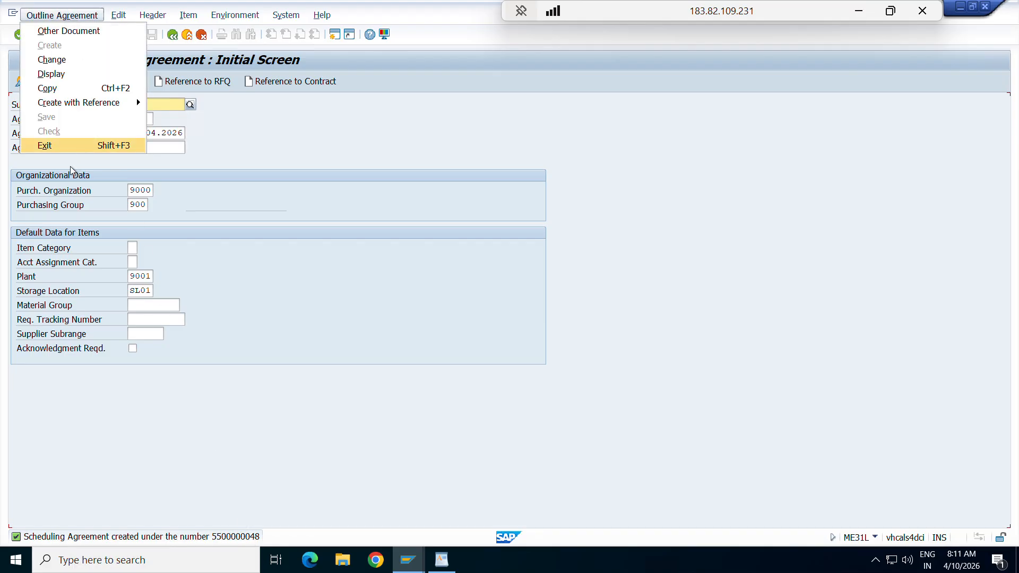
click(54, 74)
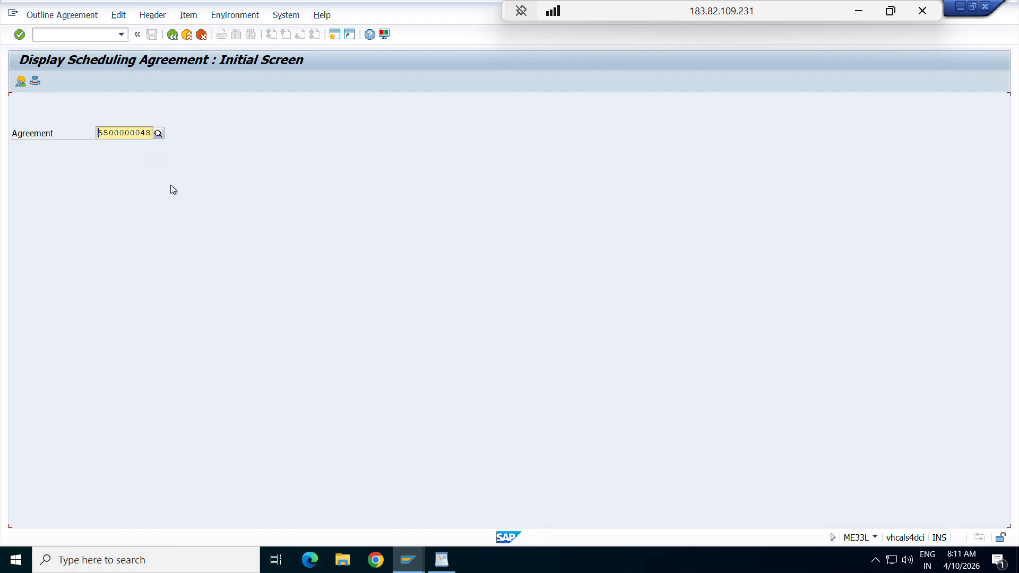
key(ctrl+a)
key(ctrl+v)
- Start ME38 in a new session and open the delivery schedule for item 10 of the new agreement
click(66, 36)
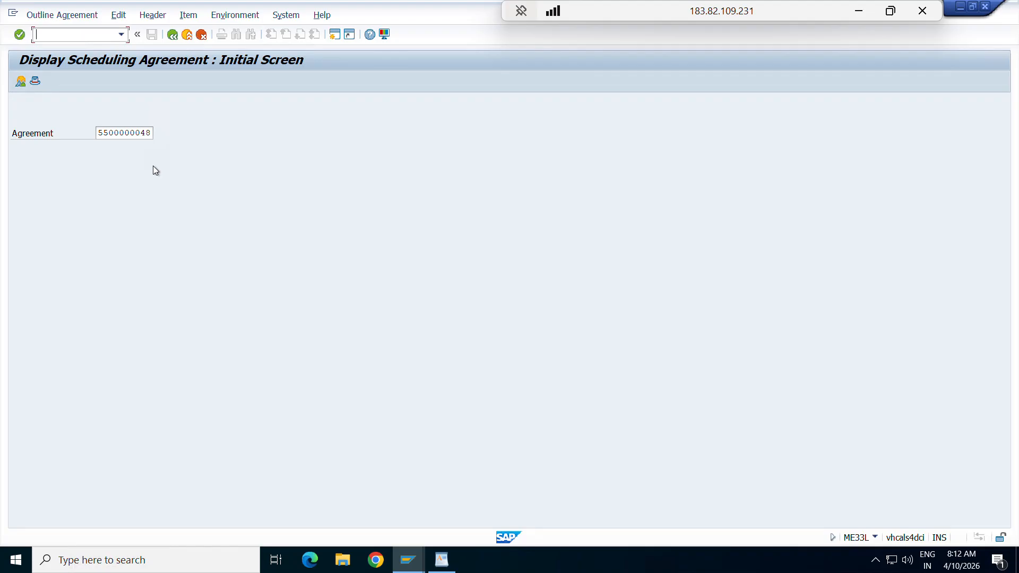
text(/ome38)
key(Return)
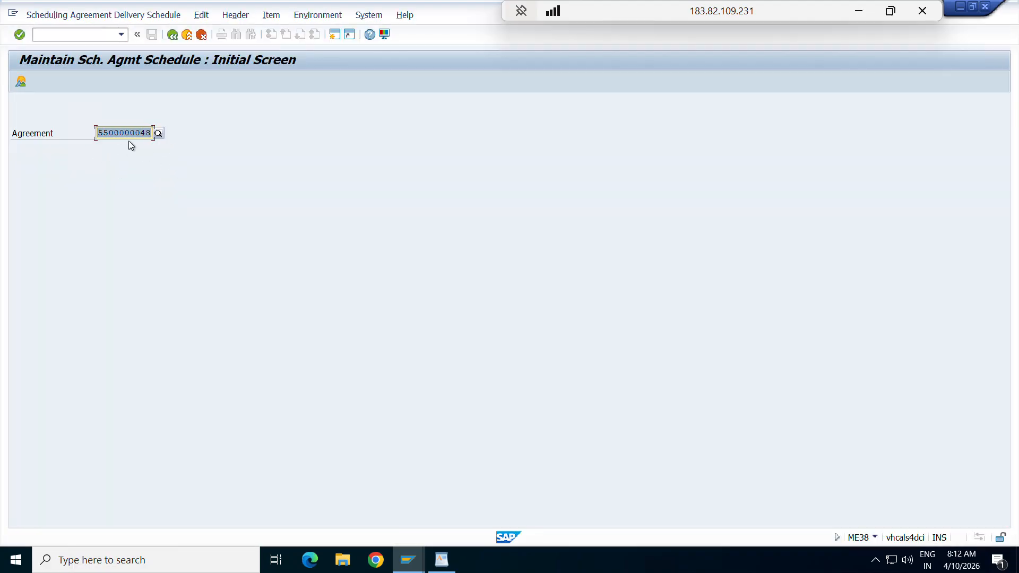
key(Return)
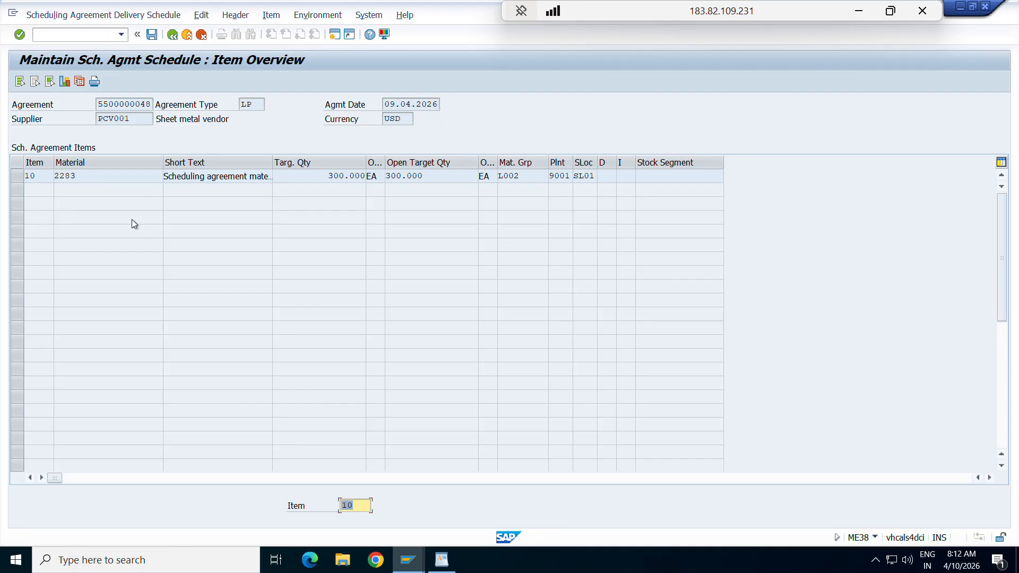
click(17, 176)
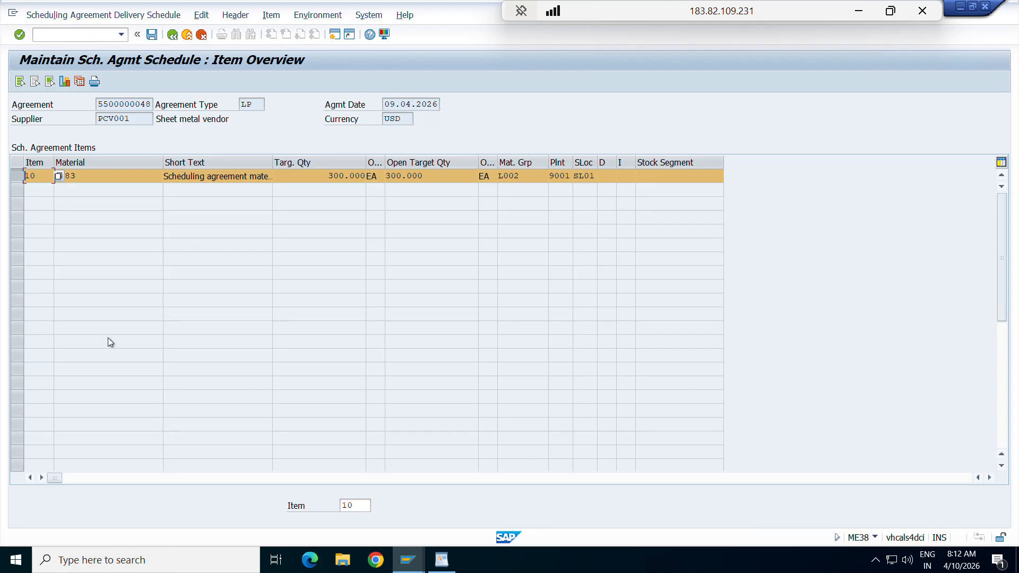
click(108, 176)
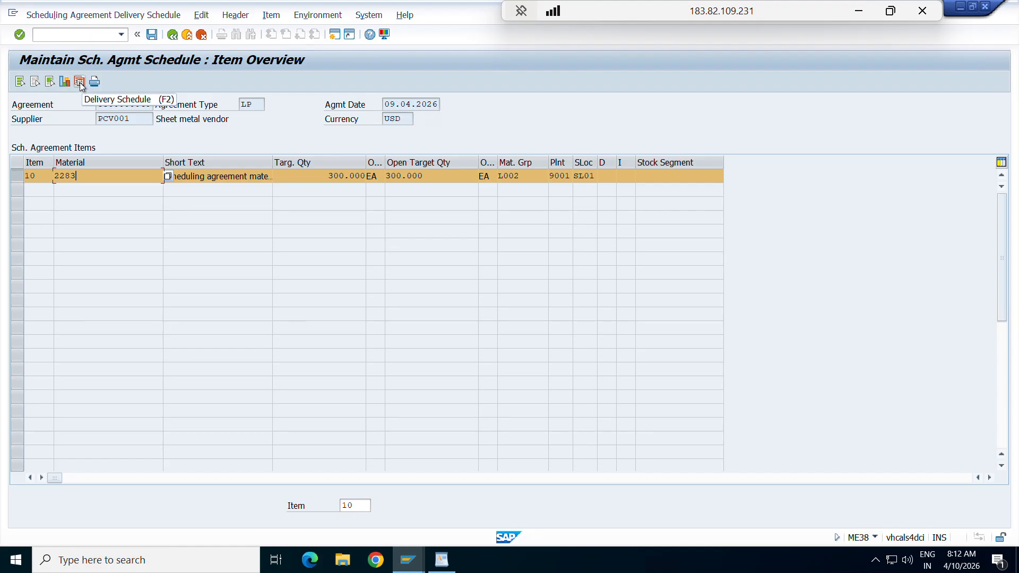
click(80, 82)
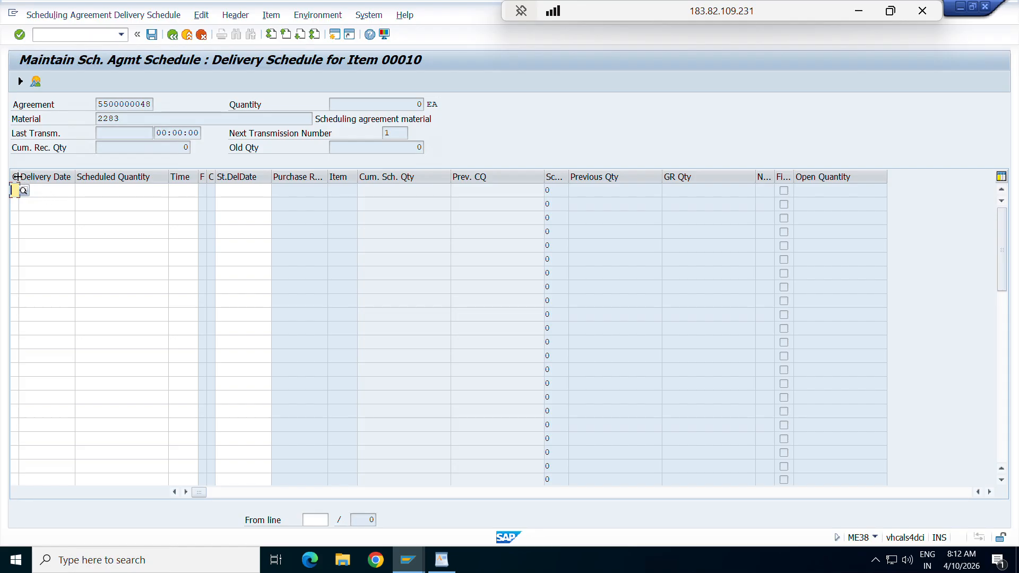
- Widen the date category column and set the first schedule line's category to D (Day format)
drag(19, 176, 46, 176)
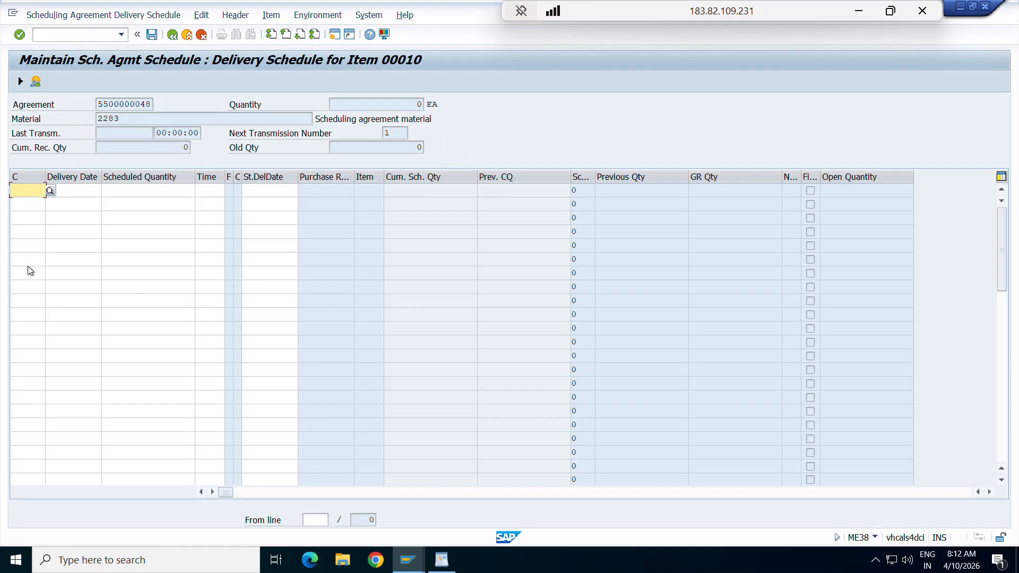
click(51, 193)
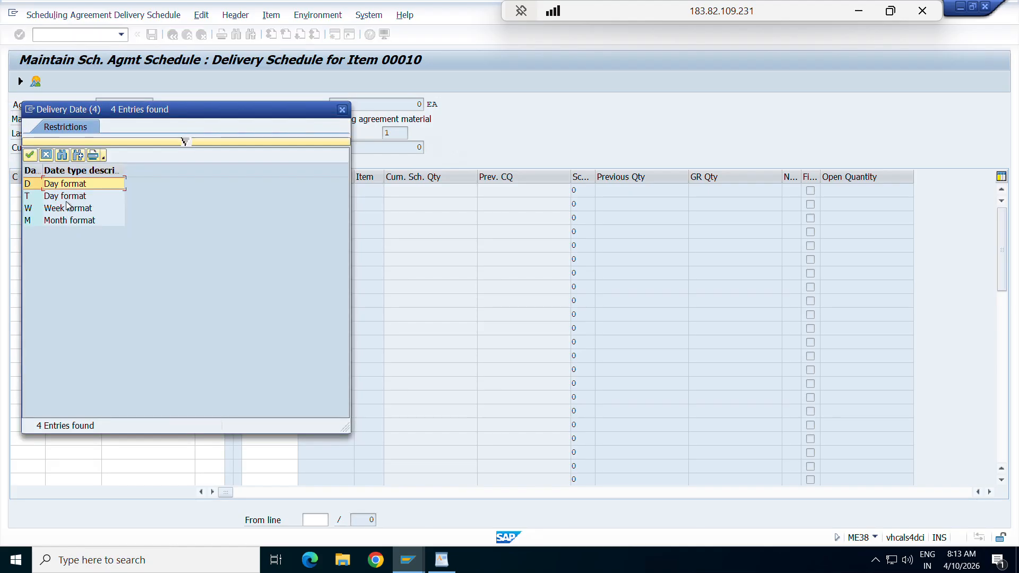
click(64, 222)
double_click(47, 188)
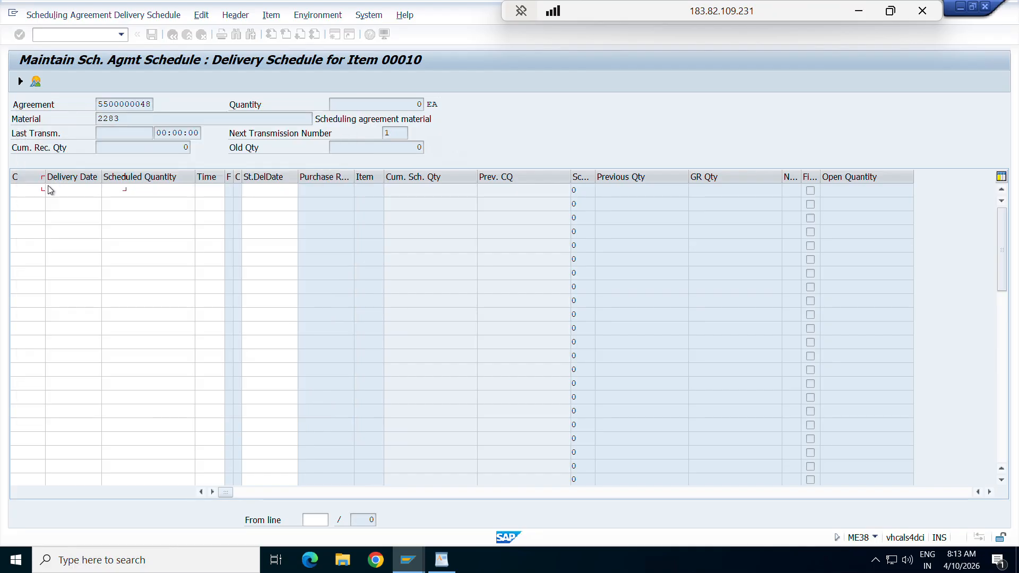
- Give the first schedule line the delivery date 10.04.2026 and a scheduled quantity of 1000, accepting the delivery date warning
click(85, 190)
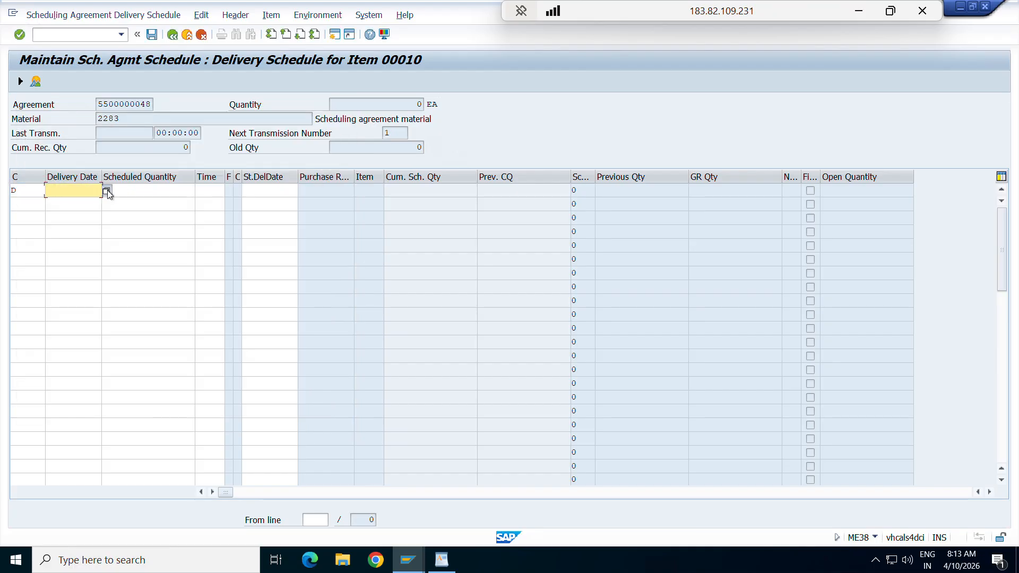
click(107, 191)
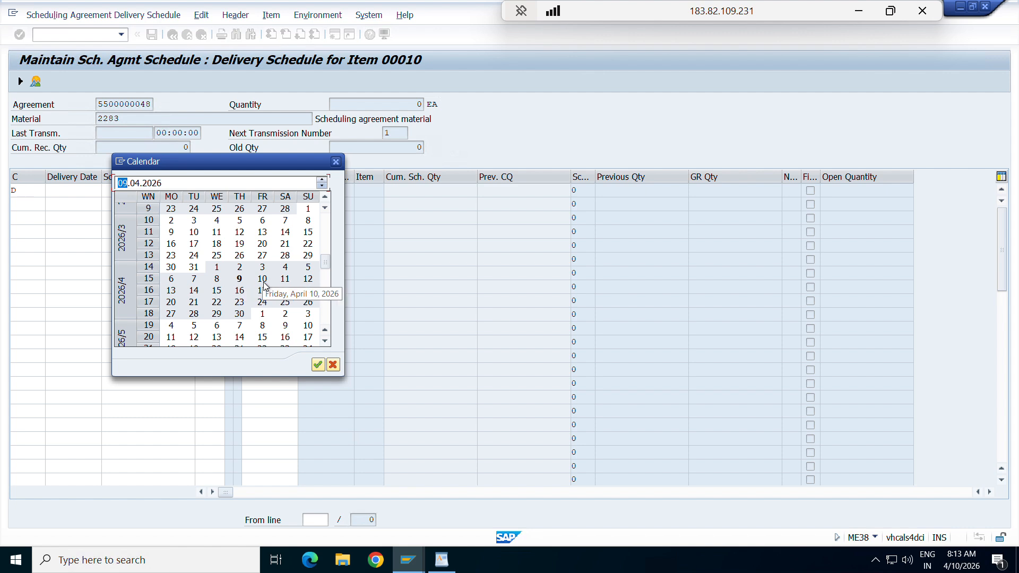
double_click(263, 284)
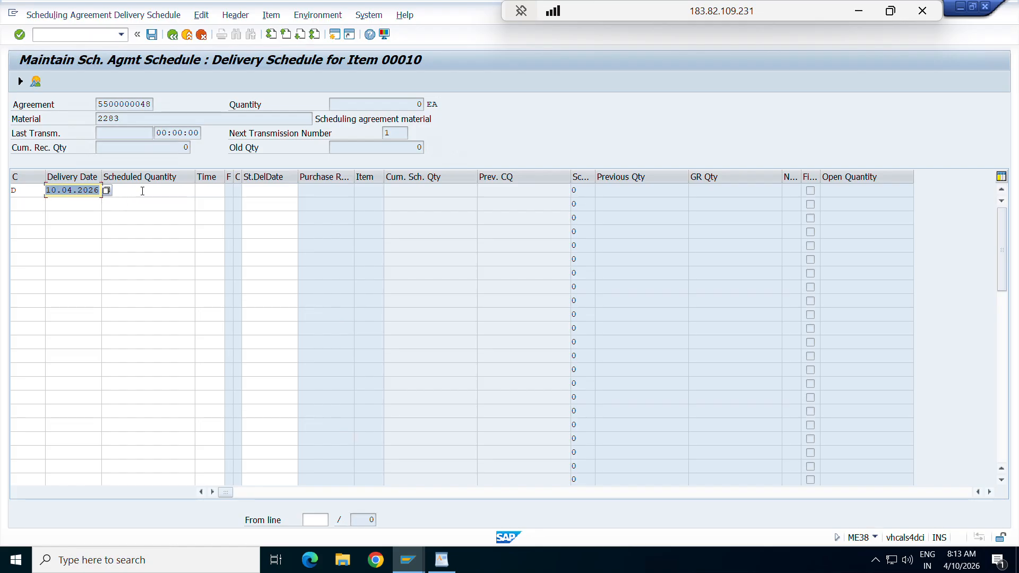
click(170, 191)
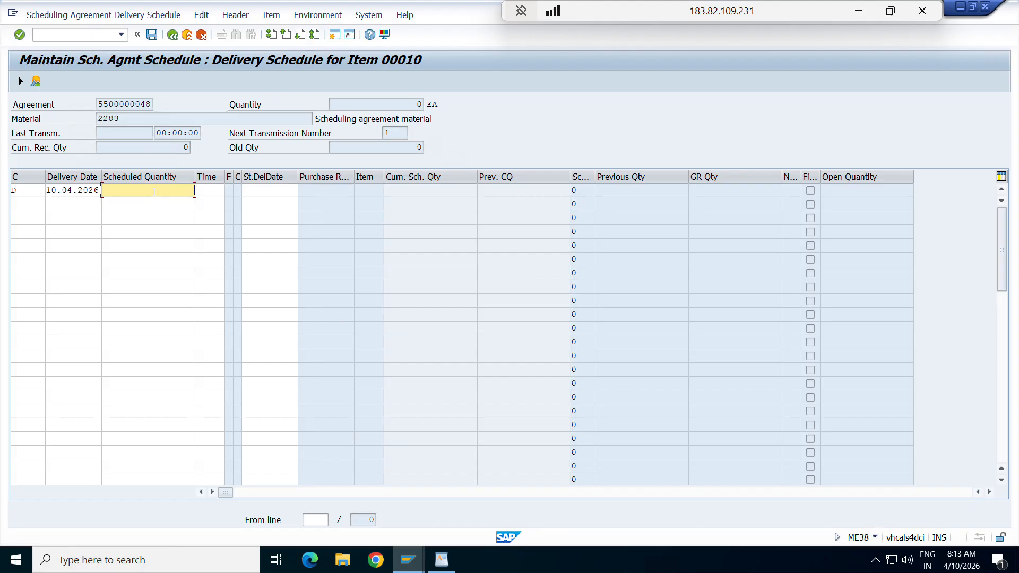
text(1000)
key(Return)
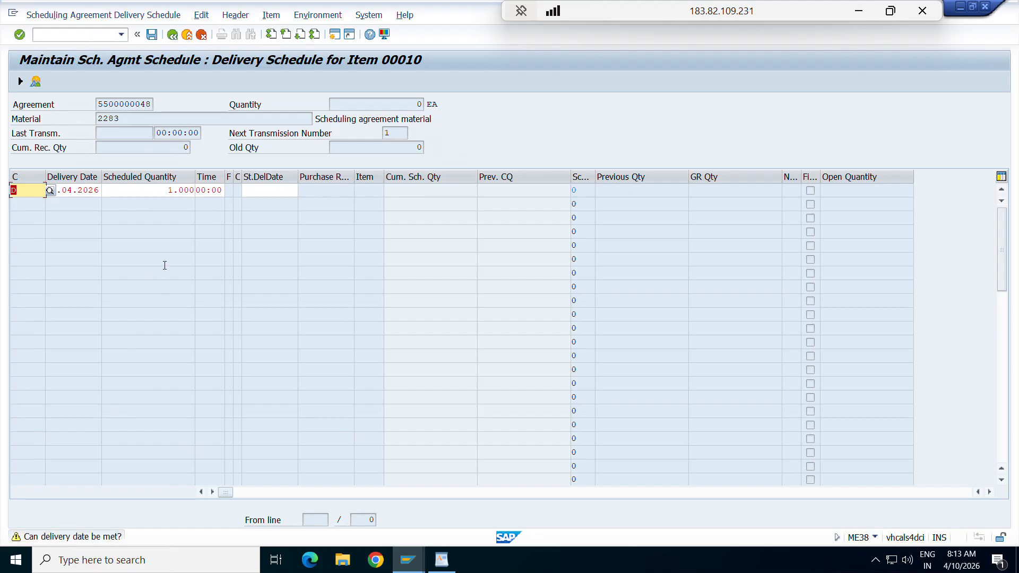
key(Return)
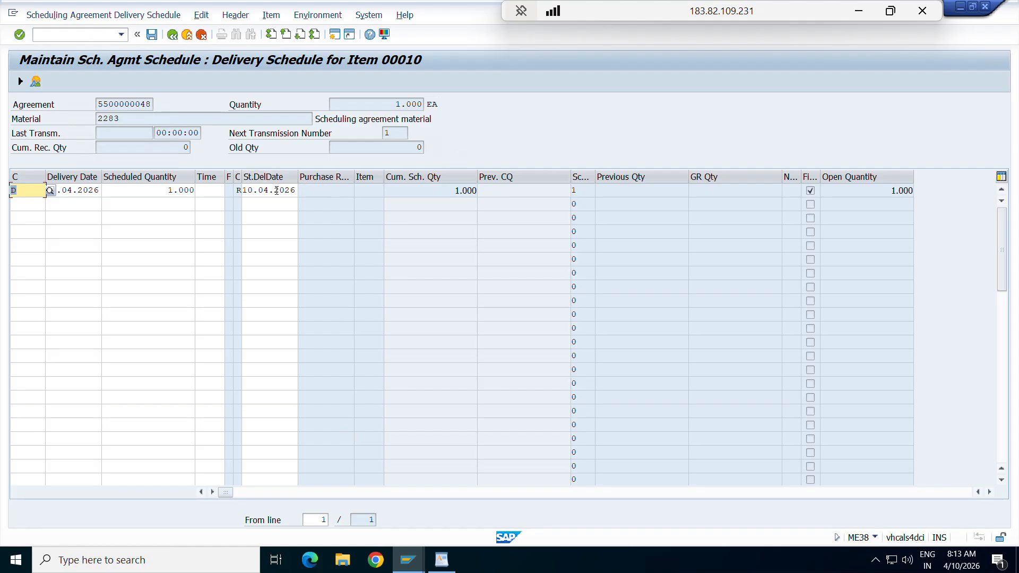
- Examine the first schedule line's delivery dates, scheduled quantity, cumulative scheduled quantity and open quantity
click(78, 190)
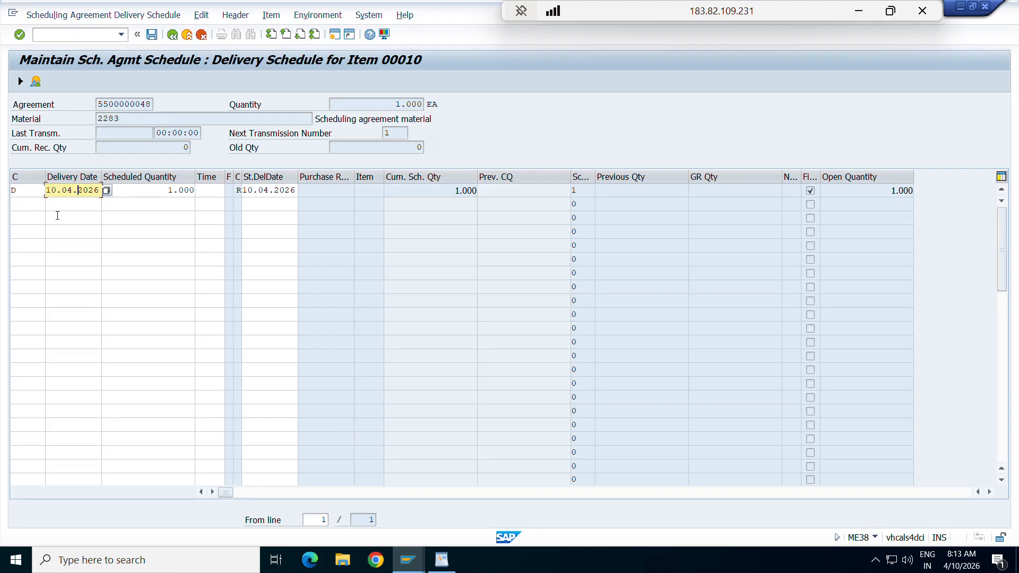
click(259, 191)
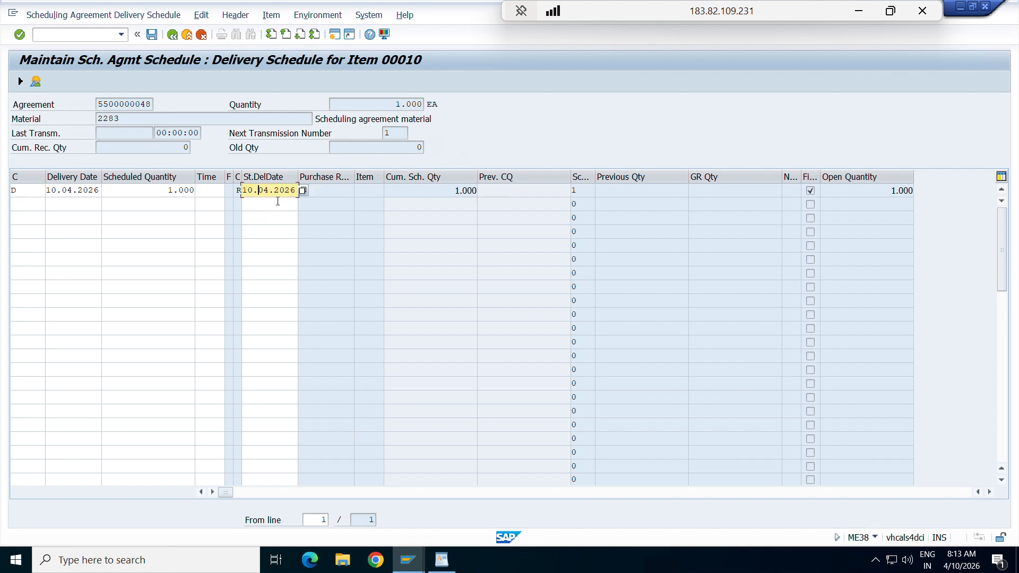
double_click(440, 191)
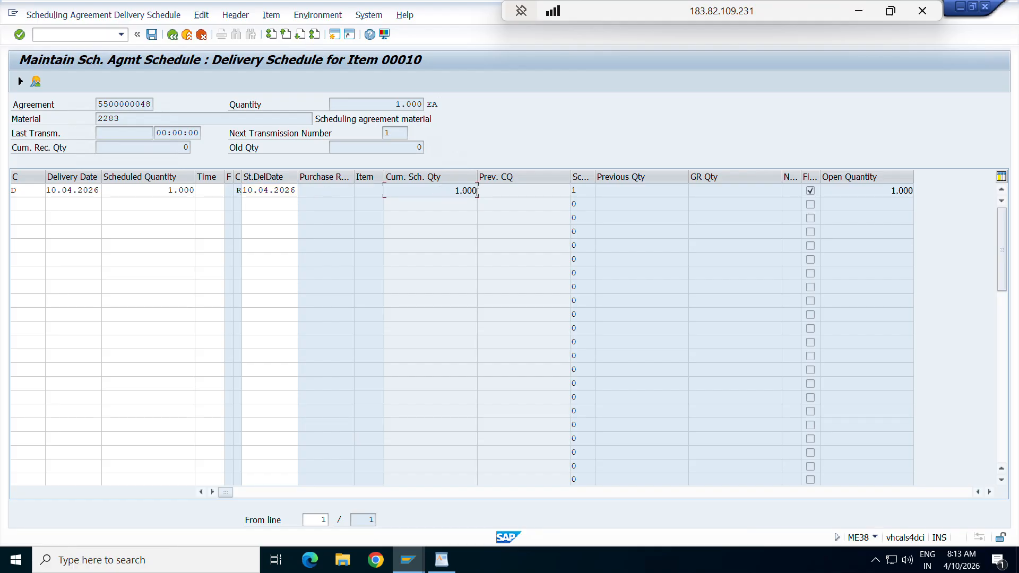
double_click(172, 190)
click(454, 190)
drag(454, 190, 491, 189)
drag(877, 190, 913, 191)
click(906, 191)
drag(928, 192, 937, 191)
click(749, 194)
- Add a second schedule line in day format (D) for 13.04.2026 with quantity 1500 and check the cumulative scheduled quantity
click(21, 208)
key(F4)
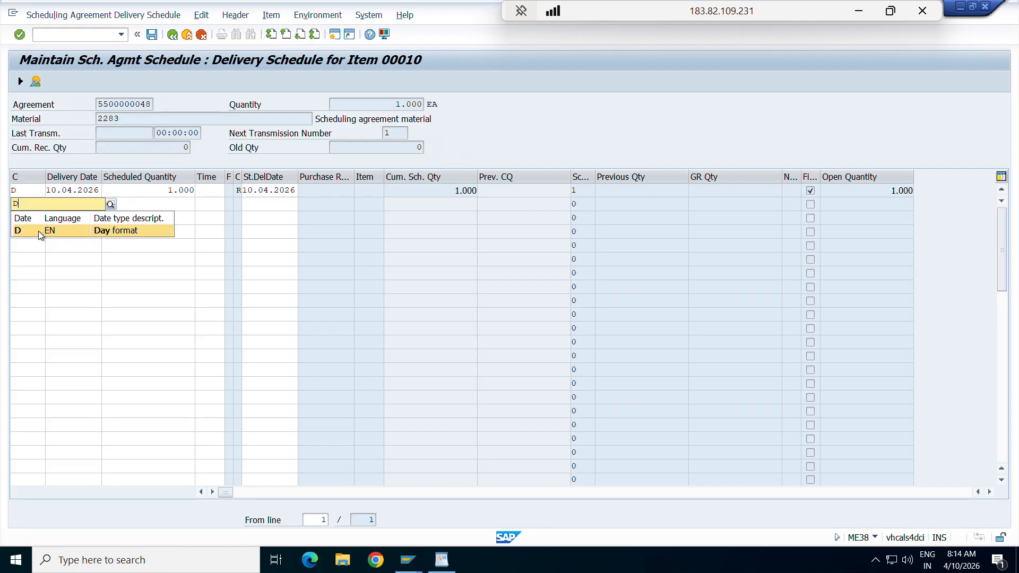
click(38, 231)
click(90, 204)
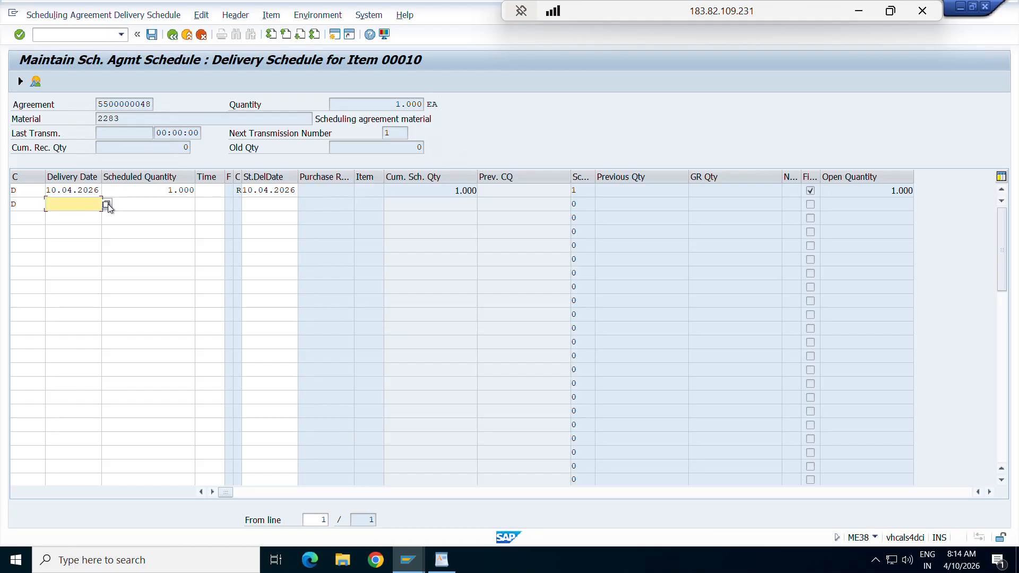
click(107, 206)
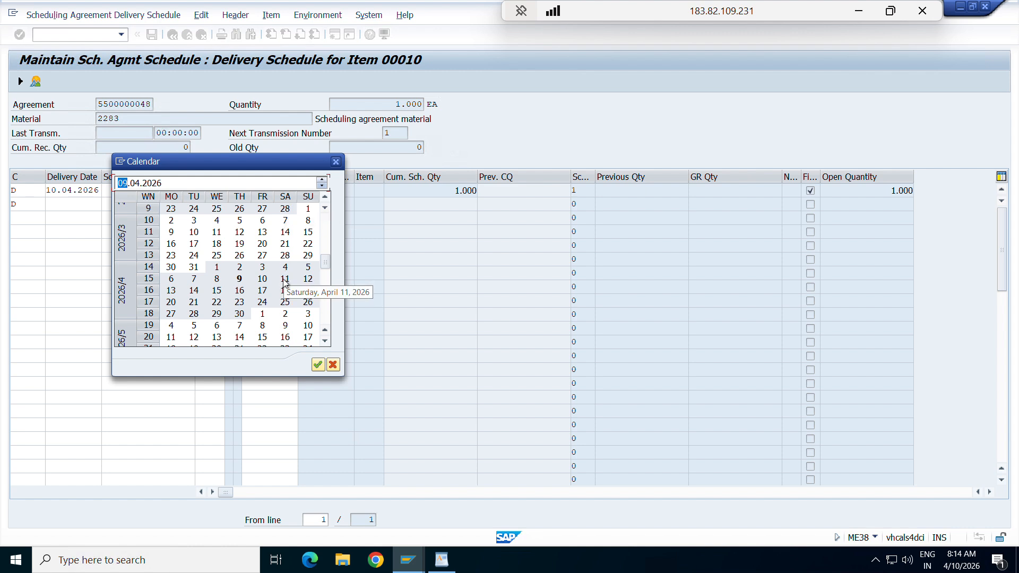
double_click(170, 291)
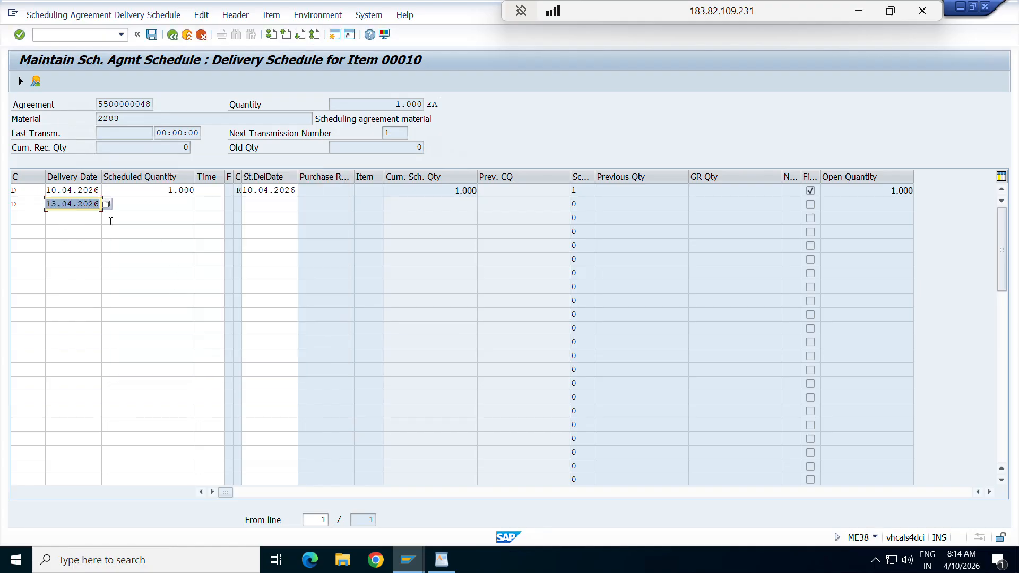
click(143, 205)
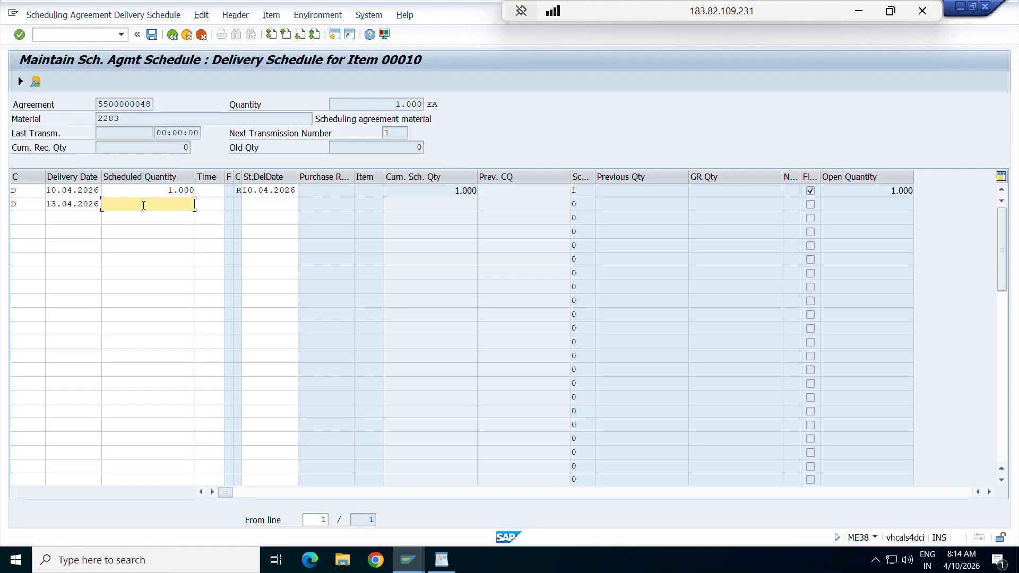
text(1500)
key(Return)
key(Return)
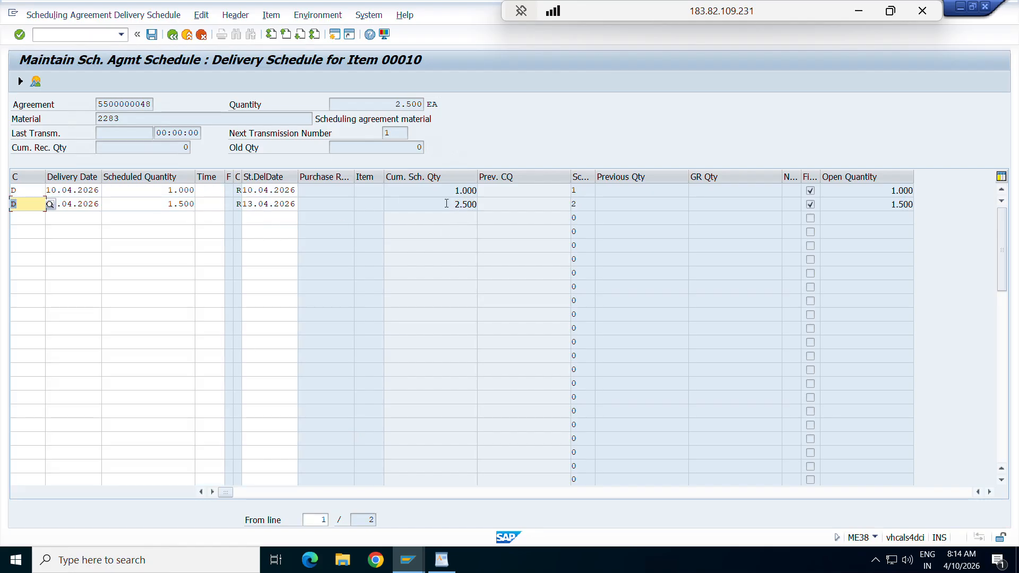
double_click(466, 205)
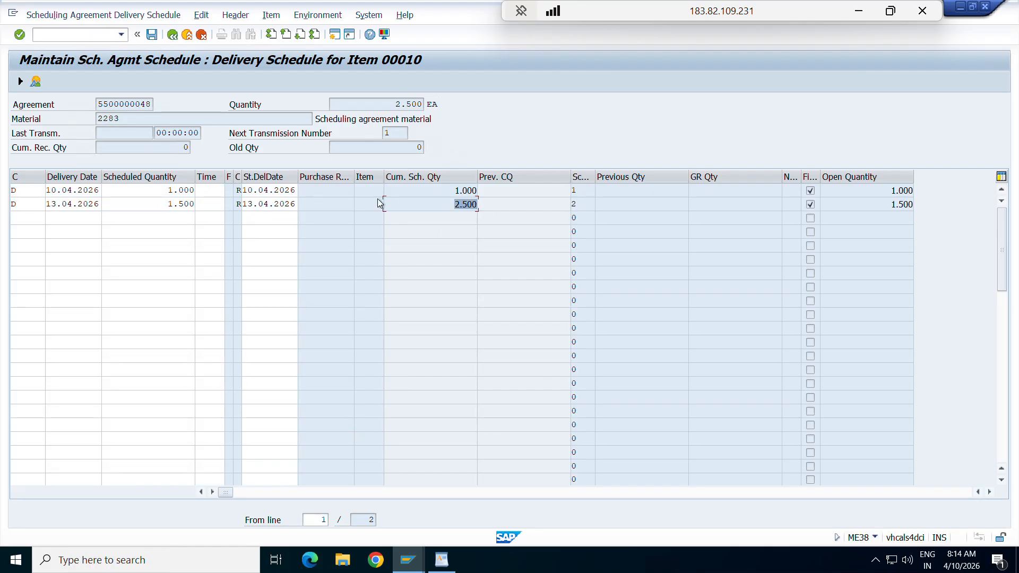
drag(165, 190, 283, 204)
drag(449, 204, 493, 205)
- Add a third schedule line in day format (D) for 14.04.2026 with a scheduled quantity of 1000
click(23, 219)
text(D)
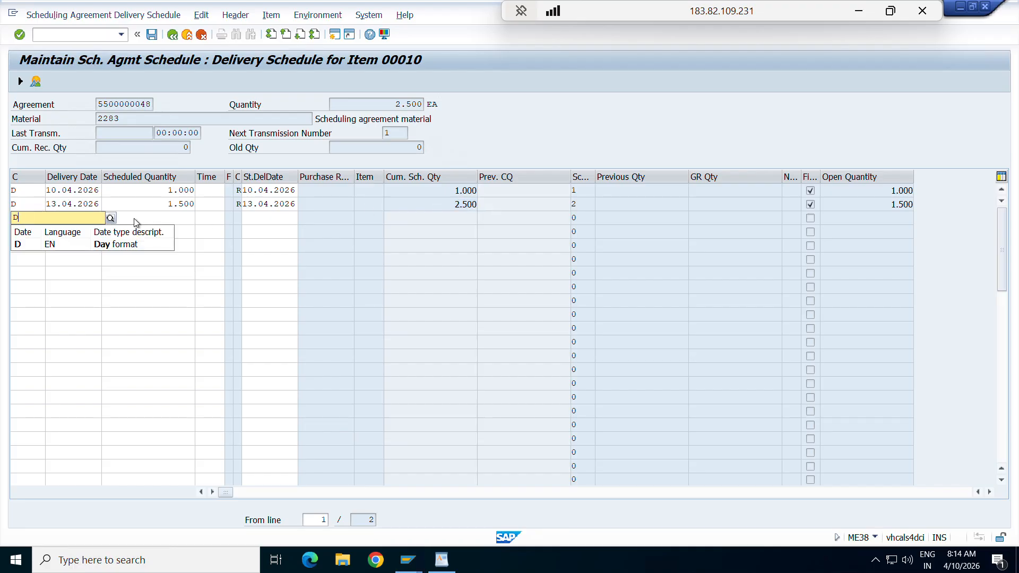
key(Tab)
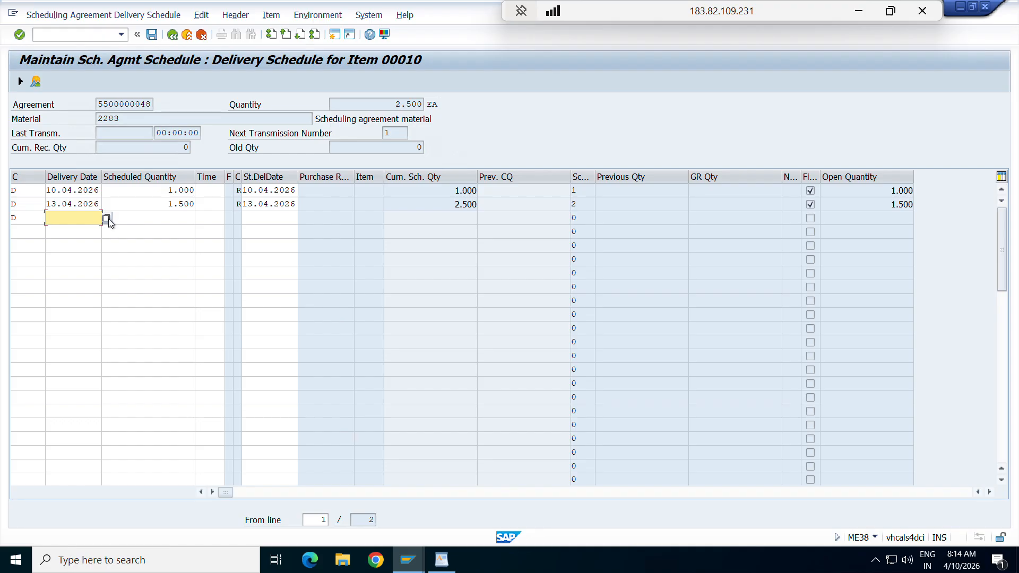
click(108, 220)
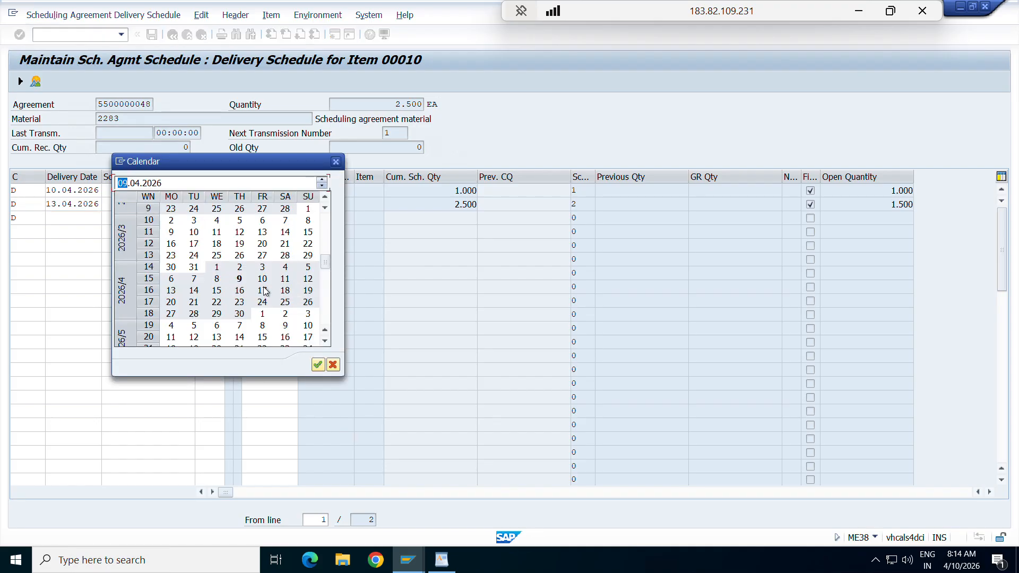
double_click(192, 290)
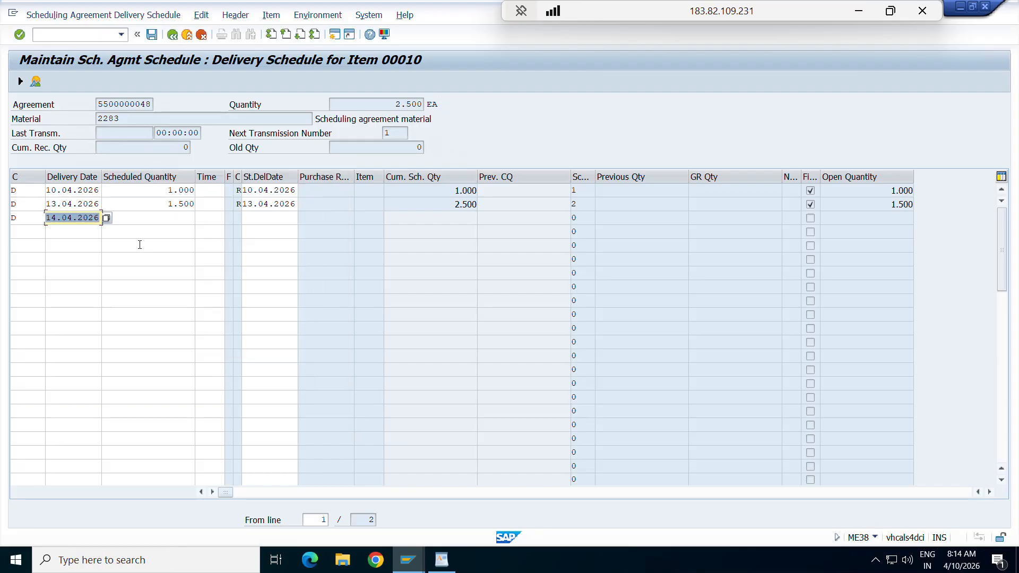
click(151, 219)
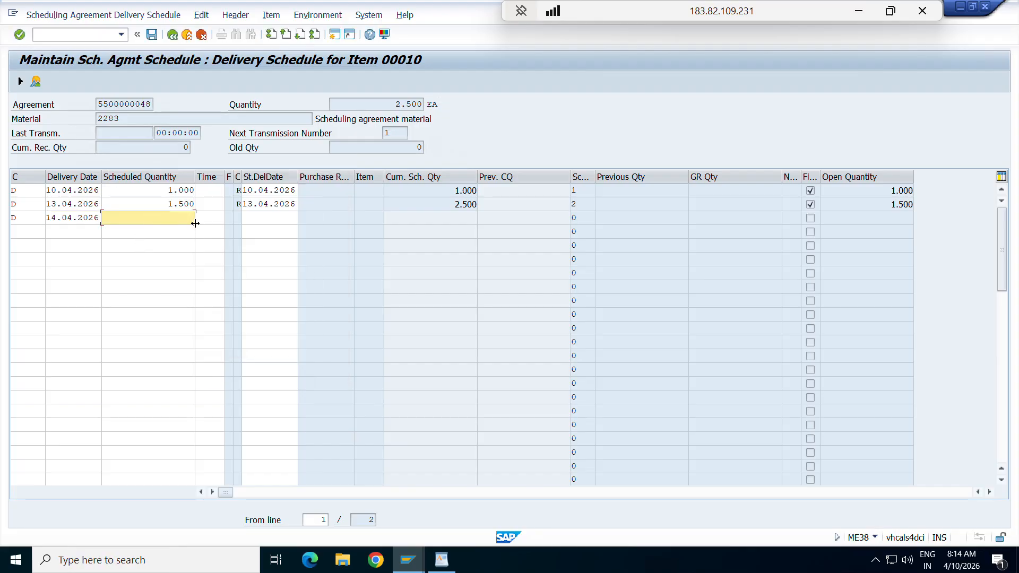
text(1000)
key(Return)
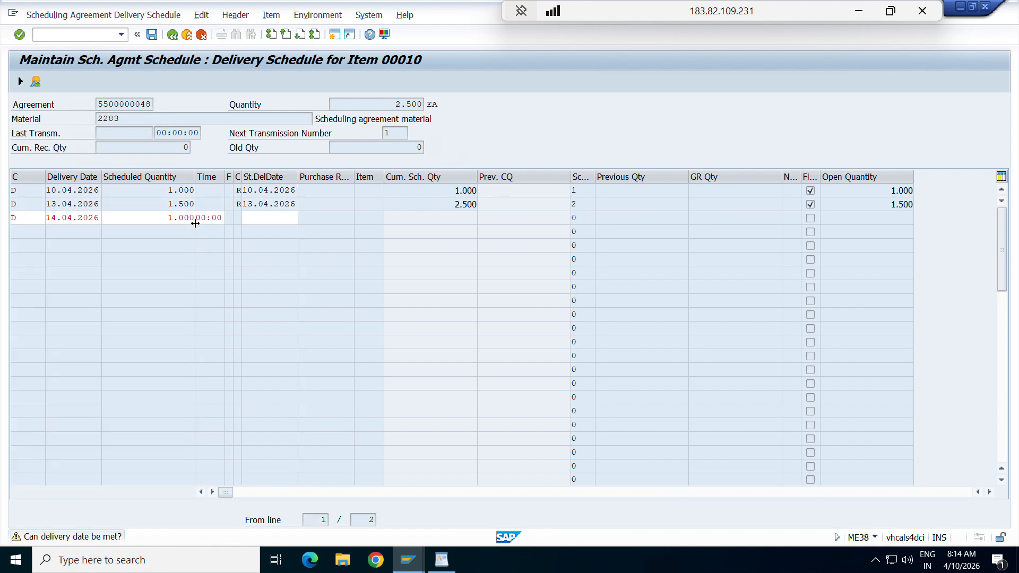
key(Return)
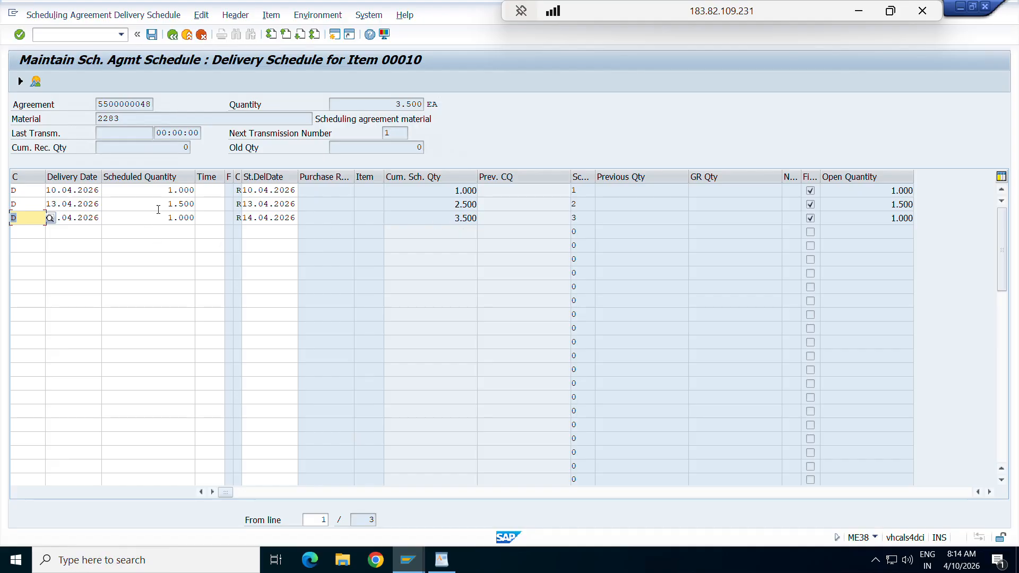
- Check the third line's cumulative scheduled quantity and view the date formats available for a fourth schedule line
drag(455, 218, 491, 219)
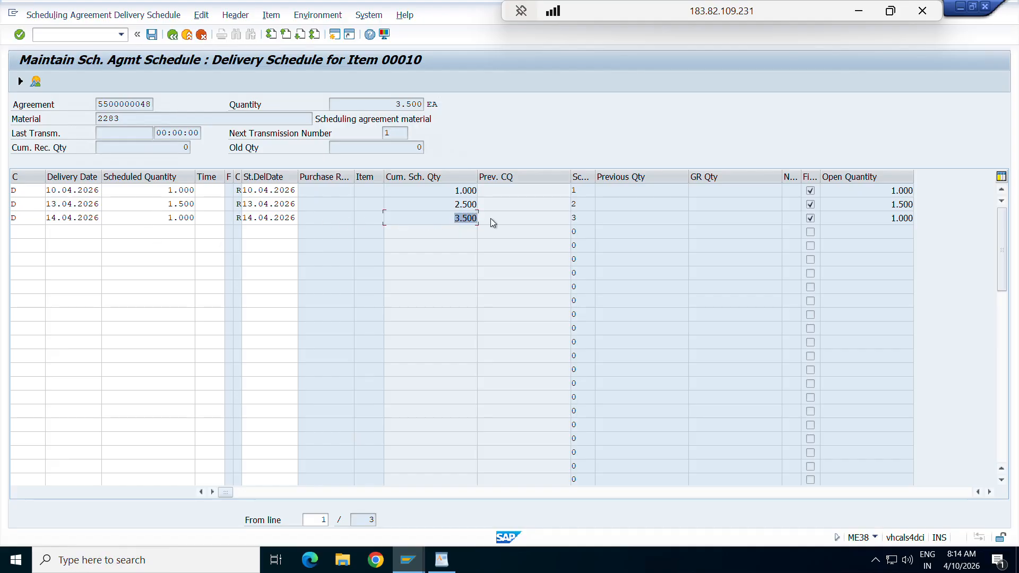
click(456, 218)
drag(450, 217, 491, 221)
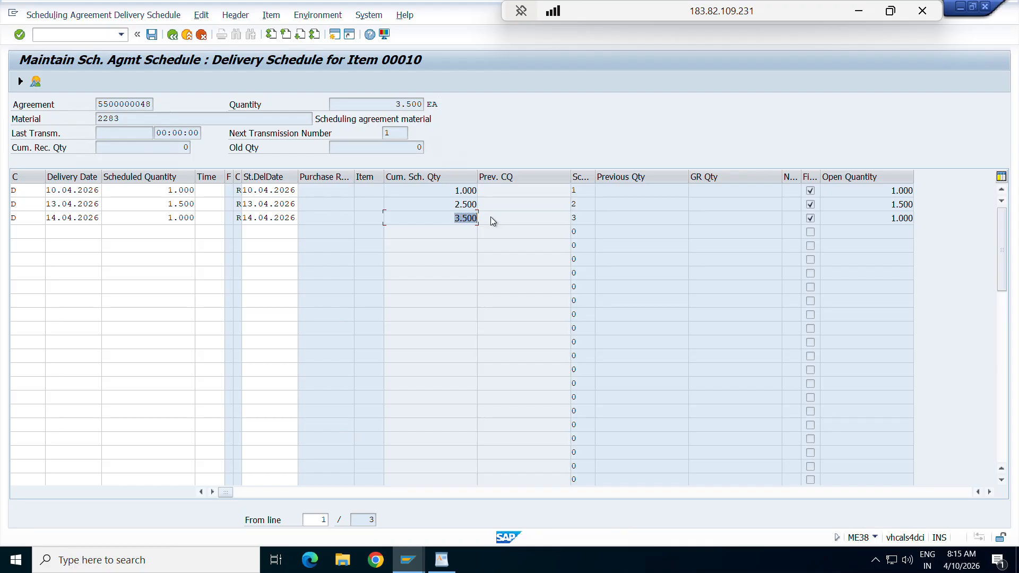
click(29, 231)
click(51, 233)
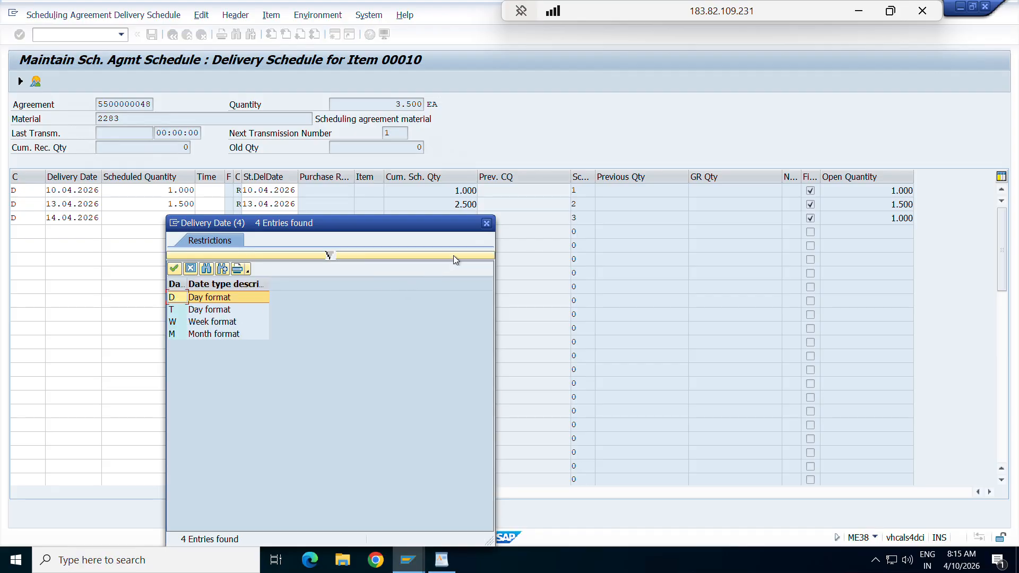
click(487, 223)
- Change the second schedule line's delivery date to 11.04.2026 and the first line's to 09.04.2026
click(89, 204)
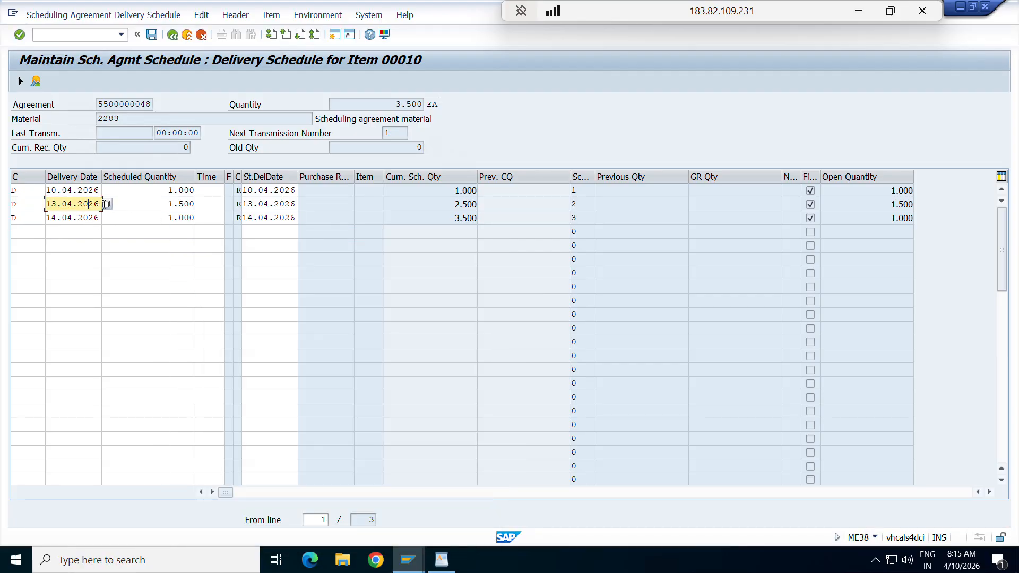
click(107, 205)
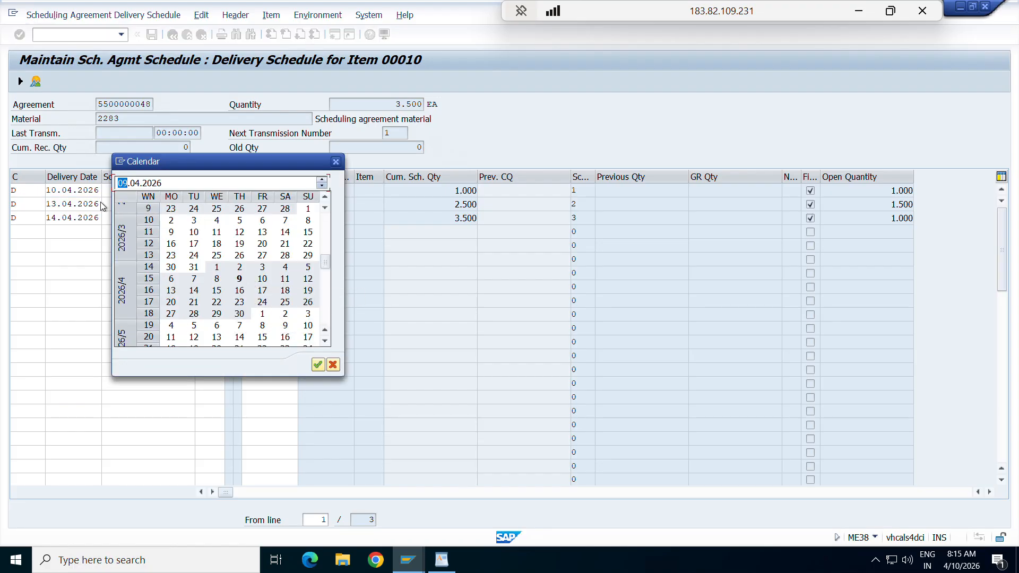
double_click(285, 281)
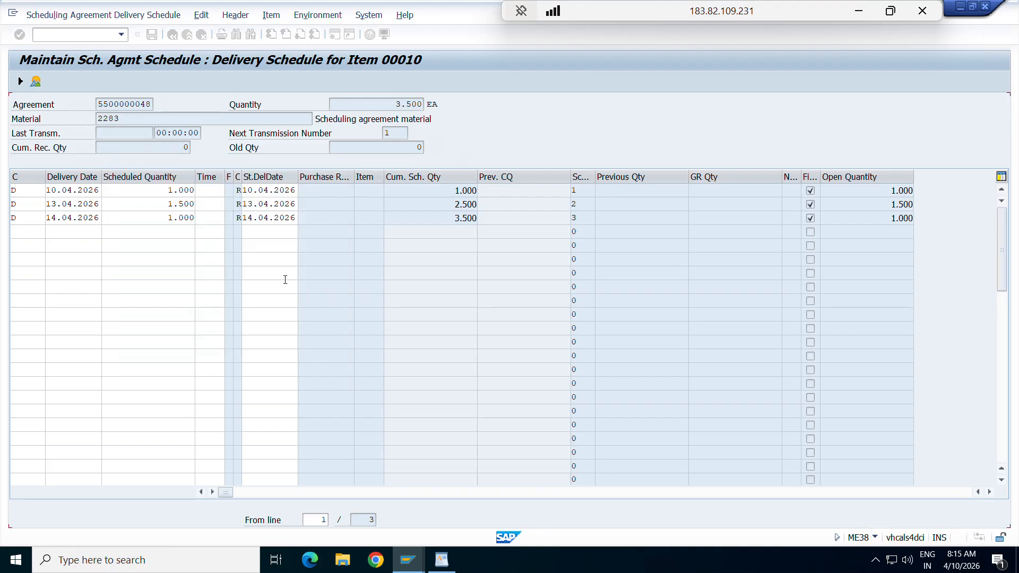
click(96, 192)
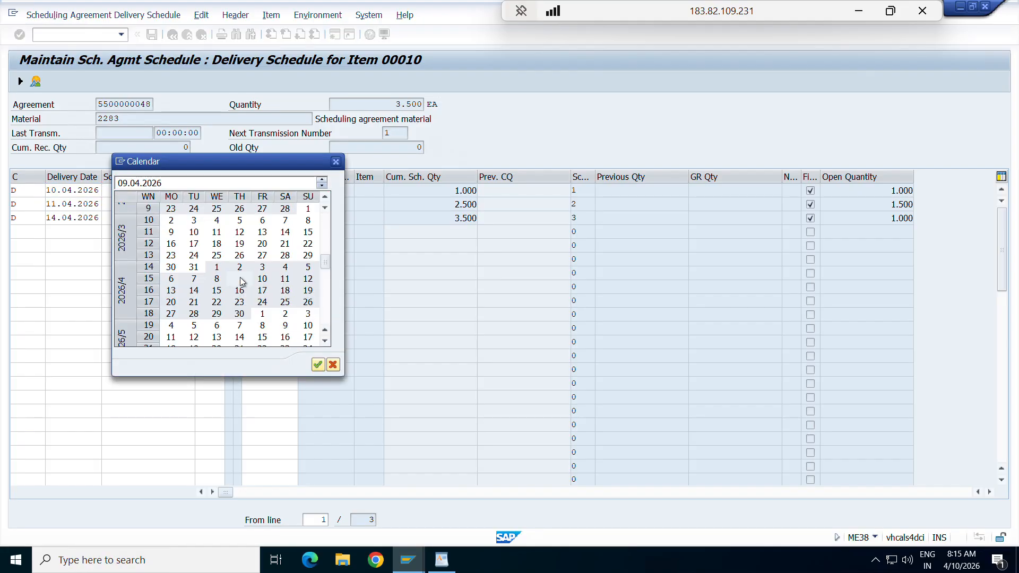
double_click(240, 279)
- Change the third schedule line's delivery date to 10.04.2026 and accept the delivery date warnings for the schedule lines
click(98, 217)
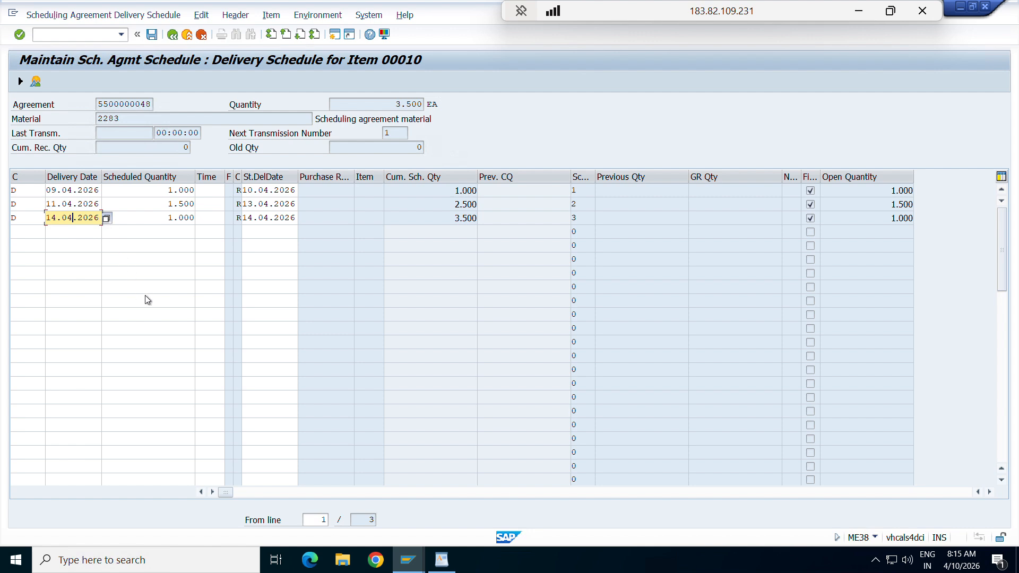
key(F4)
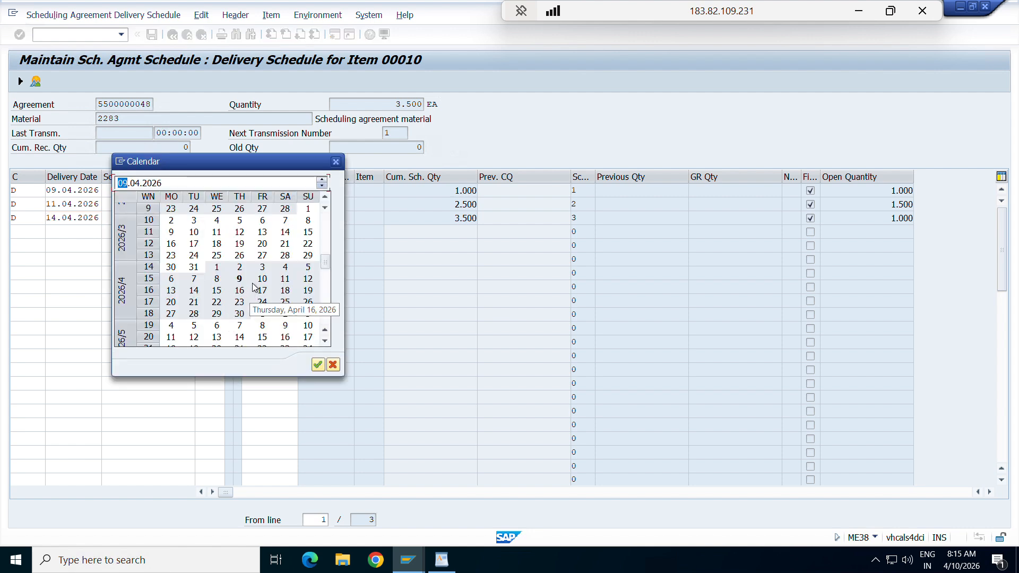
double_click(262, 279)
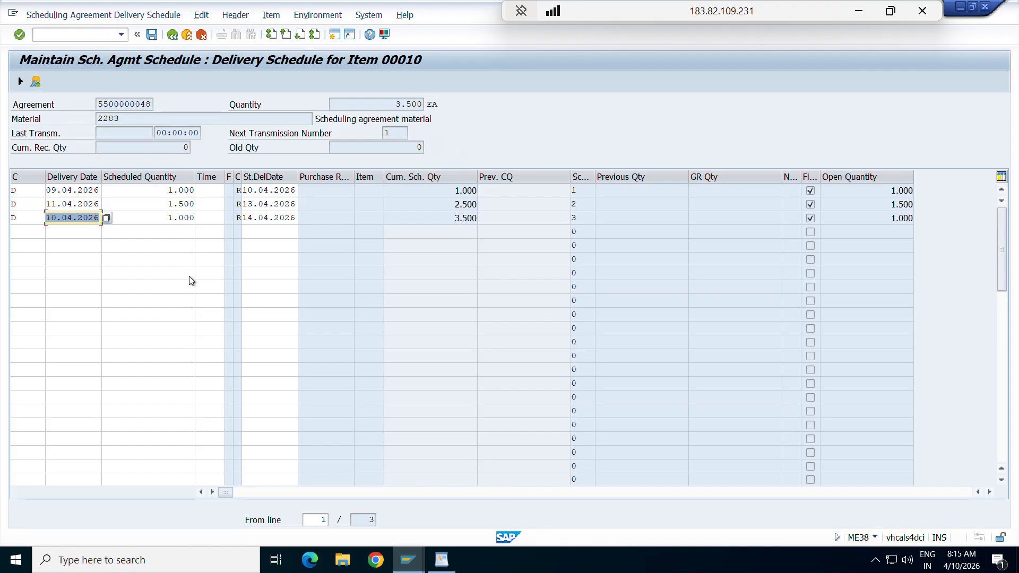
key(Return)
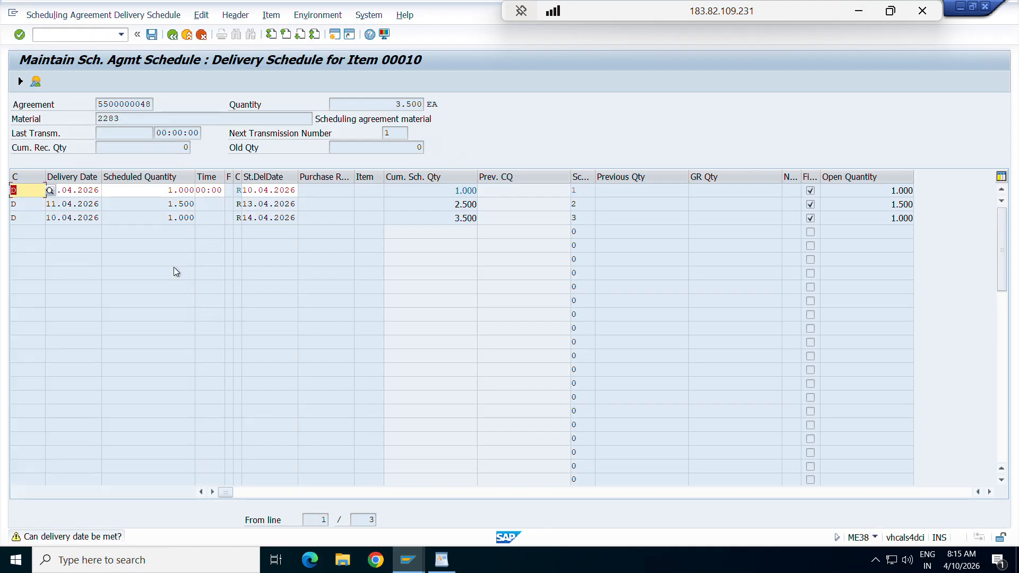
key(Return)
key(Return)
key(Return)
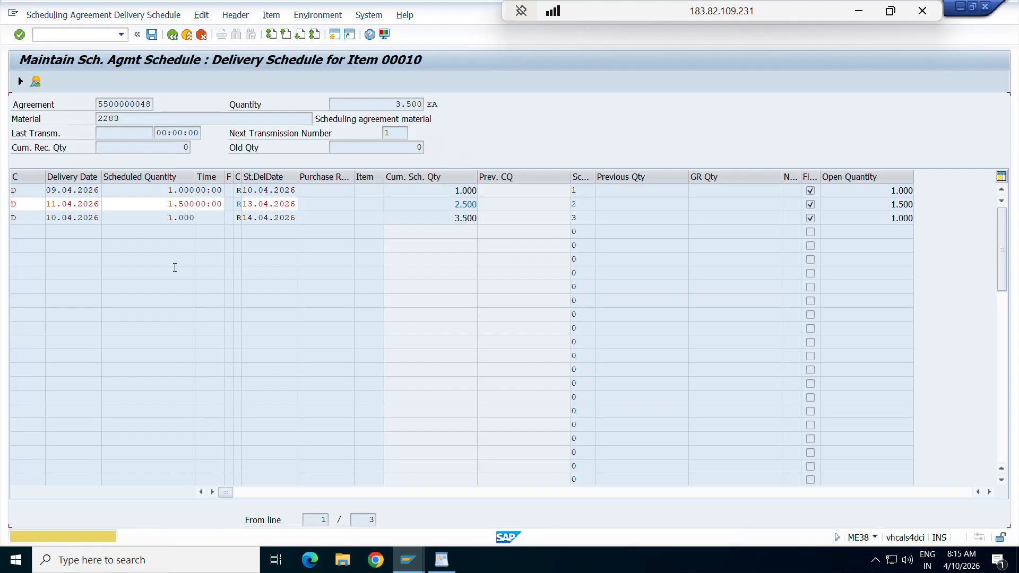
key(Return)
key(Return)
key(Return)
key(Return)
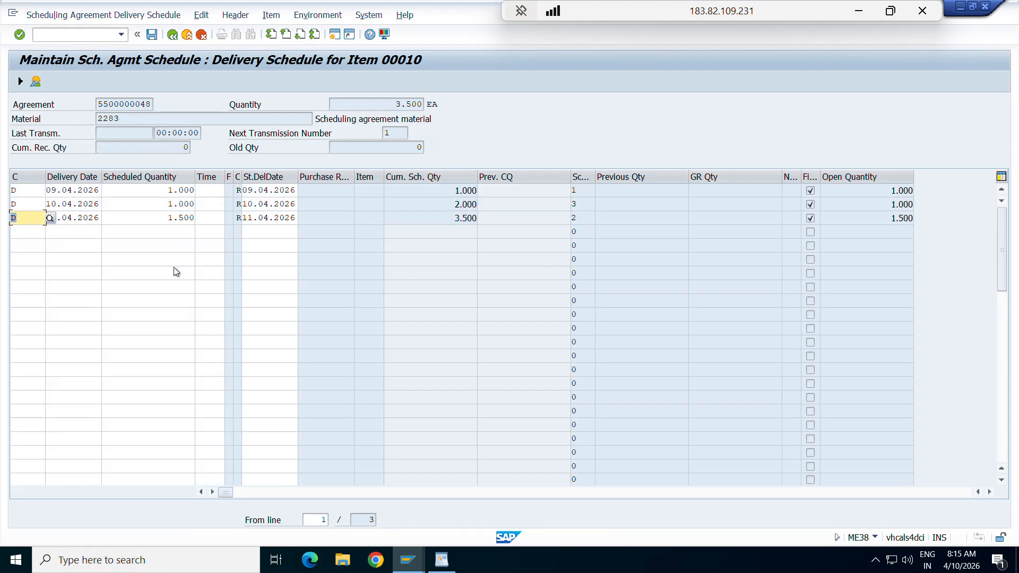
- Review the delivery dates, scheduled quantities and final cumulative quantity of the three re-sorted schedule lines
click(96, 191)
drag(166, 190, 197, 218)
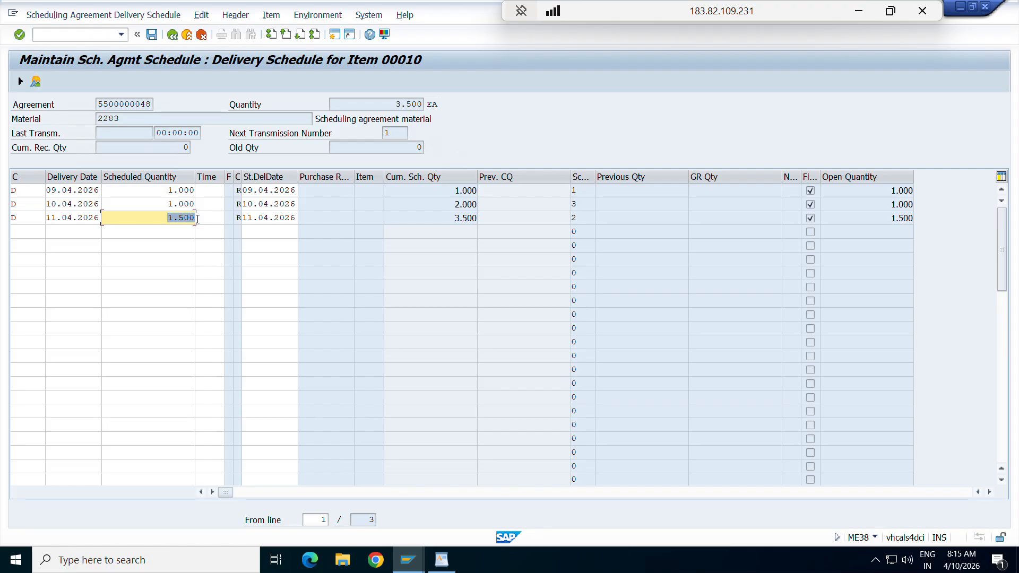
click(430, 217)
- Start a fourth schedule line in week format (W) and open the calendar for its delivery date
click(27, 232)
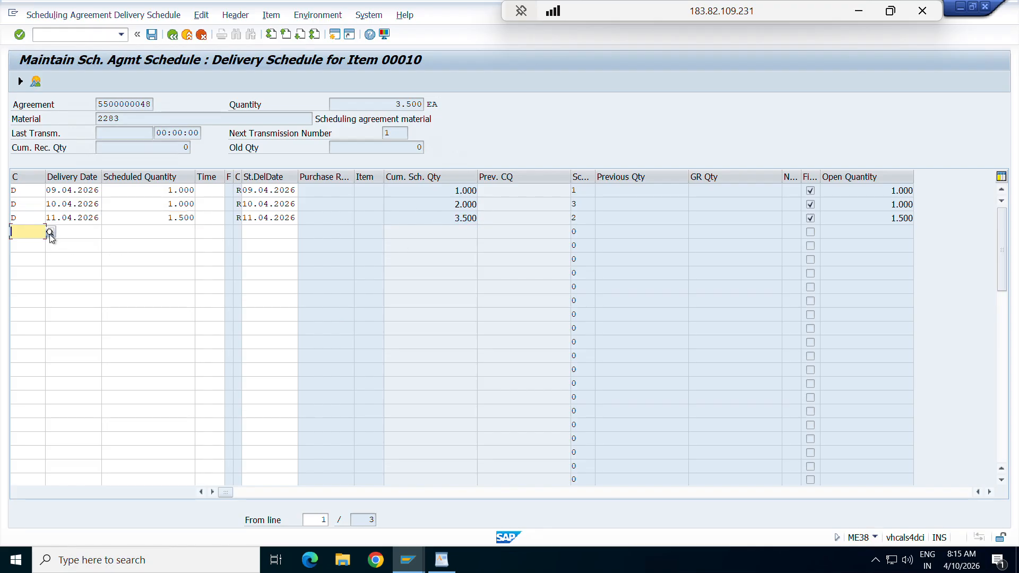
click(50, 232)
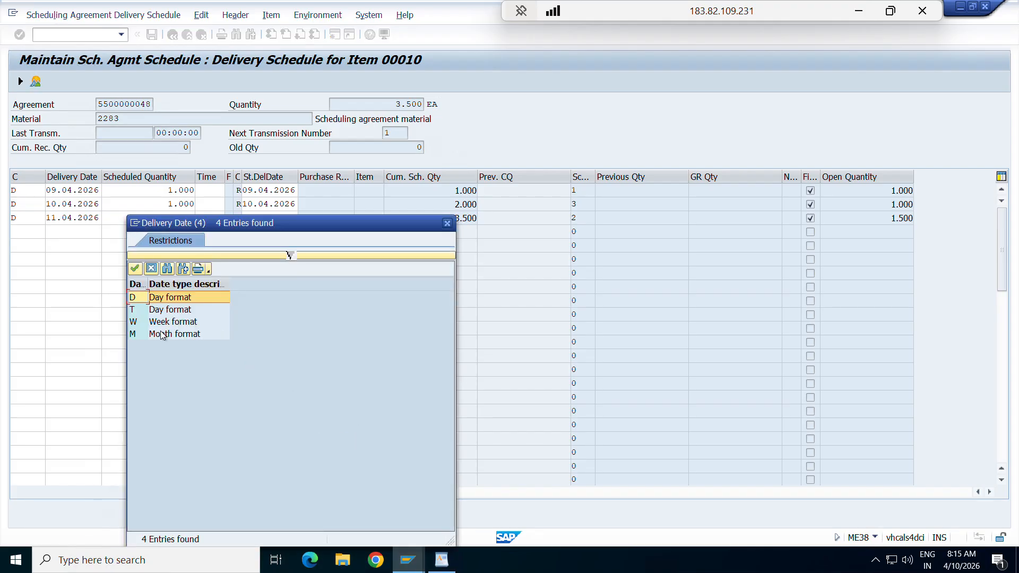
double_click(161, 322)
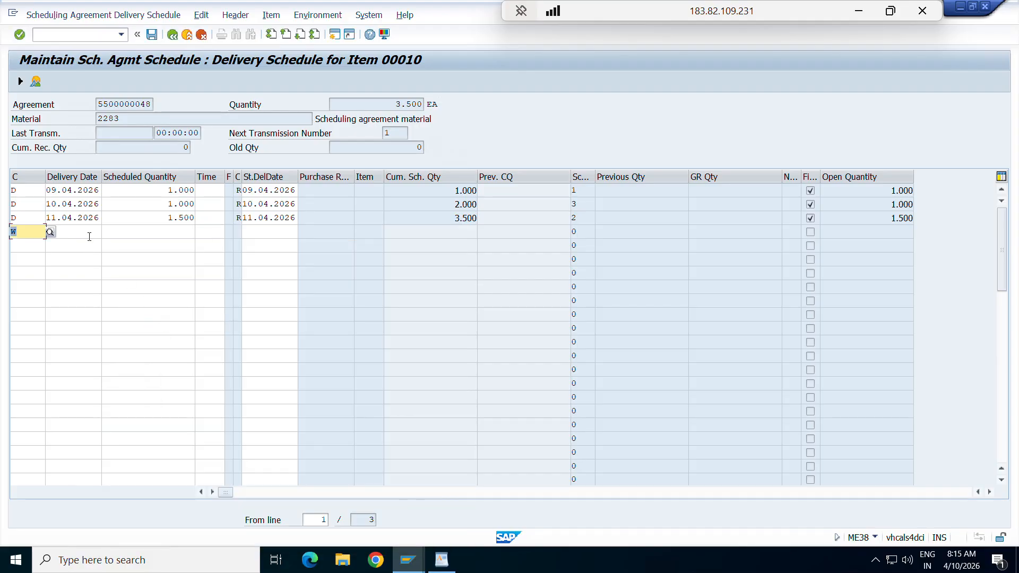
click(89, 237)
click(108, 233)
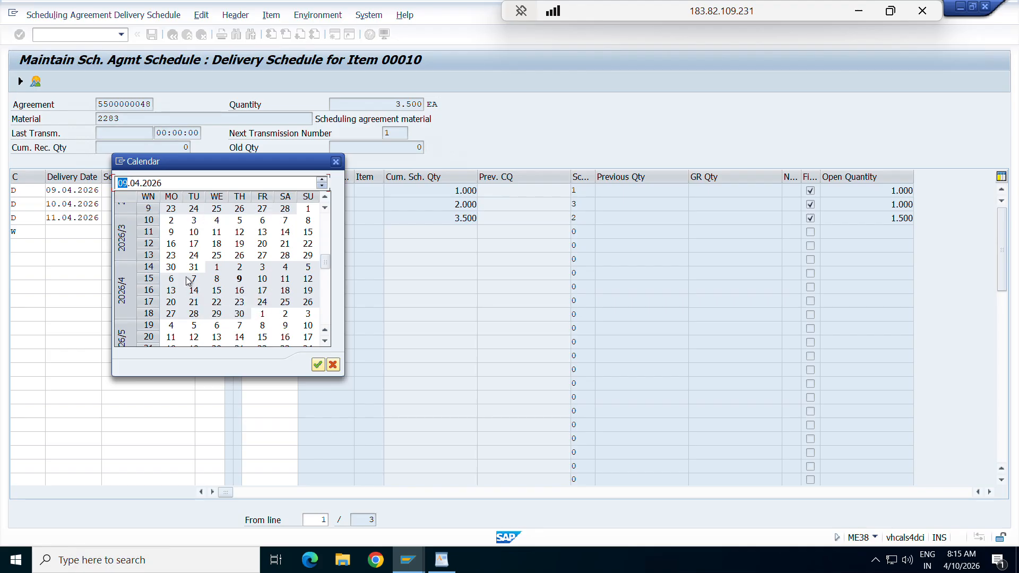
- Schedule the weekly delivery line for week 16.2026 with a quantity of 5000
double_click(171, 290)
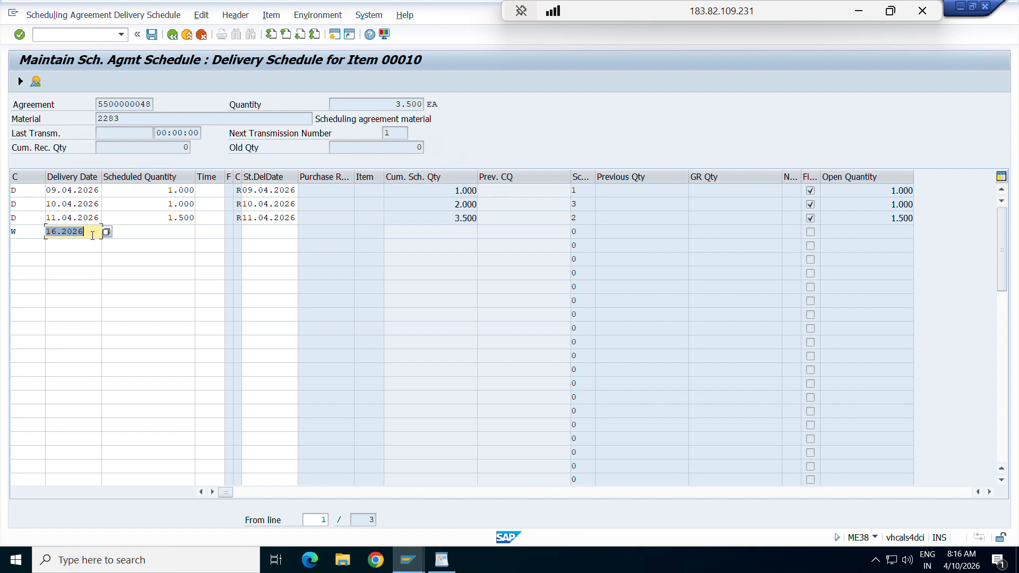
click(152, 234)
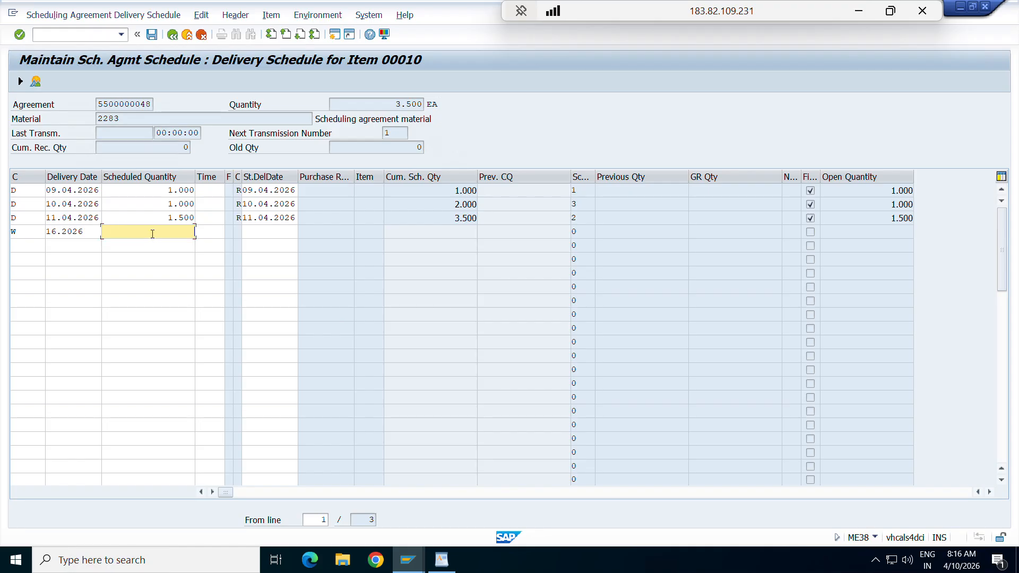
text(5000)
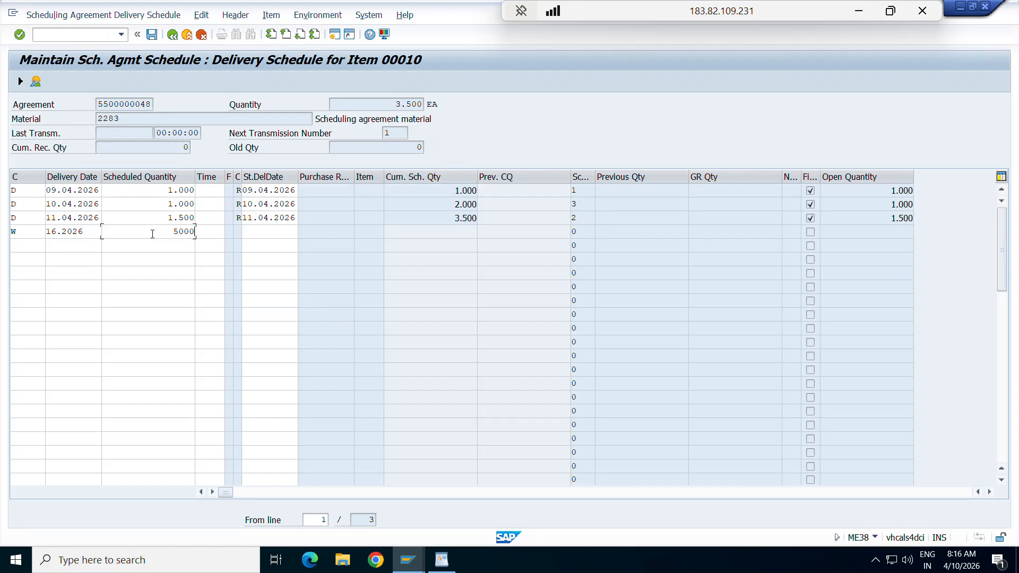
key(Return)
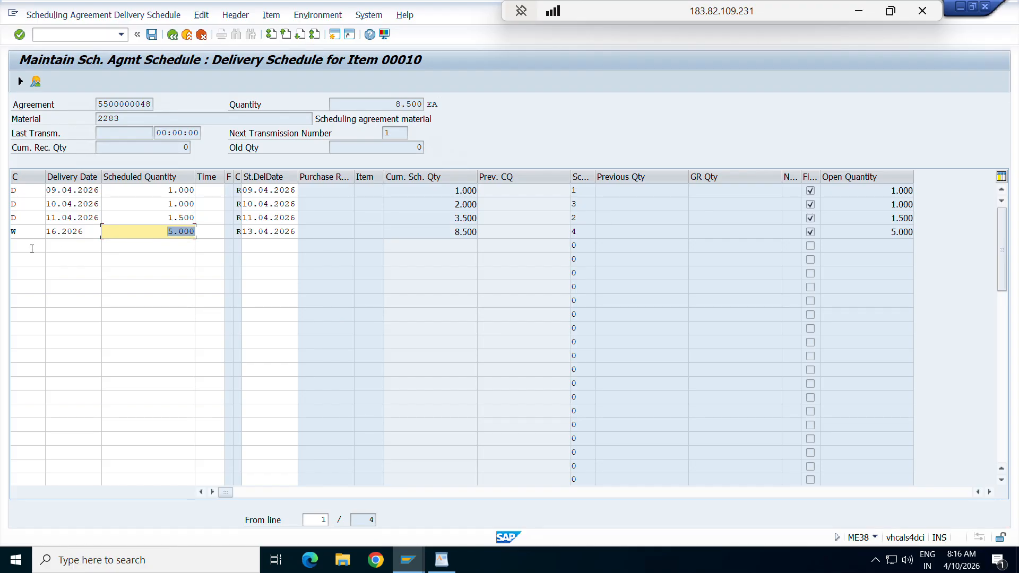
- Add a delivery line in week format with week 17.2026 as its delivery date
click(27, 249)
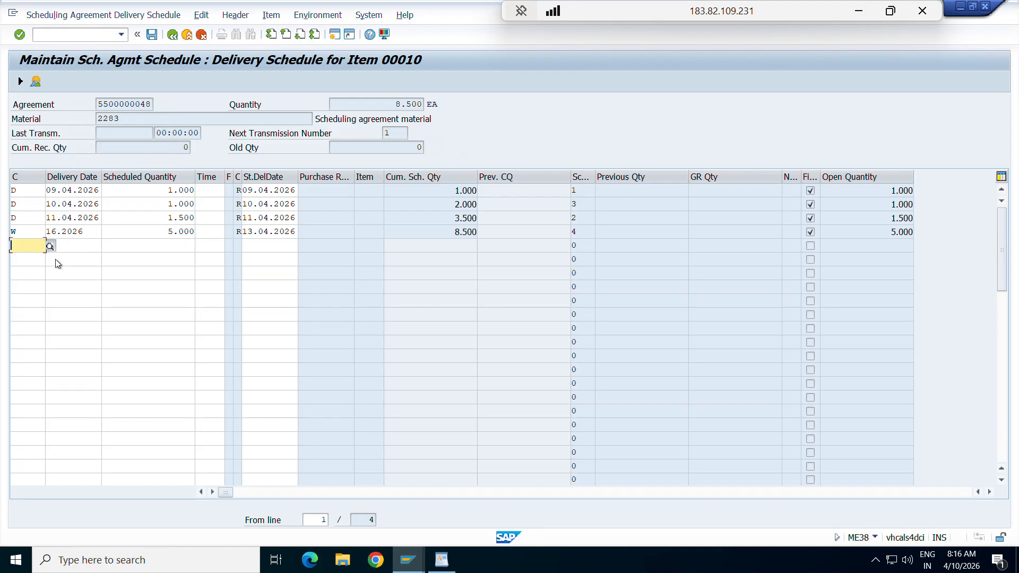
key(F4)
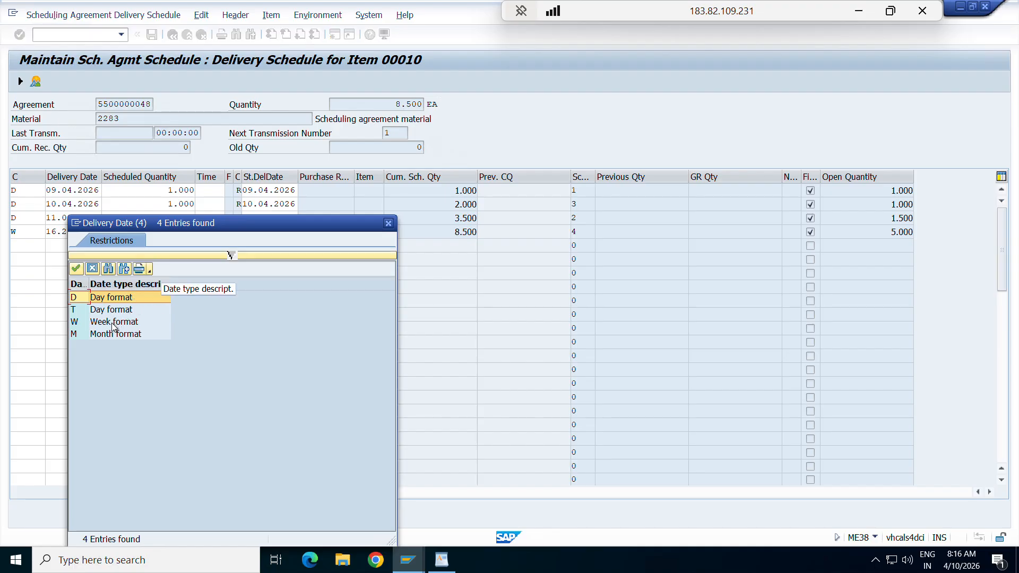
double_click(113, 322)
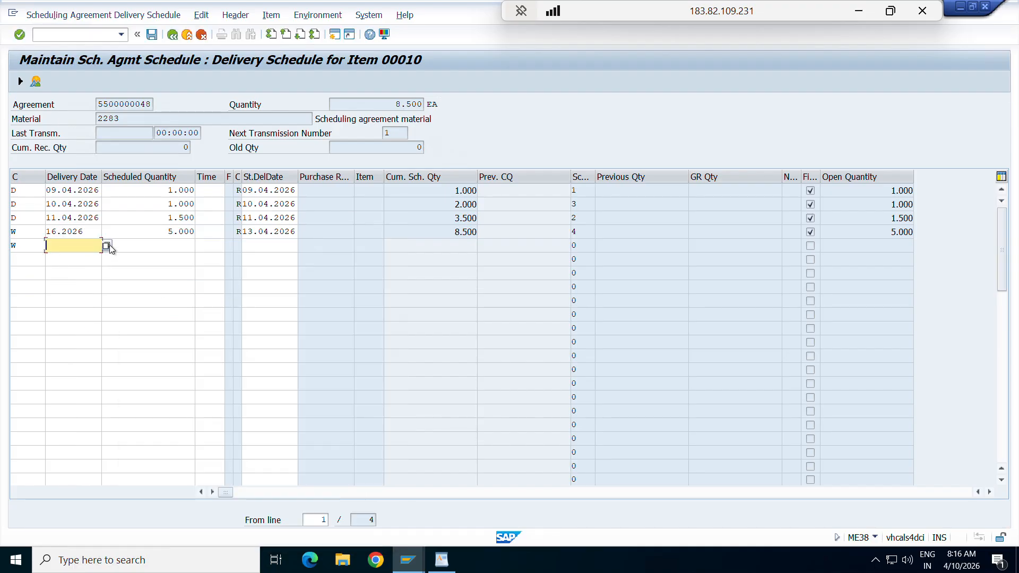
key(F4)
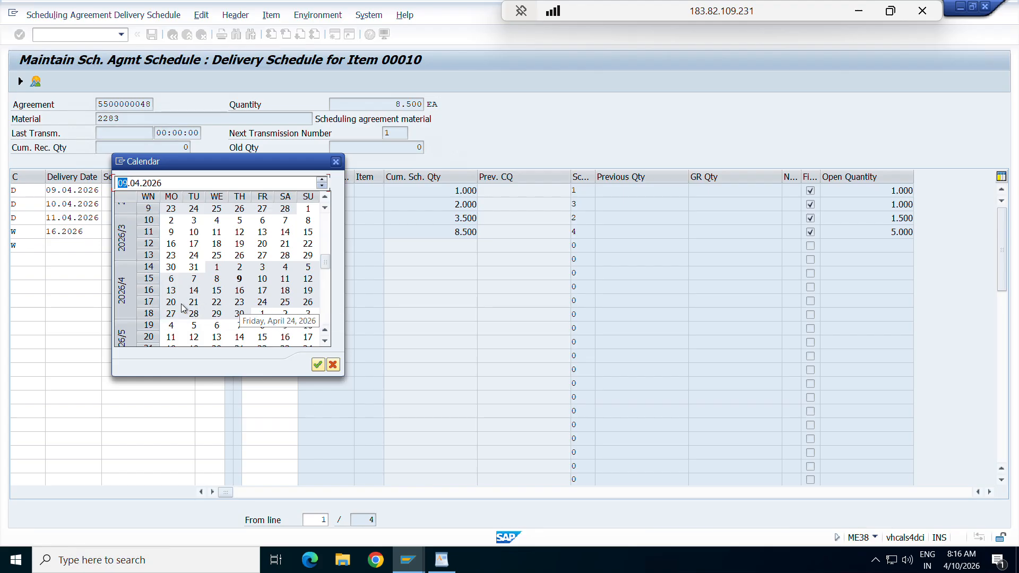
double_click(172, 303)
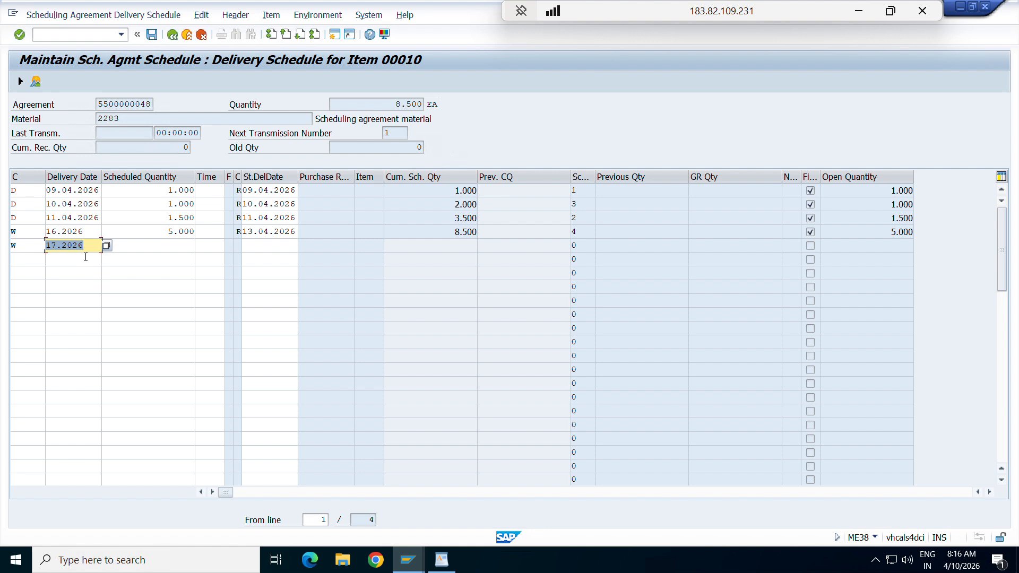
- Set the scheduled quantity of the week 17.2026 line to 6000
click(172, 245)
text(5)
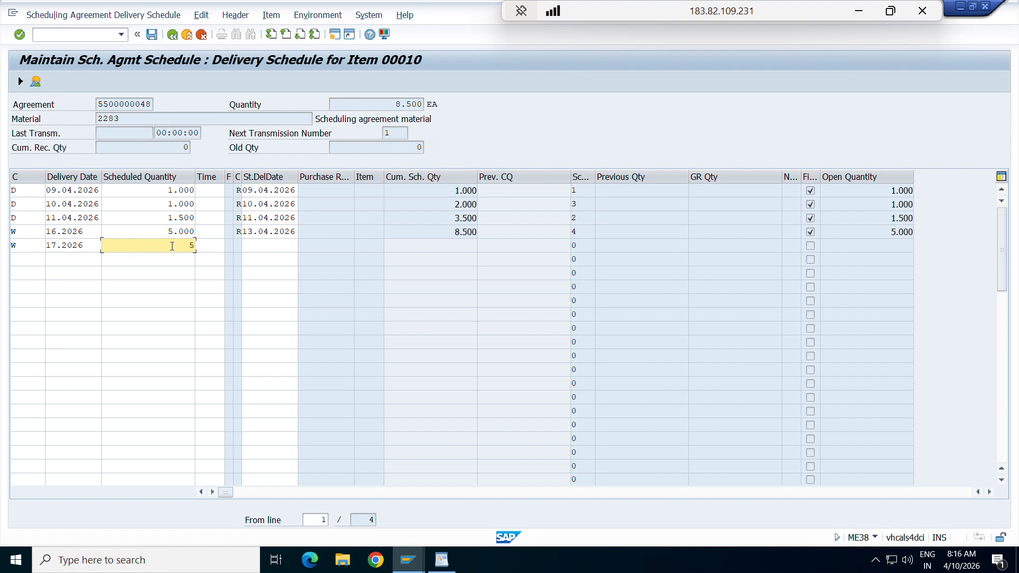
text(000)
key(BackSpace)
key(BackSpace)
key(BackSpace)
key(BackSpace)
text(6000)
key(Return)
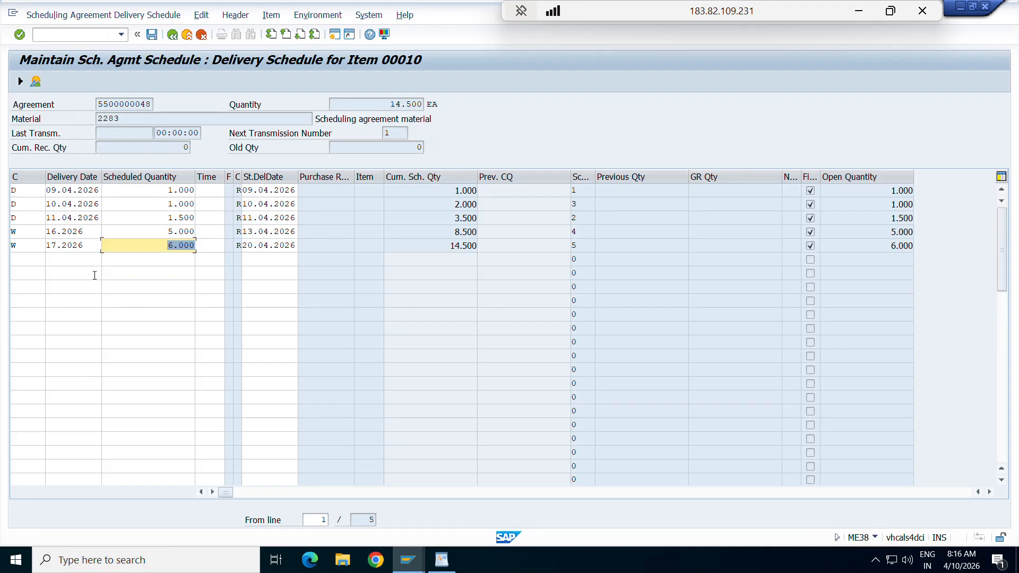
- Add a delivery line in month format with 05.2026 as its delivery date
click(150, 264)
click(25, 265)
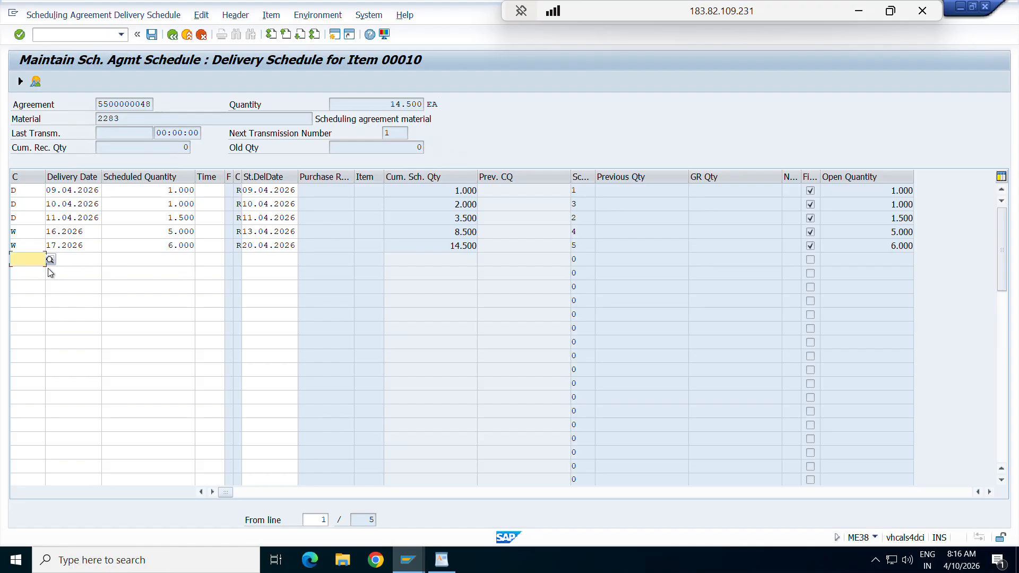
key(F4)
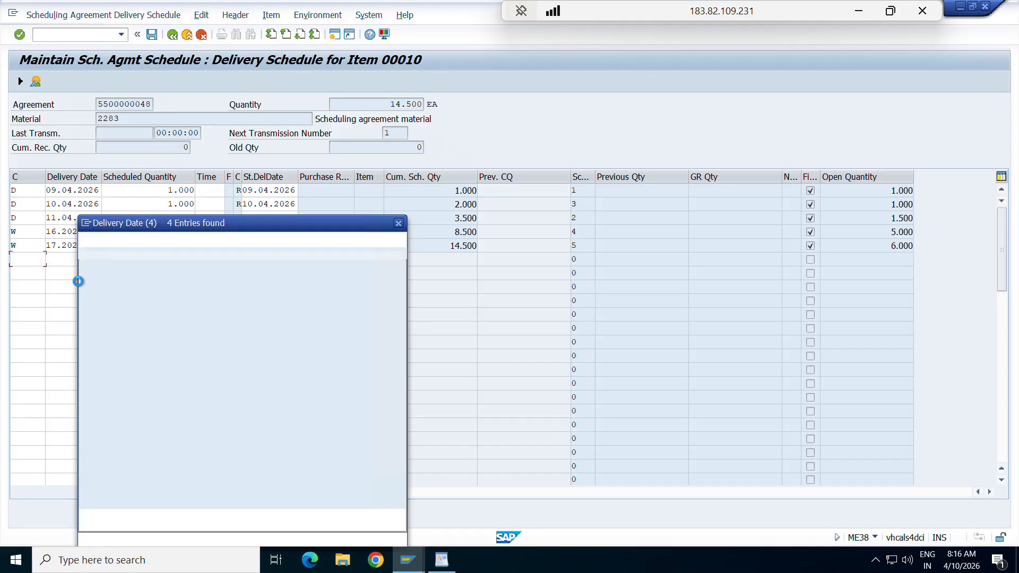
click(112, 335)
double_click(112, 333)
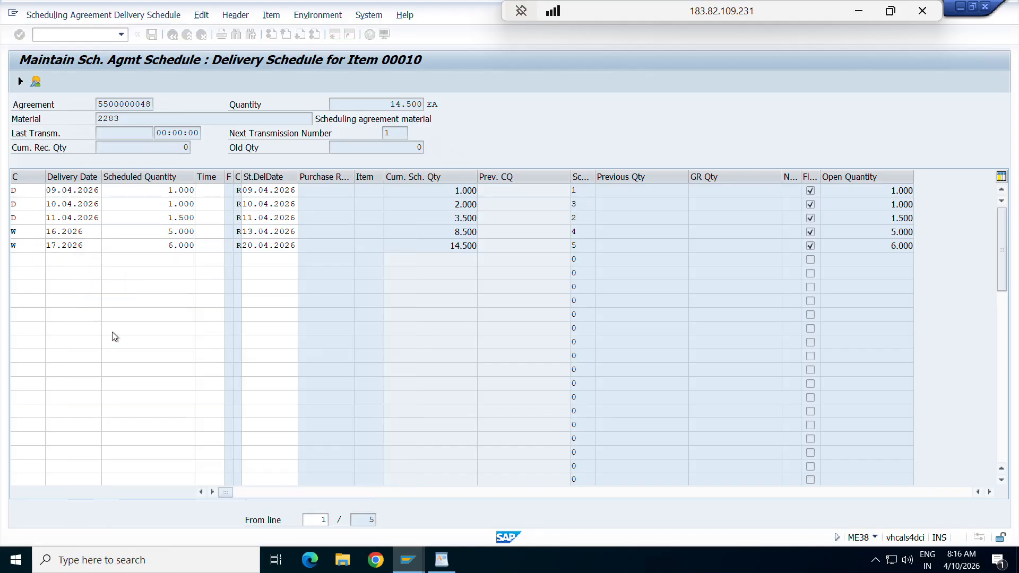
click(77, 259)
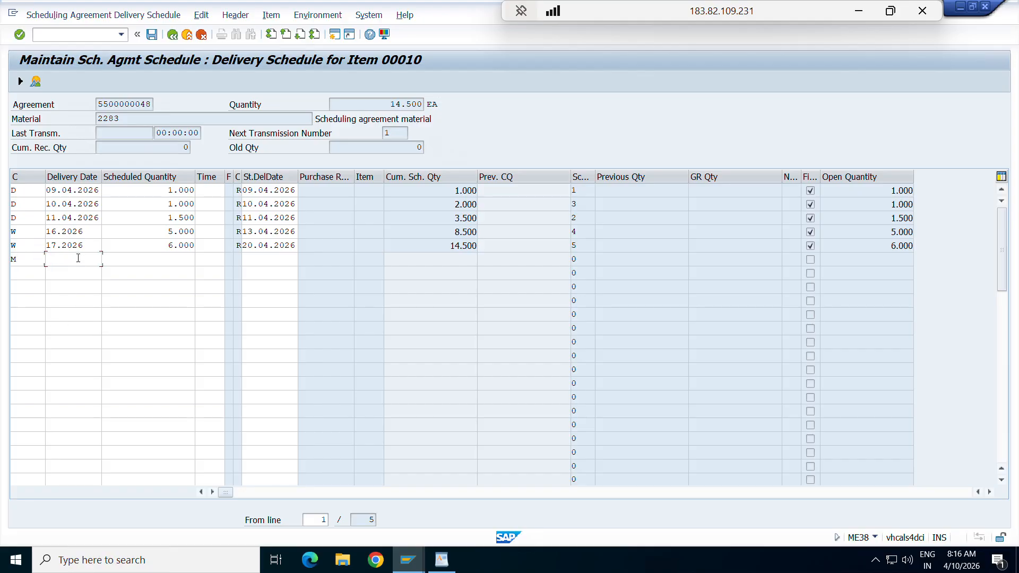
key(F4)
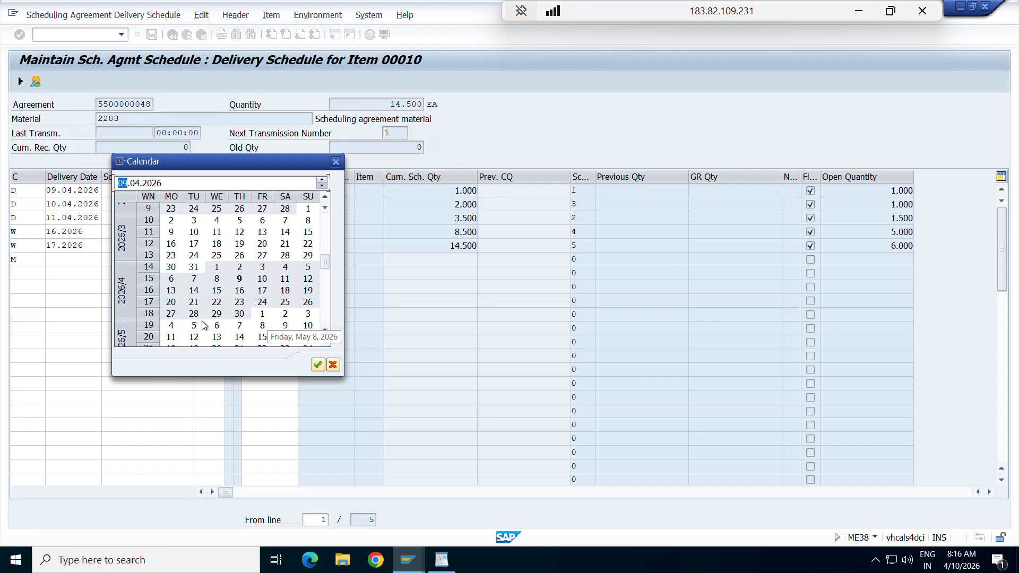
double_click(169, 325)
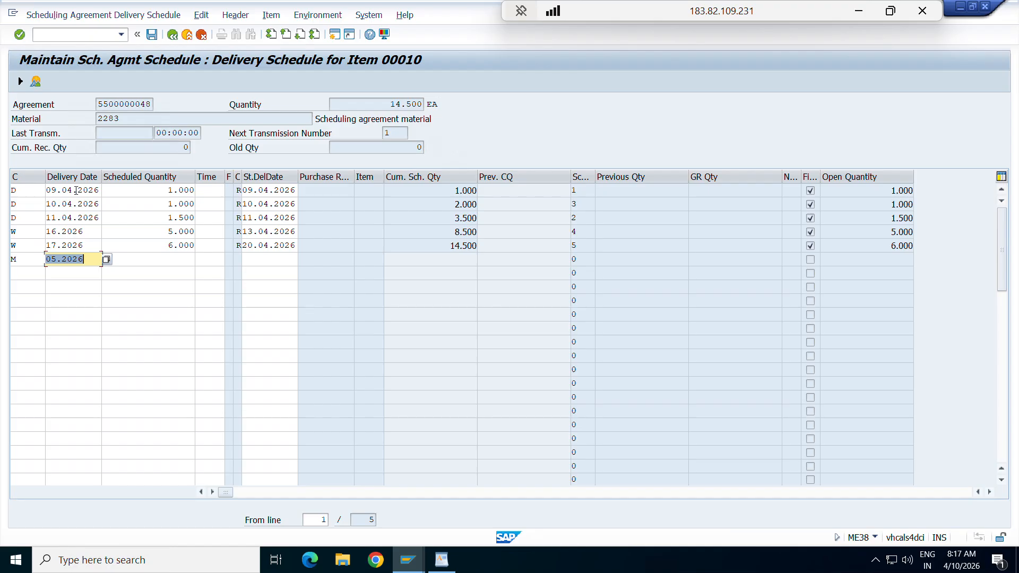
- Set the scheduled quantity of the monthly 05.2026 line to 20000
drag(78, 190, 45, 190)
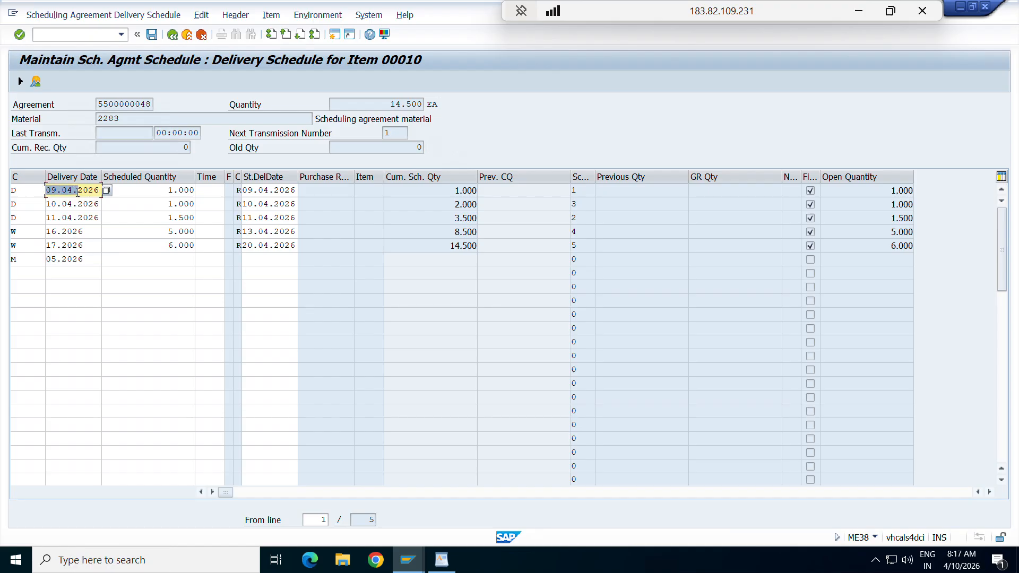
click(88, 257)
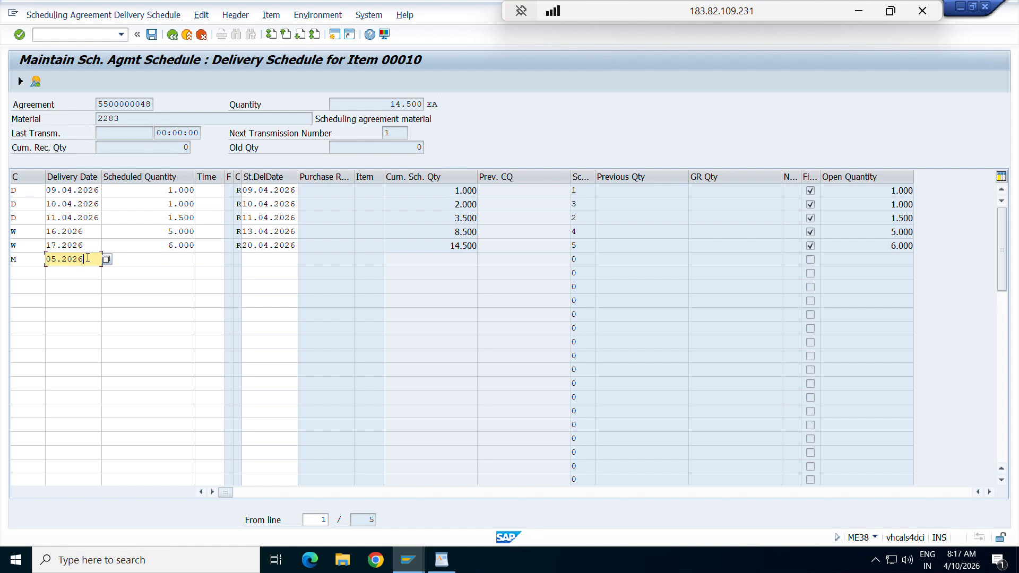
click(164, 256)
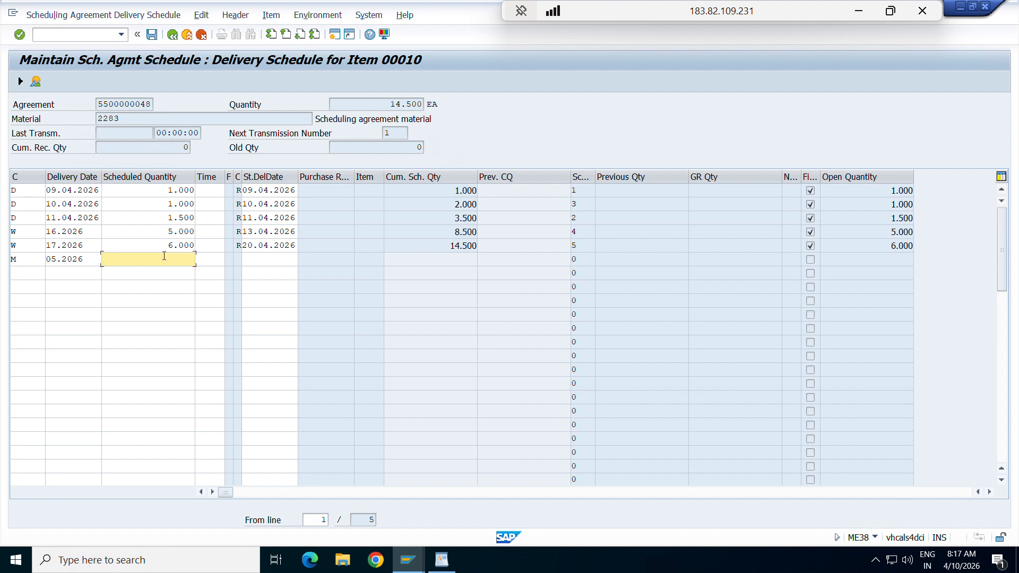
text(20000)
key(Return)
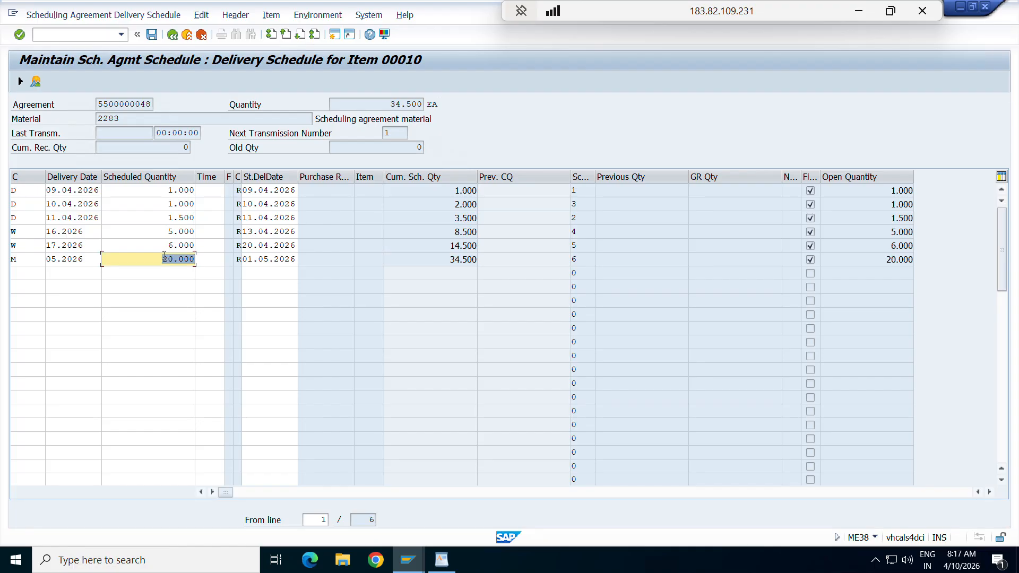
- Compare the delivery dates of the weekly and monthly lines with their statistical delivery dates, and check the week 17.2026 quantity
click(268, 260)
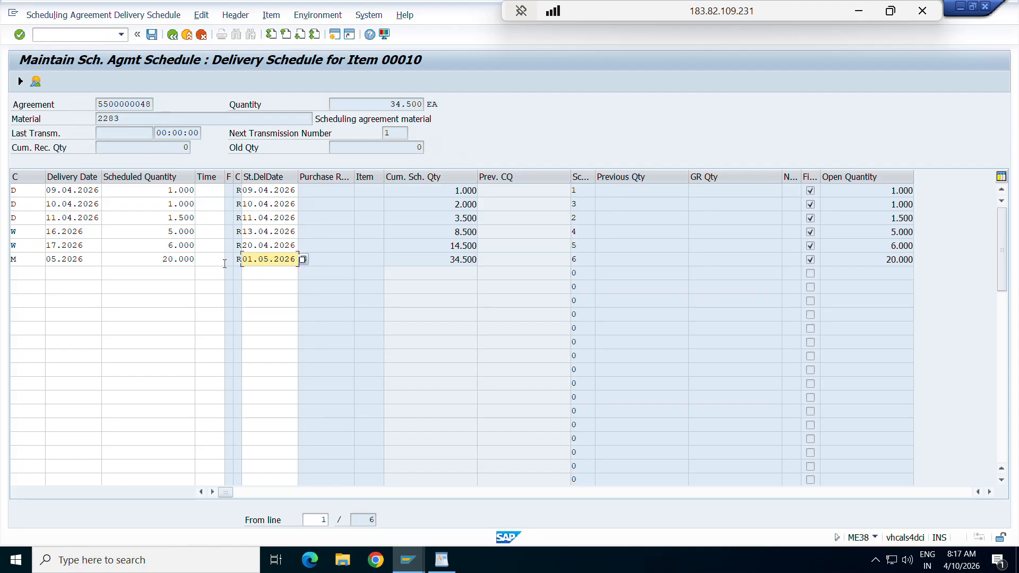
click(69, 259)
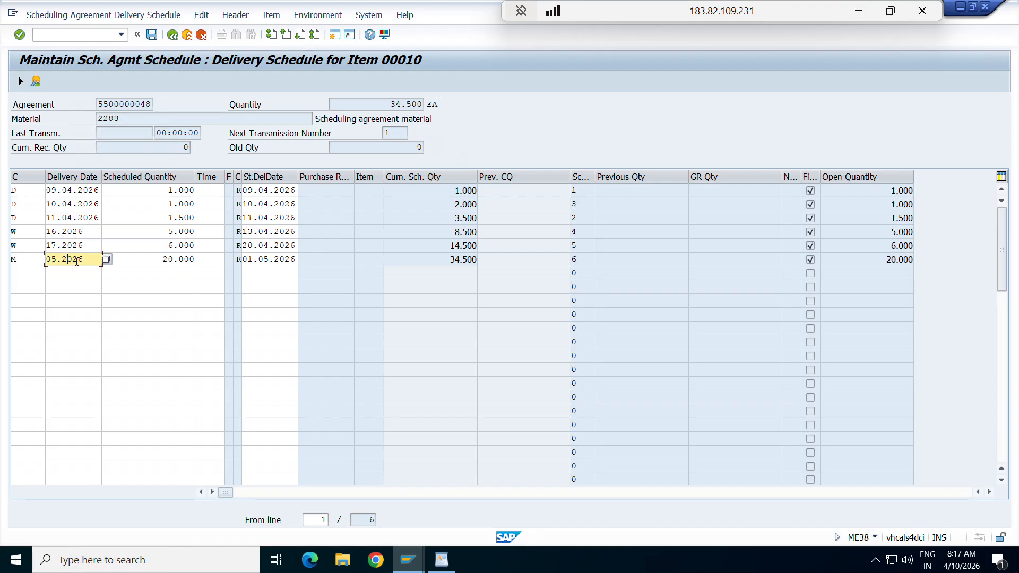
click(269, 259)
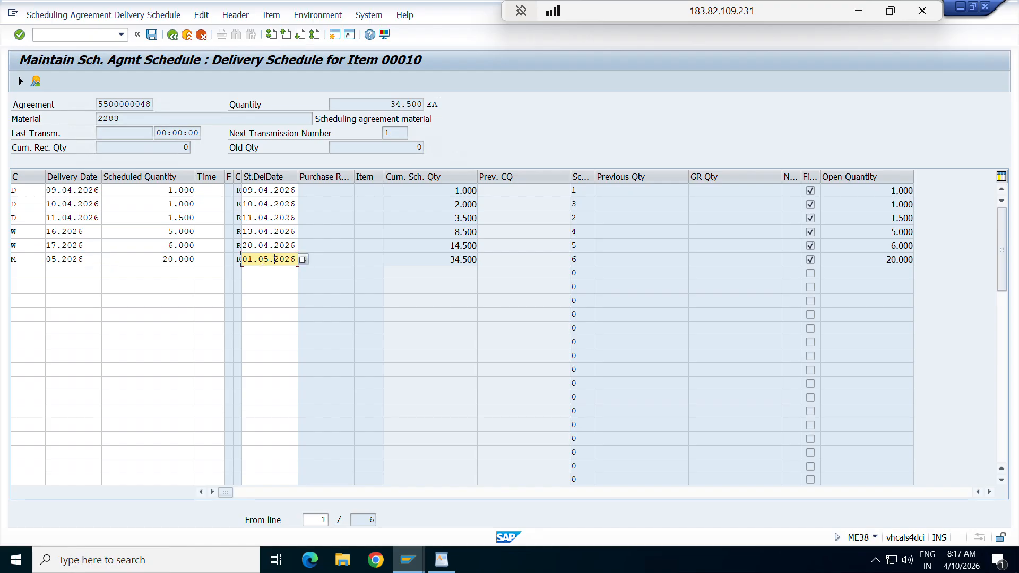
click(261, 232)
drag(92, 232, 51, 233)
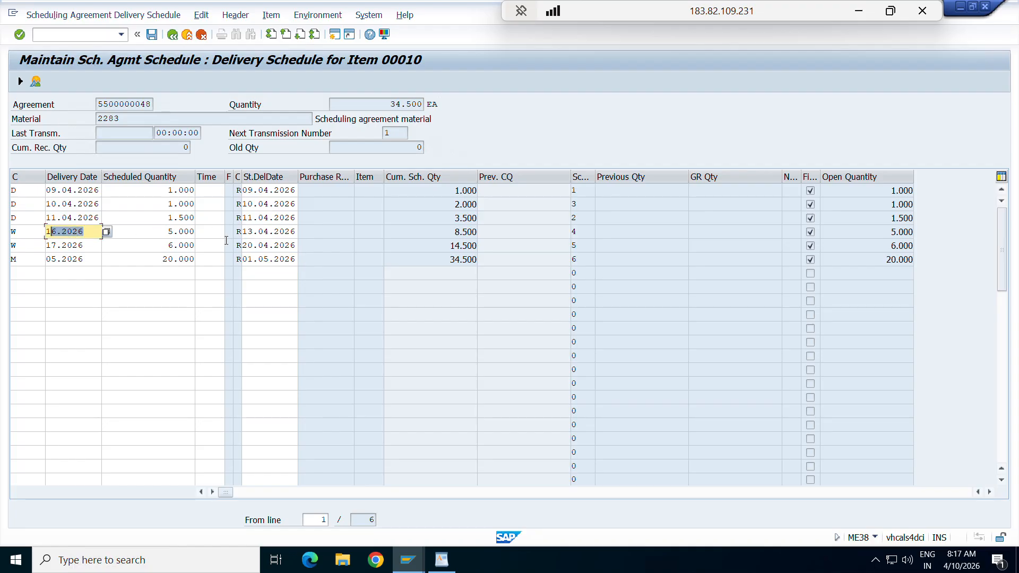
click(266, 232)
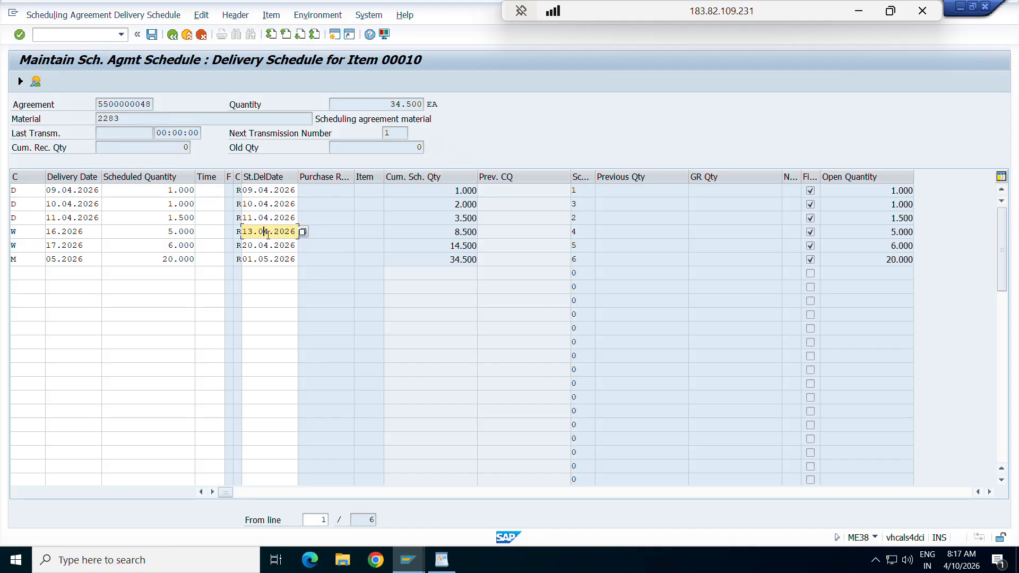
click(90, 247)
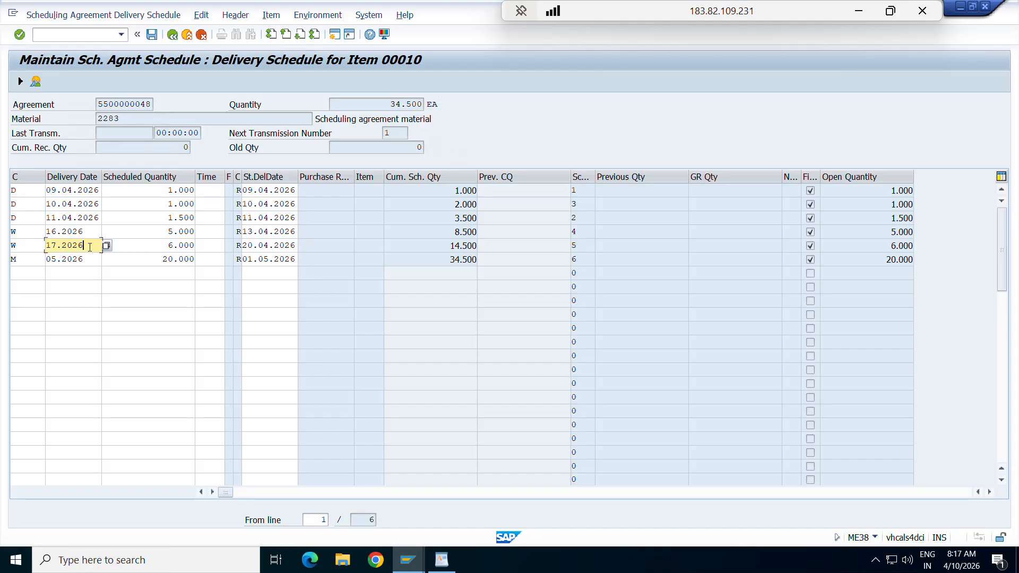
click(276, 246)
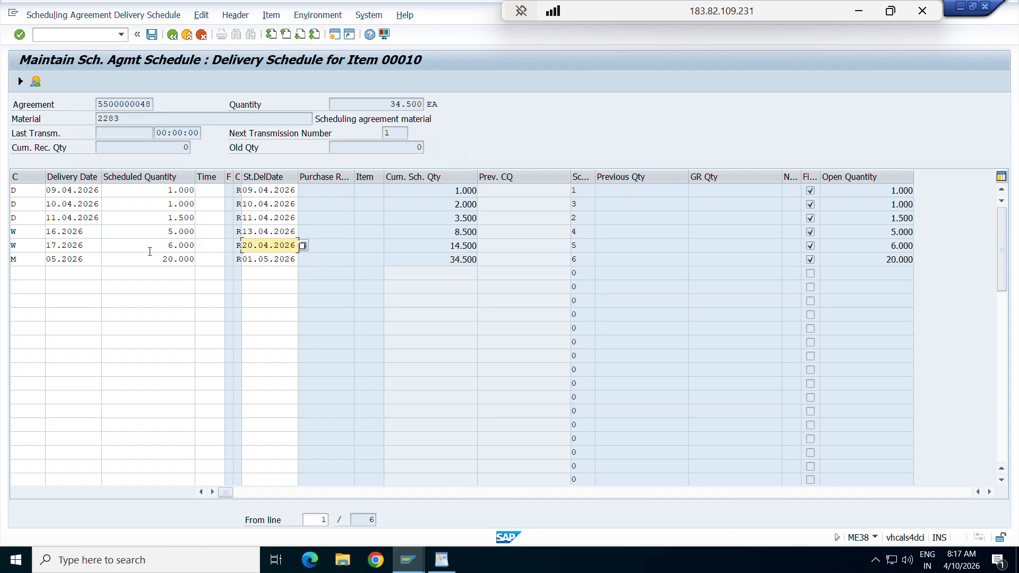
drag(164, 247, 203, 245)
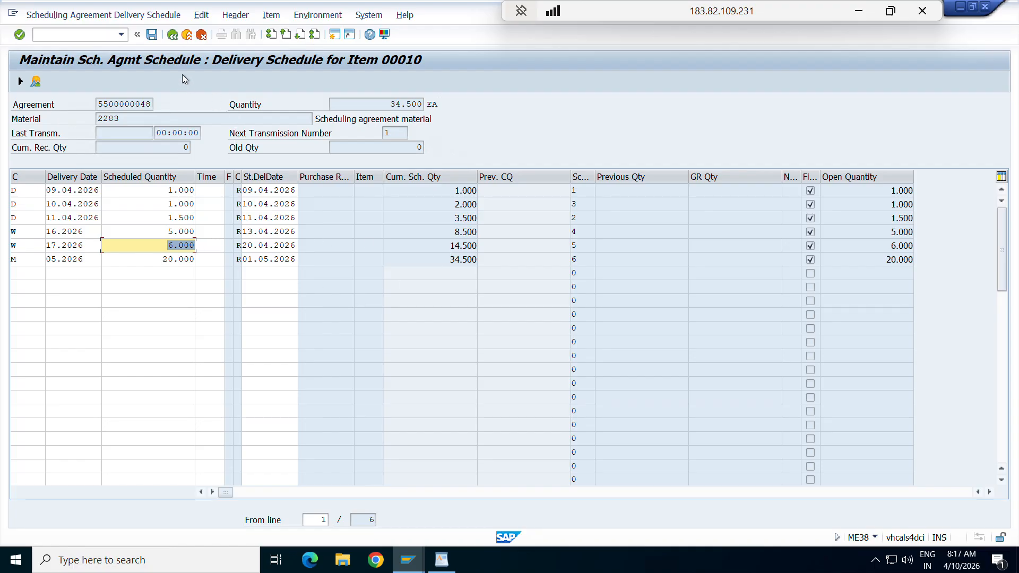
- Save the delivery schedule and reopen the same scheduling agreement's item overview
click(153, 35)
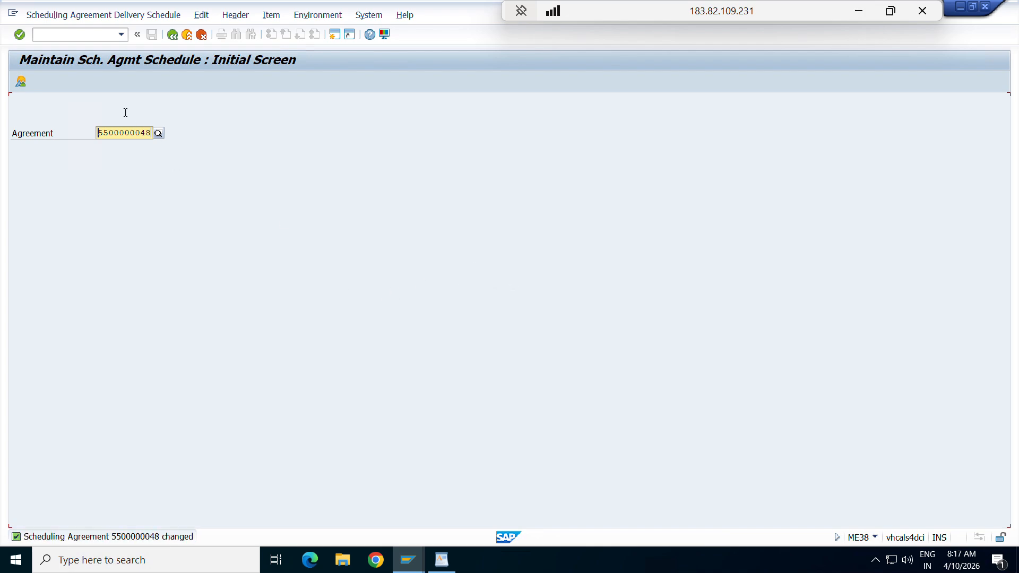
click(61, 15)
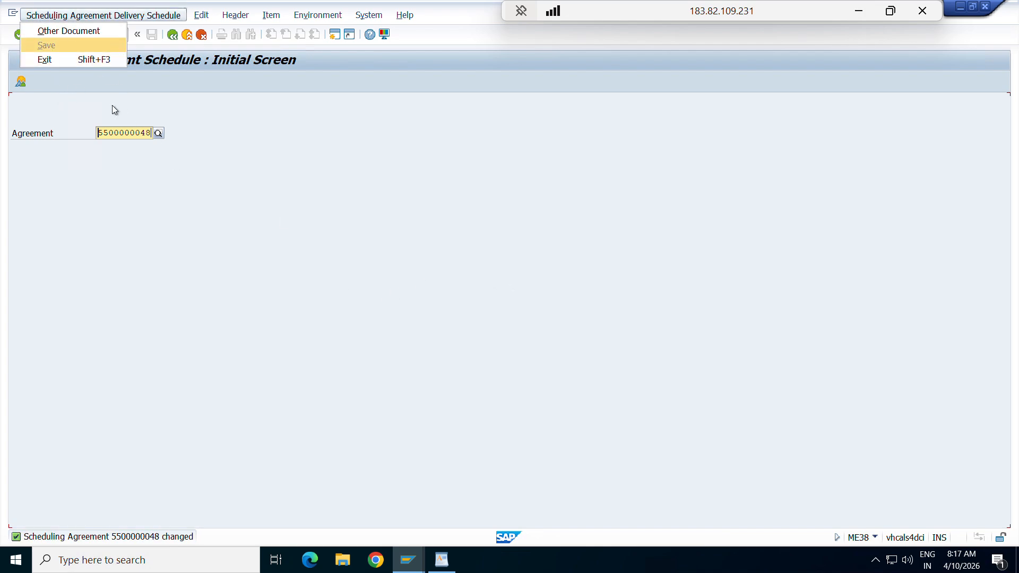
click(236, 117)
key(Return)
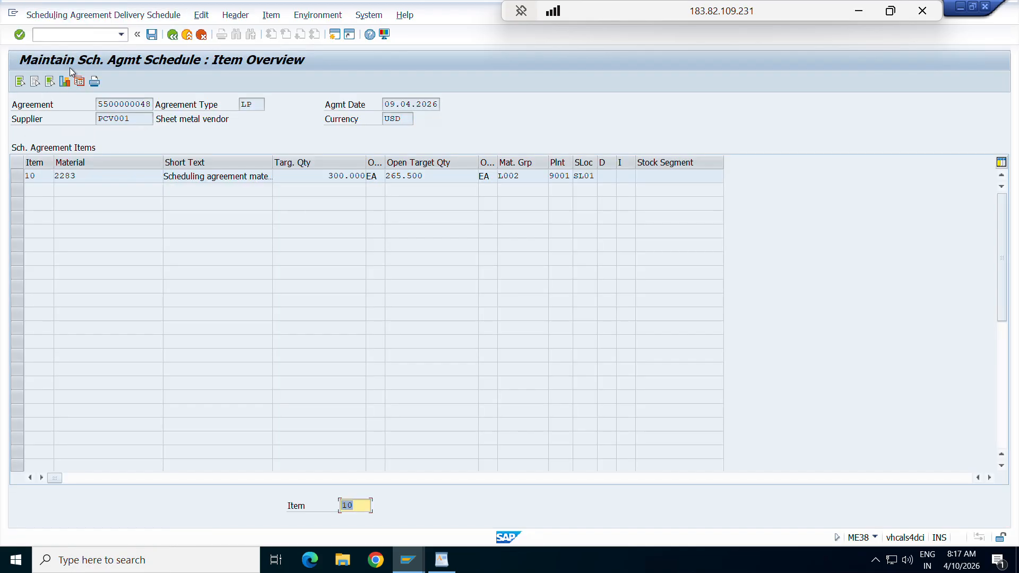
- Open the delivery schedule of item 10 and examine the cumulative scheduled quantity on the monthly line
click(79, 81)
click(17, 176)
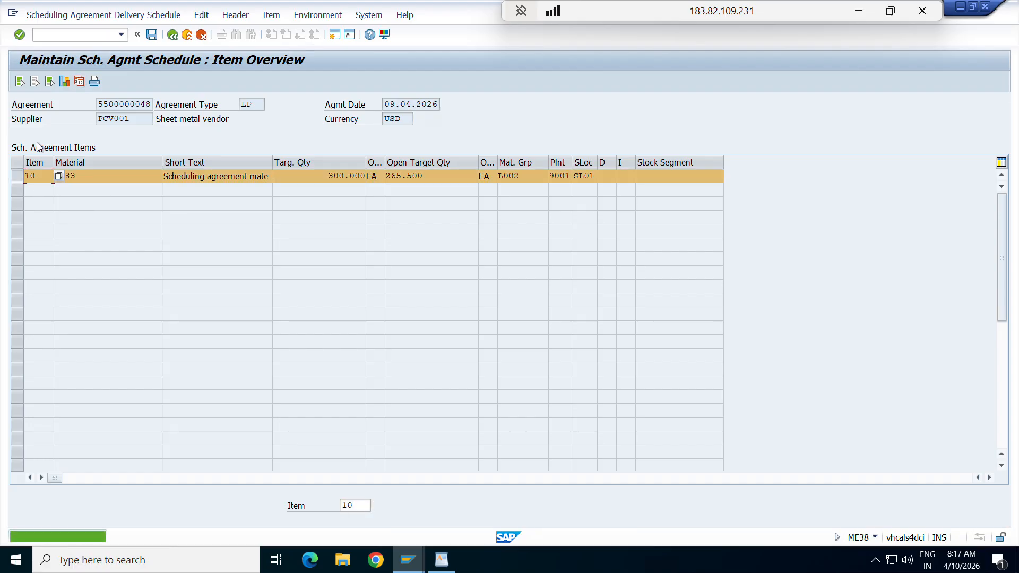
click(76, 81)
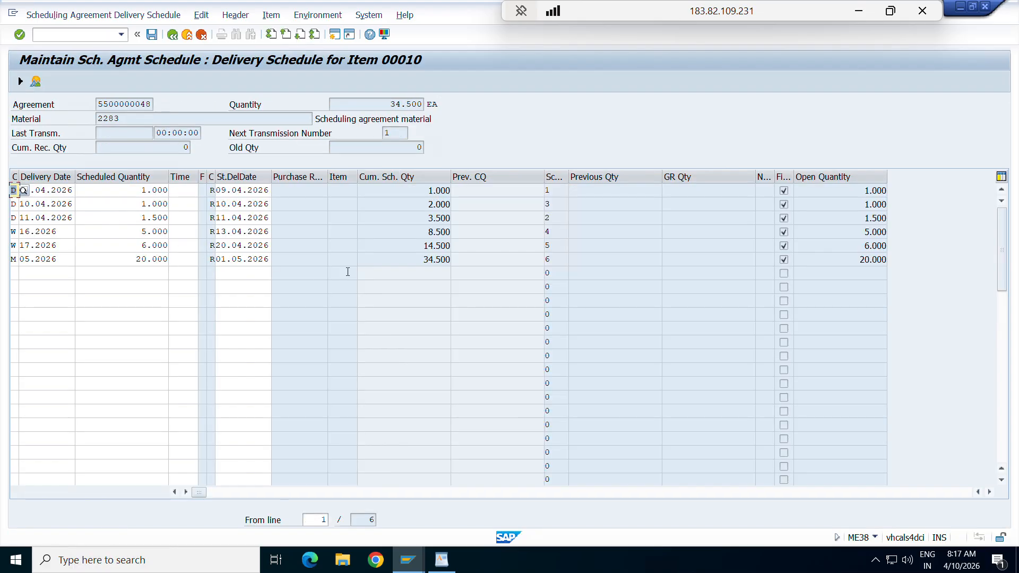
drag(417, 256, 469, 261)
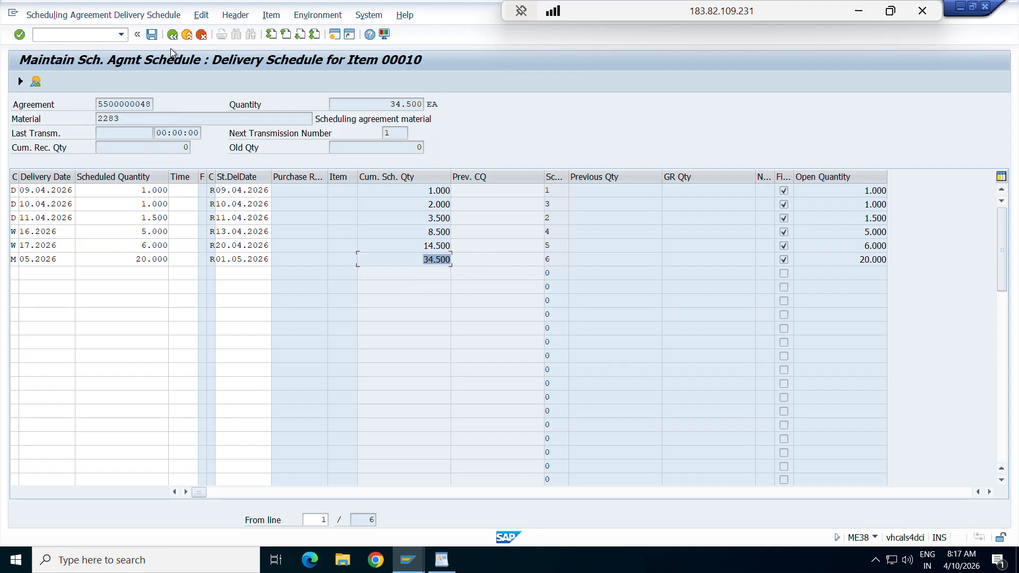
- Save the delivery schedule of item 10 and review the WordPad notes on SRM, confirmation and ASN inbound delivery
click(151, 35)
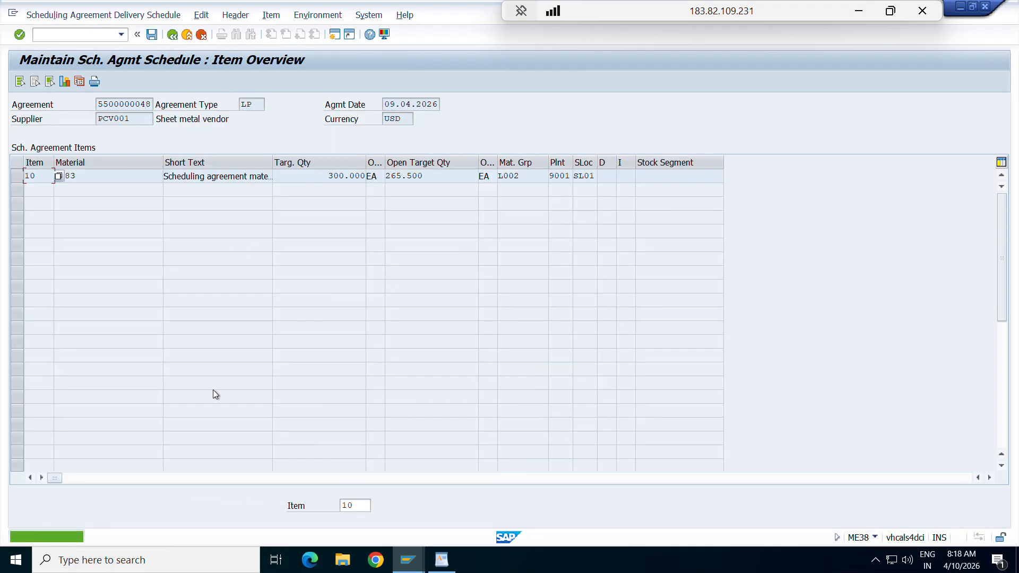
click(442, 560)
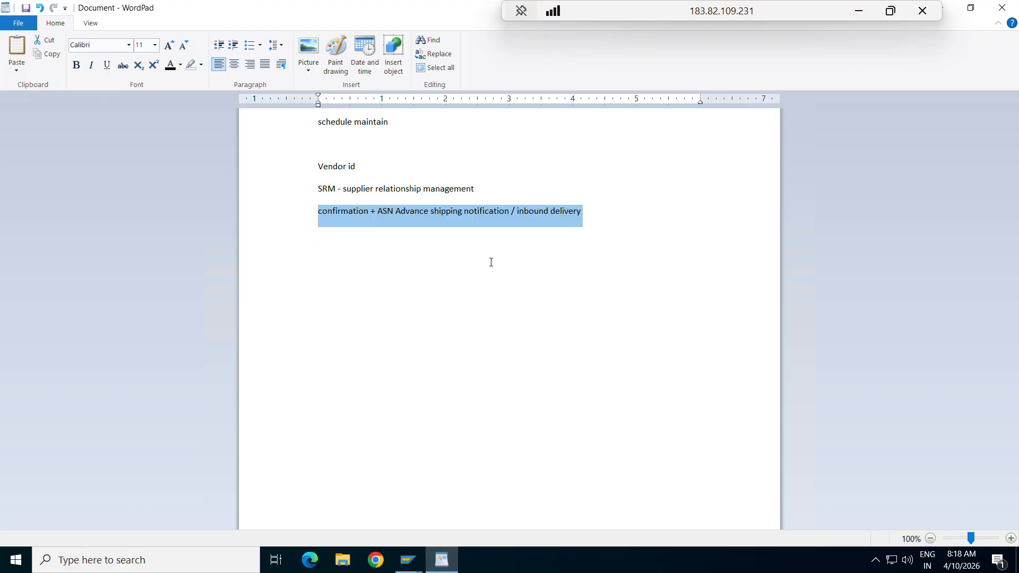
click(560, 211)
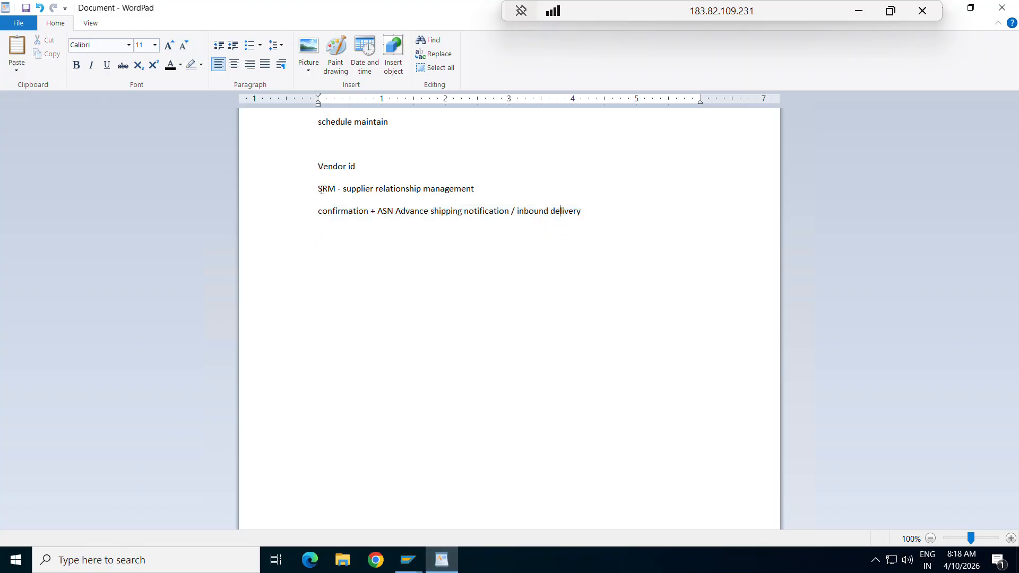
drag(322, 190, 466, 190)
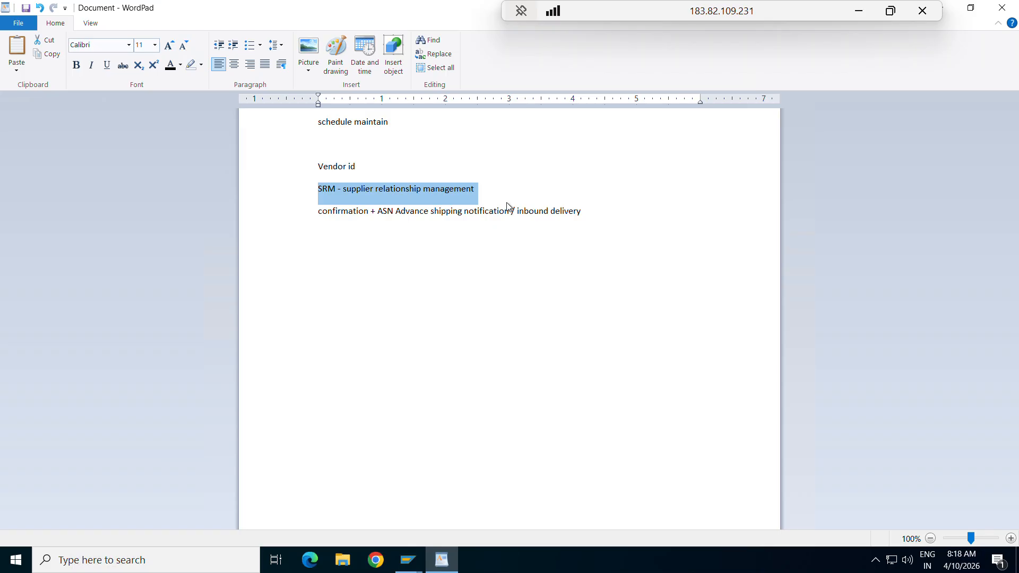
drag(372, 211, 498, 209)
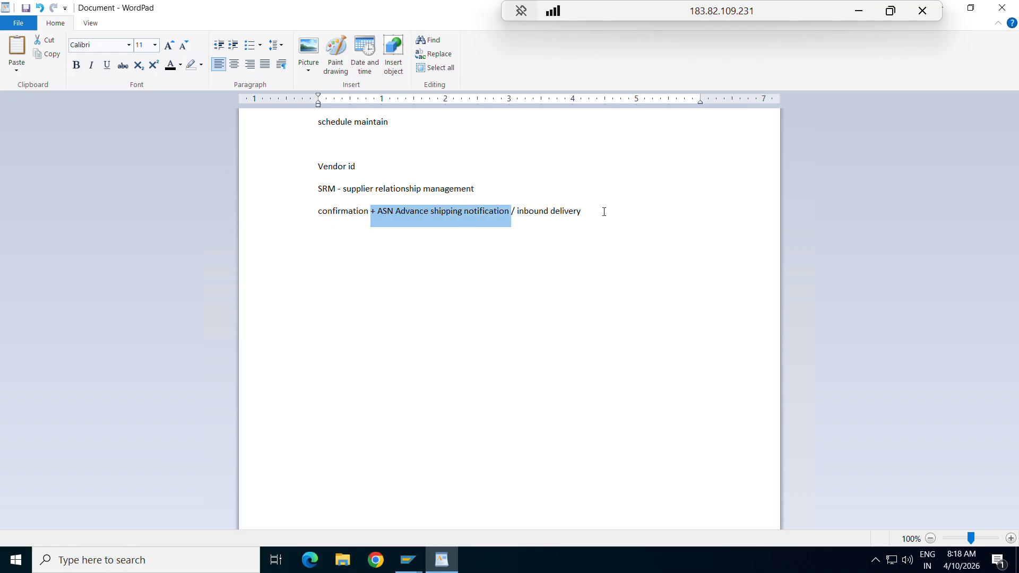
drag(604, 212, 300, 216)
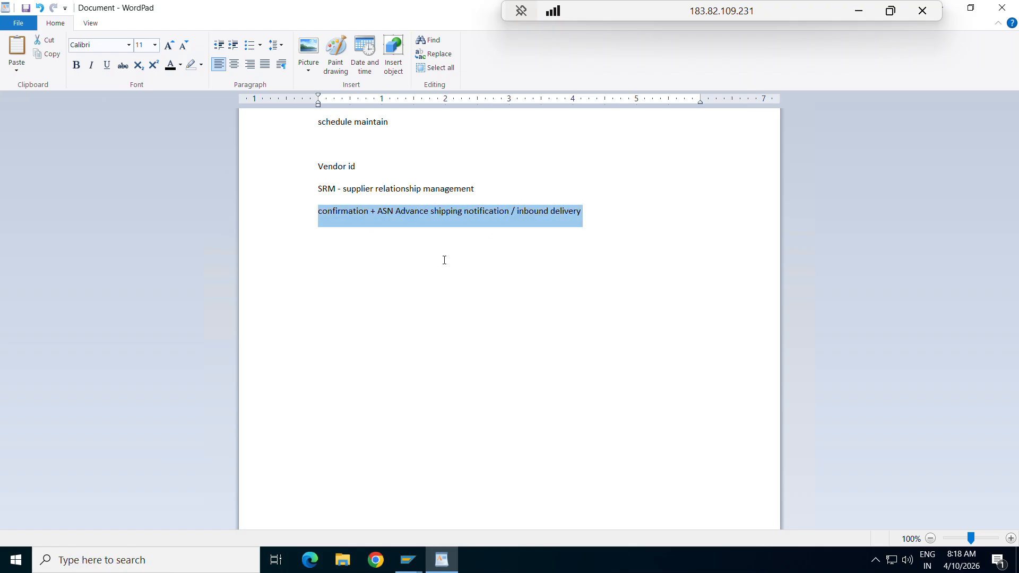
click(460, 223)
drag(584, 211, 357, 211)
click(552, 211)
- Switch to the free SAP Easy Access session and start transaction VL31N for supplier PCV001
click(407, 560)
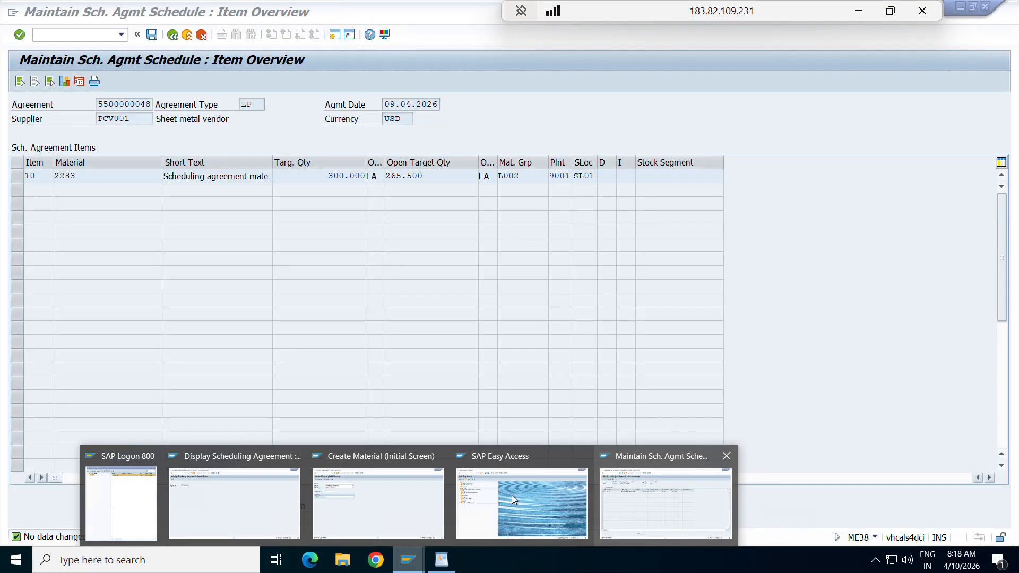
click(512, 495)
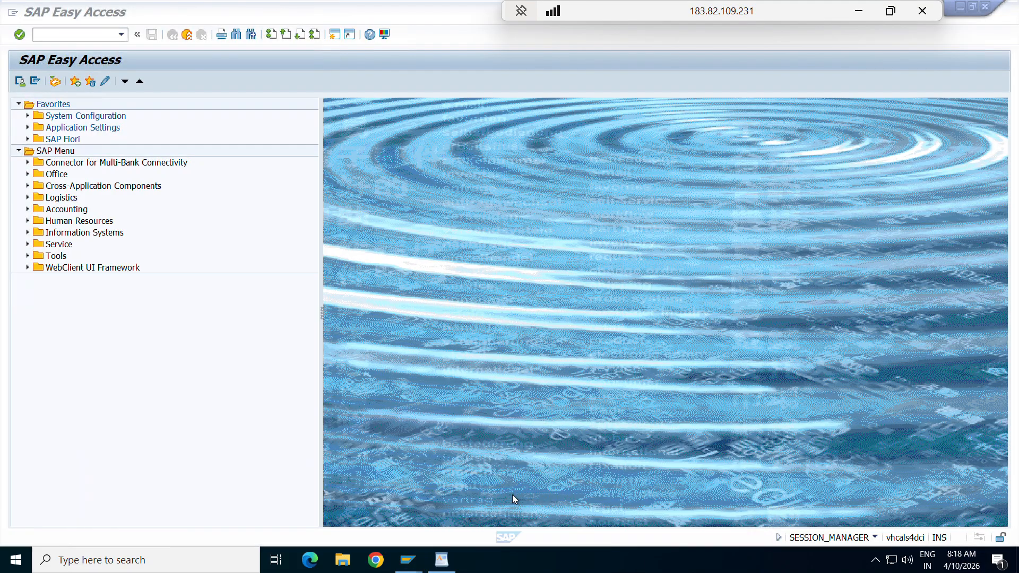
text(vl31n)
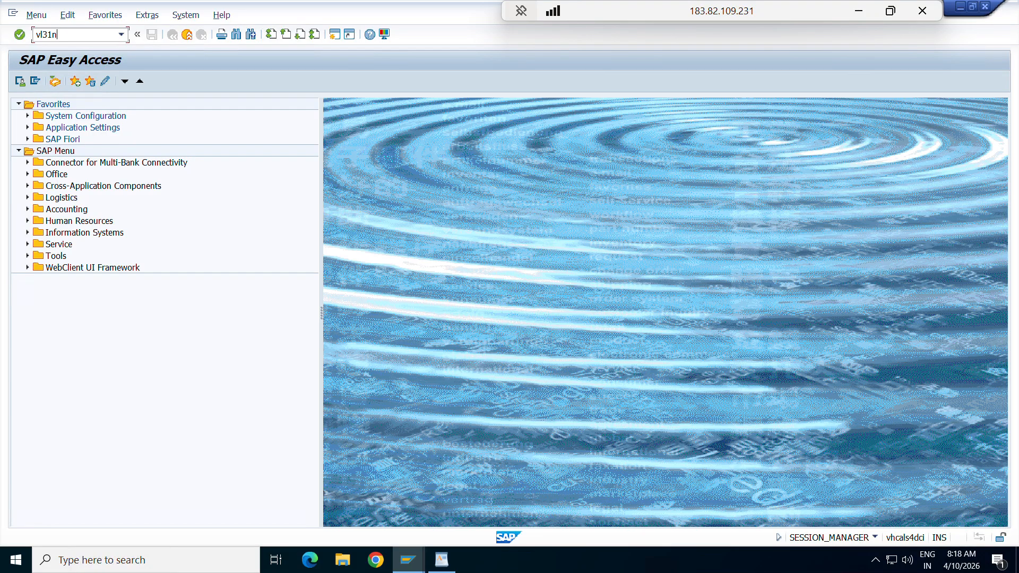
key(Return)
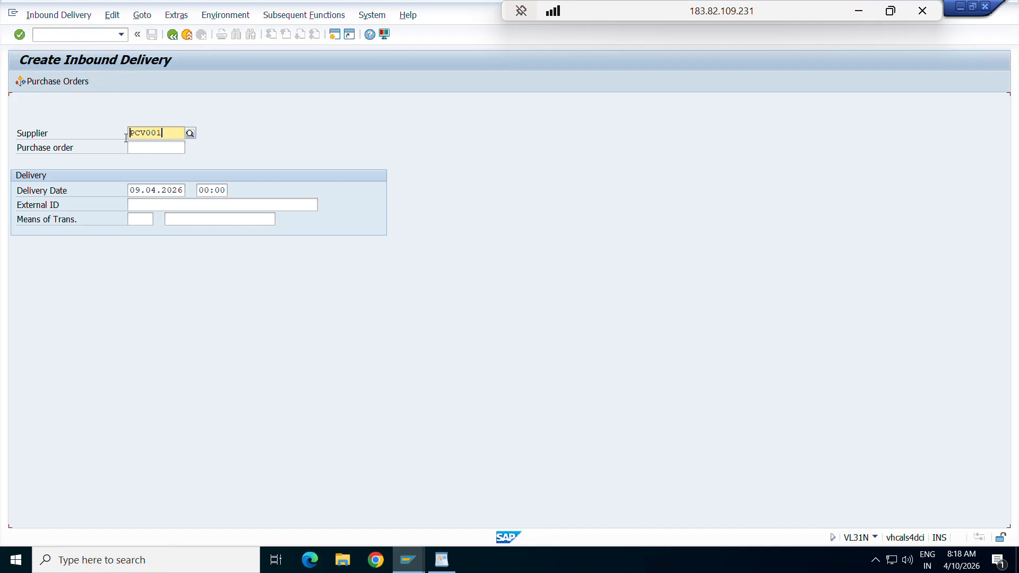
drag(160, 132, 121, 131)
click(169, 133)
click(142, 150)
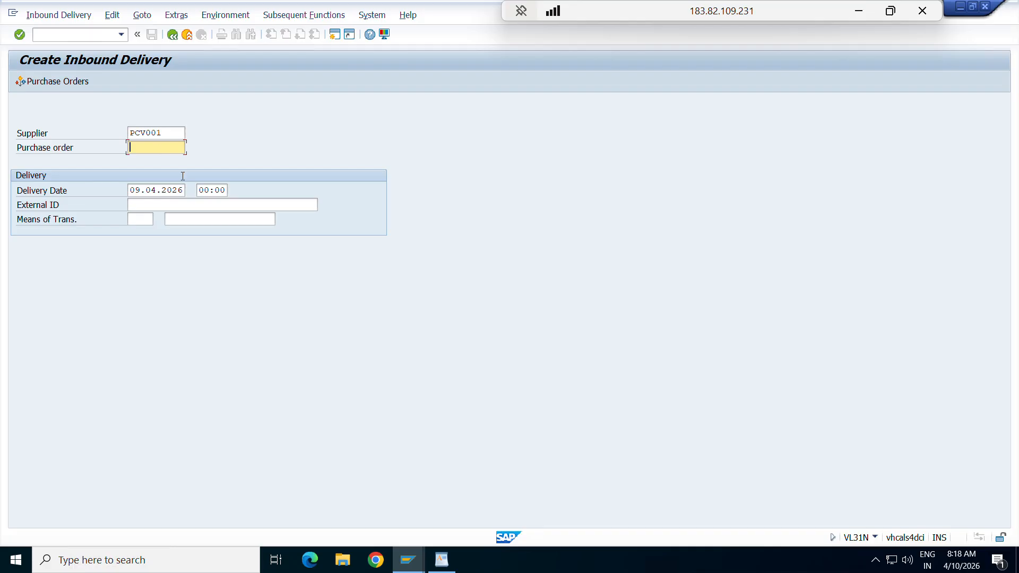
- Copy the agreement number from the Display Scheduling Agreement session into the inbound delivery's Purchase order field and try to create the delivery
click(403, 548)
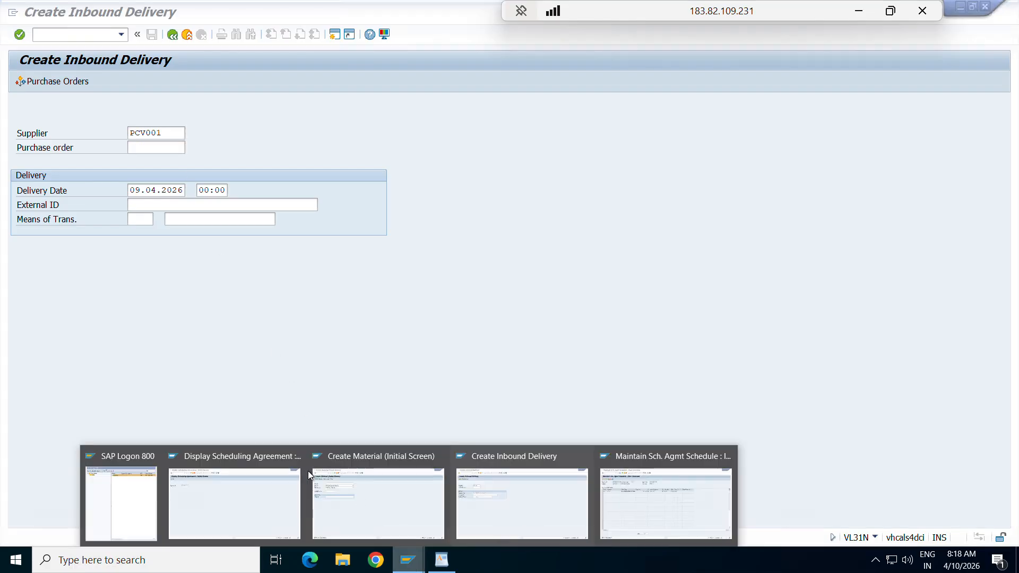
click(273, 493)
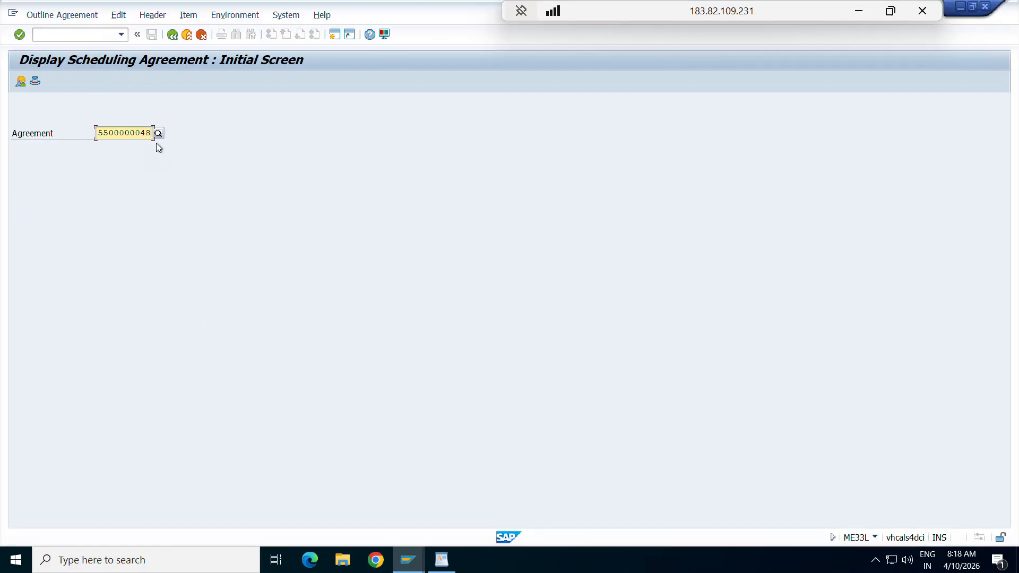
drag(151, 133, 88, 132)
key(ctrl+c)
key(alt+Tab)
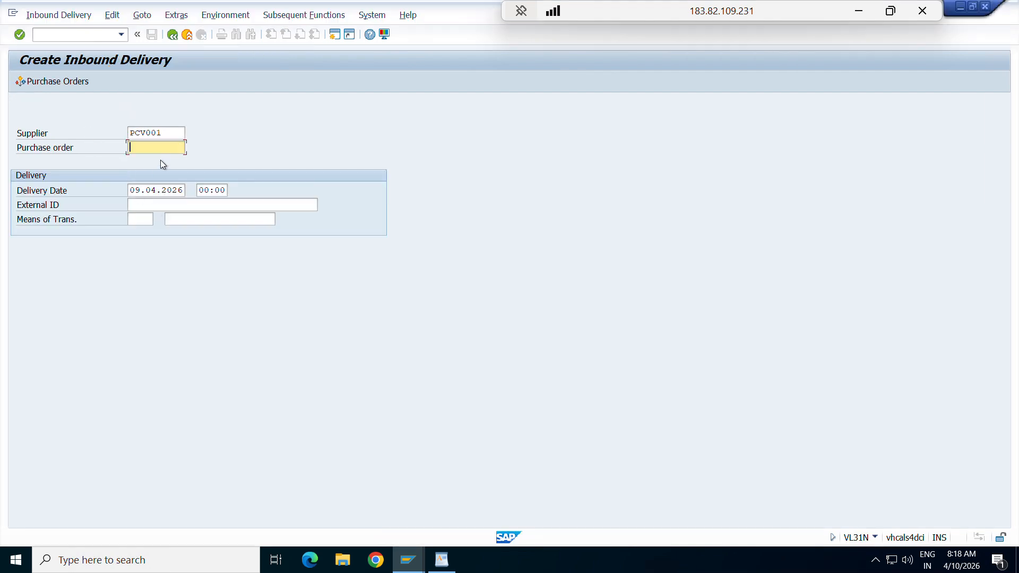
key(ctrl+v)
key(Return)
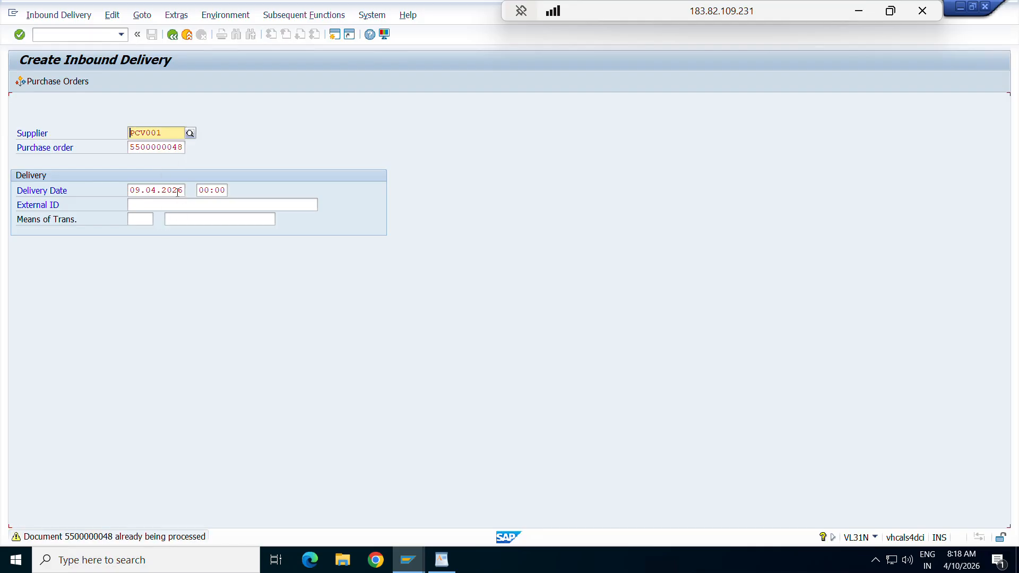
key(Return)
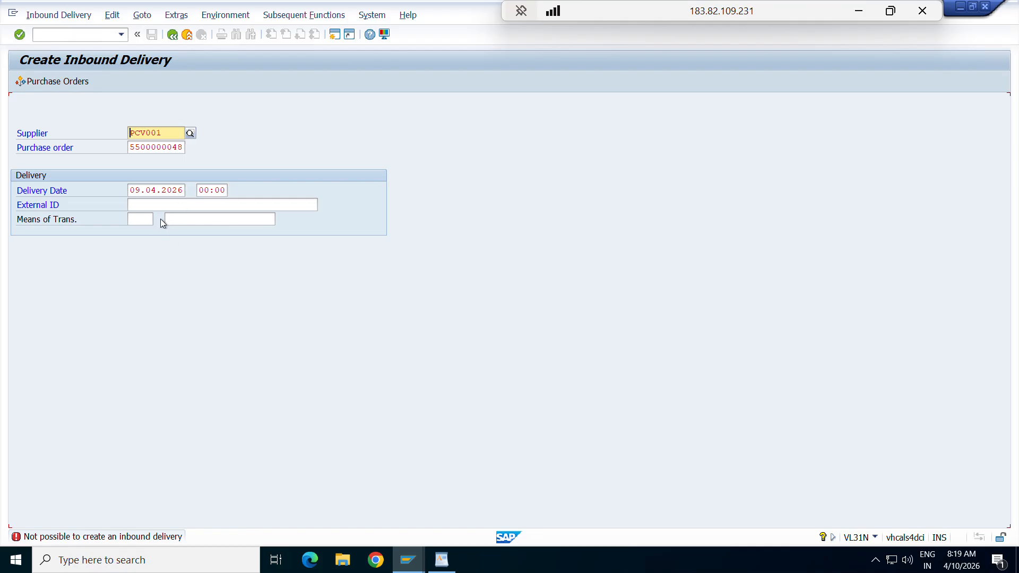
- Close the Create Material session and leave the scheduling agreement's item overview for the ME38 initial screen
click(407, 560)
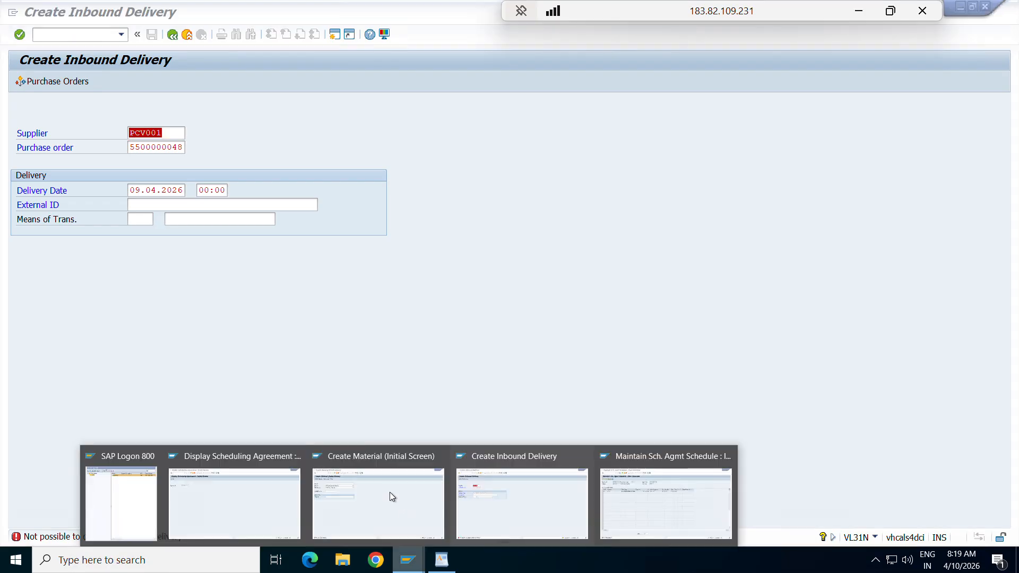
mouse_move(355, 501)
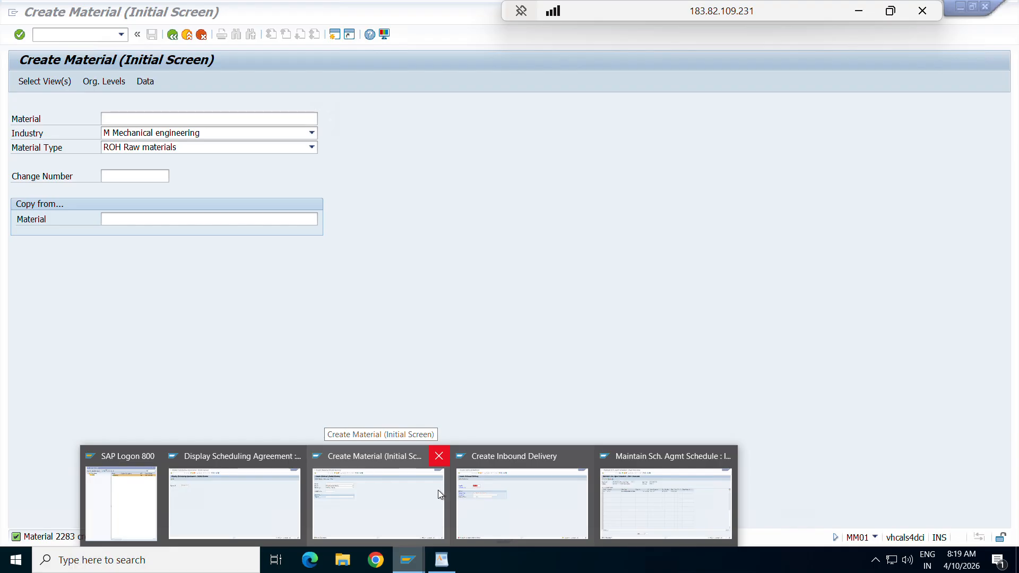
click(439, 457)
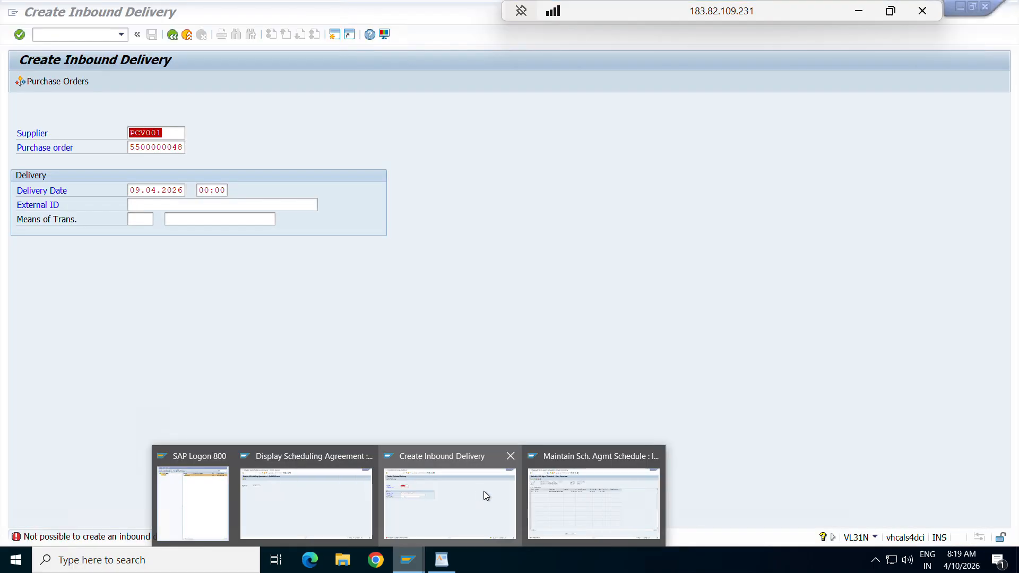
click(594, 496)
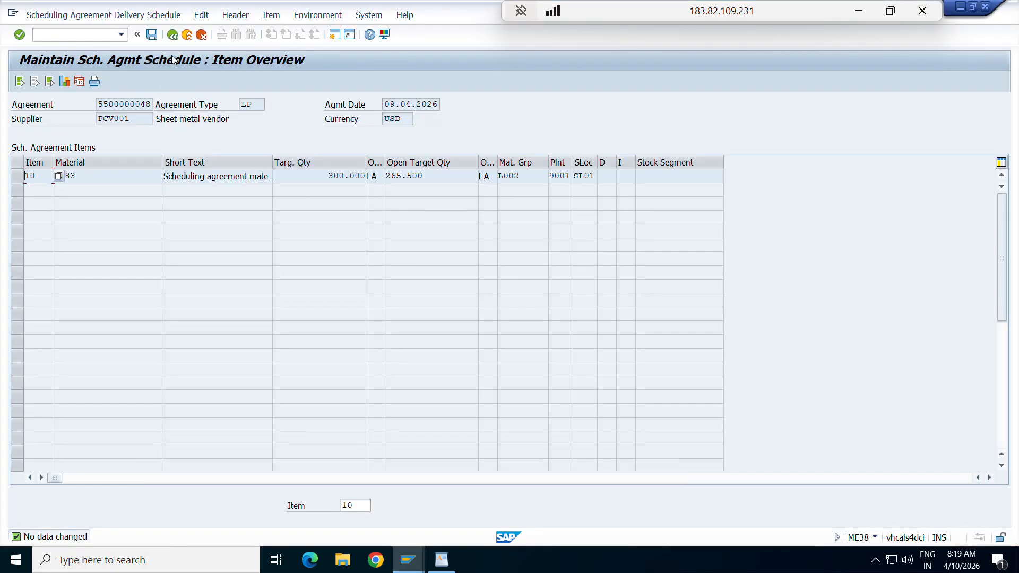
click(173, 34)
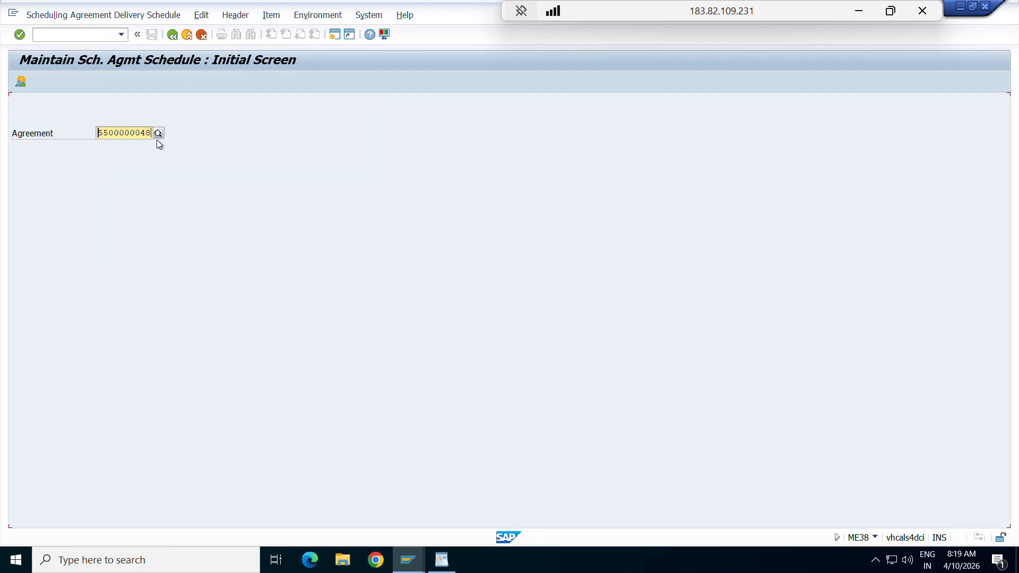
- Retry creating the inbound delivery for supplier PCV001, examine the message log for item 10 and return to the entry screen
key(alt+Tab)
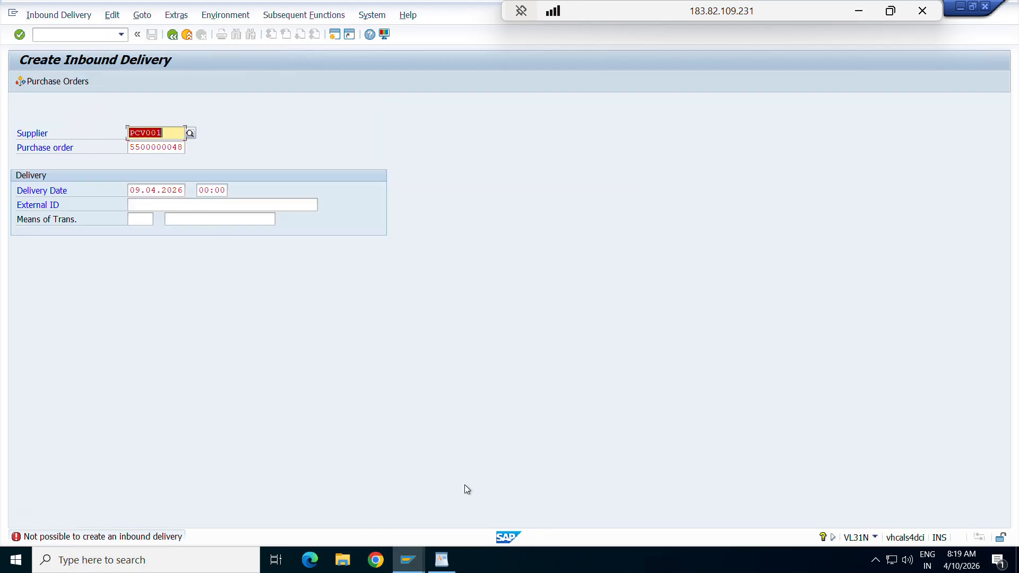
mouse_move(399, 565)
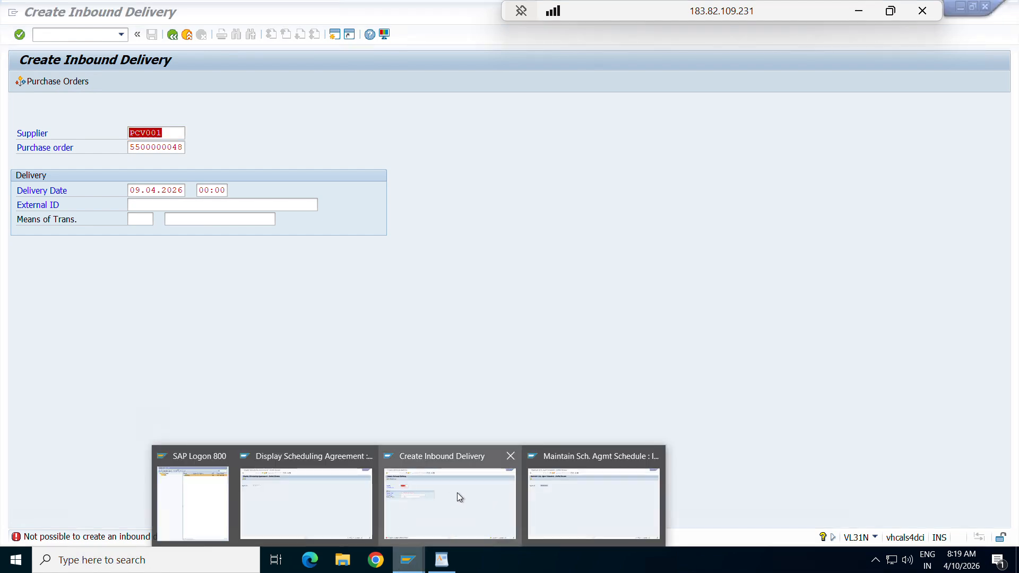
mouse_move(339, 497)
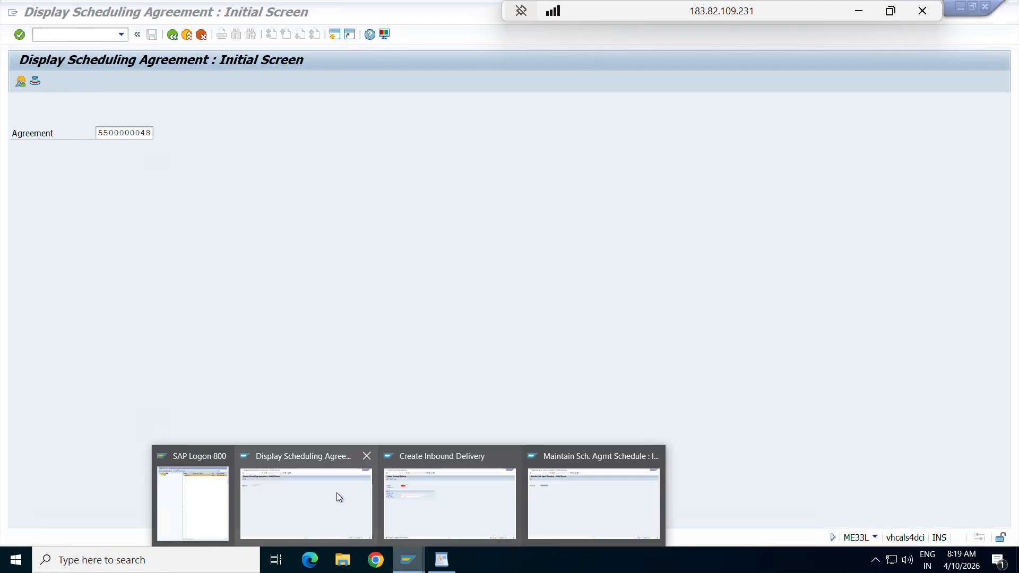
click(390, 492)
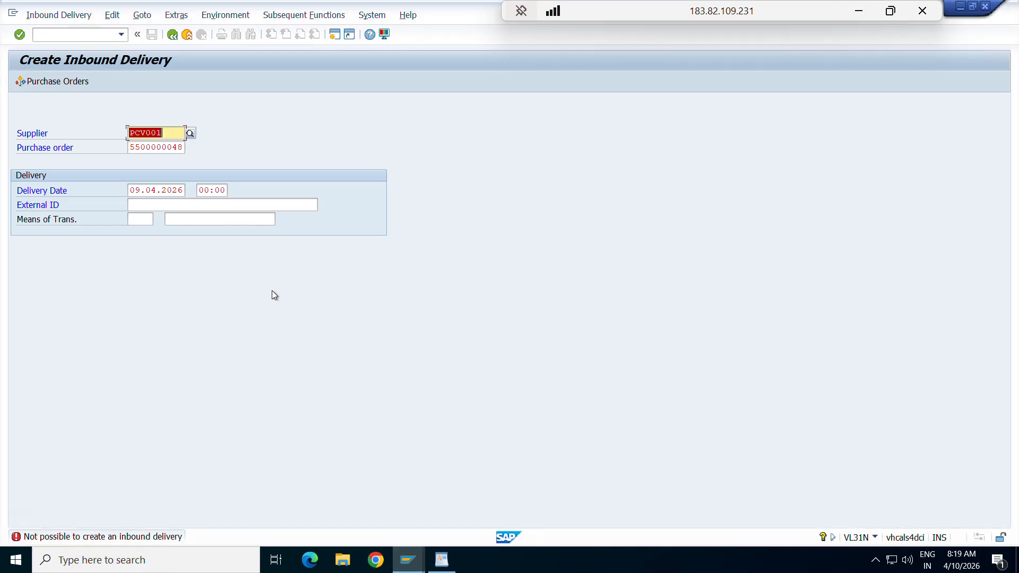
key(Return)
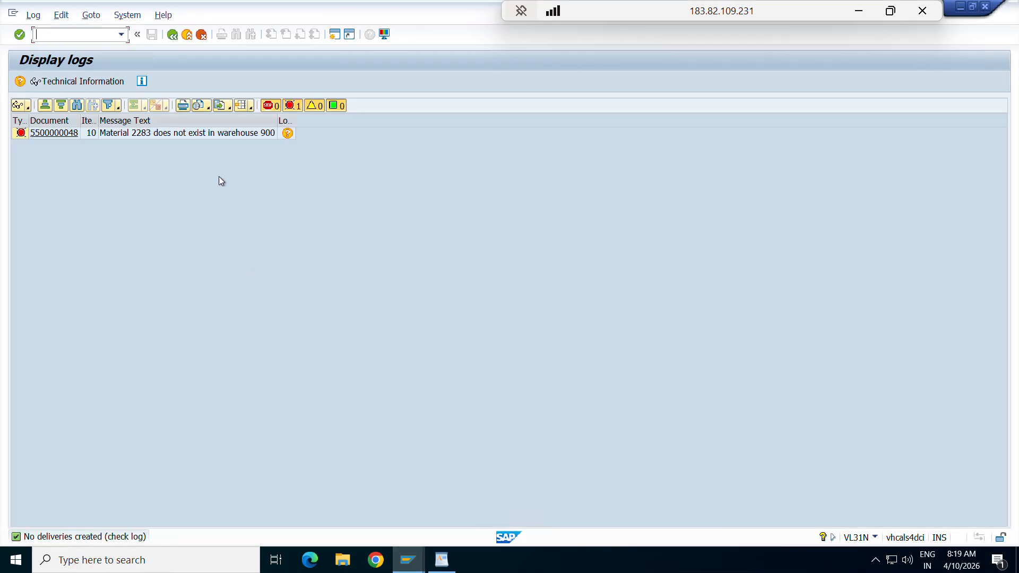
click(183, 135)
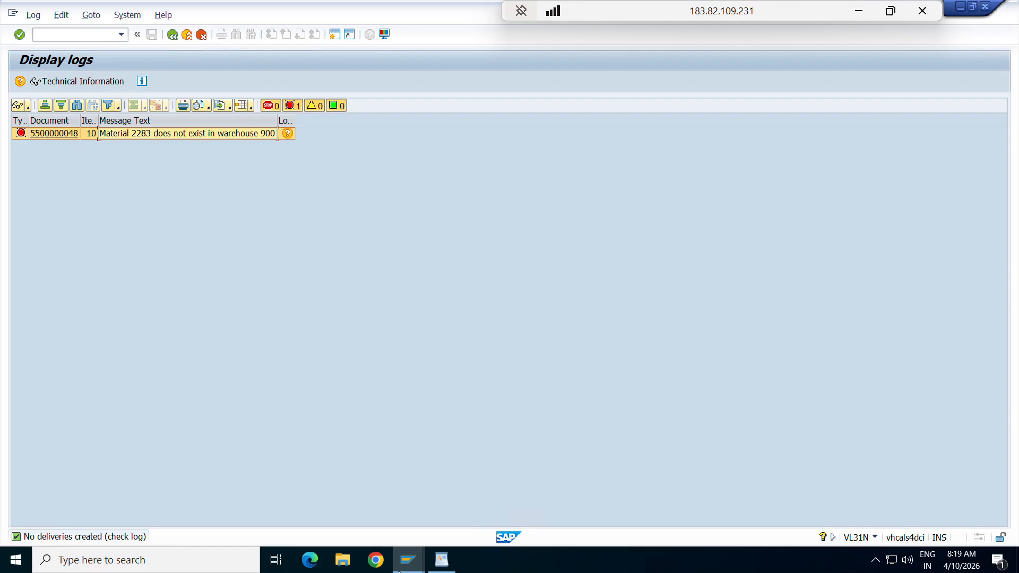
click(172, 35)
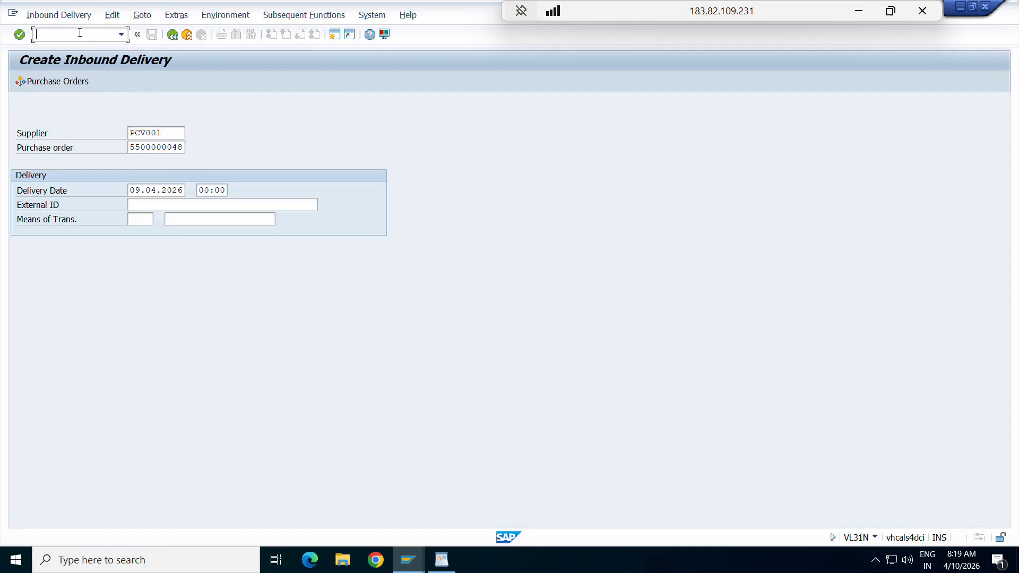
- Open Change Material (MM02) in a new session and switch that session to Create Material (MM01)
text(/omm02)
key(Return)
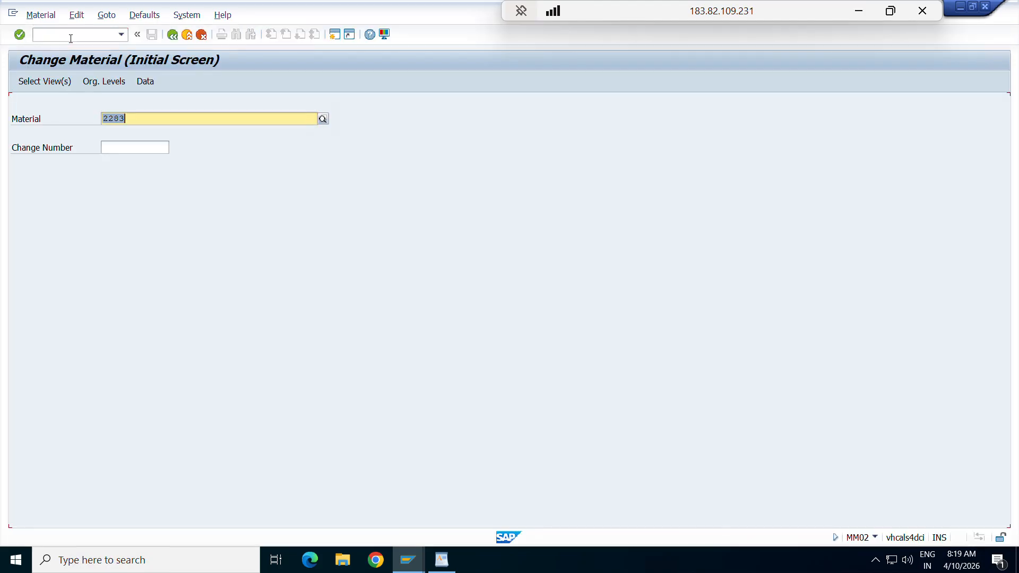
click(70, 38)
text(/o)
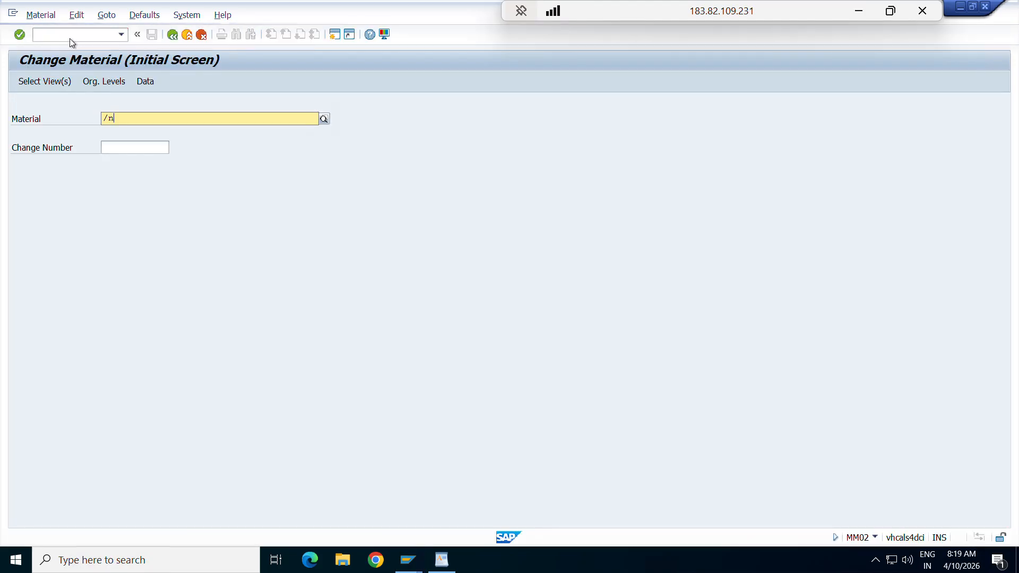
key(BackSpace)
key(BackSpace)
click(70, 39)
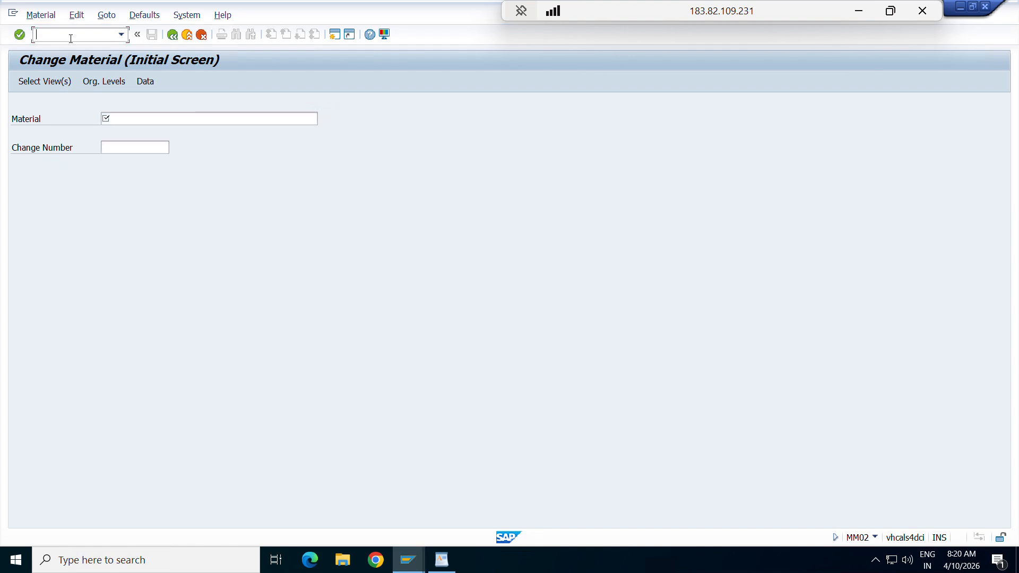
text(/nmm01)
key(Return)
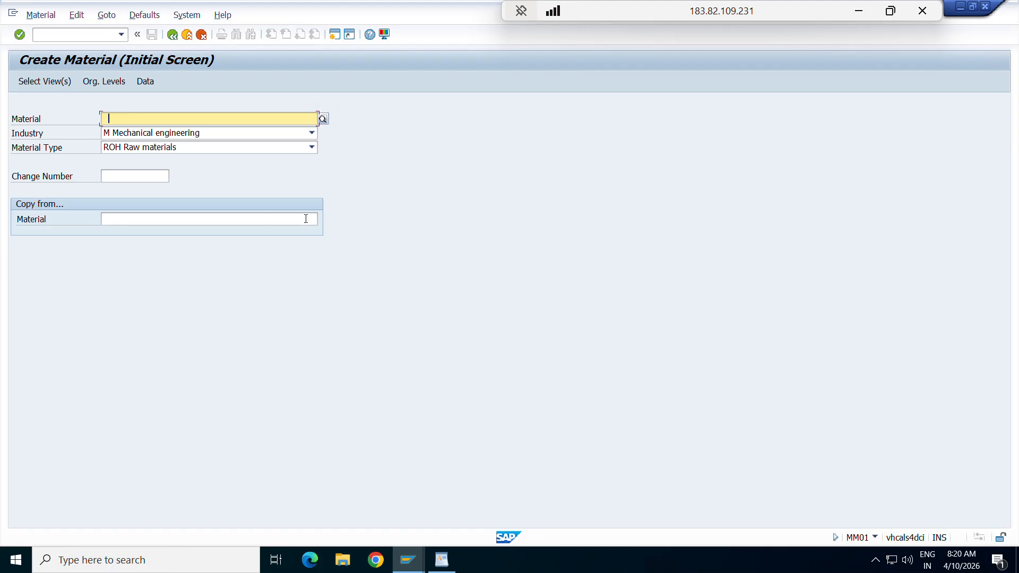
text(2)
- Open the scheduling agreement's item overview in the Display Scheduling Agreement session to look up its material number
click(144, 131)
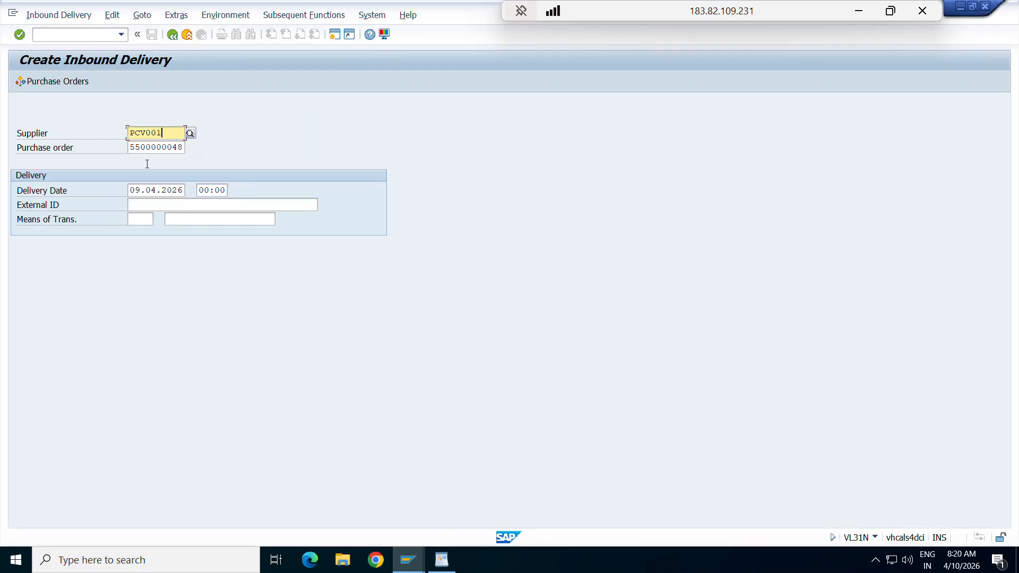
click(408, 560)
click(246, 498)
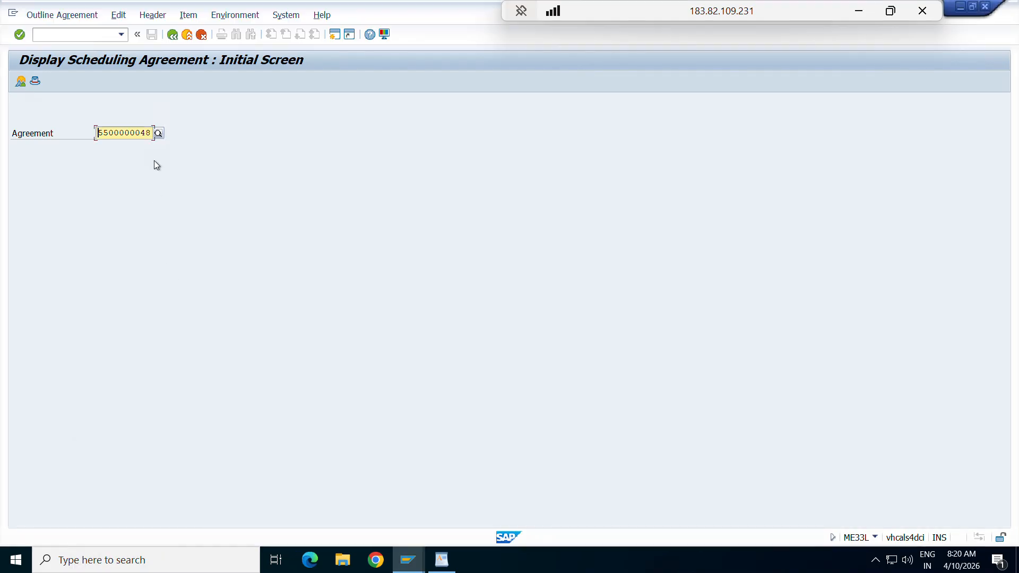
click(63, 16)
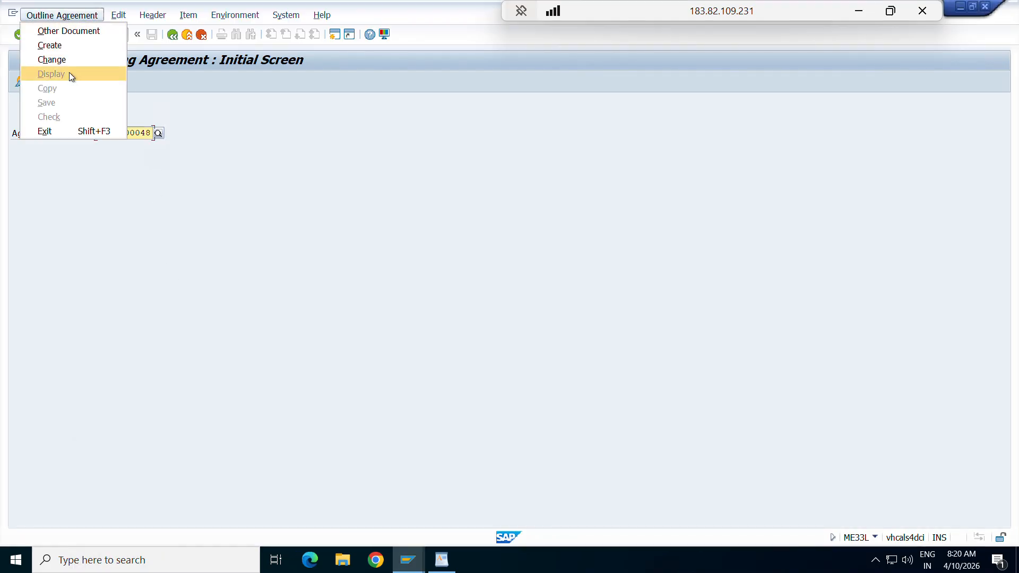
click(254, 134)
key(Return)
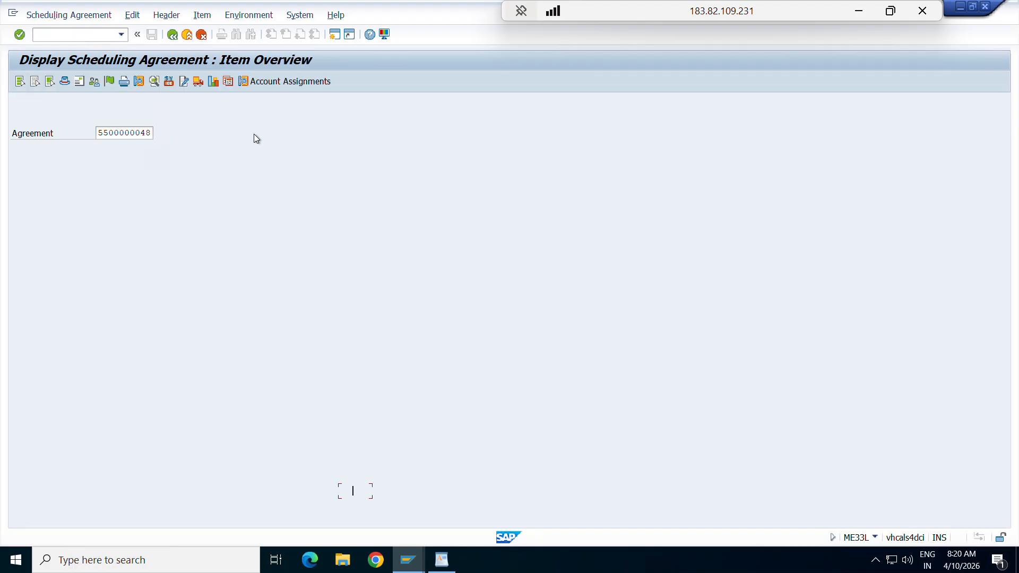
key(alt+Tab)
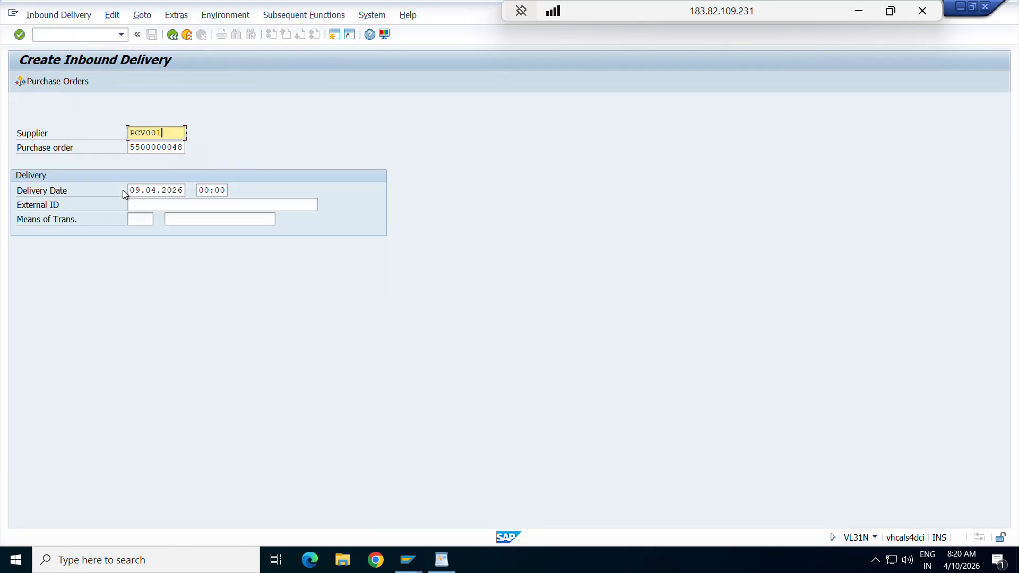
- Return to the Create Material session, replace the material number with 2283 and bring up its view selection
key(alt+Tab)
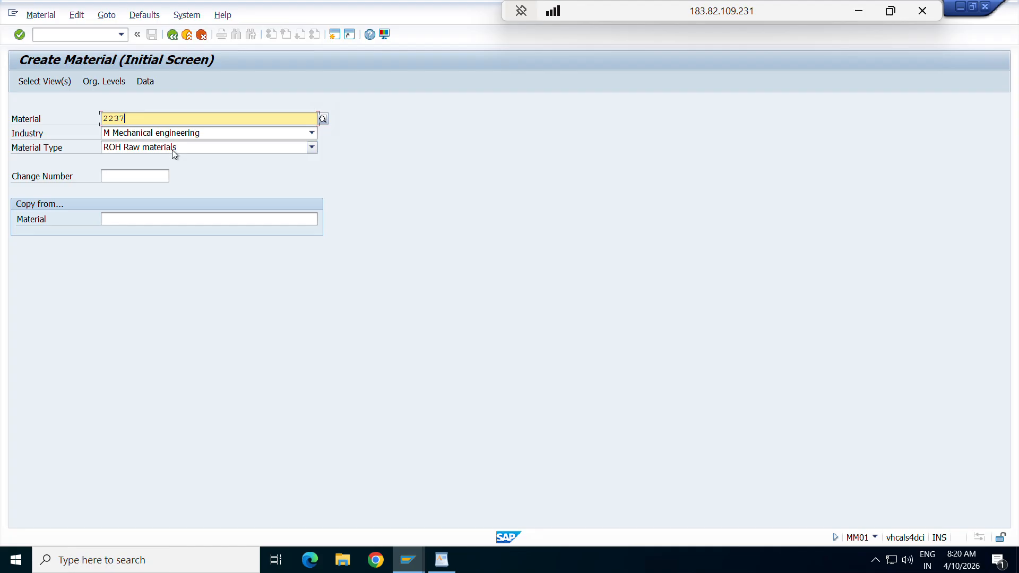
key(BackSpace)
key(BackSpace)
key(BackSpace)
key(BackSpace)
key(Return)
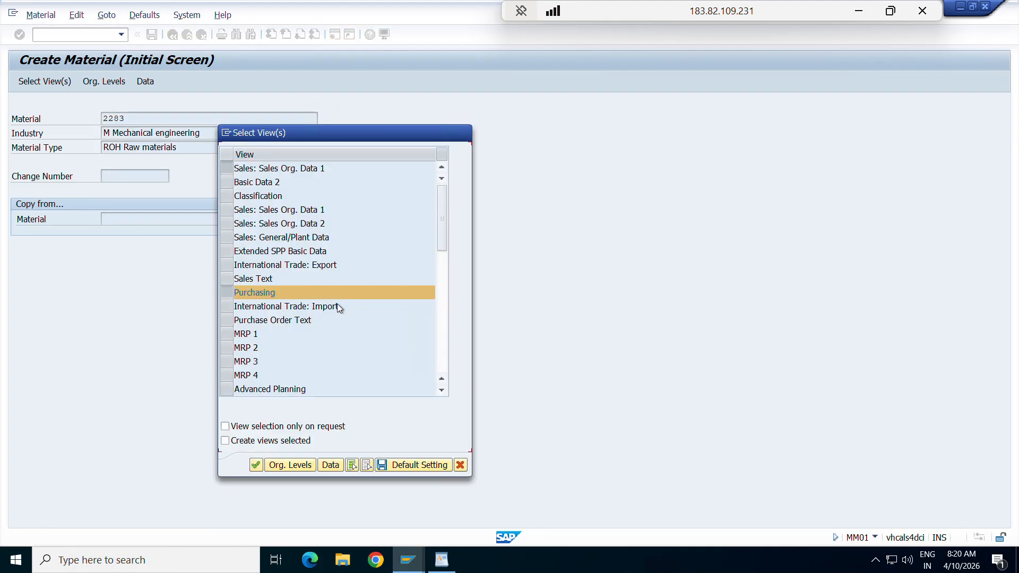
- Add the Warehouse Management 1 and Warehouse Management 2 views to the selection for material 2283 and confirm it
drag(442, 210, 441, 231)
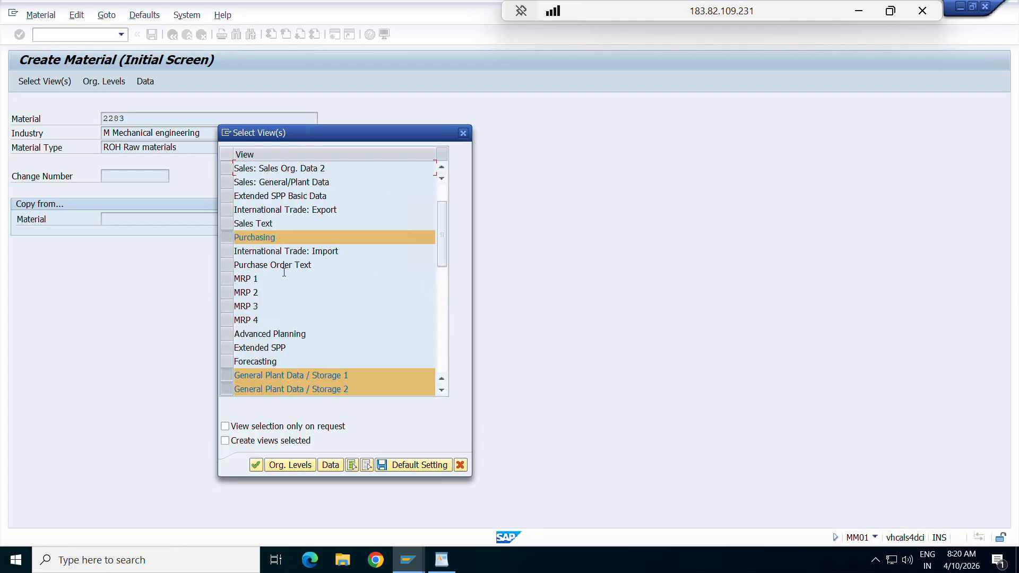
scroll(401, 289, down, 3)
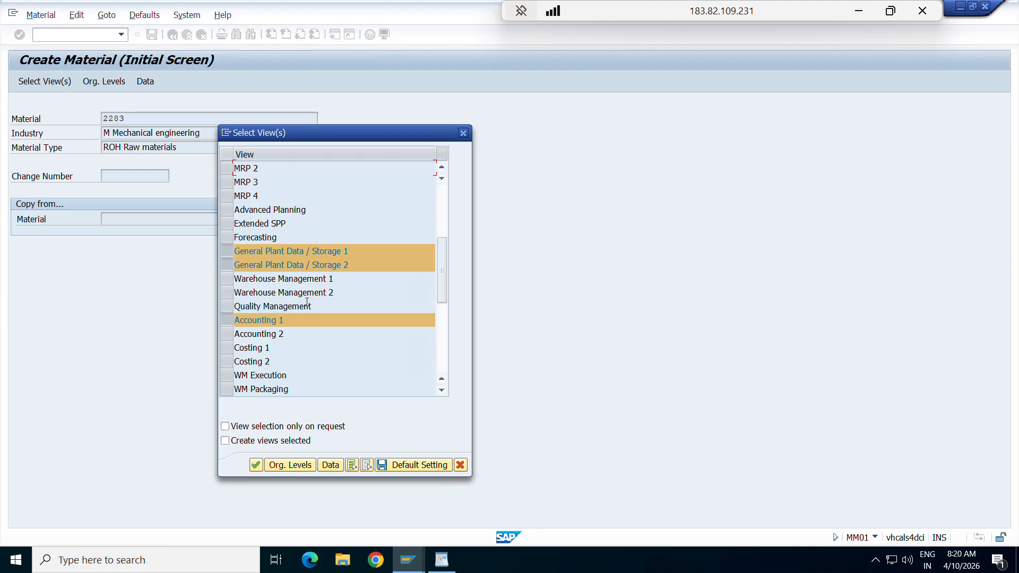
click(227, 278)
click(230, 295)
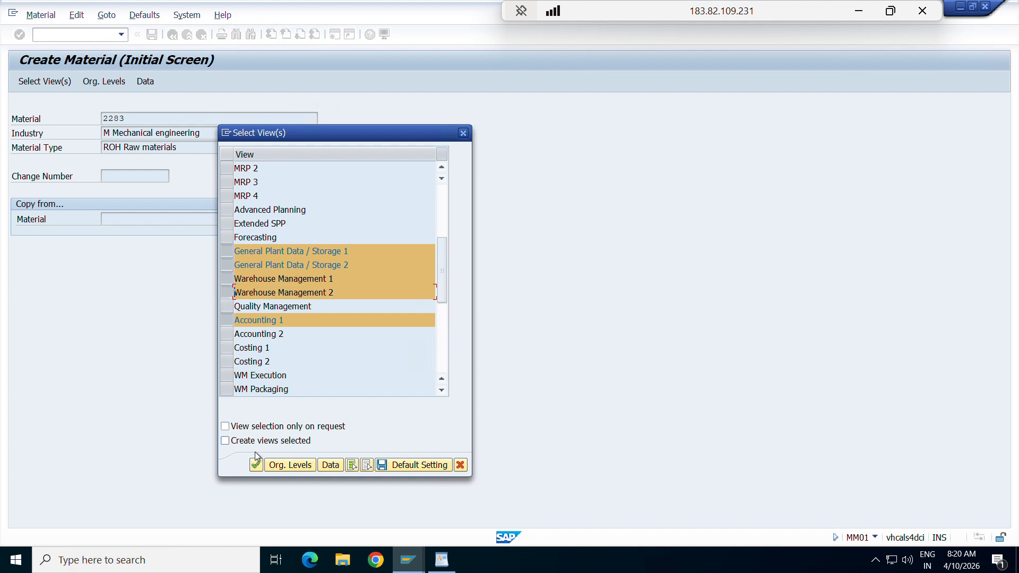
click(254, 466)
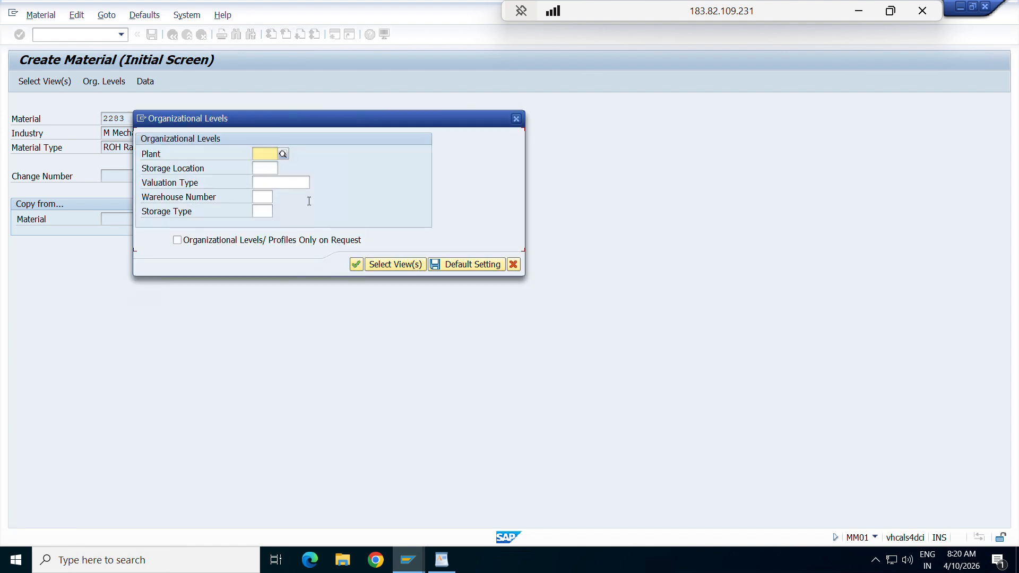
- Set the organizational levels to plant 9001, storage location SL01, warehouse number 900 and storage type 001, and confirm them
text(9001)
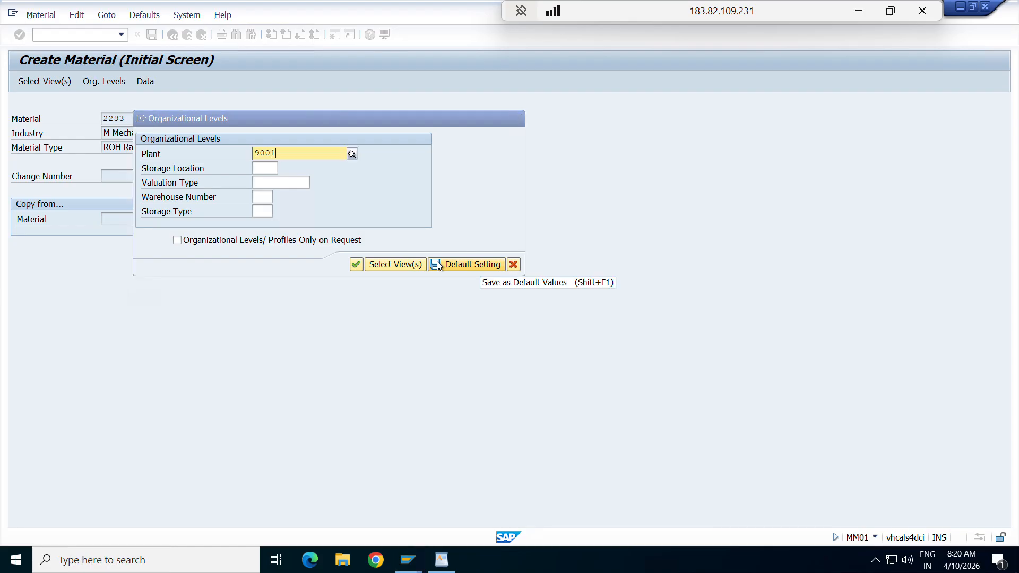
click(285, 183)
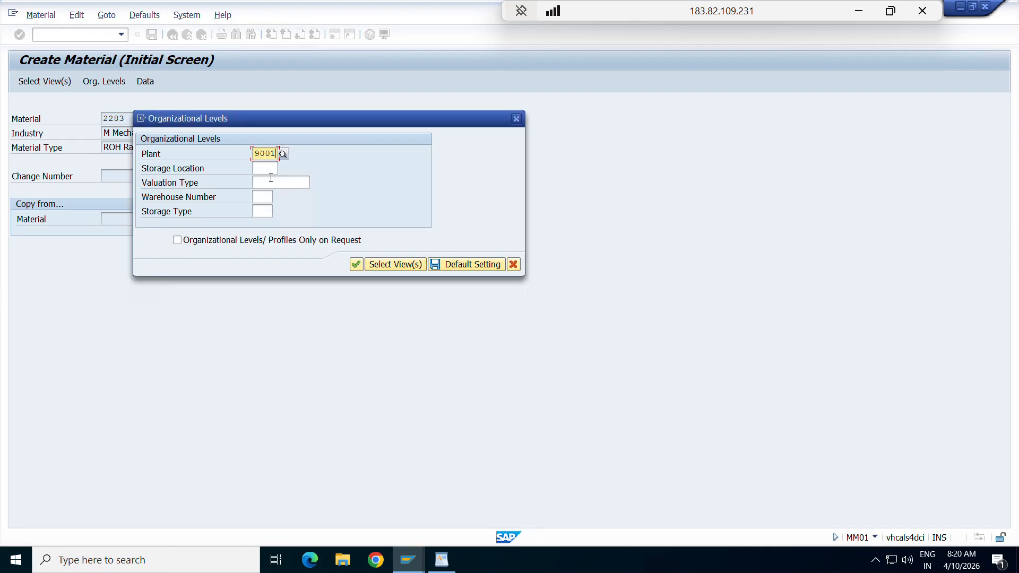
click(270, 169)
text(sl01)
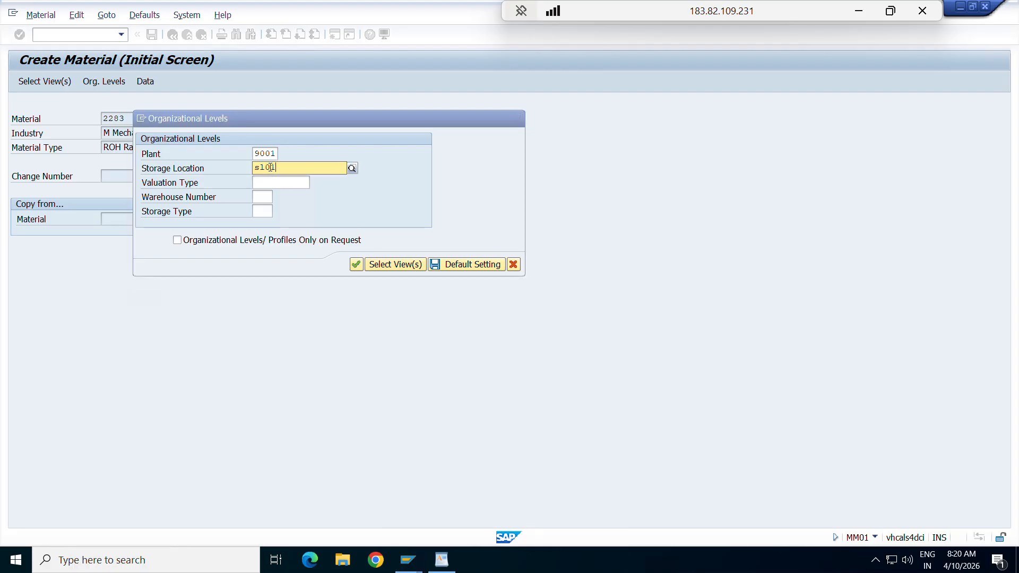
click(258, 196)
click(257, 198)
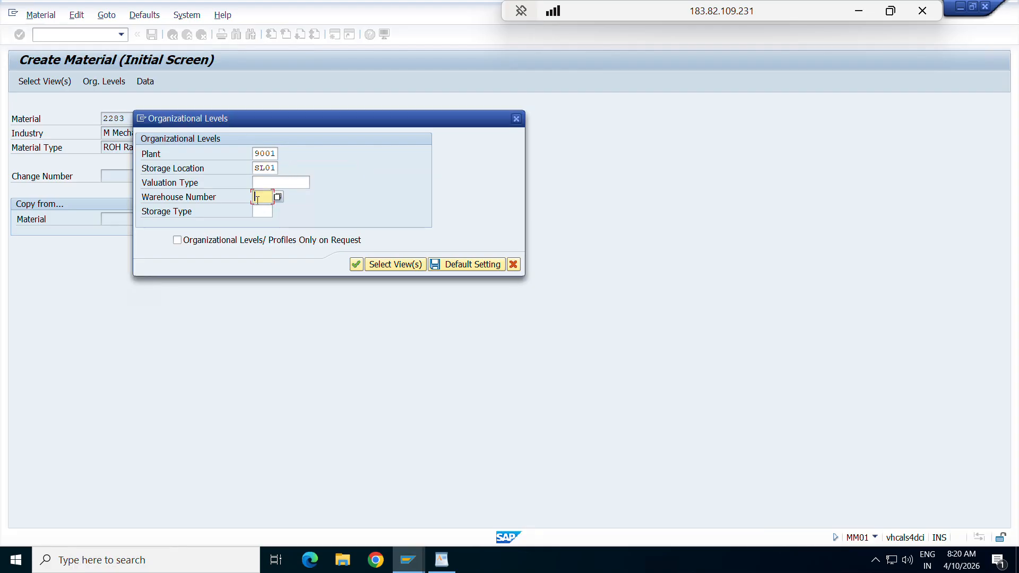
text(900)
click(278, 211)
scroll(188, 303, down, 1)
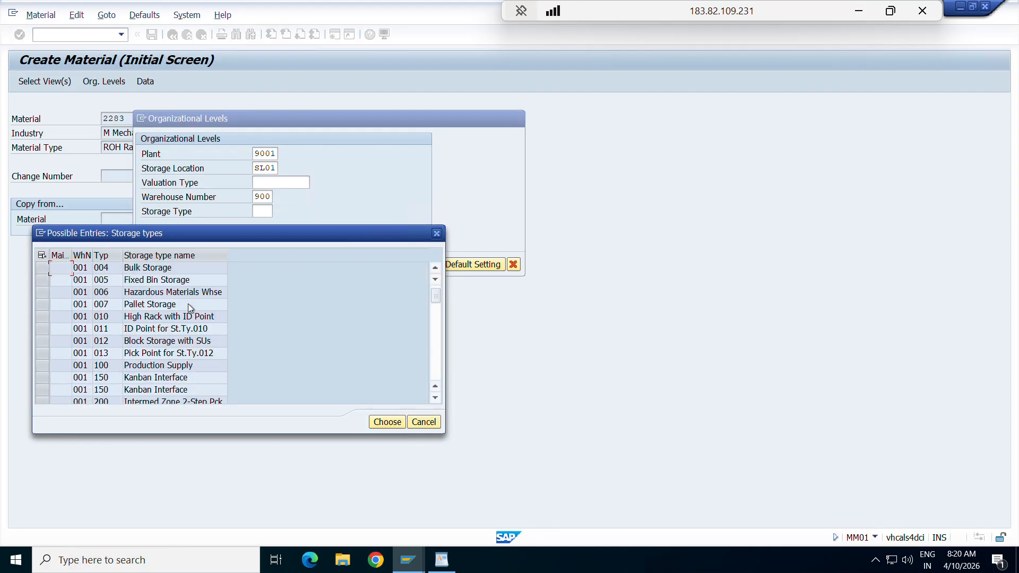
scroll(188, 303, down, 10)
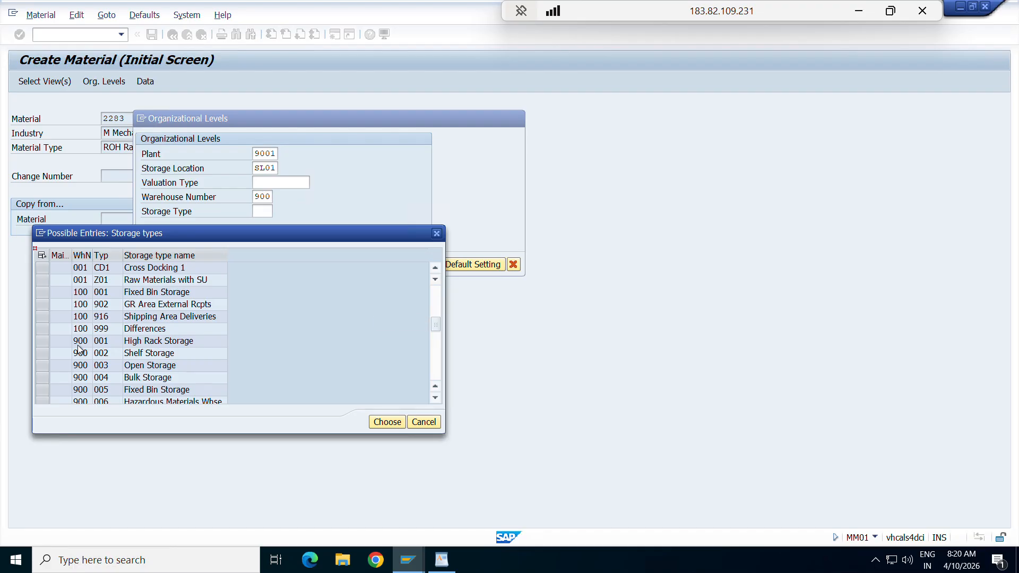
double_click(101, 341)
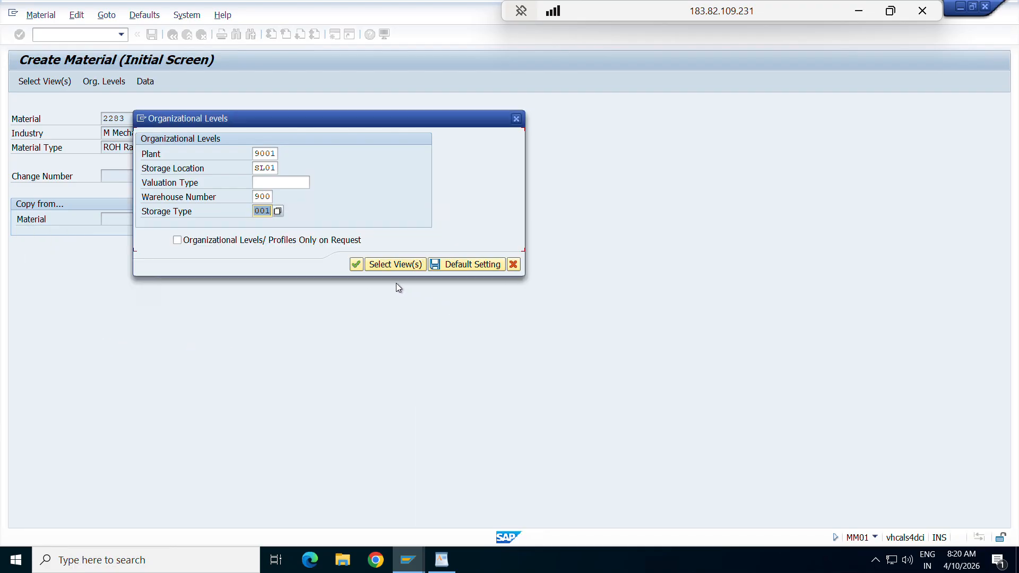
click(356, 264)
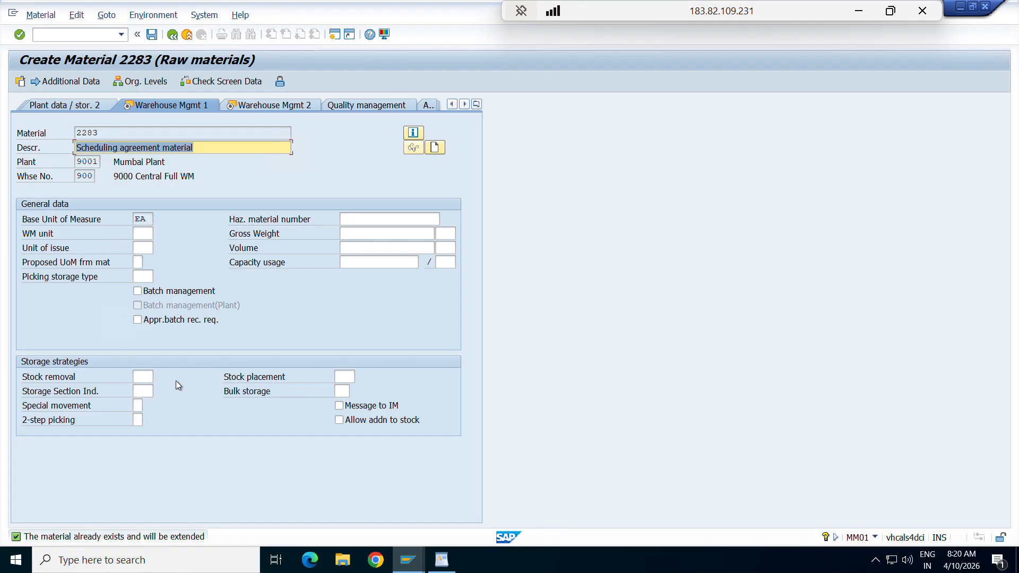
- Set the storage strategies to stock removal 001, stock placement 001 and storage section indicator FMI, and continue to Warehouse Mgmt 2
click(143, 376)
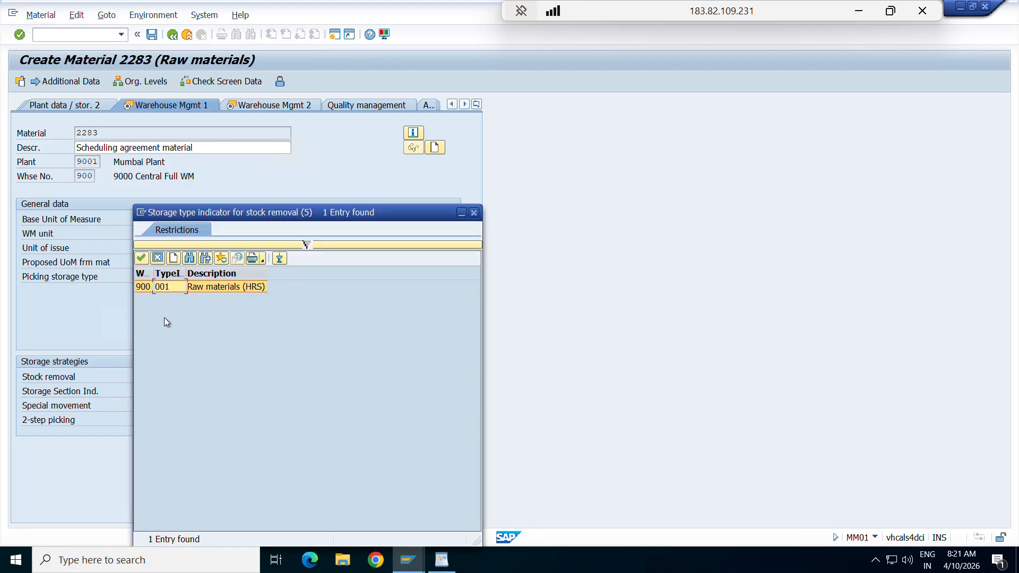
key(Return)
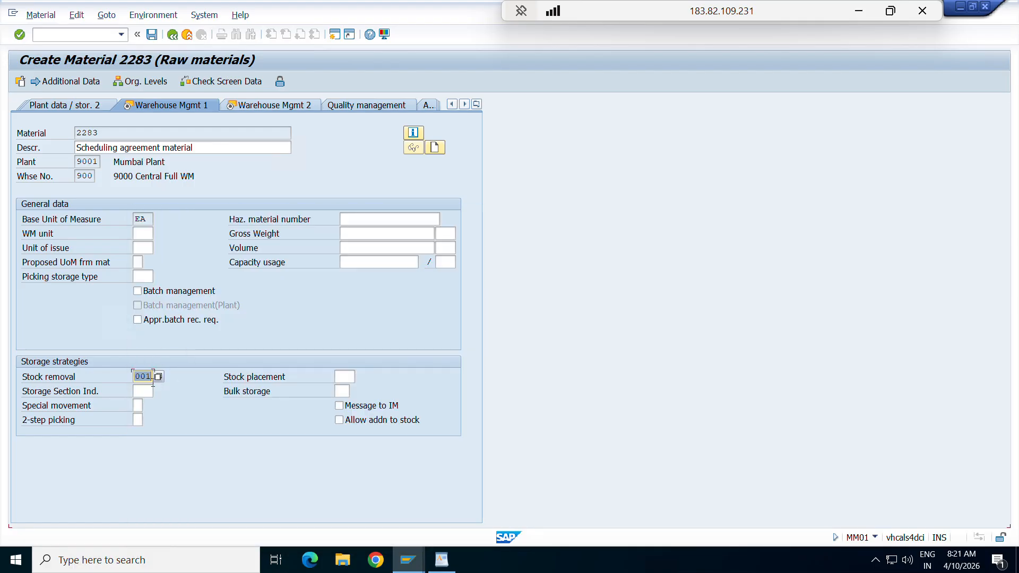
click(342, 376)
click(357, 376)
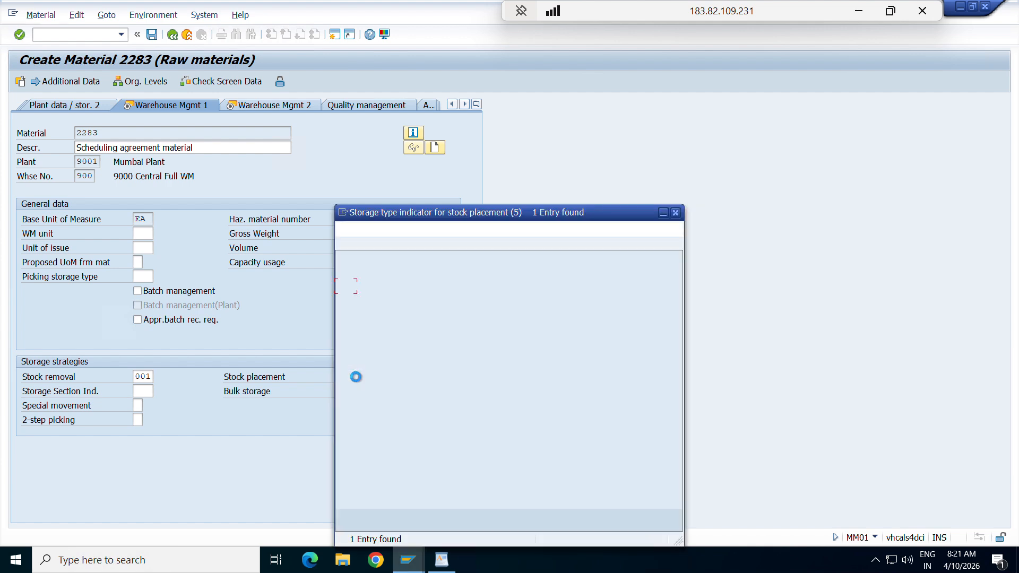
double_click(371, 289)
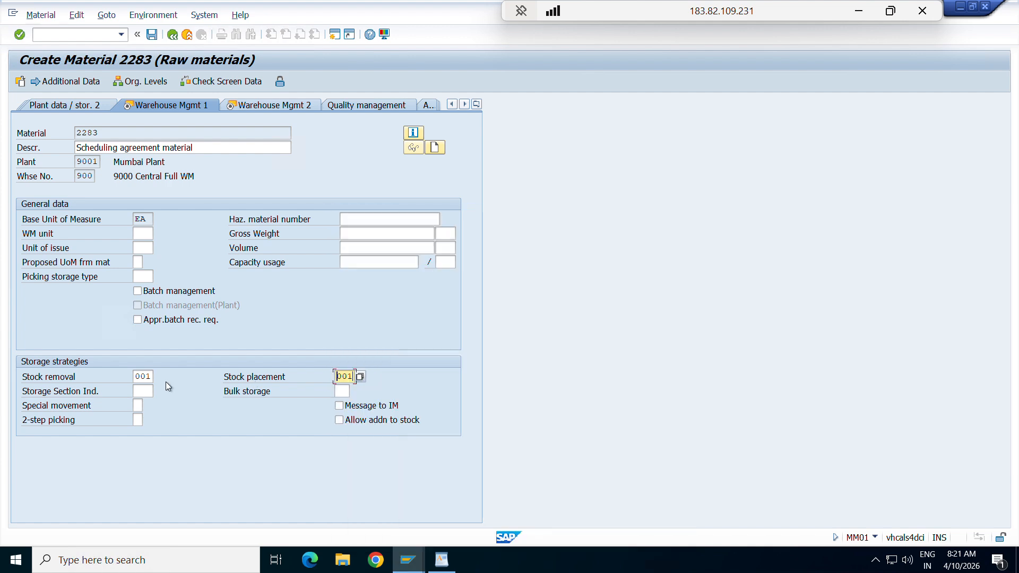
click(146, 390)
click(158, 391)
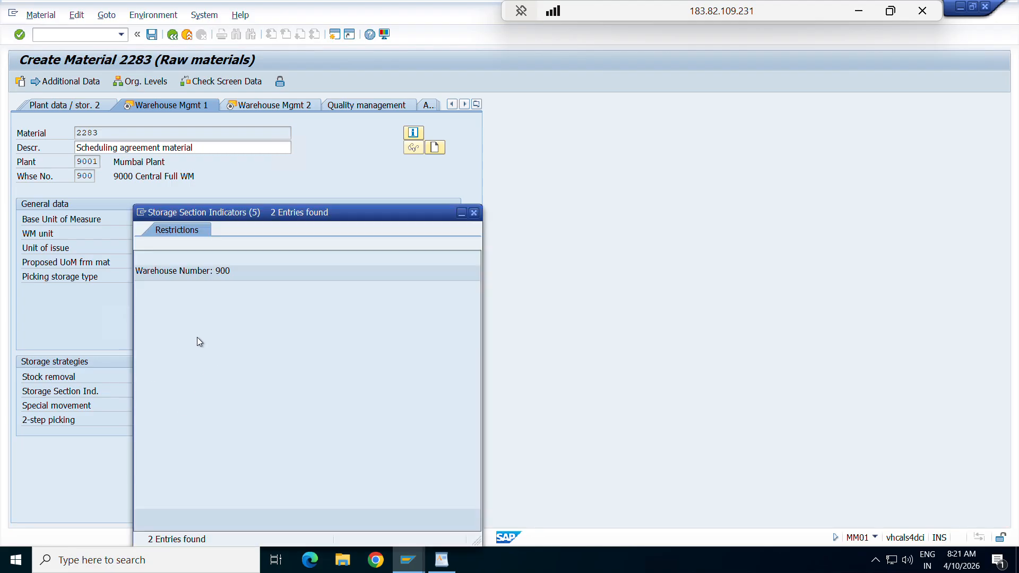
double_click(153, 307)
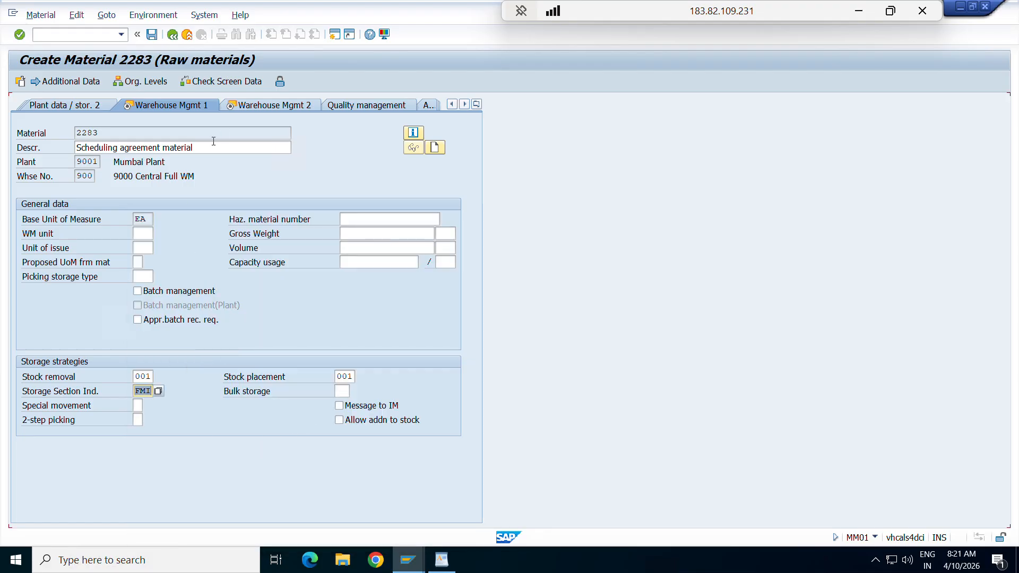
key(Return)
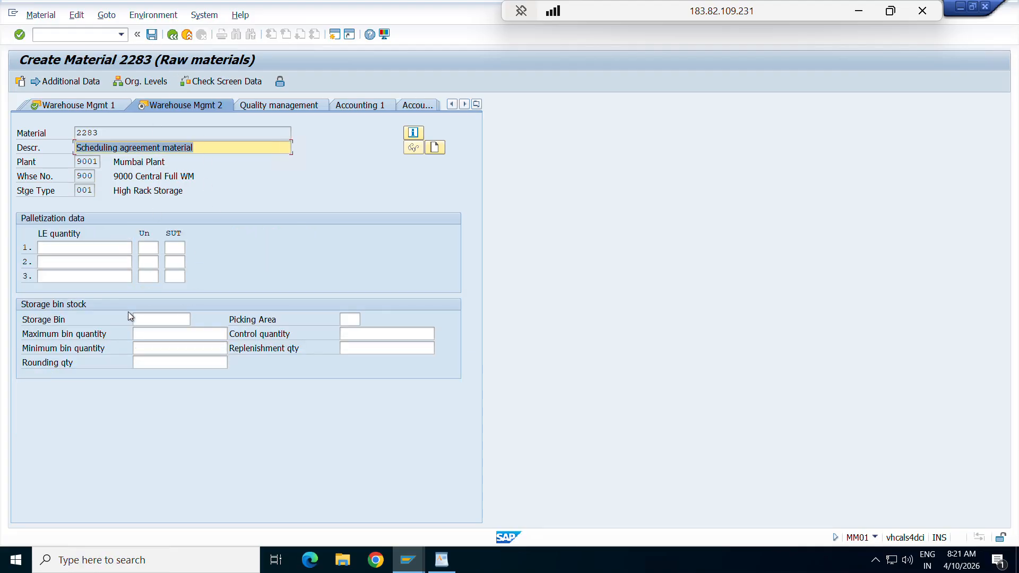
- Set the storage bin stock's picking area to 001, leave the storage bin empty and save the material
click(166, 317)
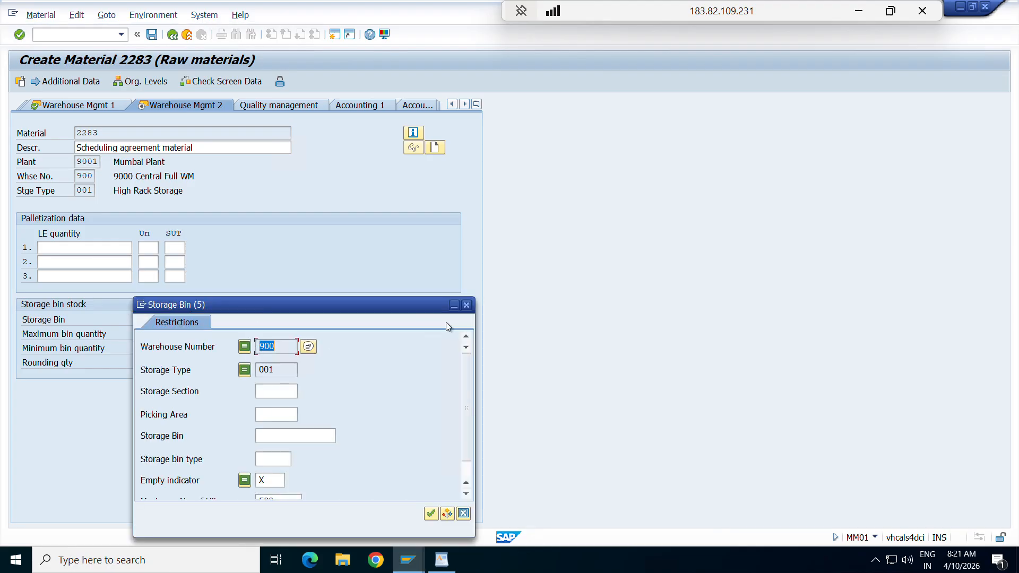
click(466, 305)
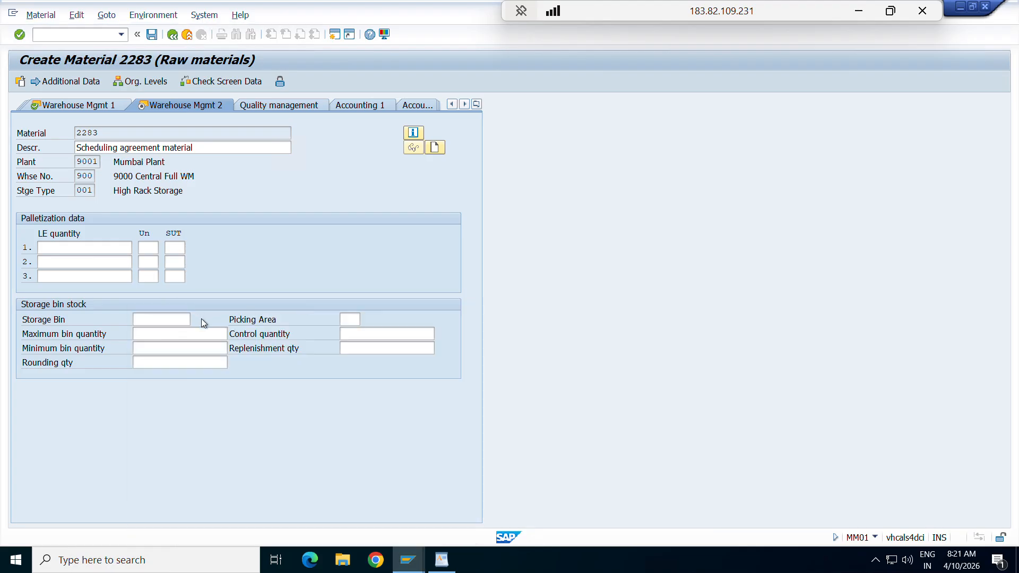
click(350, 320)
key(F4)
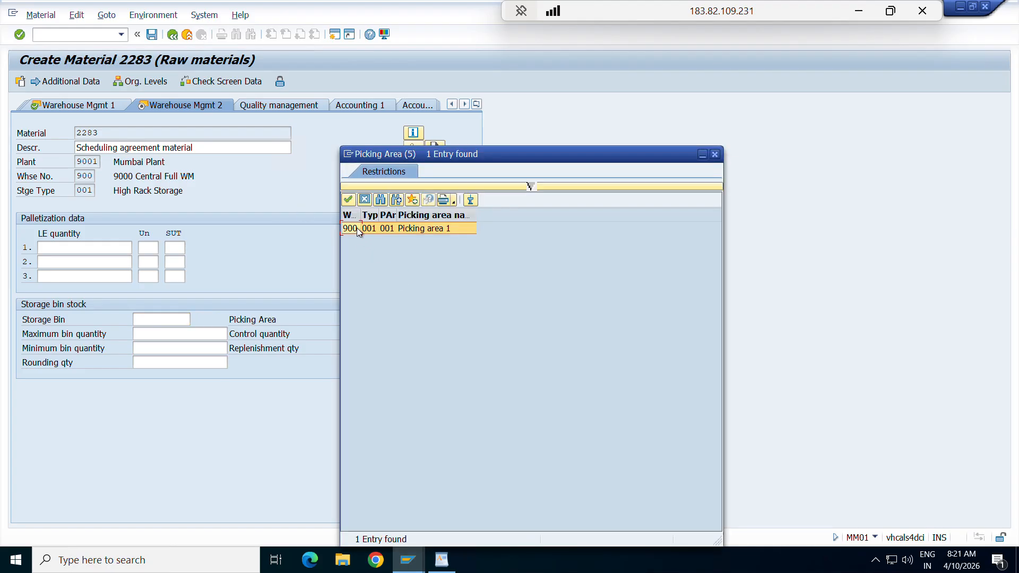
double_click(356, 228)
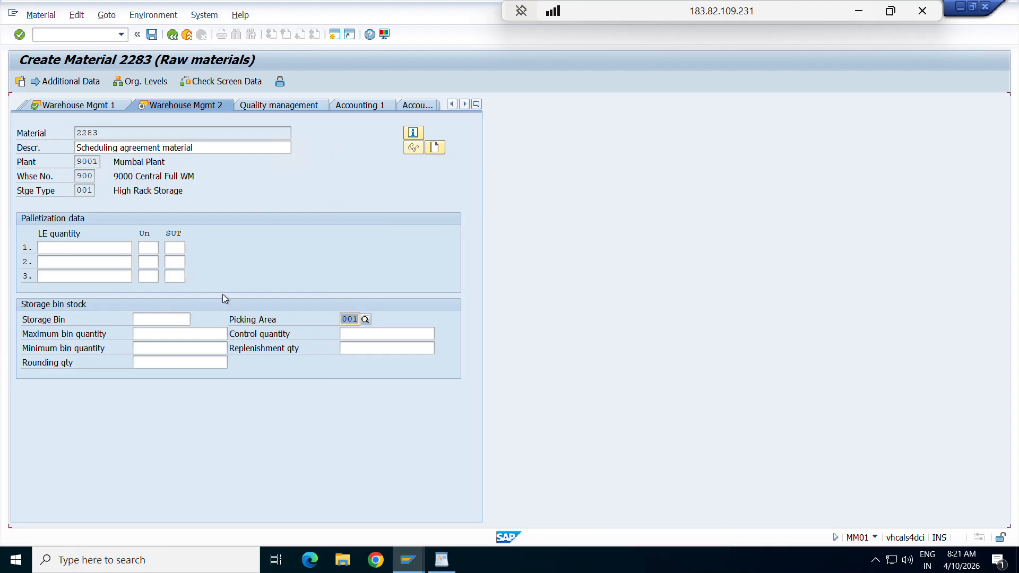
click(152, 38)
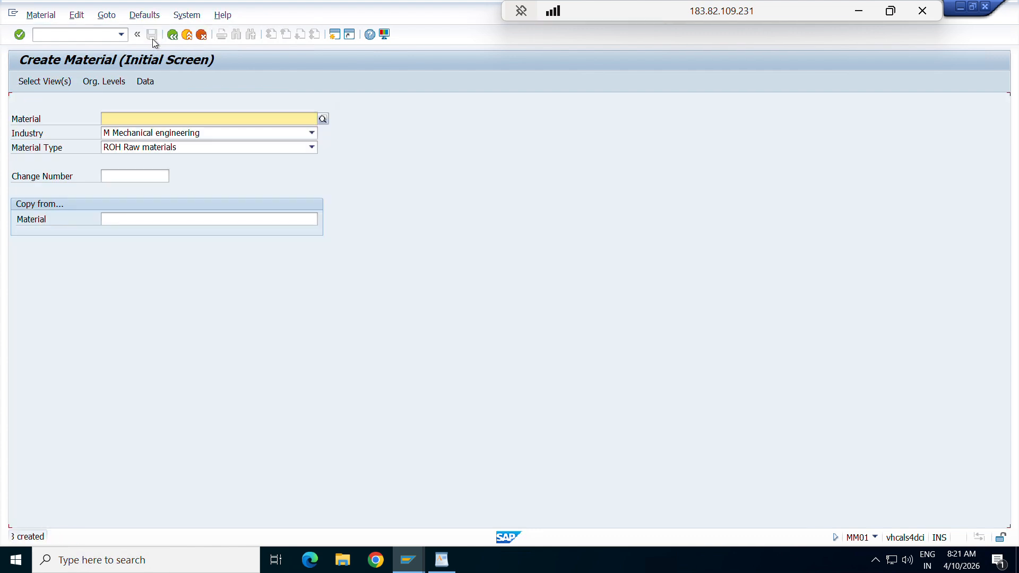
- Return to the Create Inbound Delivery session, create the delivery overview for supplier PCV001 and check item 10's delivery quantity
click(408, 560)
click(365, 502)
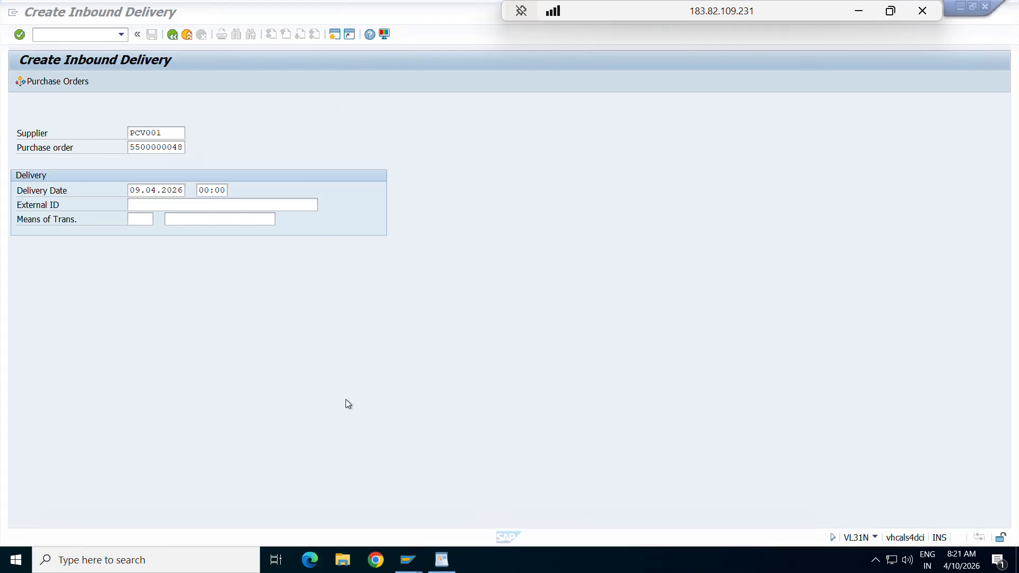
key(Return)
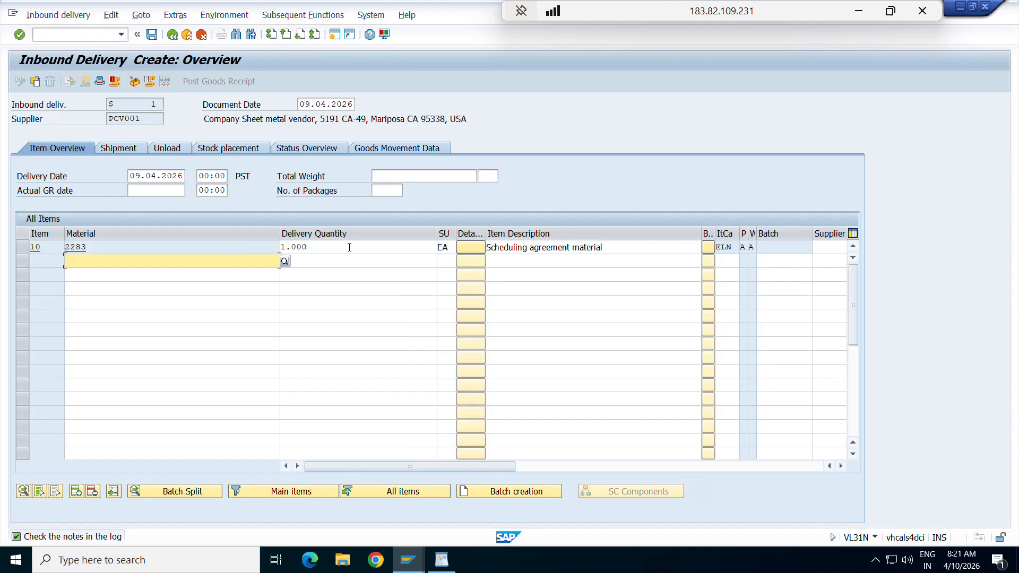
drag(317, 249, 260, 250)
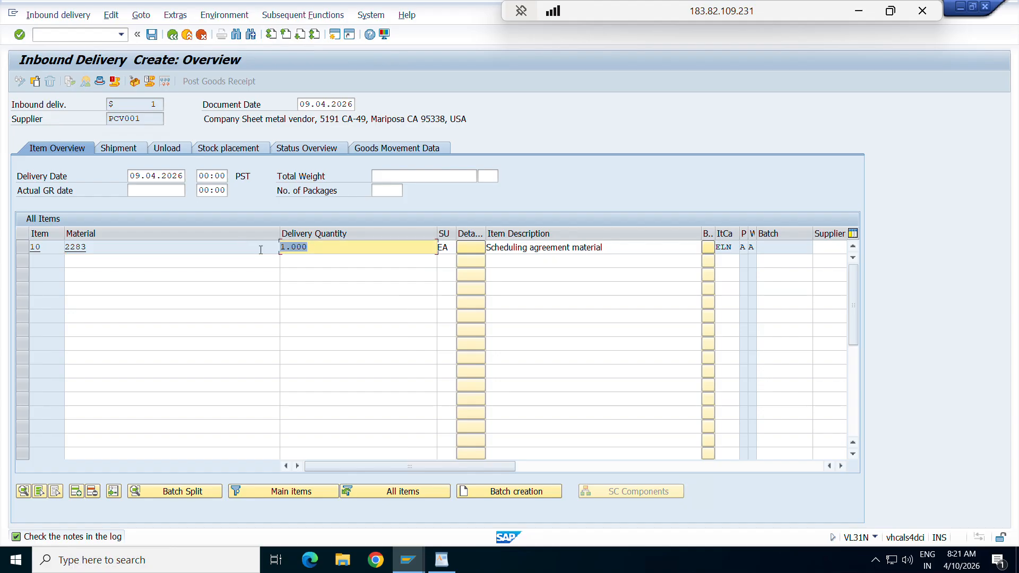
click(343, 247)
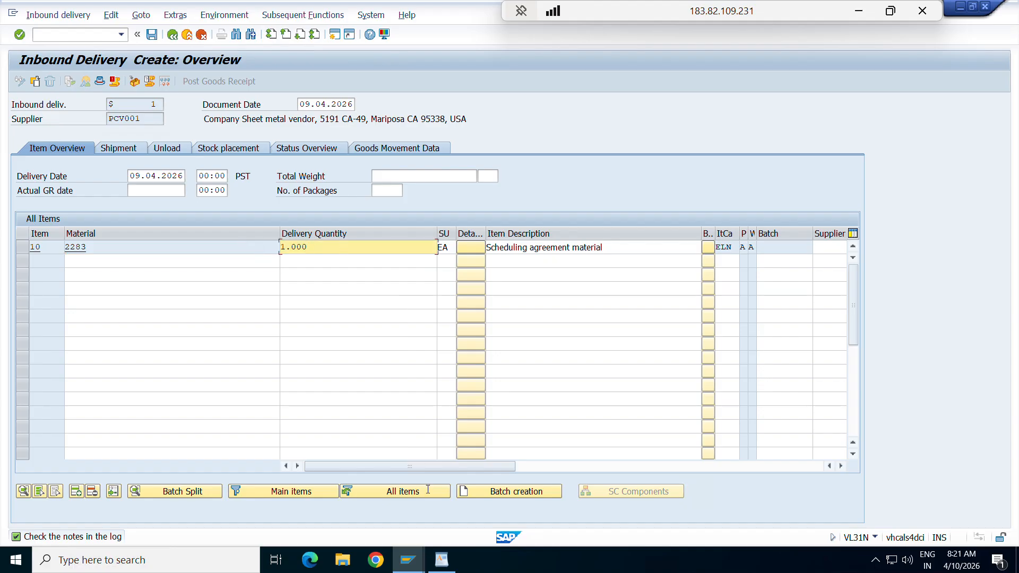
- Switch to the Maintain Sch. Agmt Schedule session, go to transaction ME39 and display the delivery schedule of the agreement's item 10
click(406, 564)
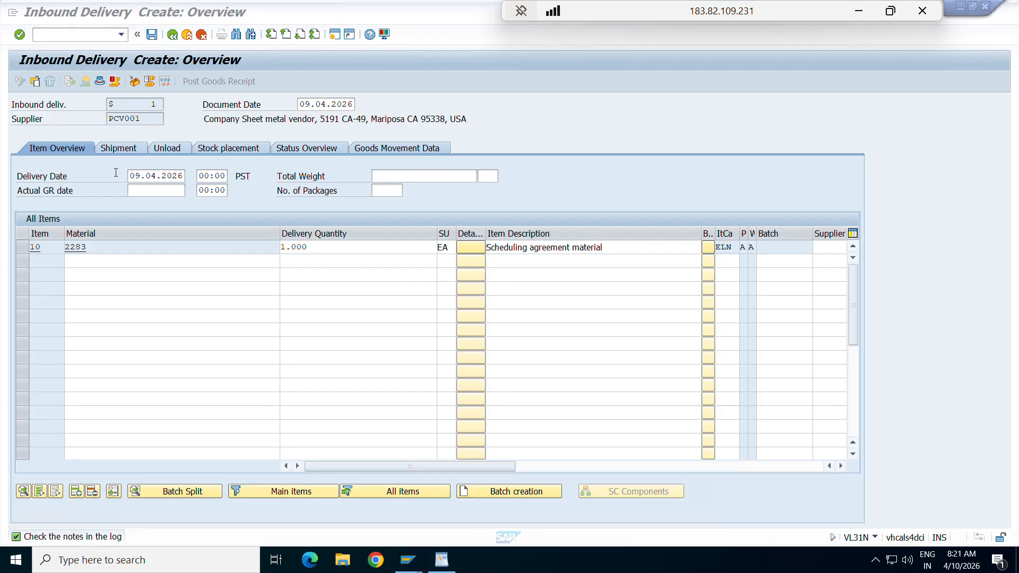
click(175, 175)
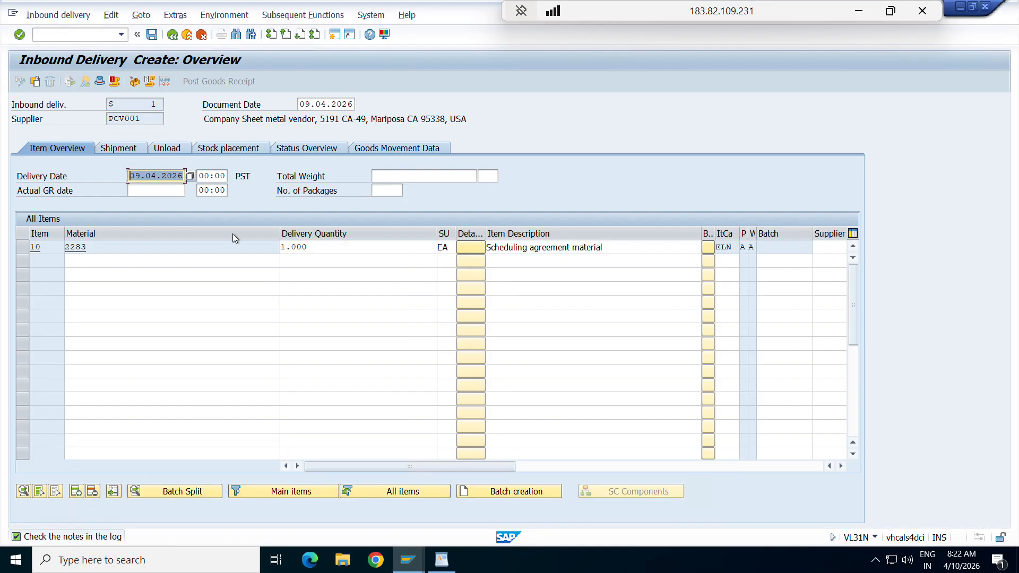
mouse_move(408, 562)
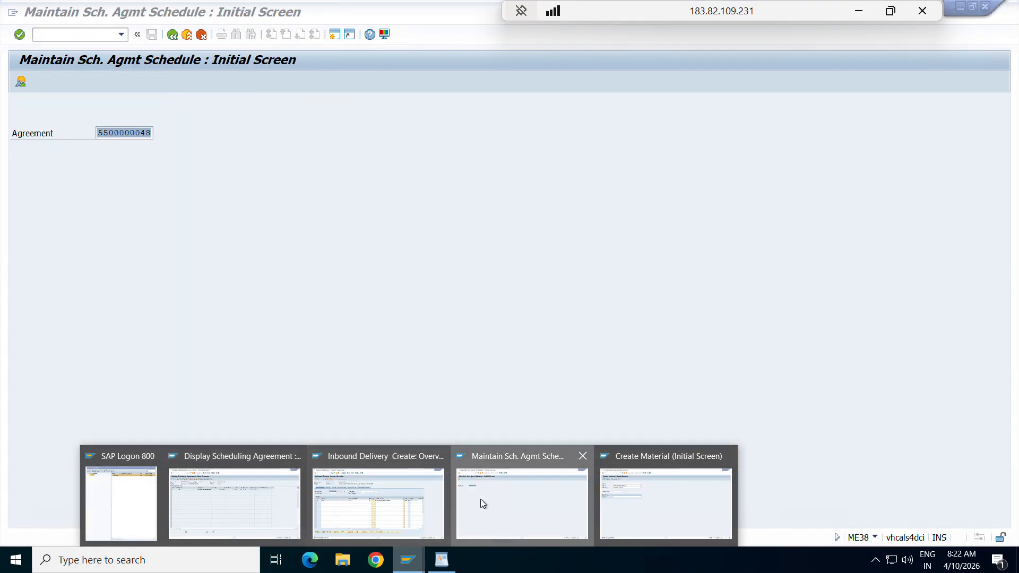
click(480, 499)
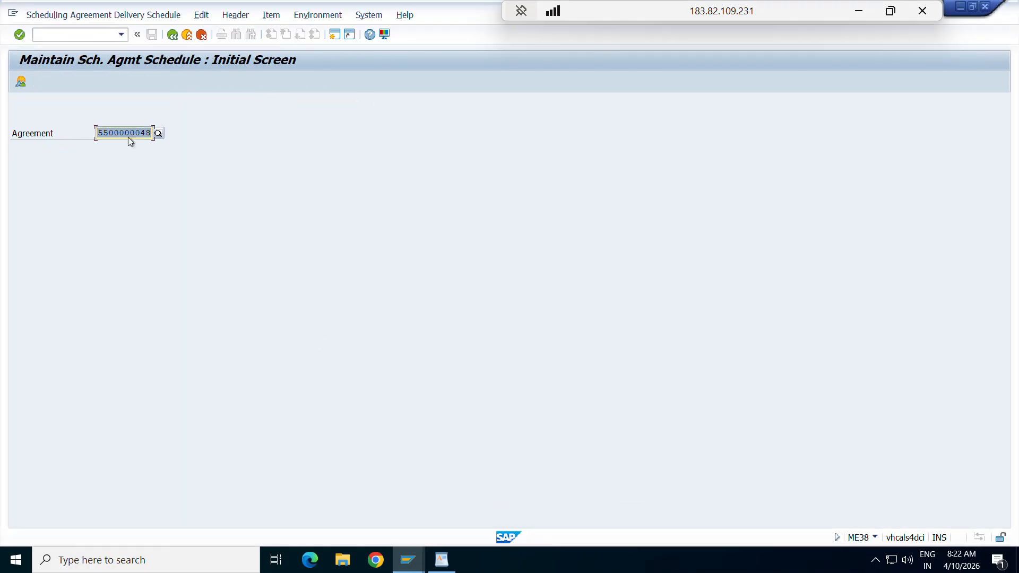
click(74, 35)
text(/nme3)
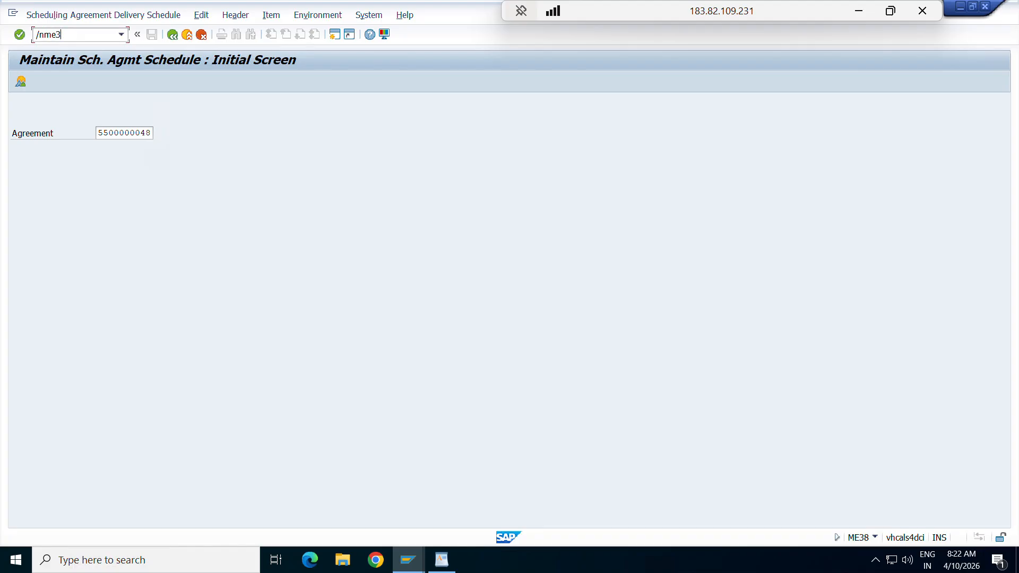
key(Return)
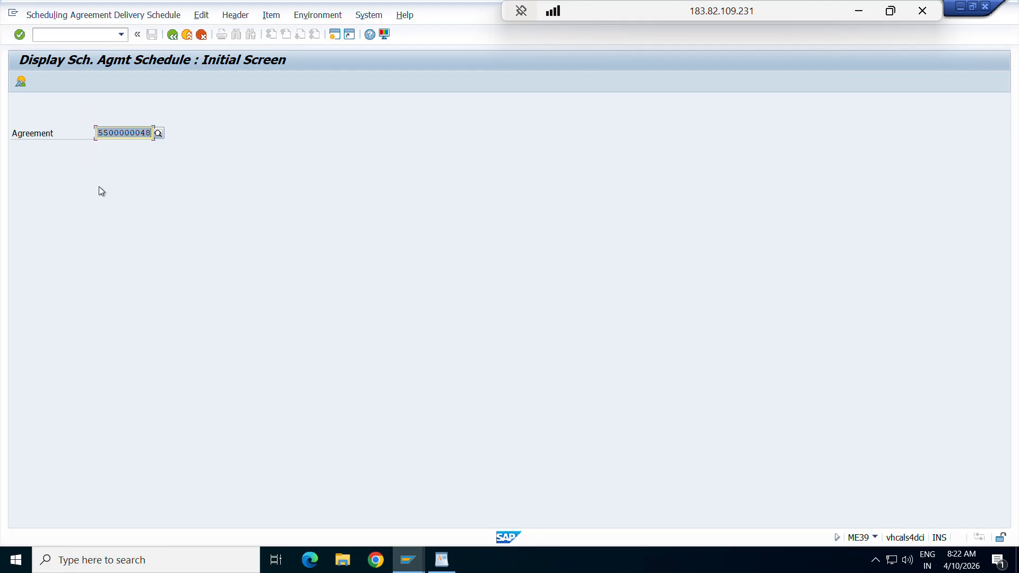
key(Return)
click(17, 176)
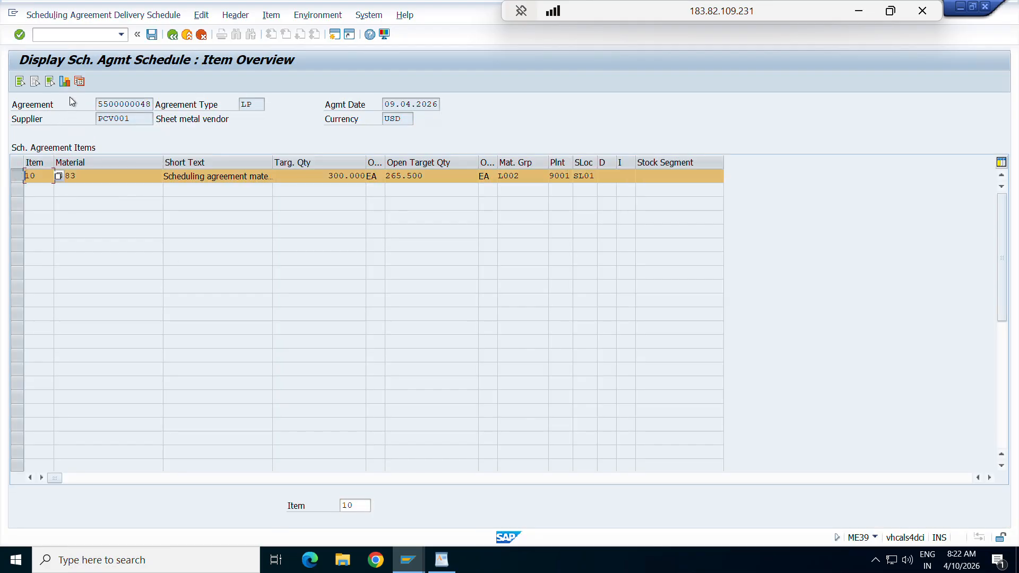
click(79, 81)
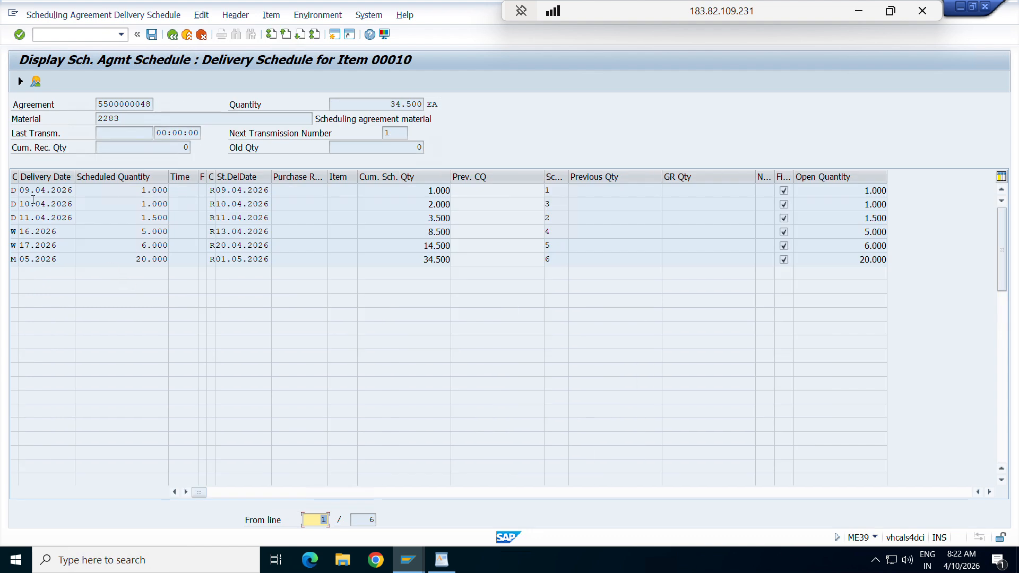
- Check the first schedule line's delivery date and scheduled quantity, and the cumulative scheduled quantity of the last line
click(115, 188)
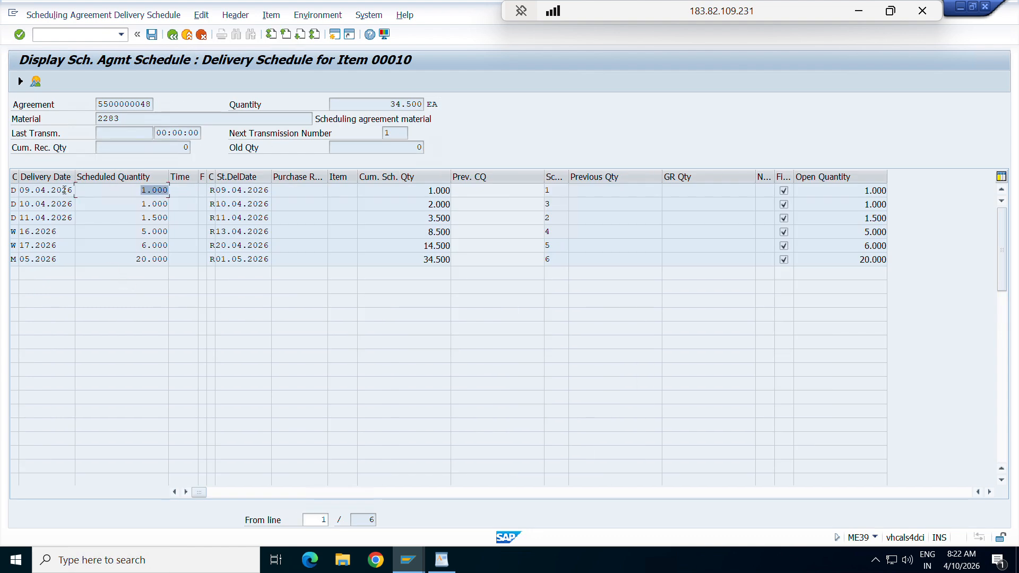
click(64, 190)
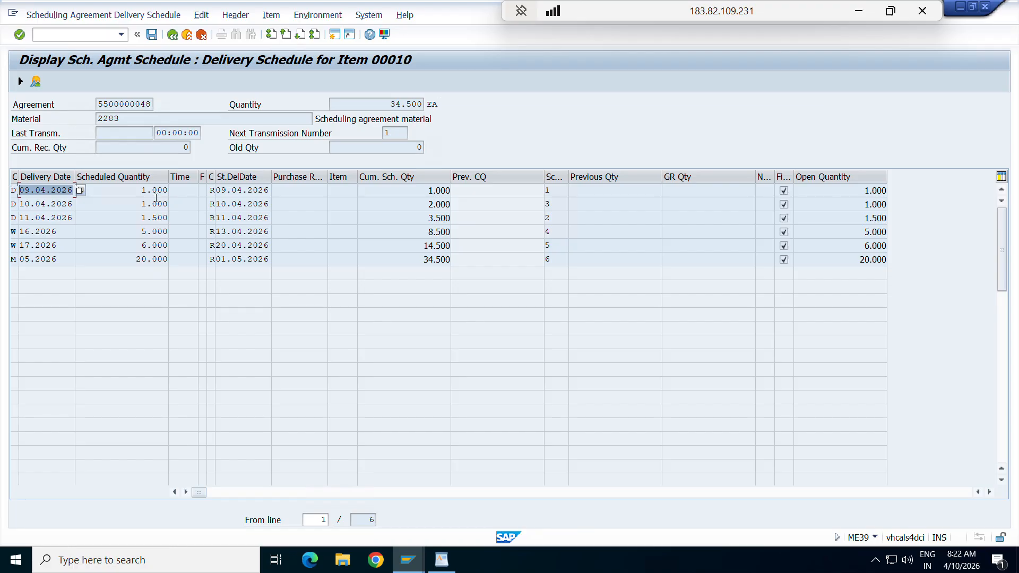
click(135, 190)
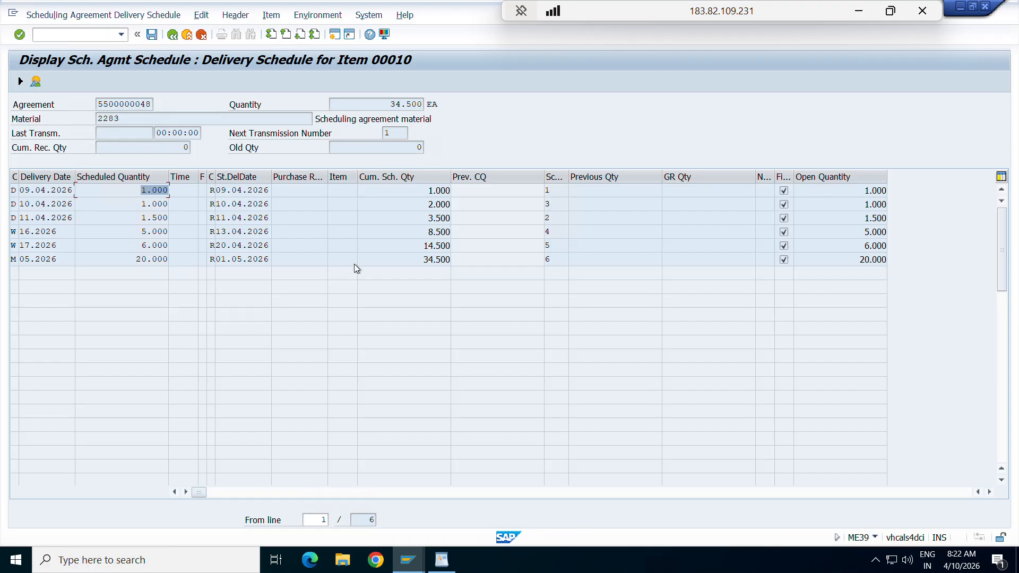
click(437, 260)
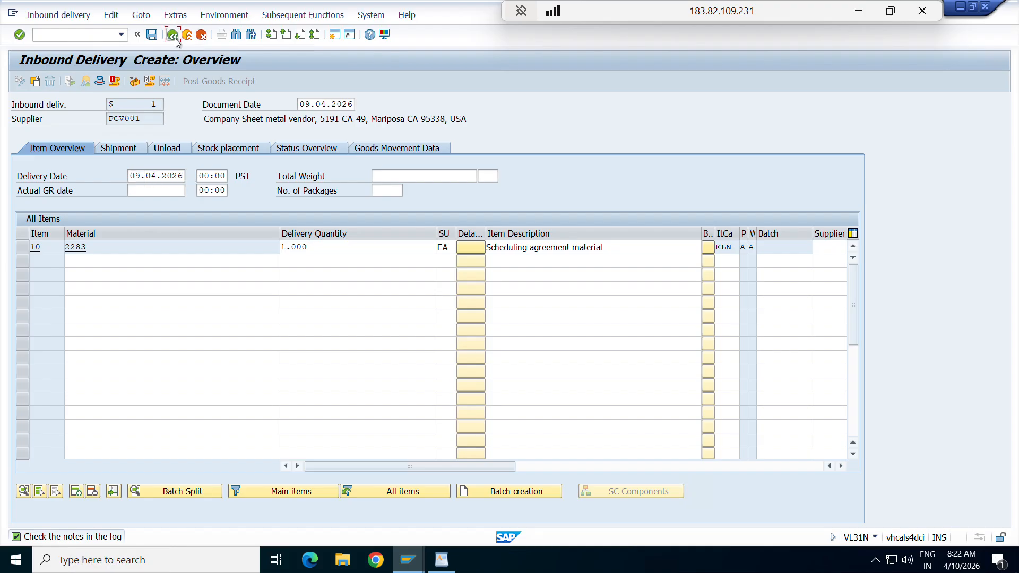
- Leave the inbound delivery overview, re-enter 09.04.2026 as the delivery date on the initial screen and create the overview again
click(279, 242)
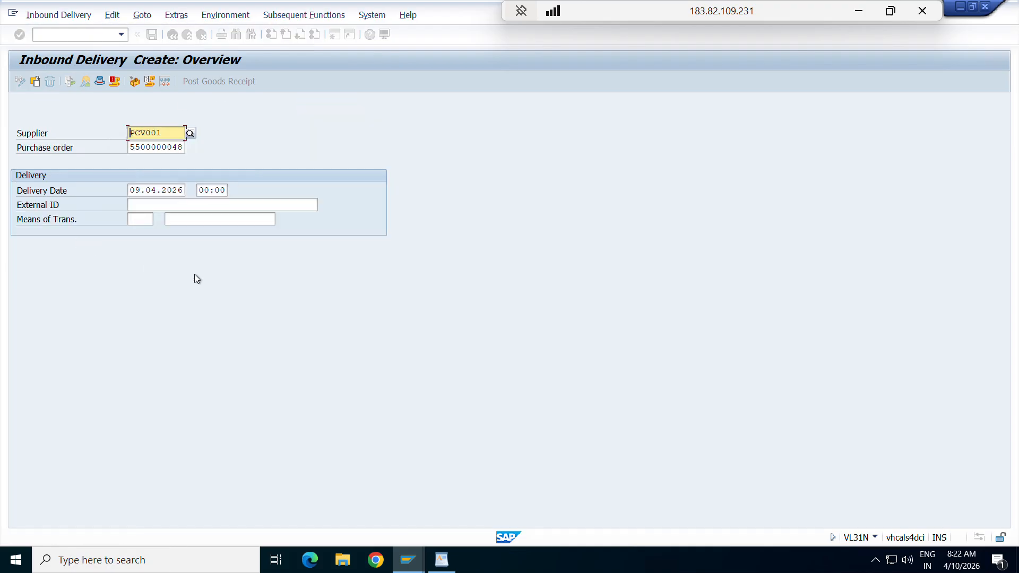
drag(130, 191, 207, 192)
key(BackSpace)
key(Return)
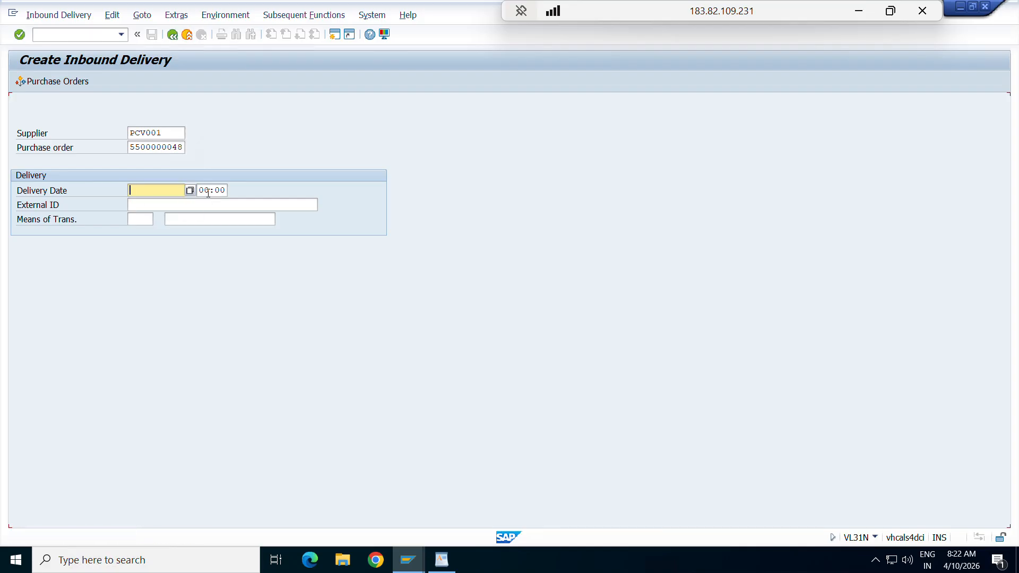
key(Return)
click(190, 191)
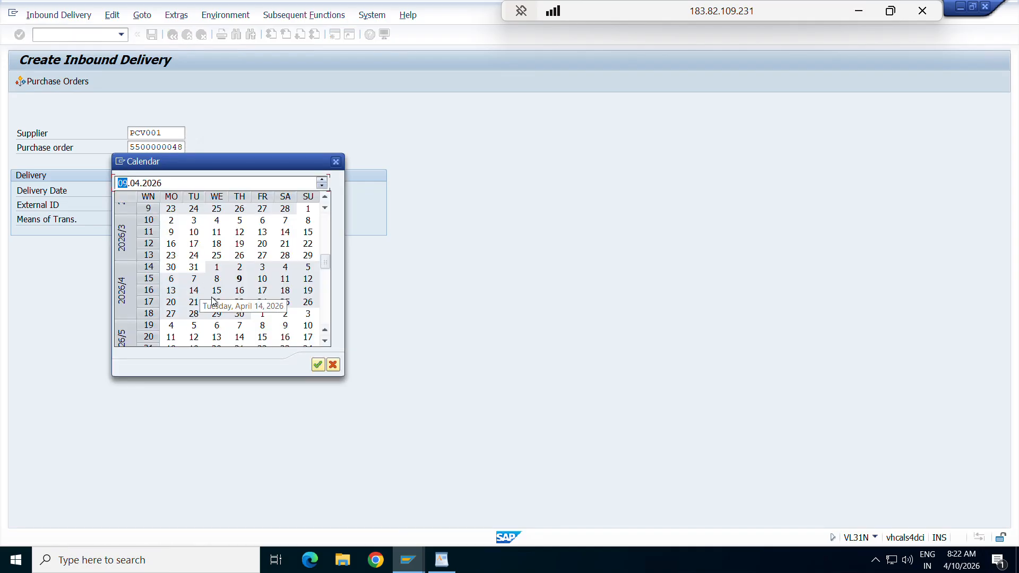
double_click(239, 278)
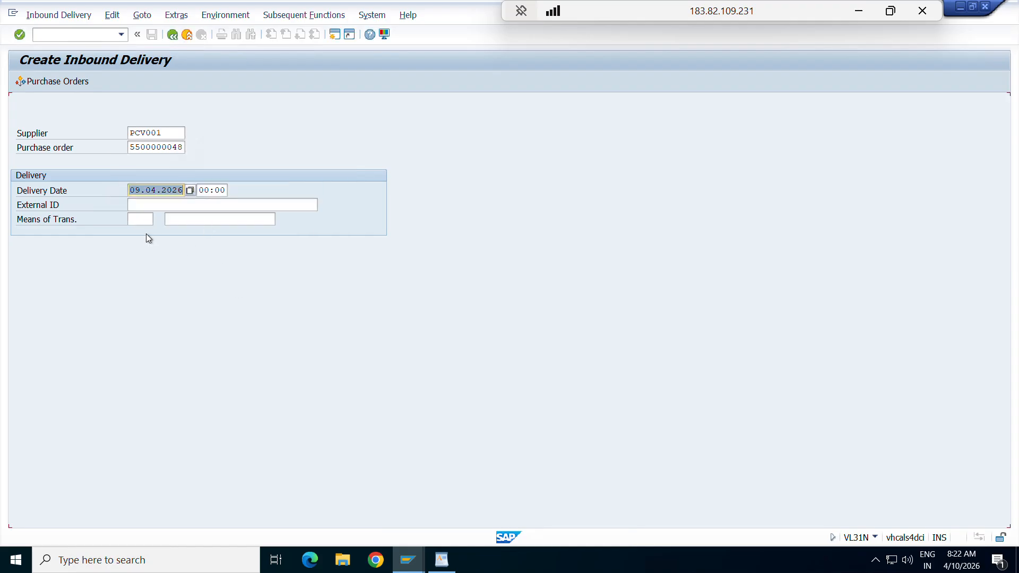
key(Return)
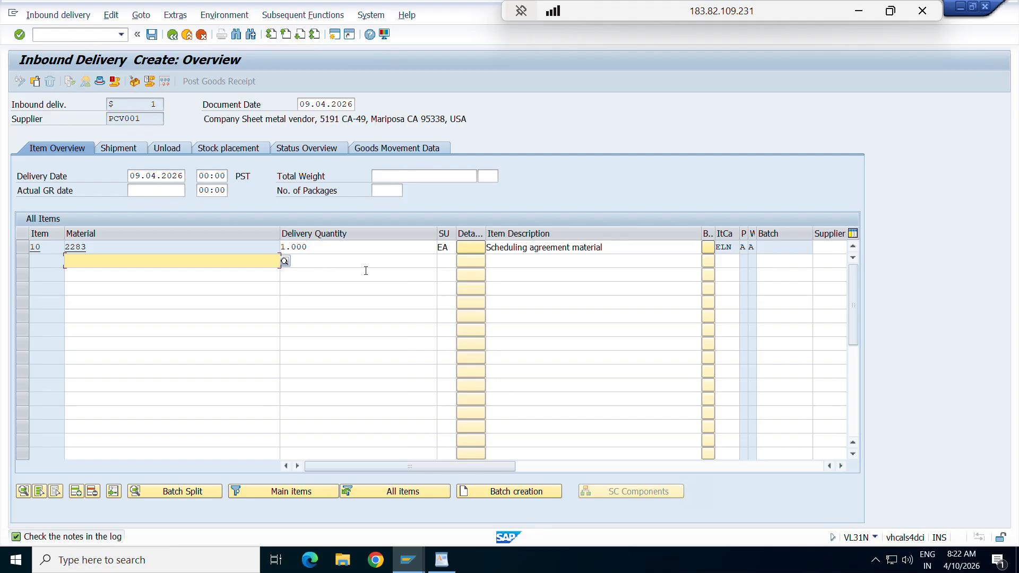
- Compare item 10's delivery quantity with the cumulative quantity and the 09.04.2026 line in the ME39 delivery schedule
click(326, 247)
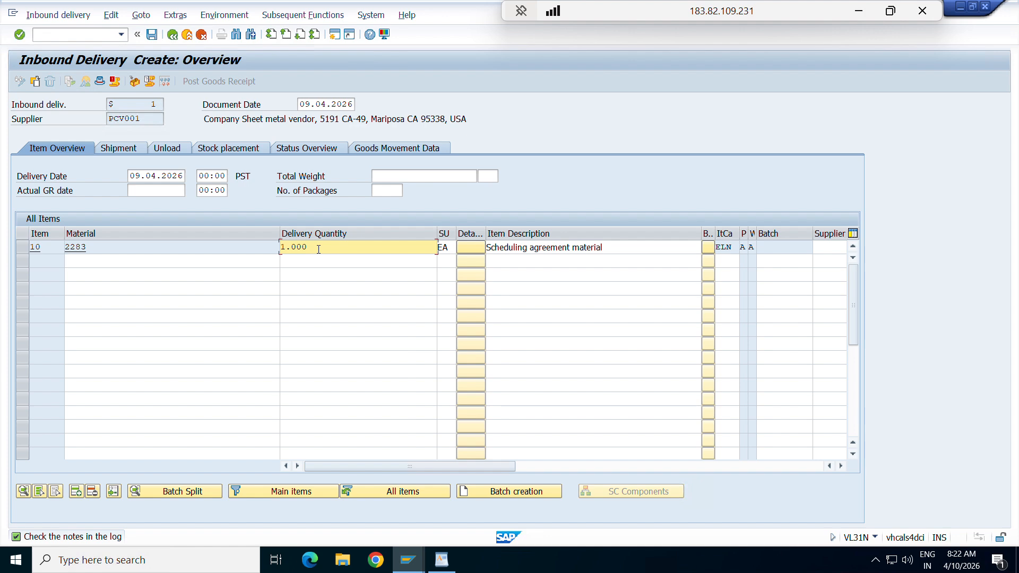
key(alt+Tab)
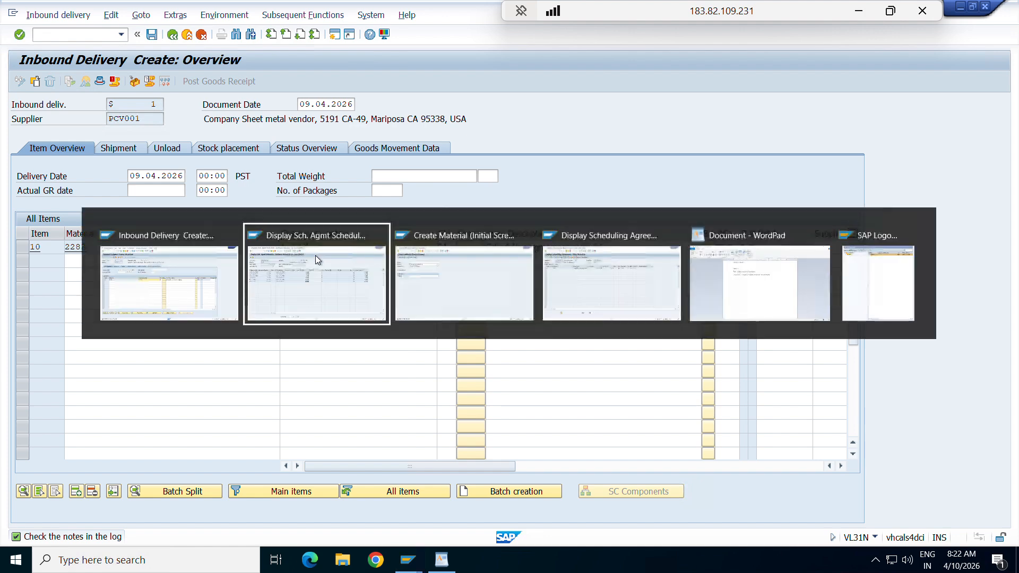
click(395, 261)
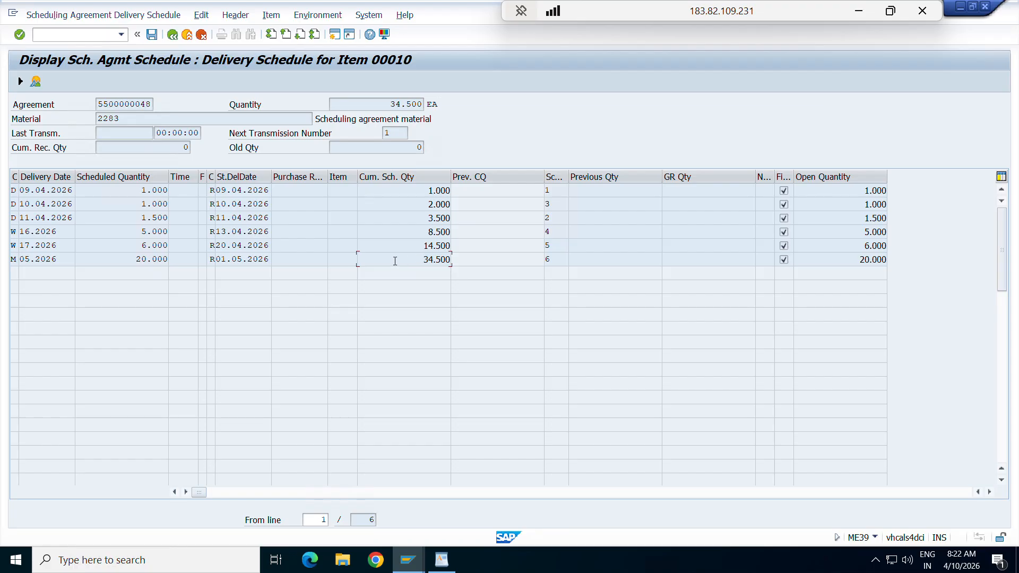
drag(408, 262, 450, 260)
drag(71, 190, 19, 190)
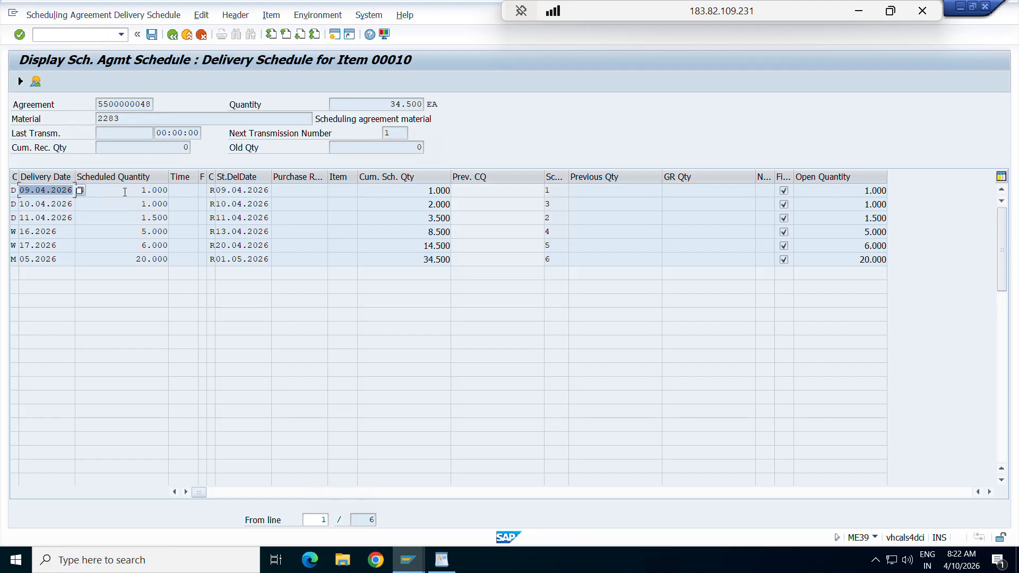
drag(141, 190, 177, 191)
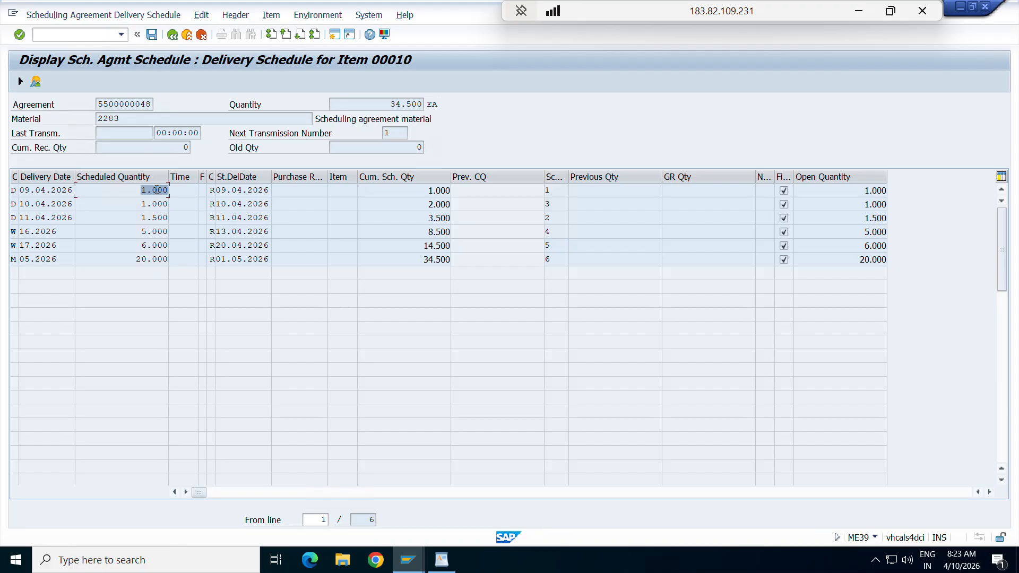
- Return to the inbound delivery overview and save the delivery with item 10's proposed quantity
key(alt+Tab)
click(321, 244)
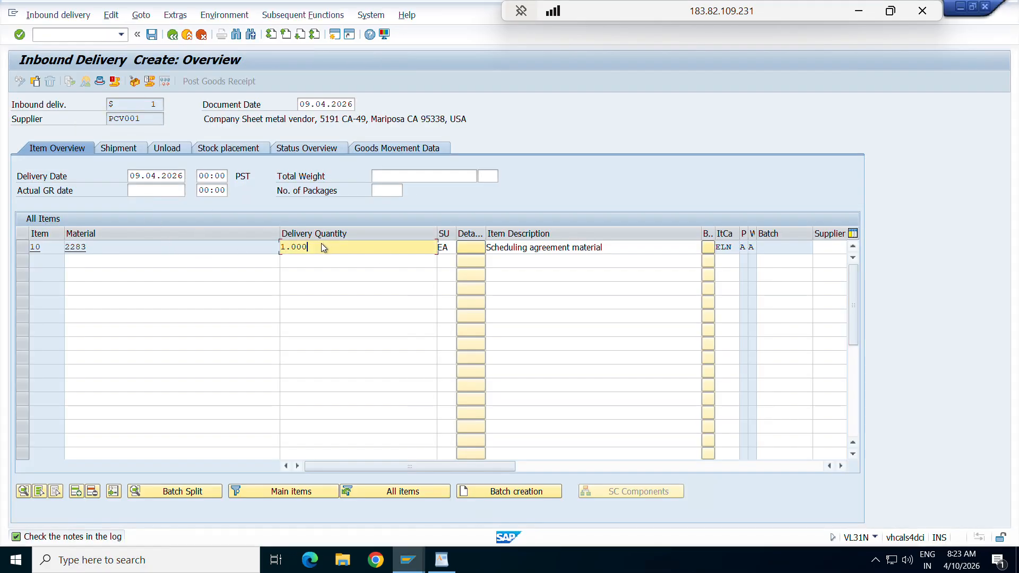
click(153, 35)
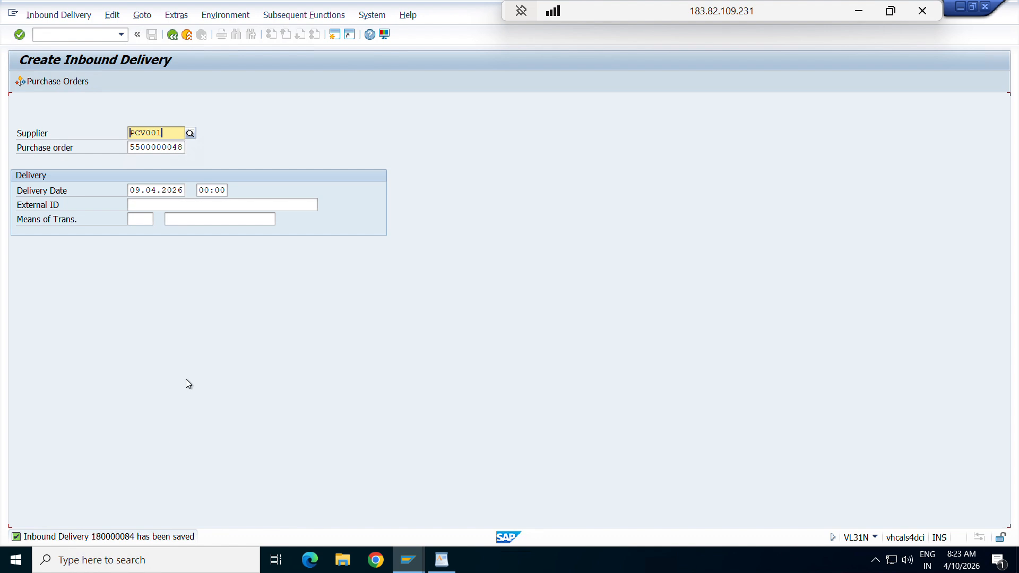
- Open MIGO in a new session and set it to A01 Goods Receipt with reference R04 Inbound Delivery
click(77, 33)
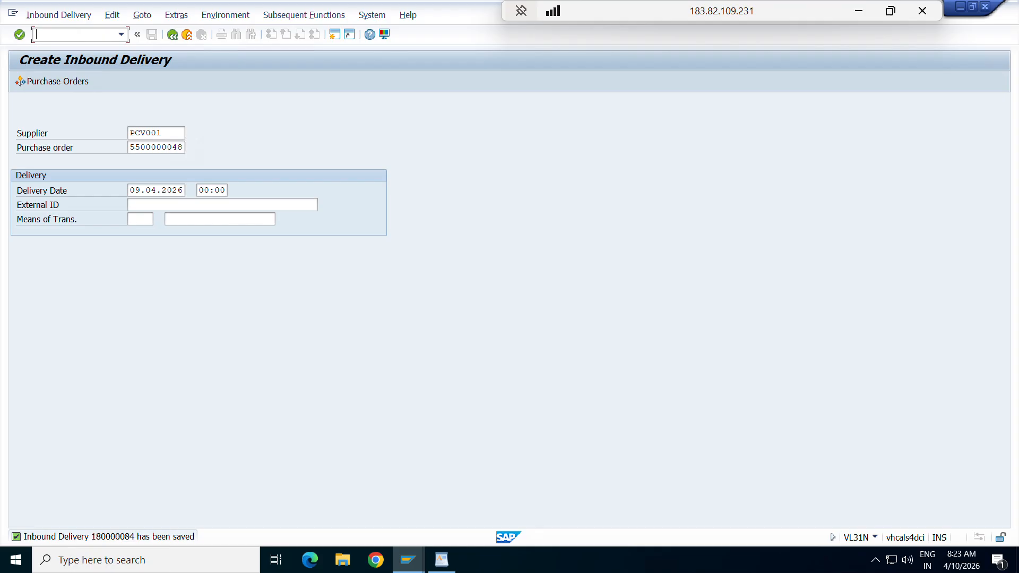
text(/omigo)
key(Return)
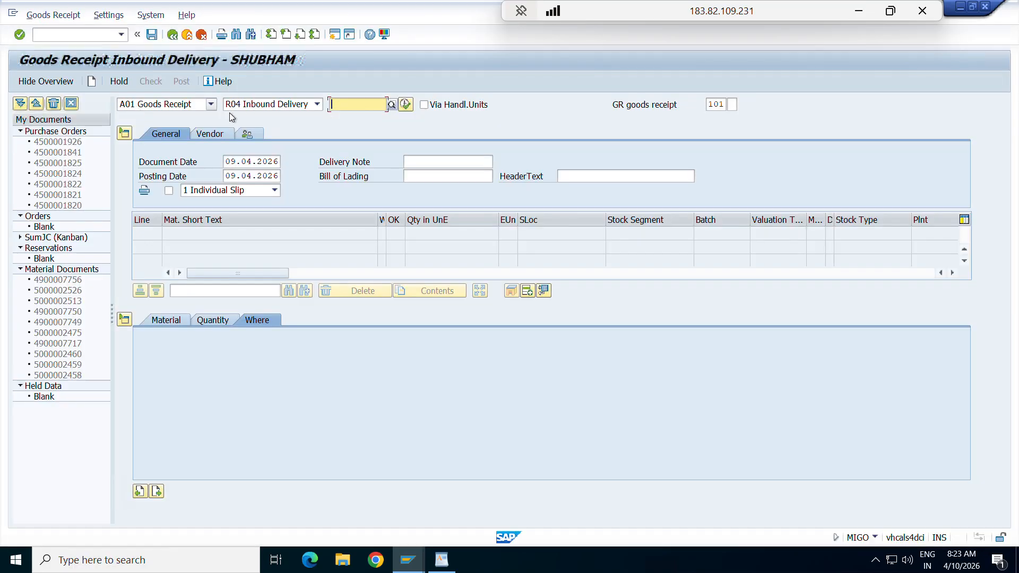
click(186, 109)
click(149, 116)
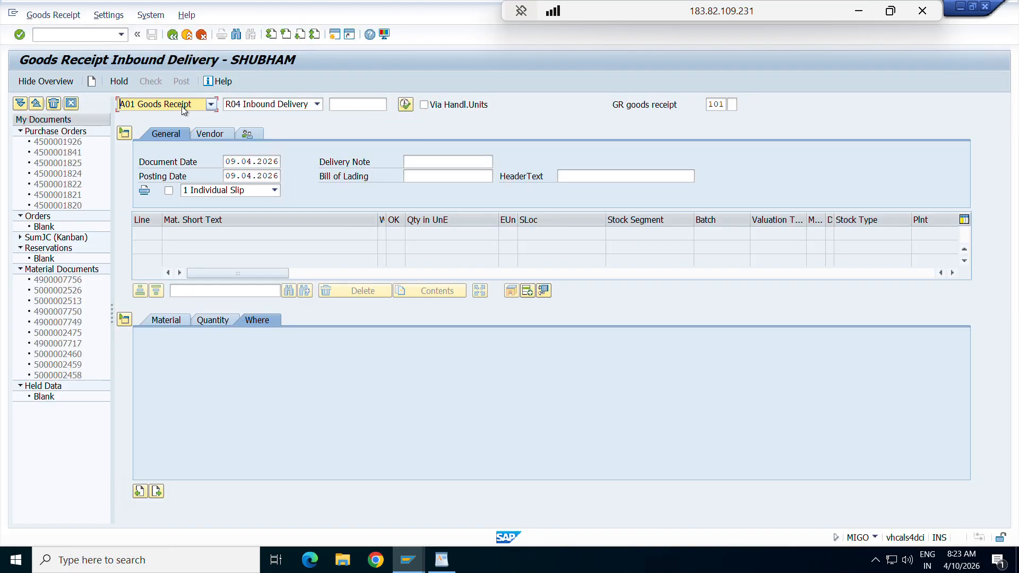
click(281, 110)
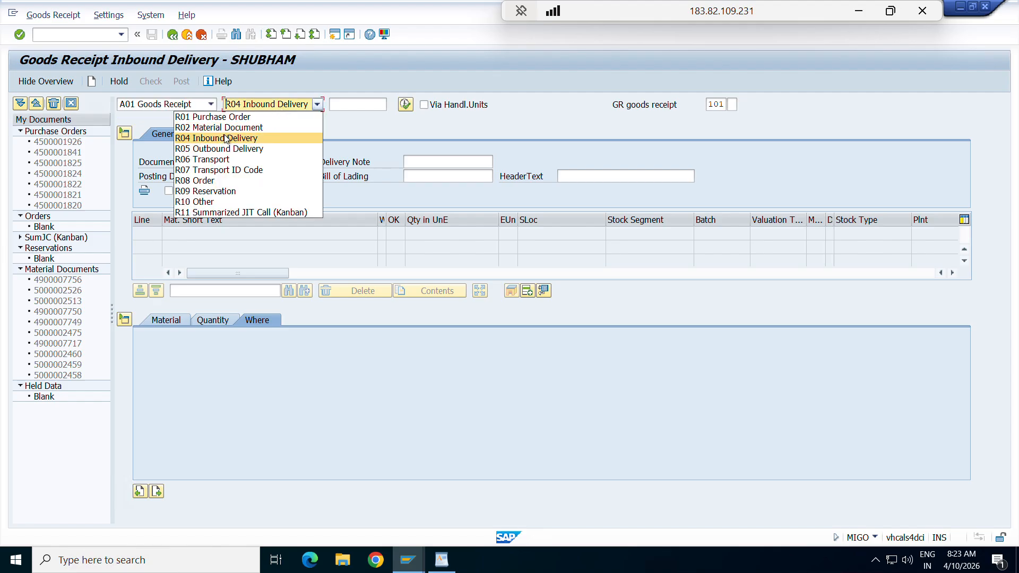
click(287, 138)
click(339, 104)
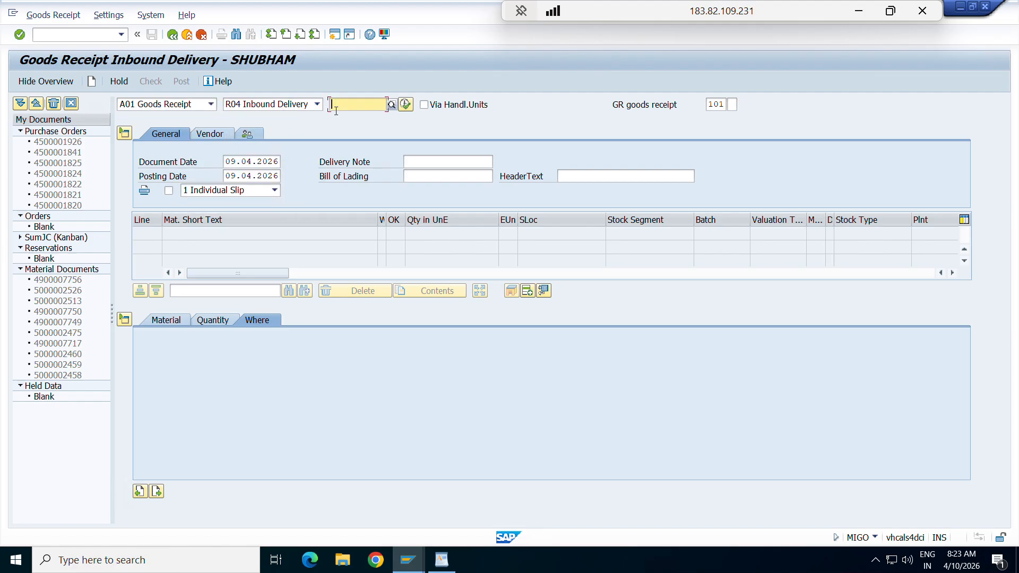
- Return to the Create Inbound Delivery session, switch to Change Inbound Delivery and copy the saved delivery's number
key(alt+Tab)
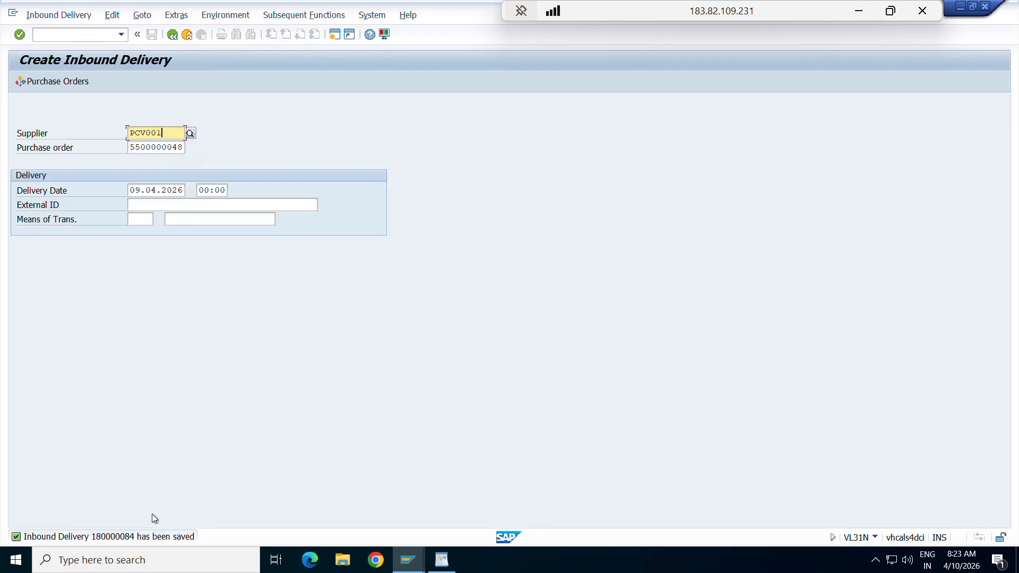
double_click(121, 538)
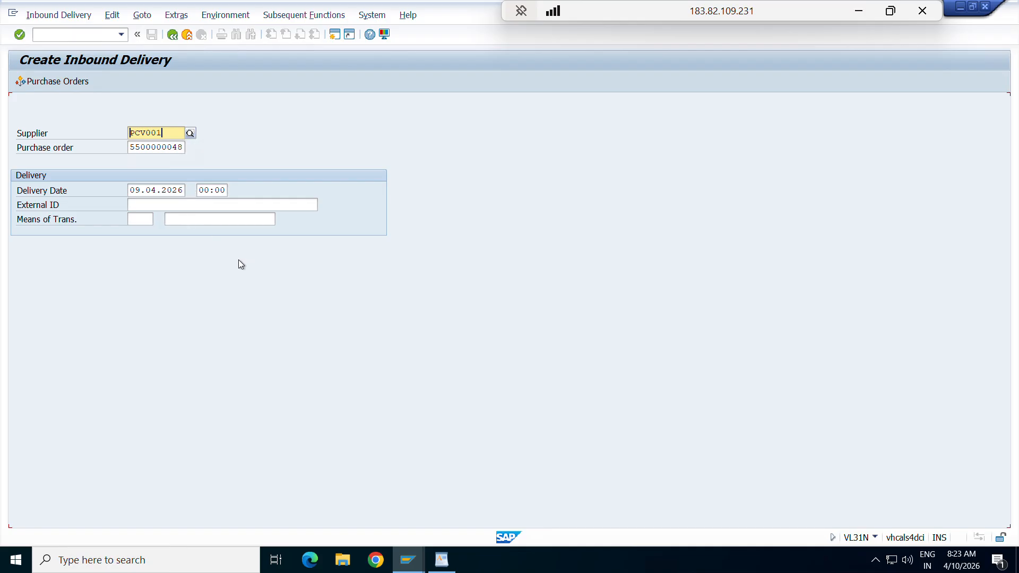
click(71, 16)
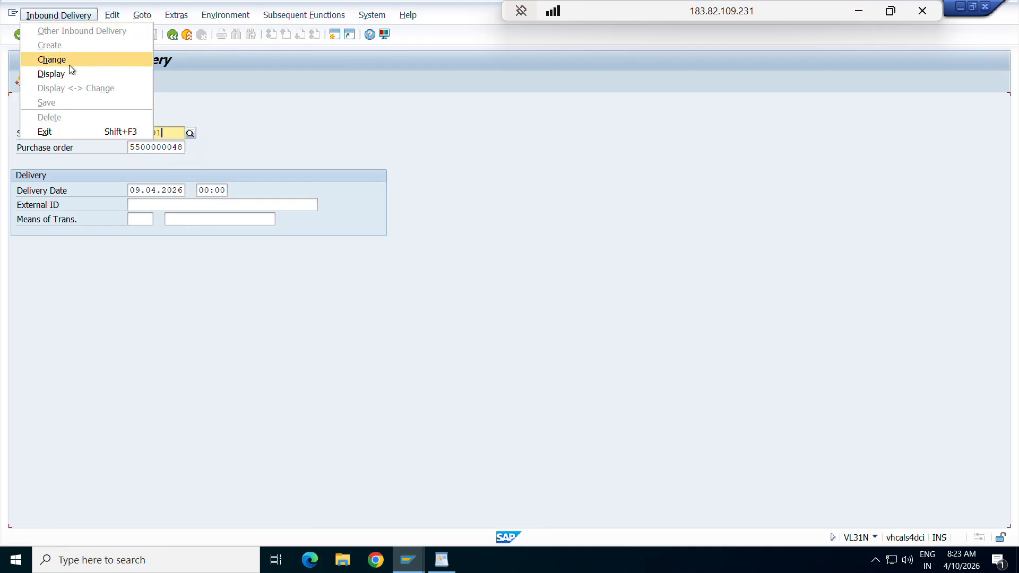
click(73, 61)
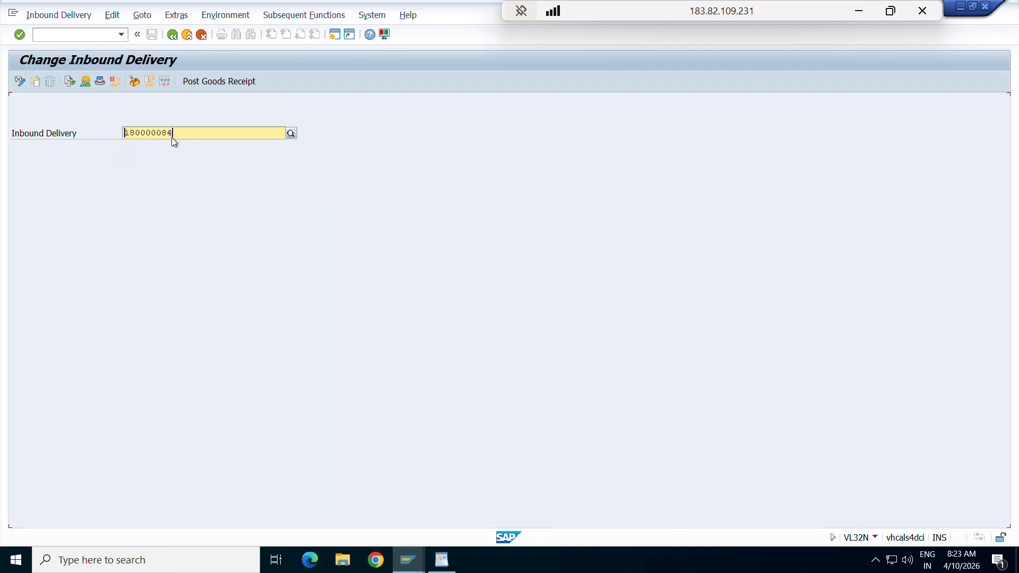
drag(181, 131, 100, 133)
key(ctrl+c)
- Enter the copied inbound delivery number as the MIGO reference document and load its items into the goods receipt
key(alt+Tab)
key(ctrl+v)
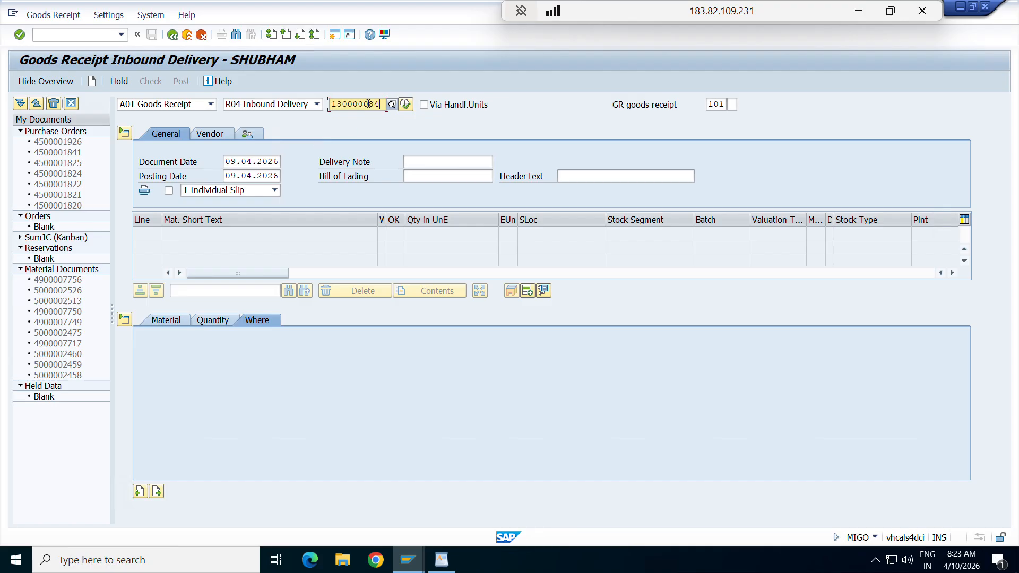
key(Return)
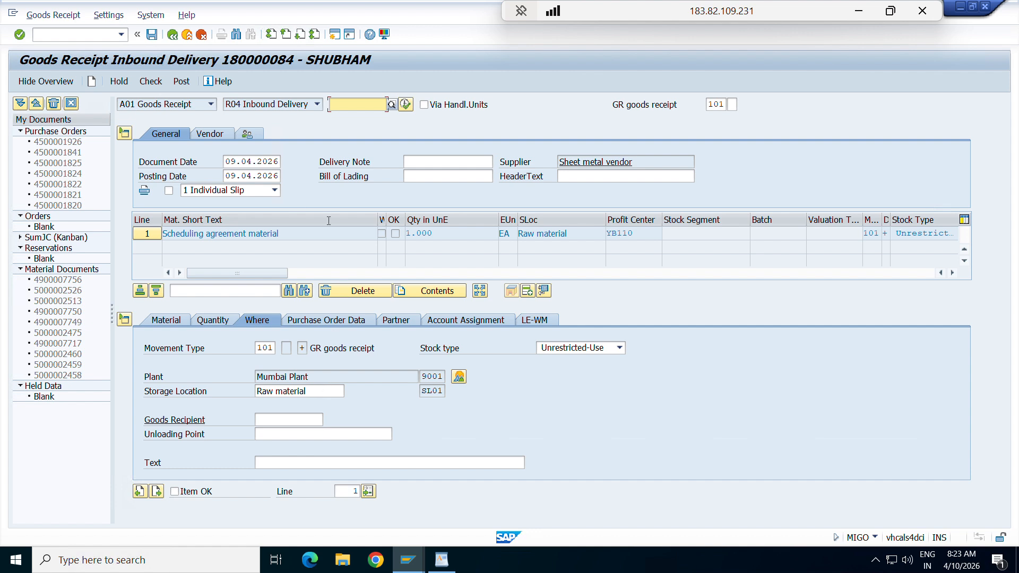
- Mark item 1 as OK and check the goods receipt, leaving MIGO without saving the document
click(175, 491)
click(155, 86)
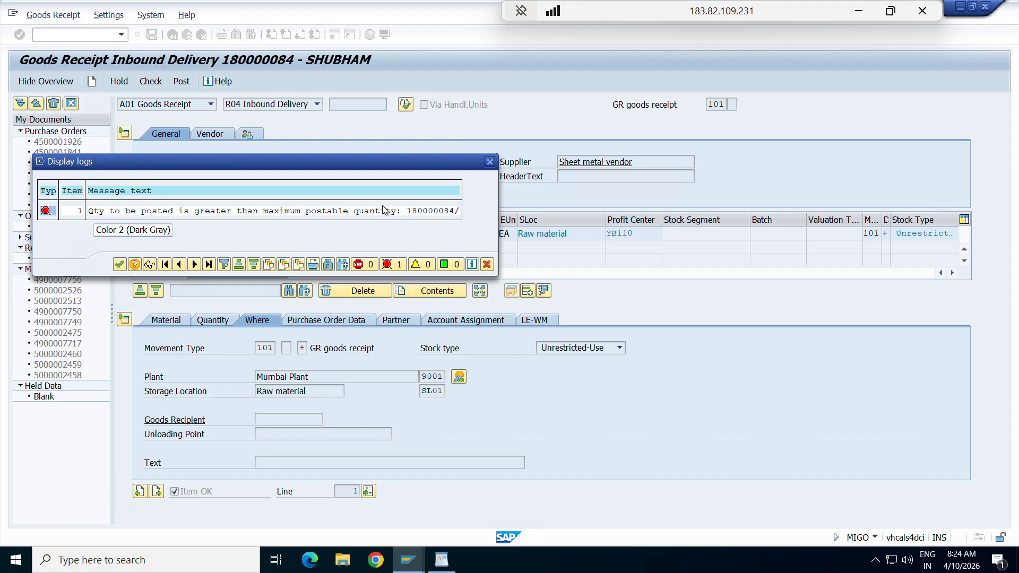
click(490, 162)
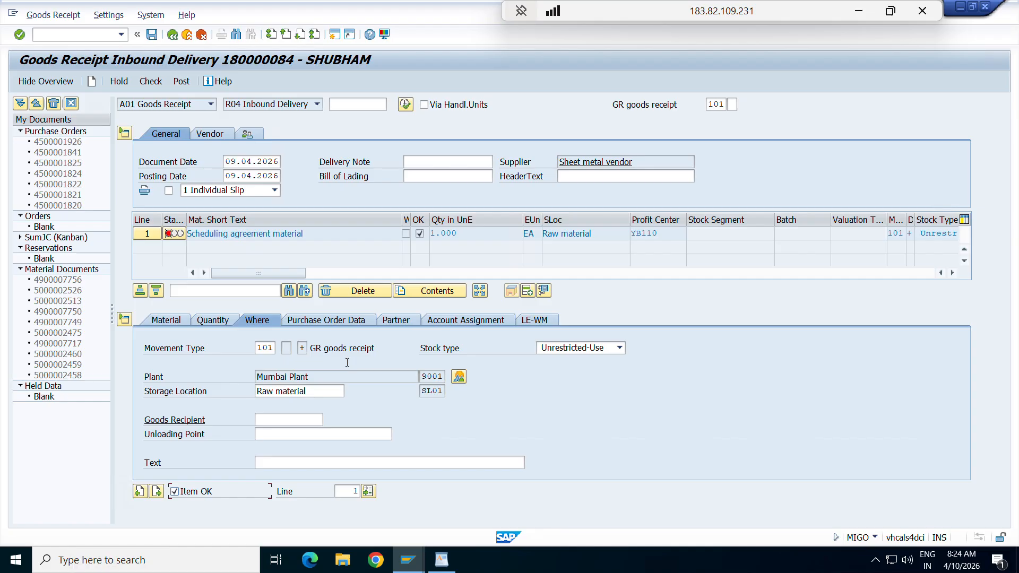
click(174, 37)
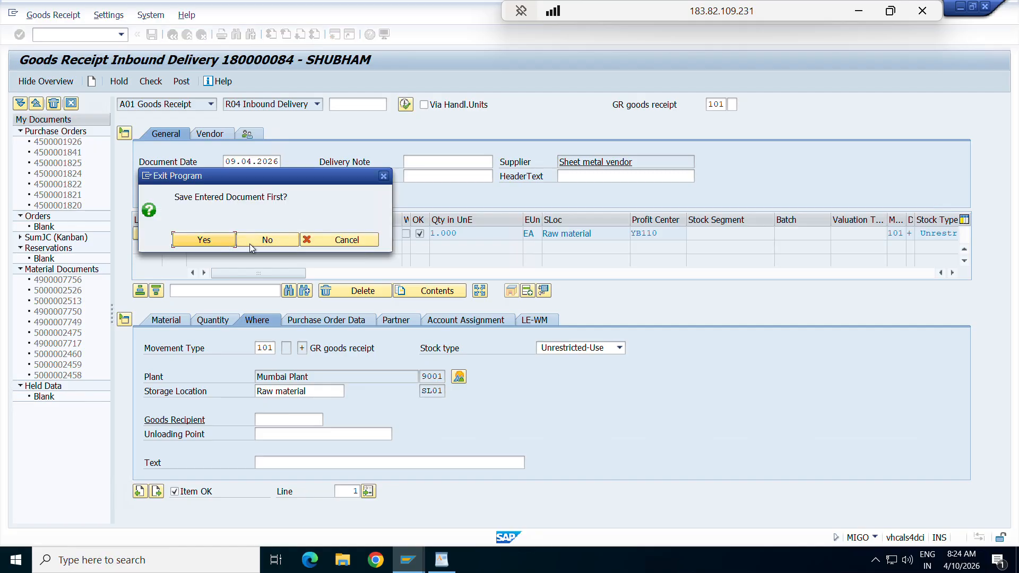
click(265, 241)
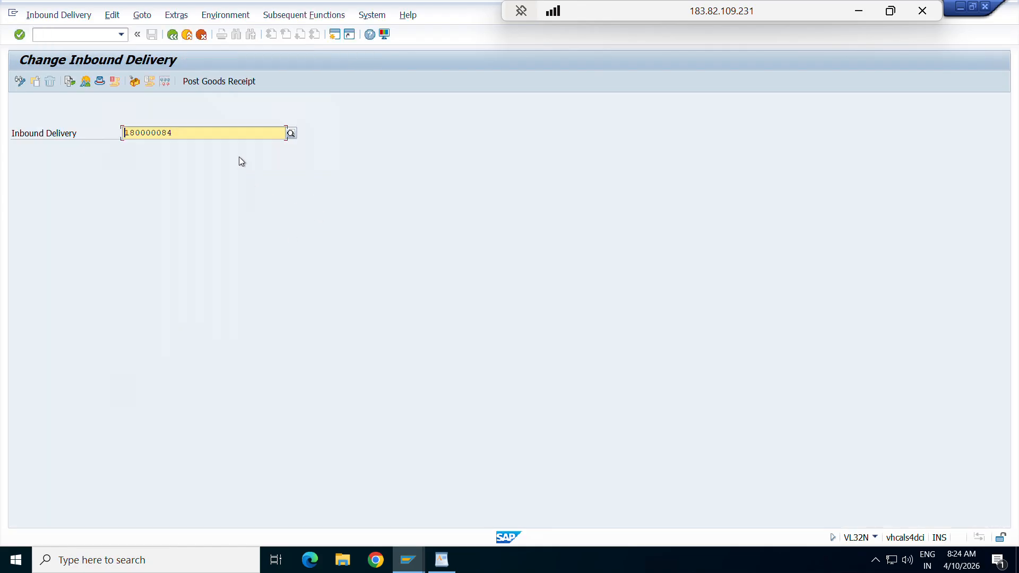
- Open the saved inbound delivery for change and start creating a transfer order for it in warehouse 900
key(Return)
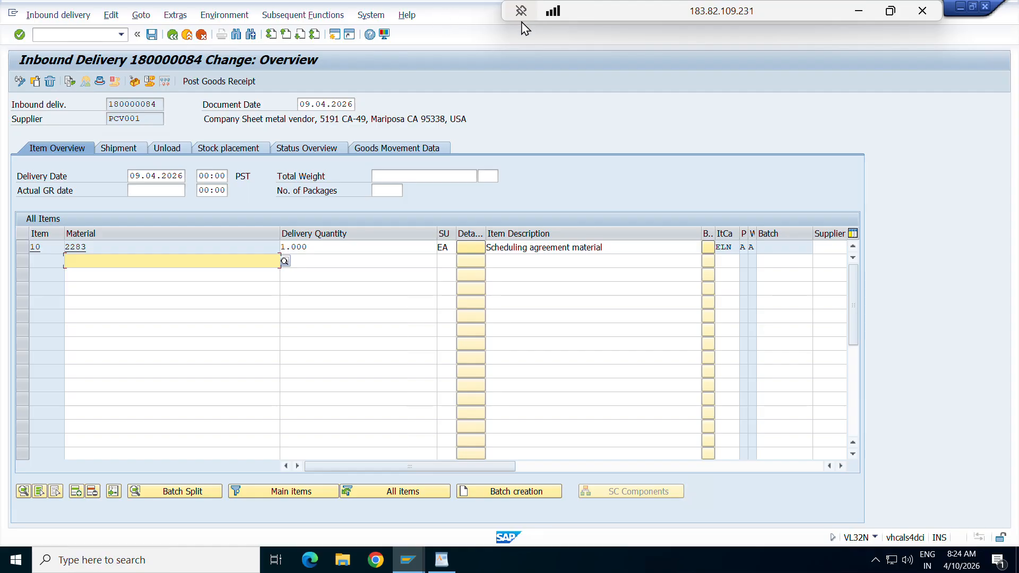
click(290, 16)
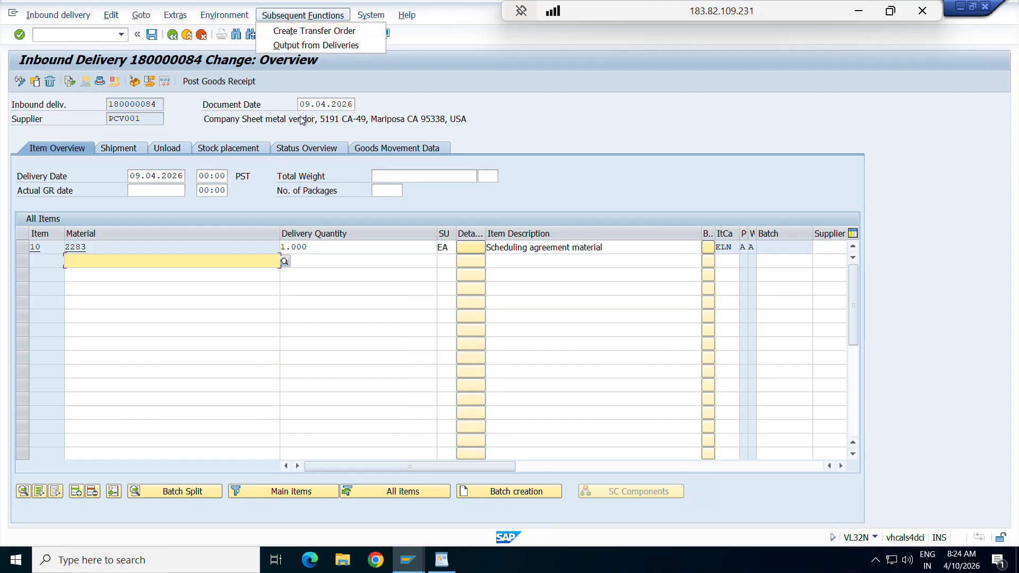
click(323, 33)
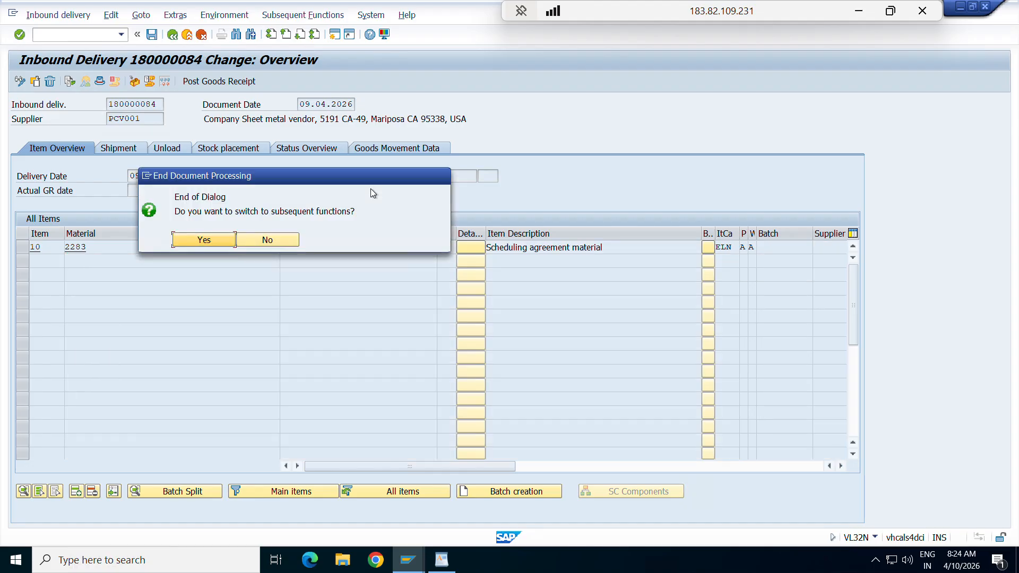
click(216, 240)
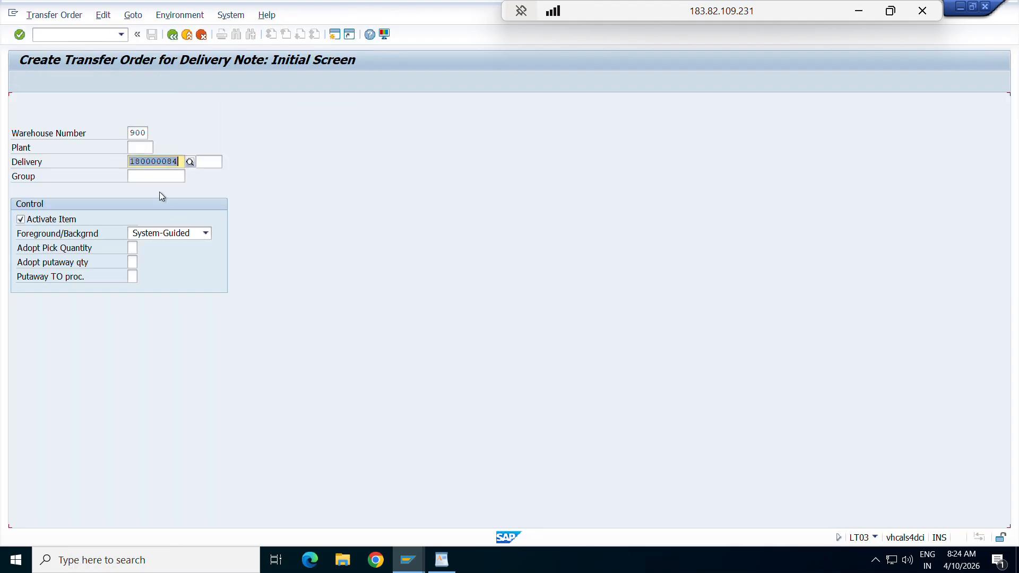
key(Return)
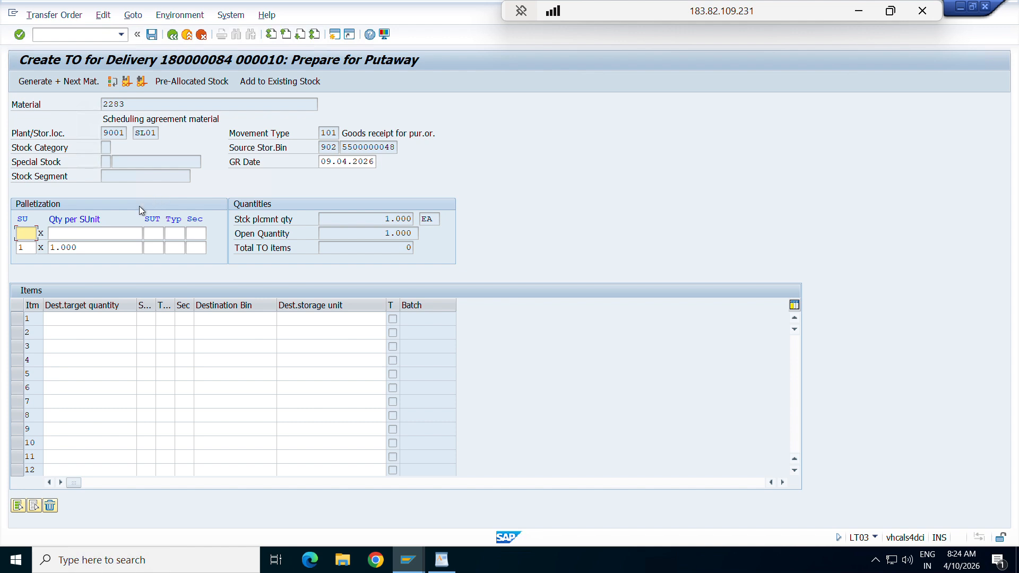
- Generate the putaway item with destination section FMI (Fast Moving Items) and storage bin 01-01-01
click(126, 81)
click(55, 334)
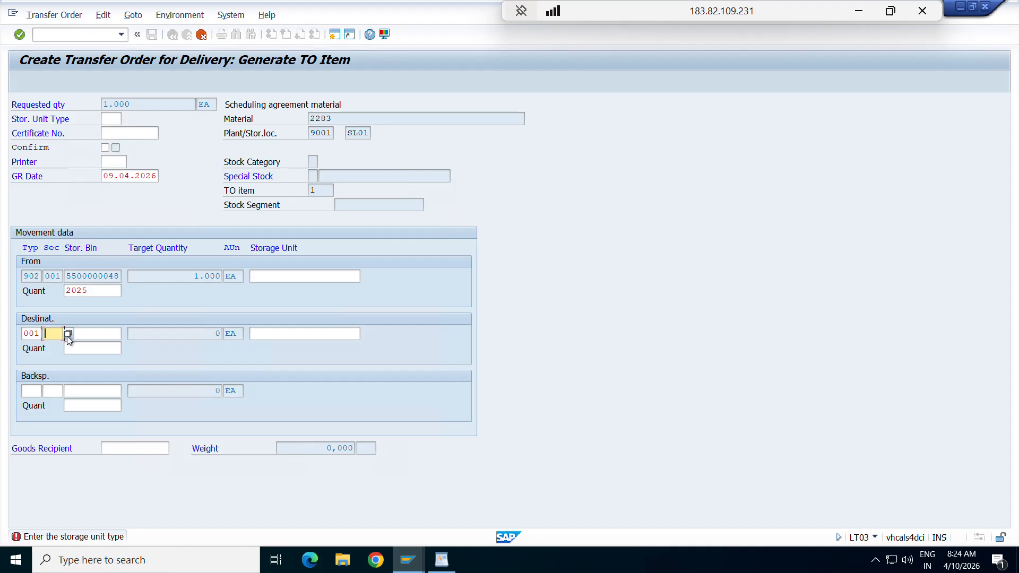
click(68, 335)
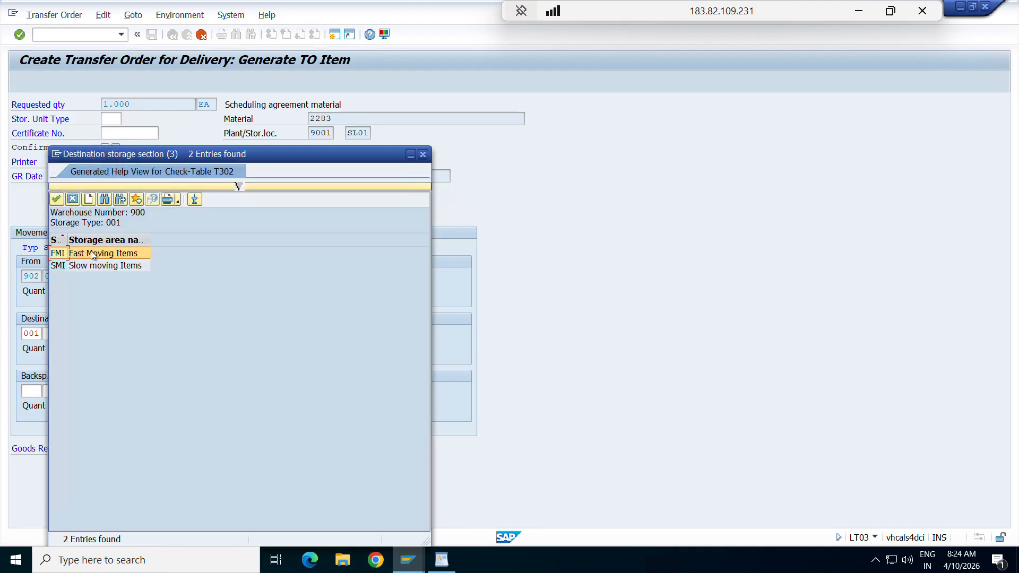
double_click(80, 255)
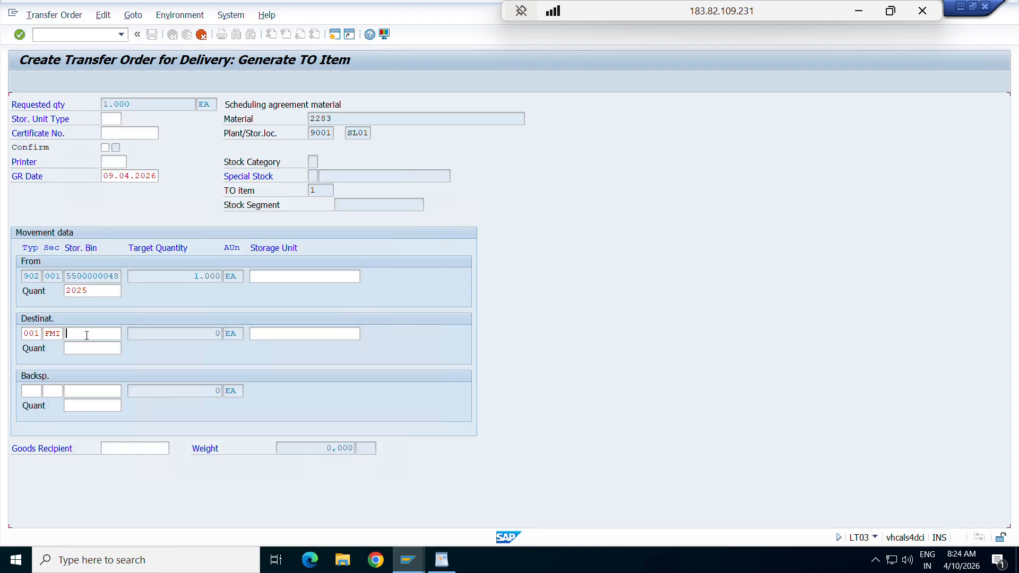
text(01-01-01)
key(Return)
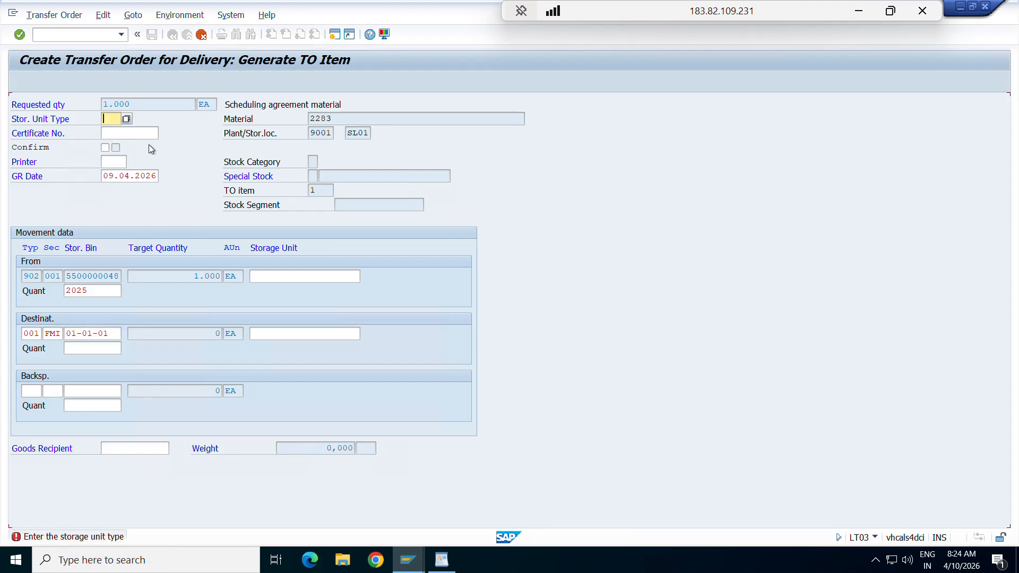
- Assign storage unit type U1 to the putaway item and save the transfer order
key(F4)
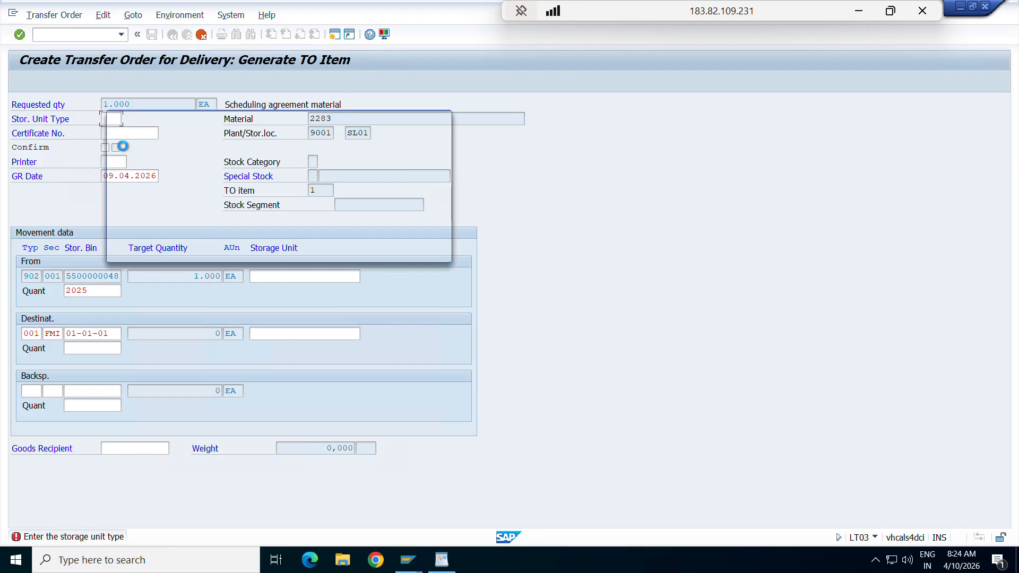
double_click(157, 207)
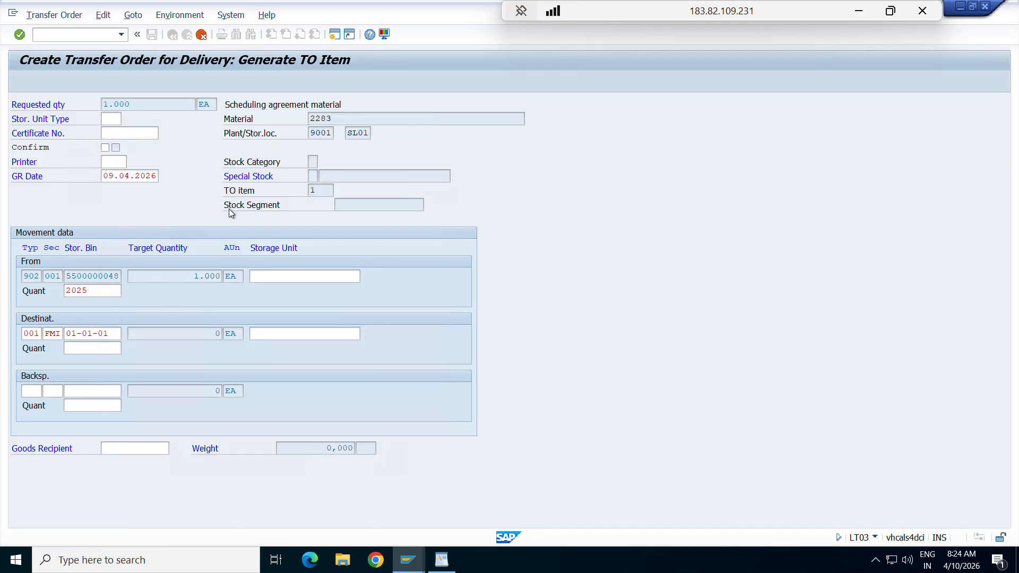
key(Return)
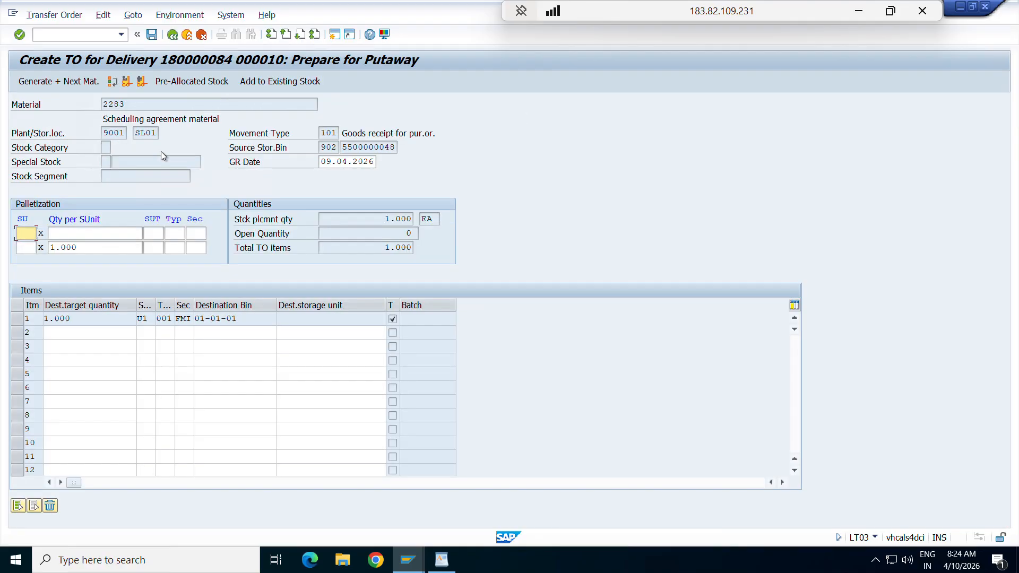
click(152, 35)
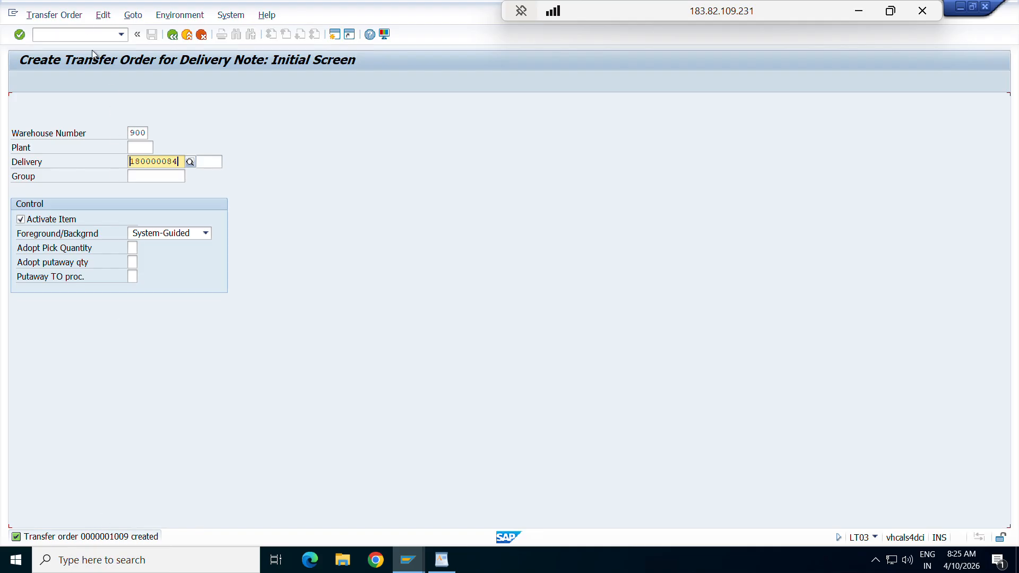
- Open the created transfer order for confirmation, confirm its item internally and save the confirmation
click(48, 14)
mouse_move(72, 60)
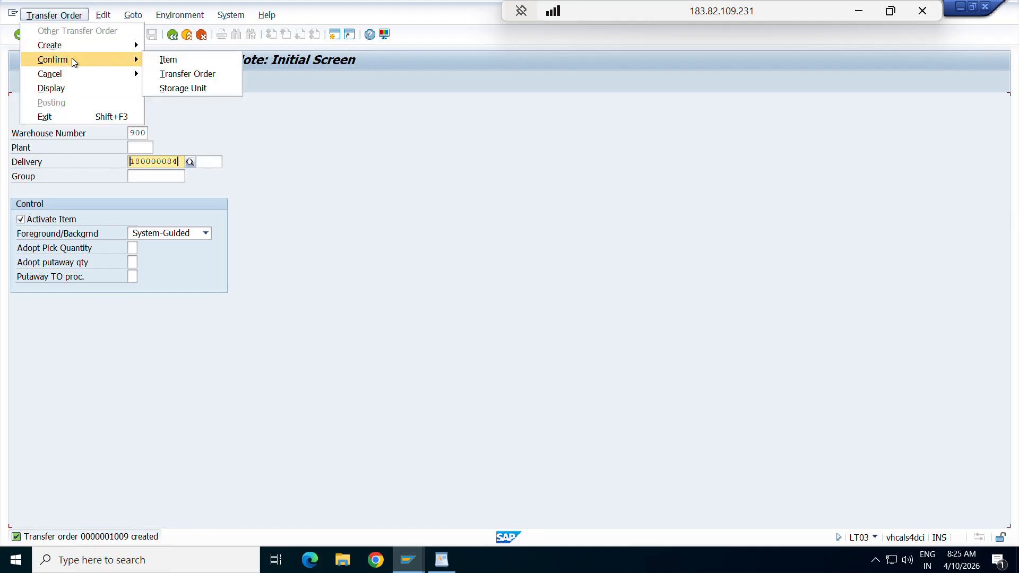
click(187, 74)
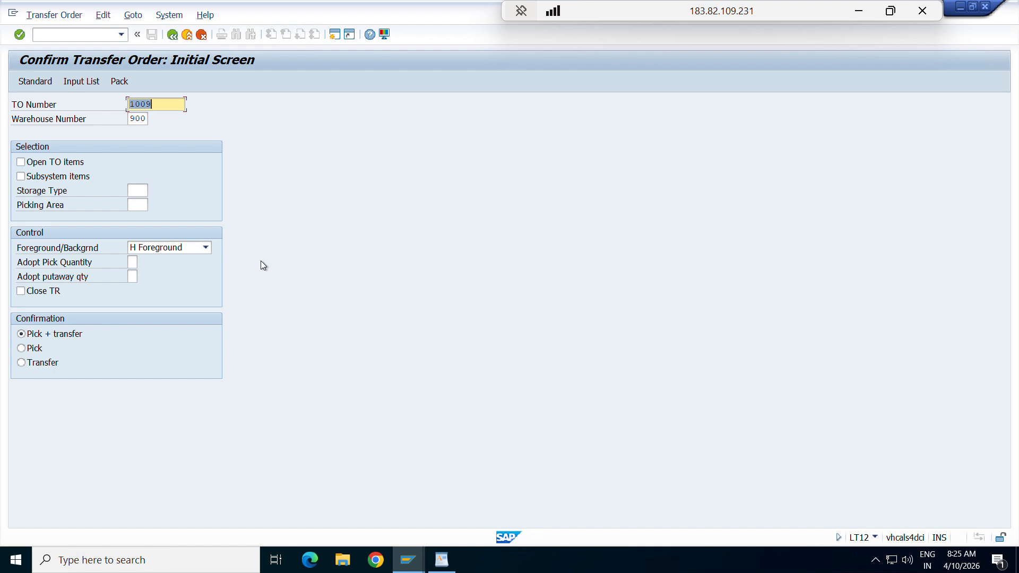
key(Return)
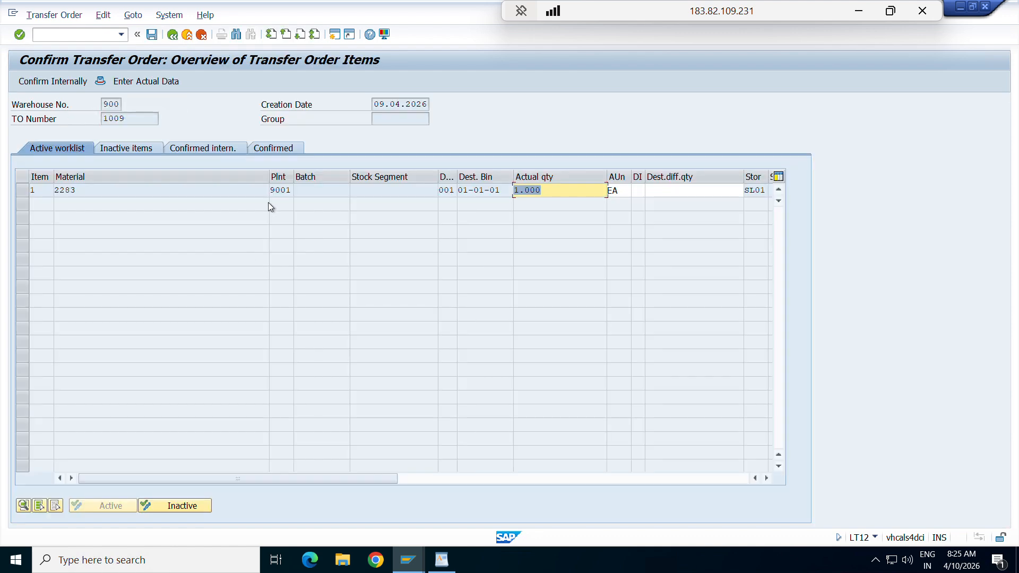
click(65, 83)
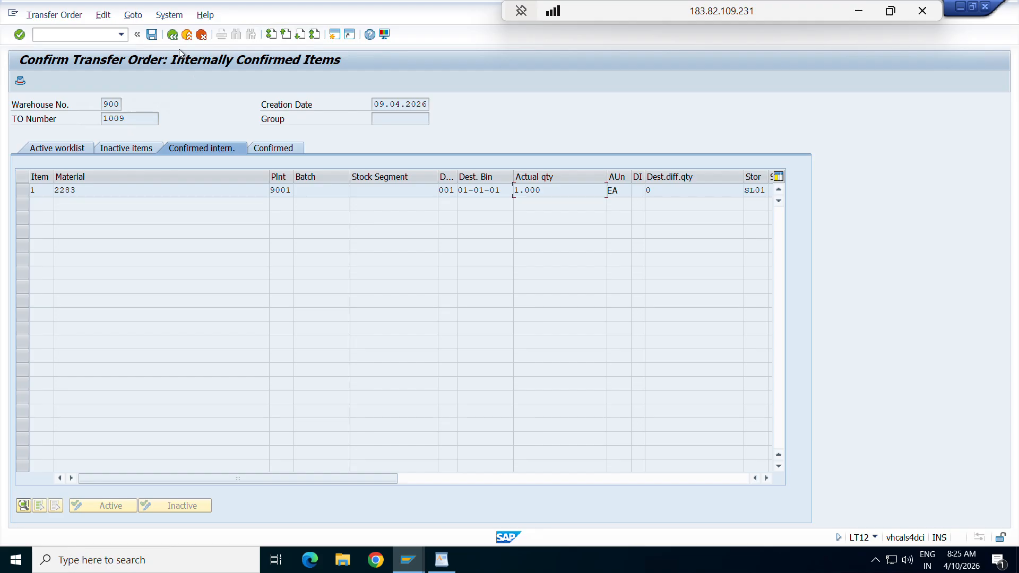
click(152, 34)
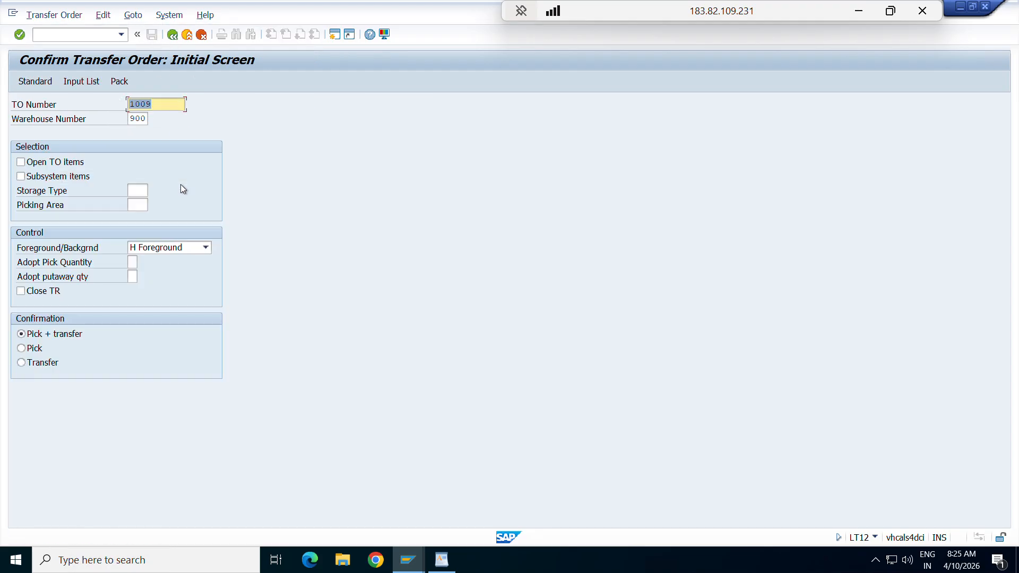
- Switch to the SAP Easy Access session, open MIGO and load the inbound delivery by its number into the goods receipt
click(408, 562)
mouse_move(602, 505)
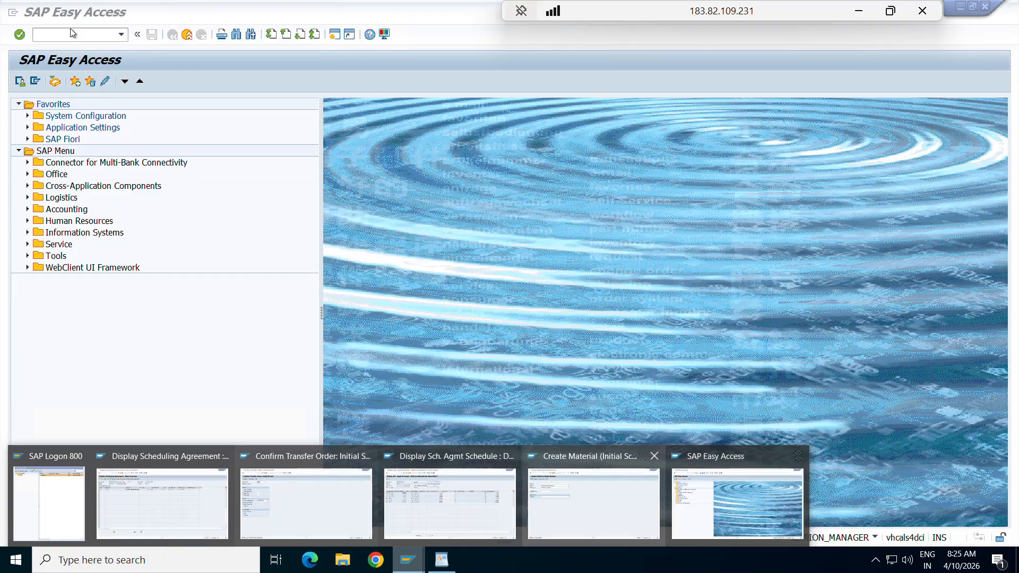
click(73, 34)
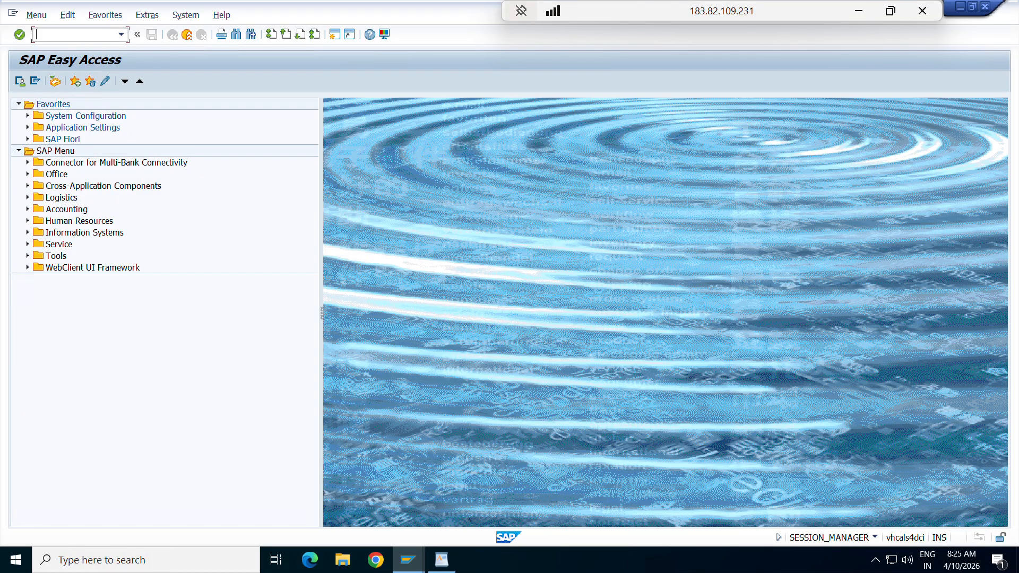
text(migo)
key(Return)
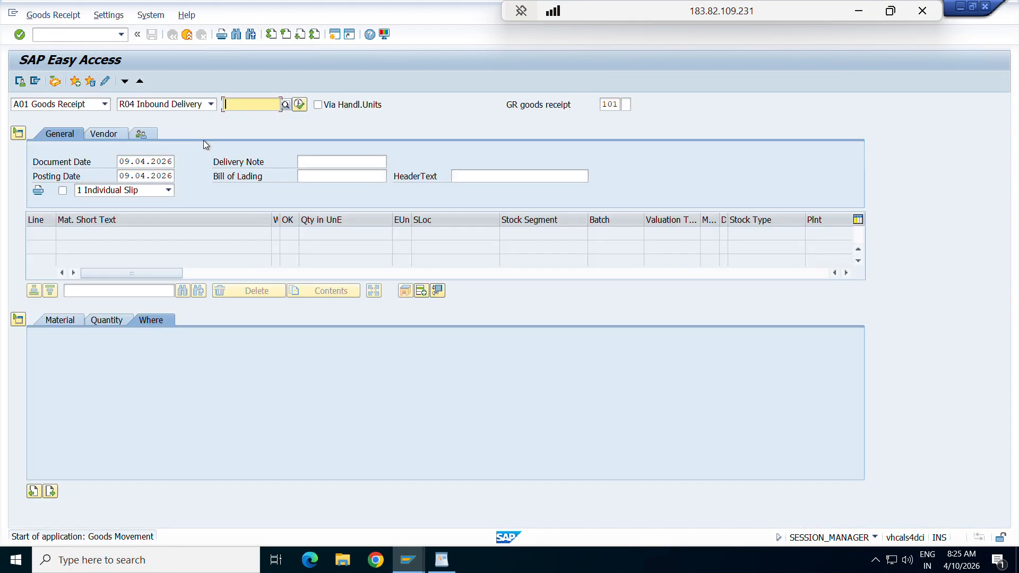
text(180000084)
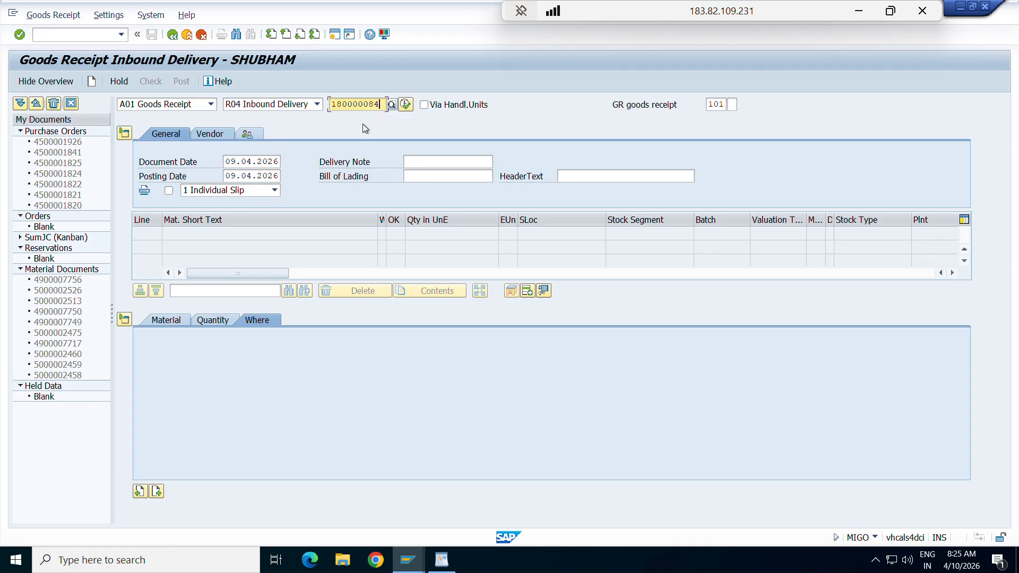
key(Return)
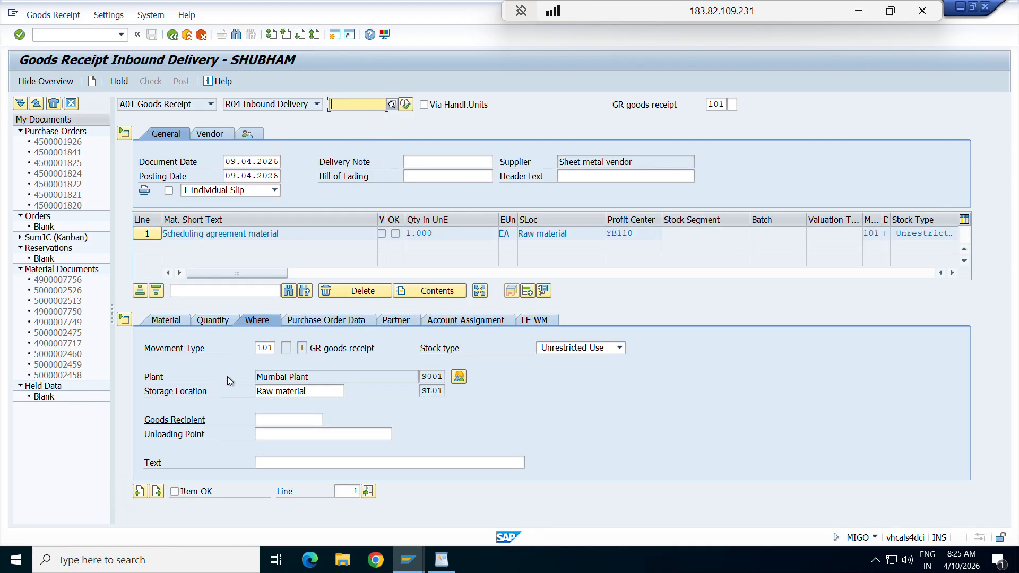
- Mark item 1 as OK and review its purchase order, movement, account assignment, partner and LE-WM details
click(174, 492)
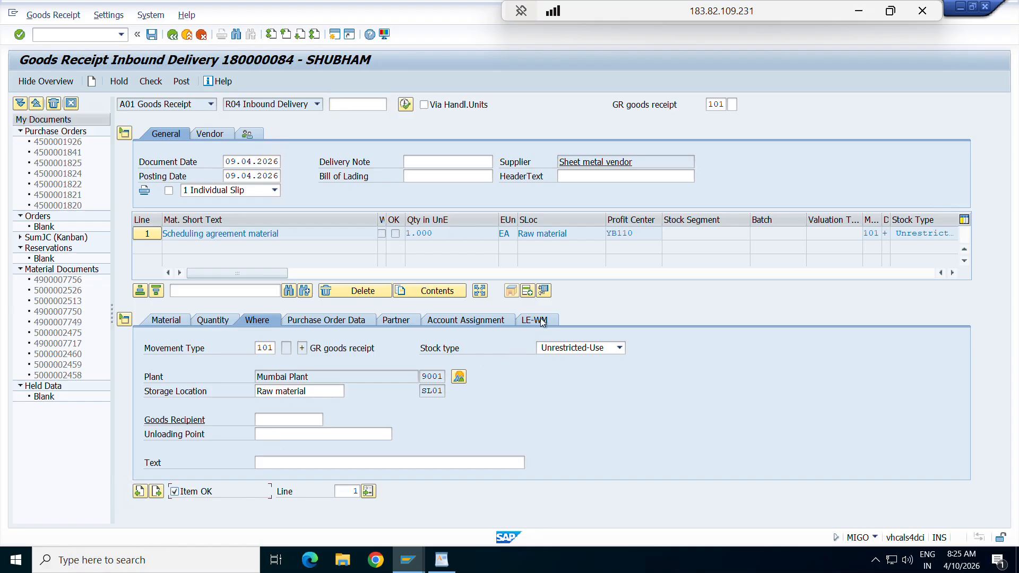
click(316, 320)
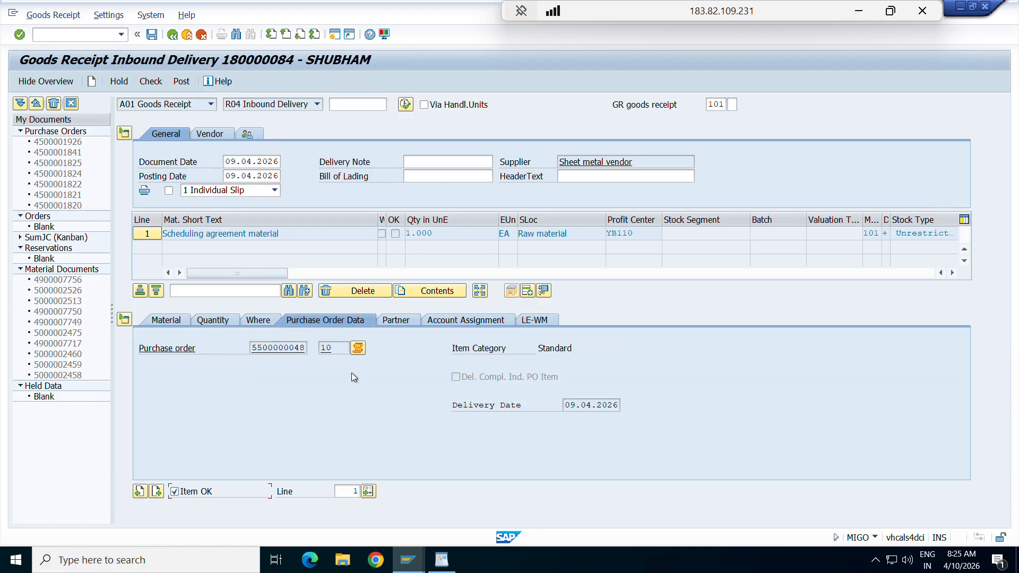
click(251, 324)
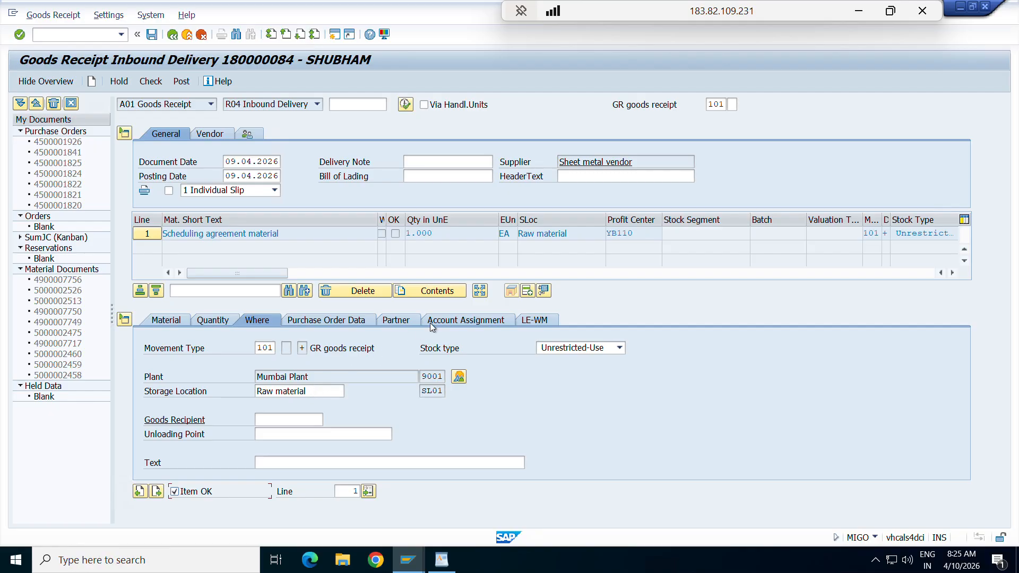
click(459, 320)
click(396, 321)
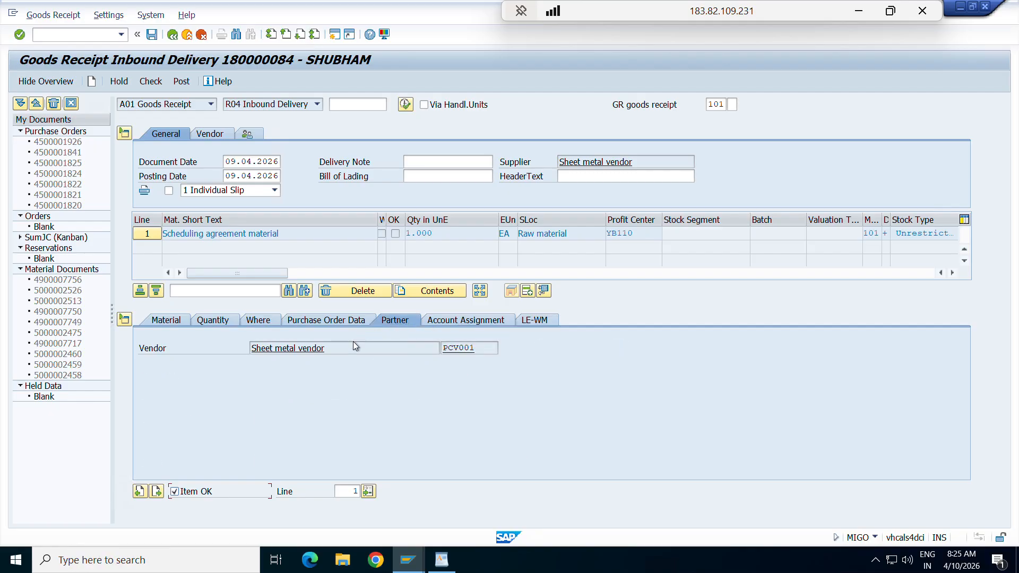
click(536, 321)
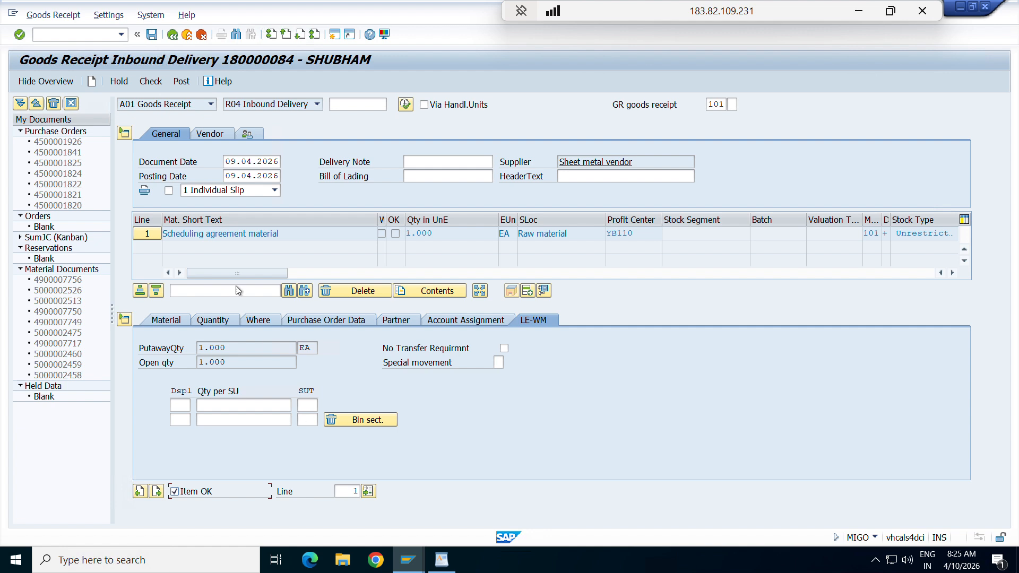
- Check the goods receipt and open the long text of the logged message for item 1
click(151, 81)
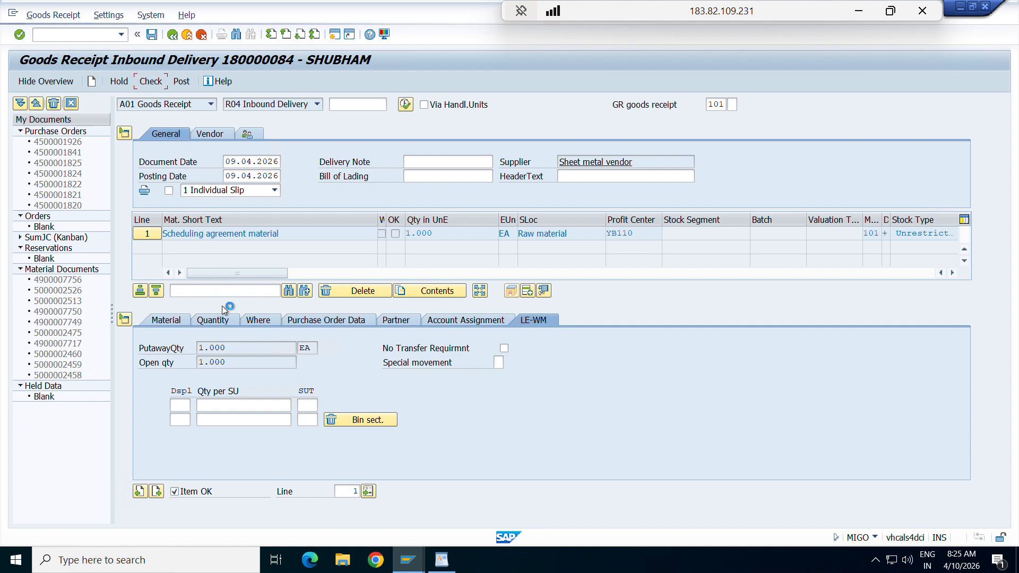
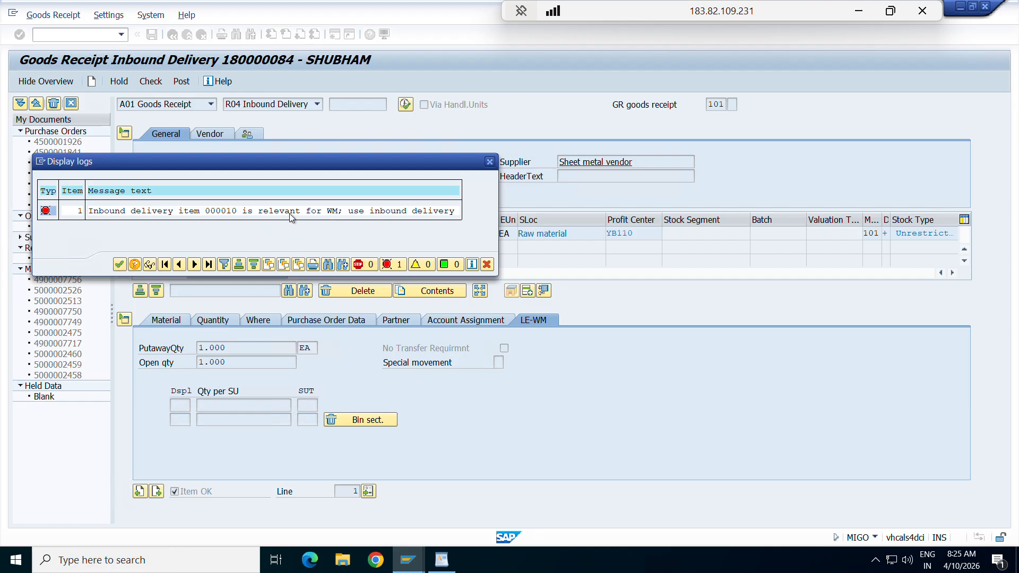
click(387, 213)
click(119, 266)
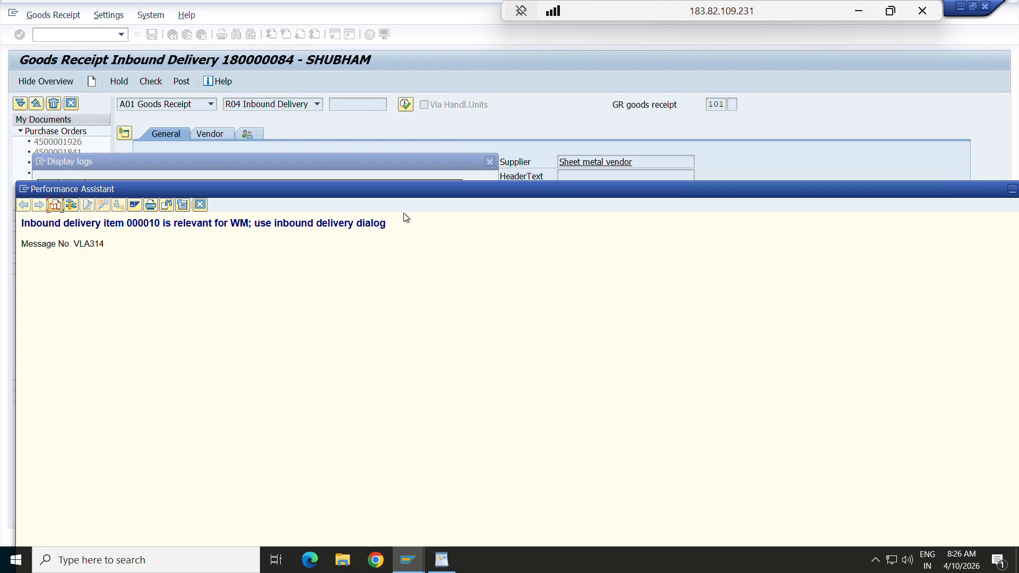
- Close the message long text and the check log, and leave the goods receipt without posting it
drag(535, 197, 355, 205)
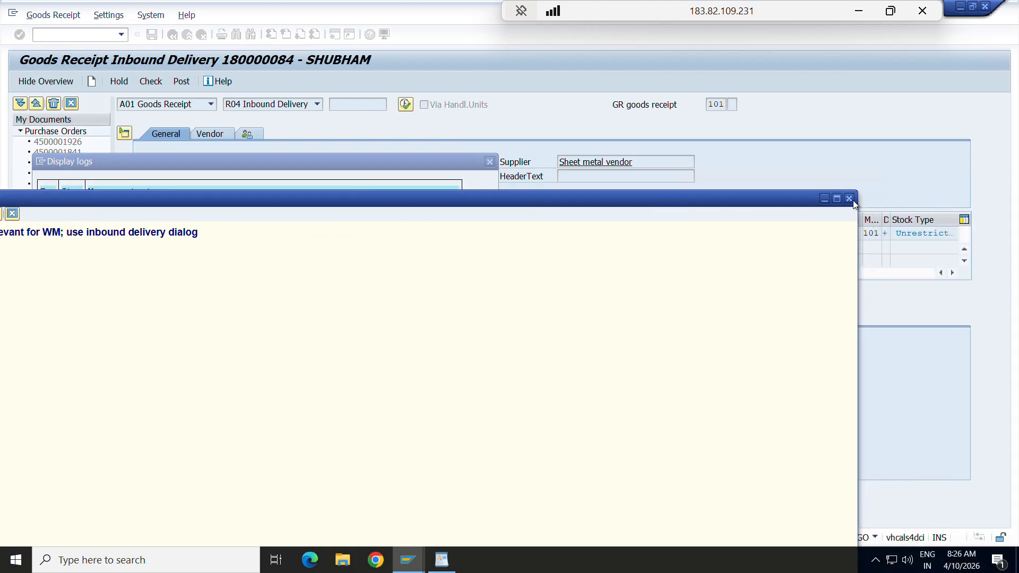
click(846, 199)
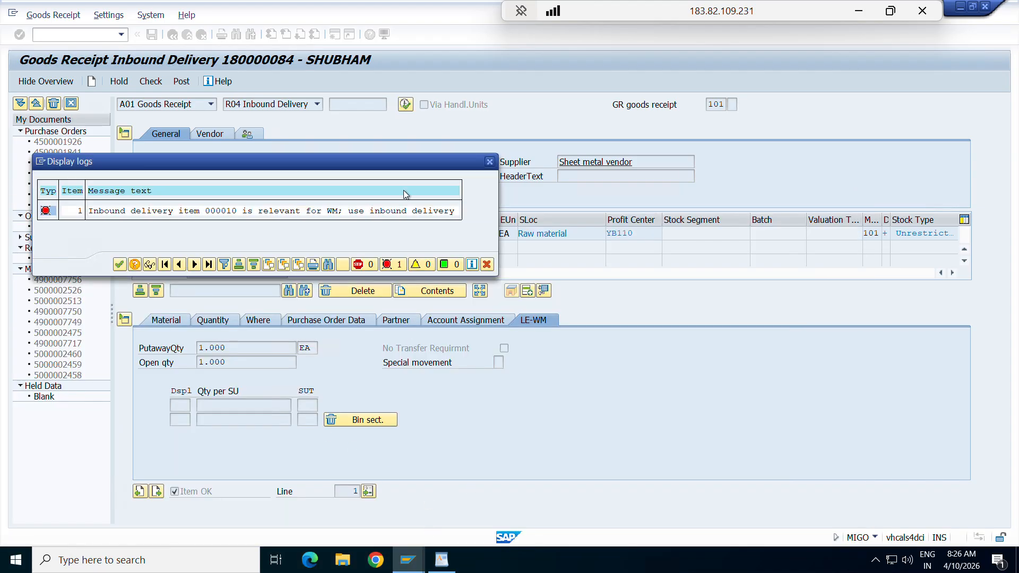
click(485, 163)
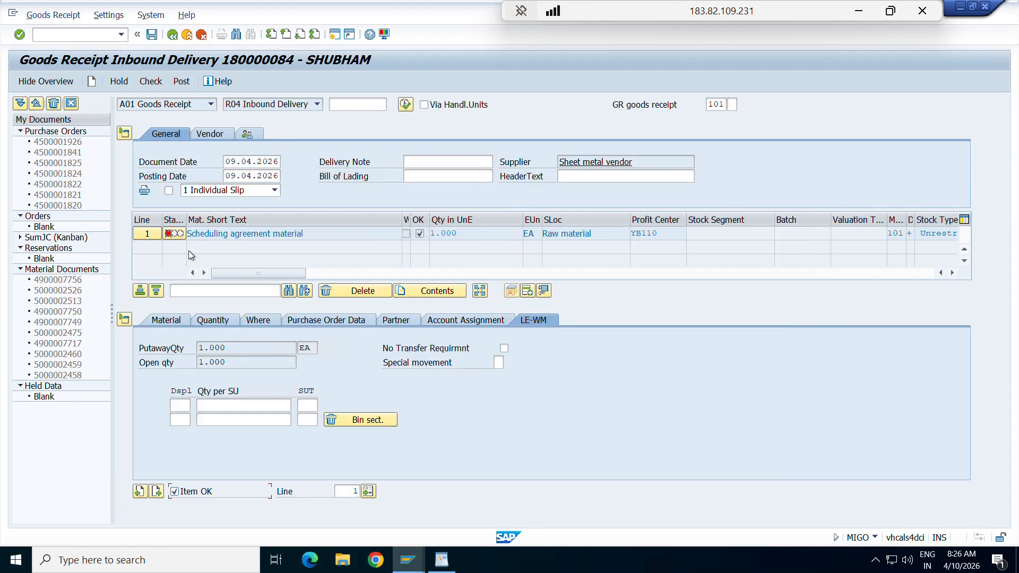
click(173, 34)
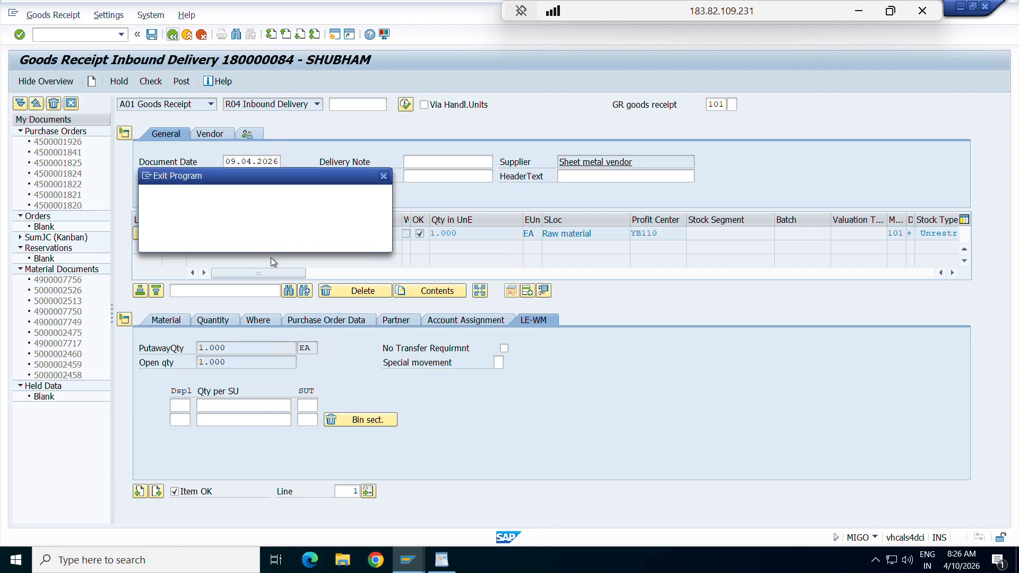
click(270, 242)
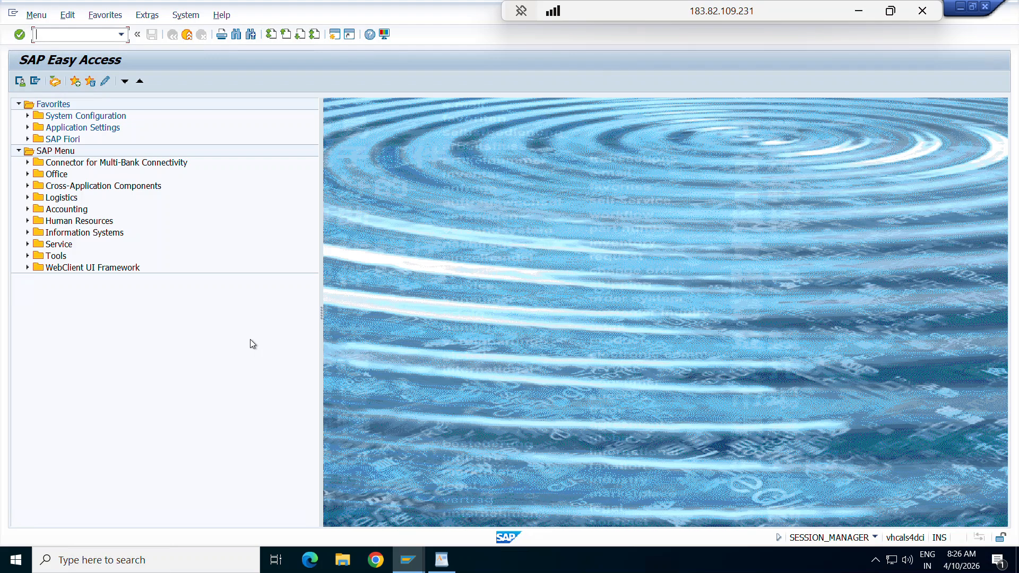
- Switch to the Confirm Transfer Order session and return it to SAP Easy Access
mouse_move(408, 560)
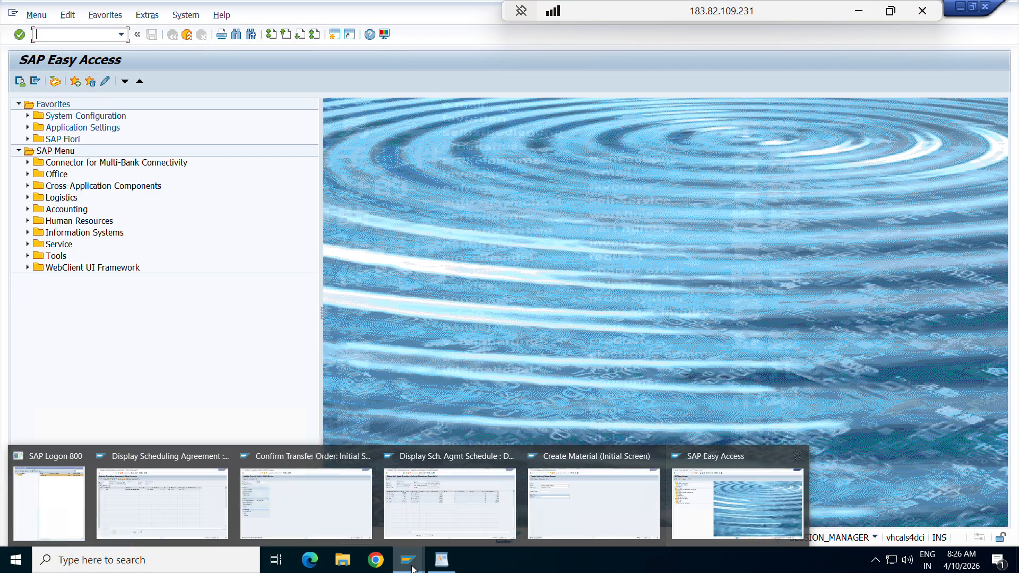
click(786, 465)
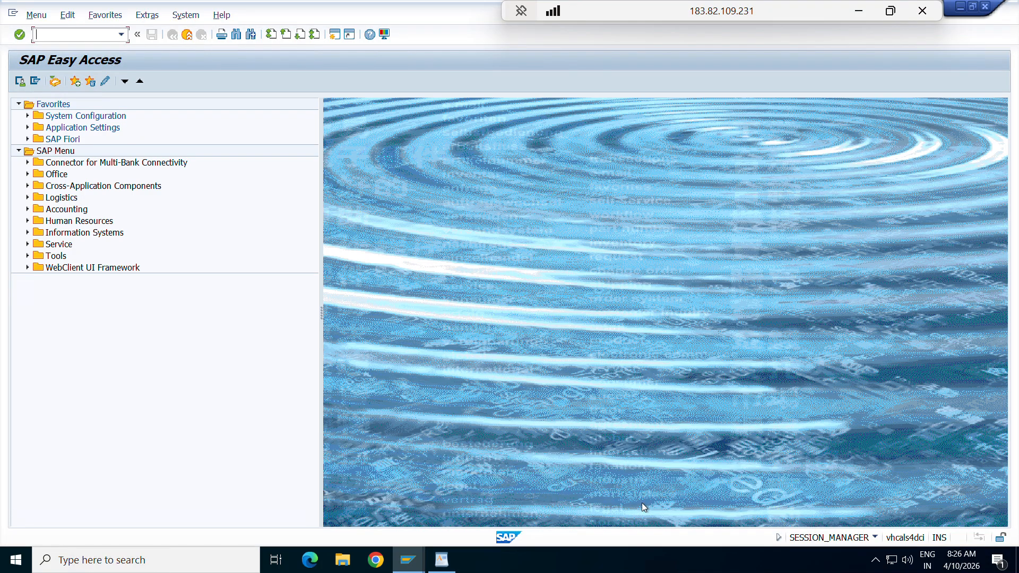
mouse_move(407, 560)
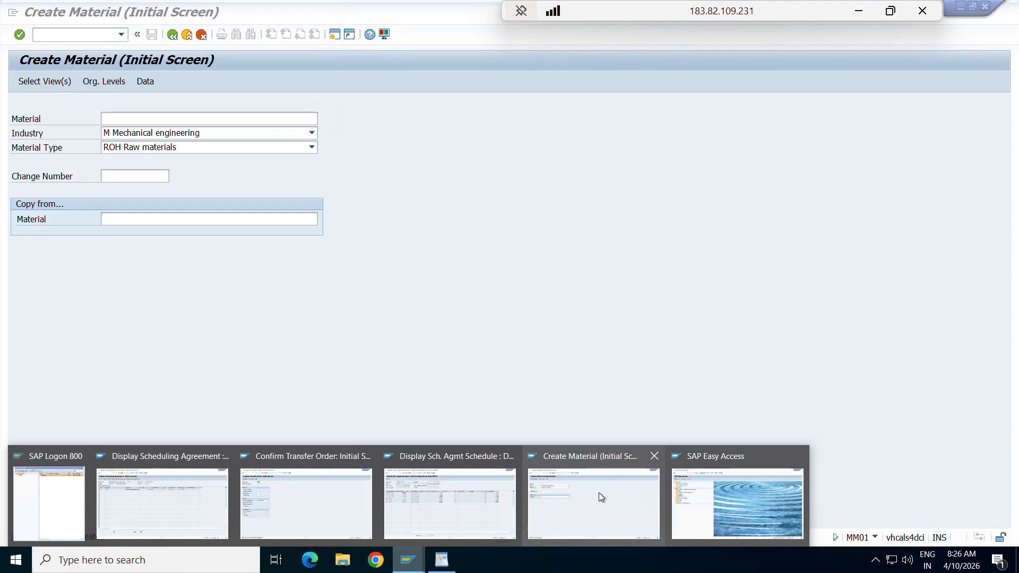
click(599, 493)
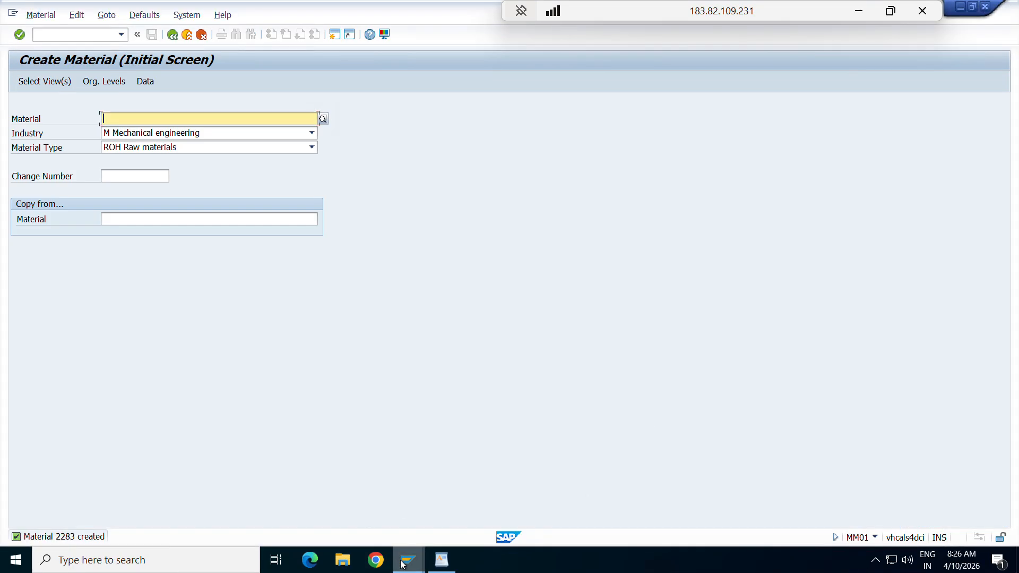
mouse_move(408, 560)
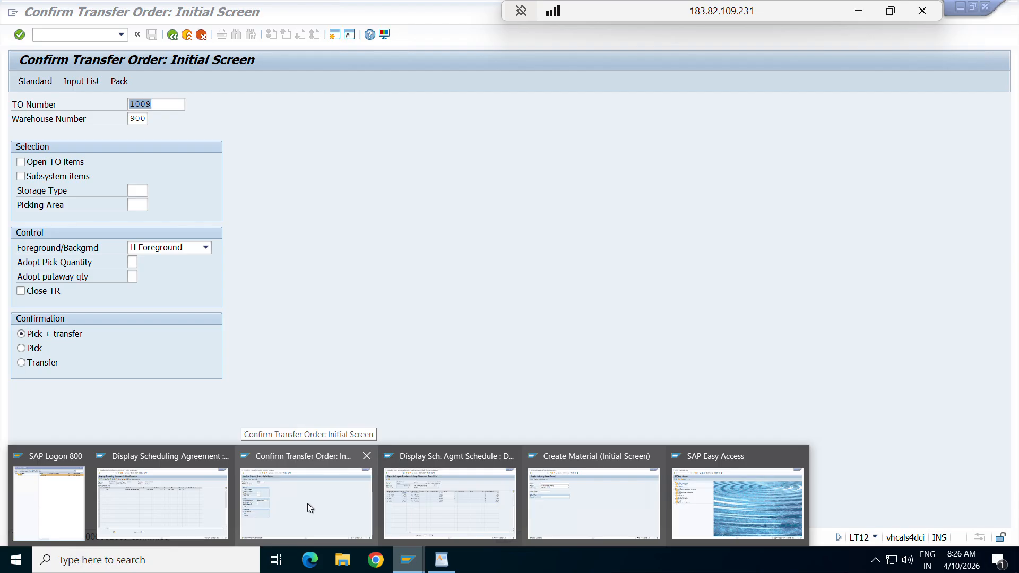
click(290, 508)
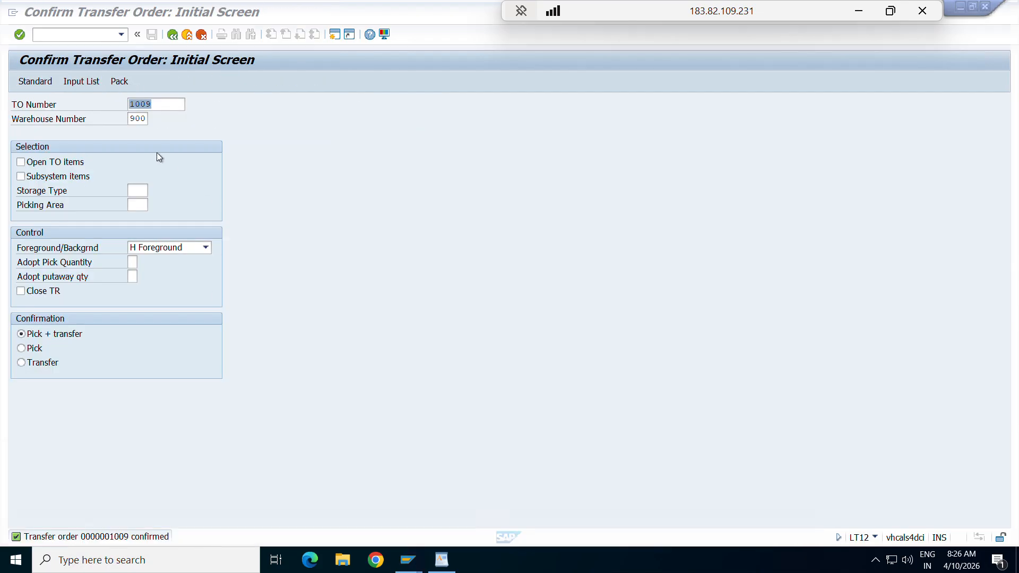
click(54, 15)
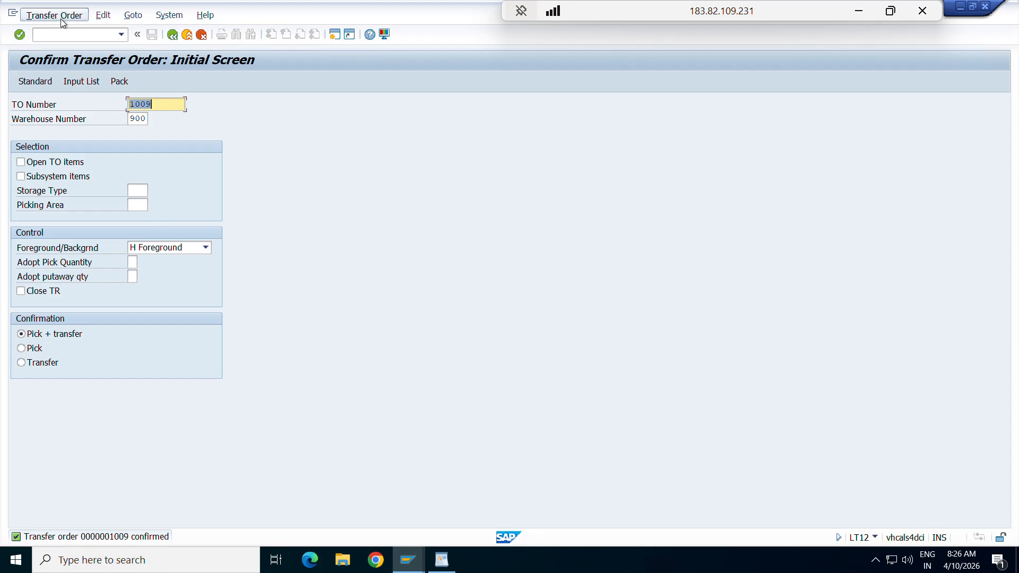
click(309, 221)
click(173, 36)
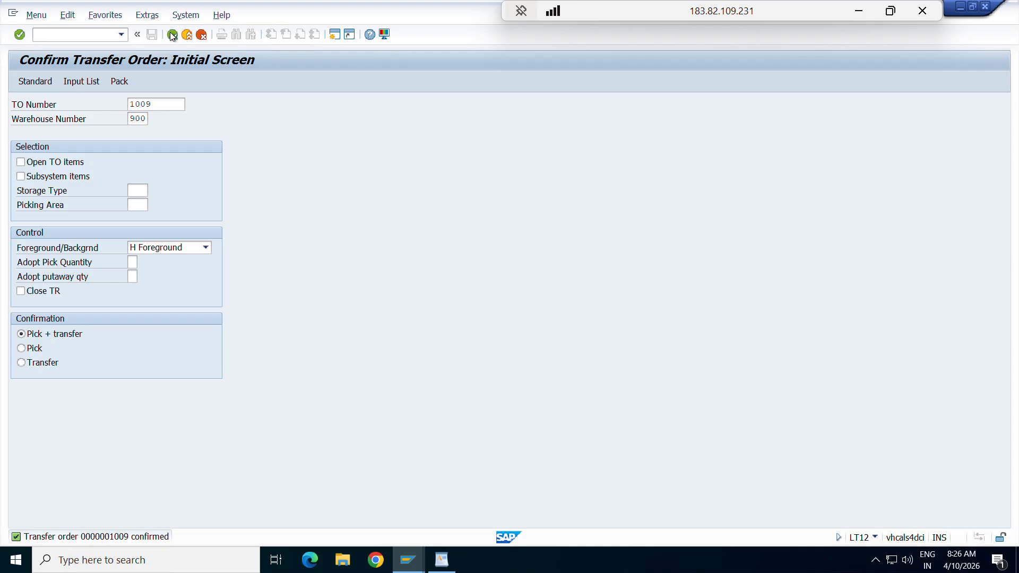
text(me)
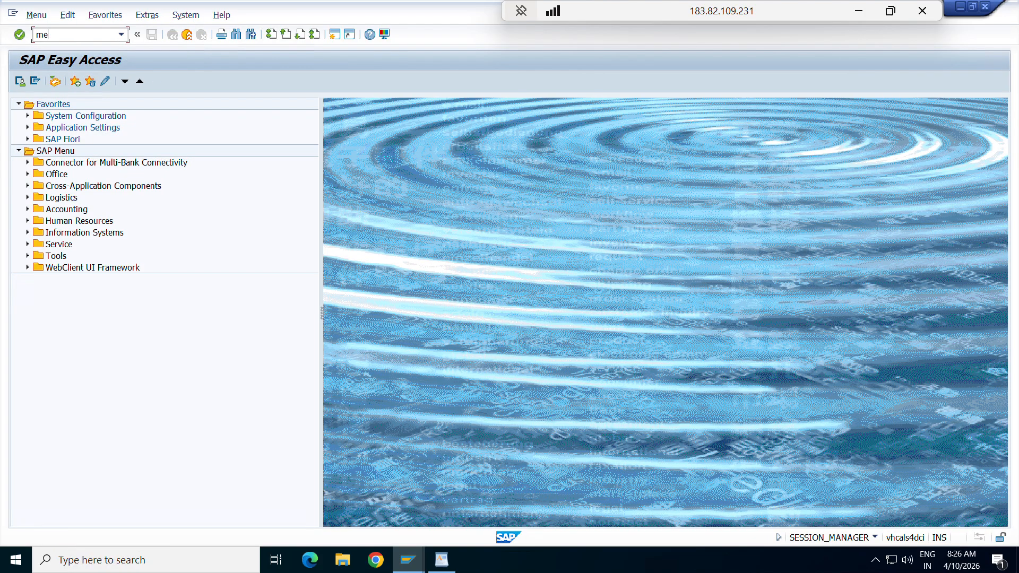
key(BackSpace)
key(BackSpace)
key(BackSpace)
key(BackSpace)
- Start transaction VL32N, open the proposed inbound delivery for material 2283 and post its goods receipt
click(121, 35)
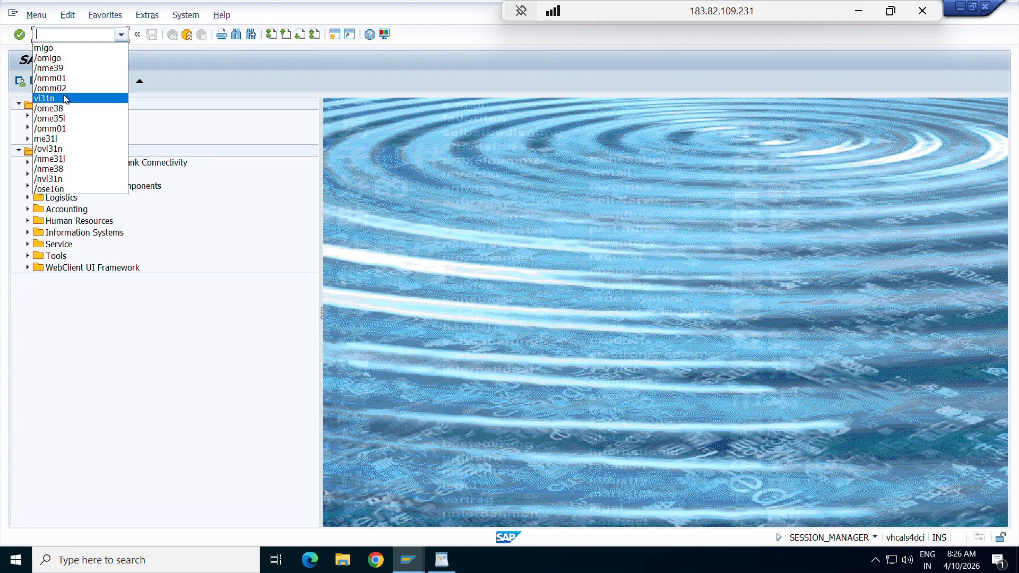
click(61, 38)
text(vl31)
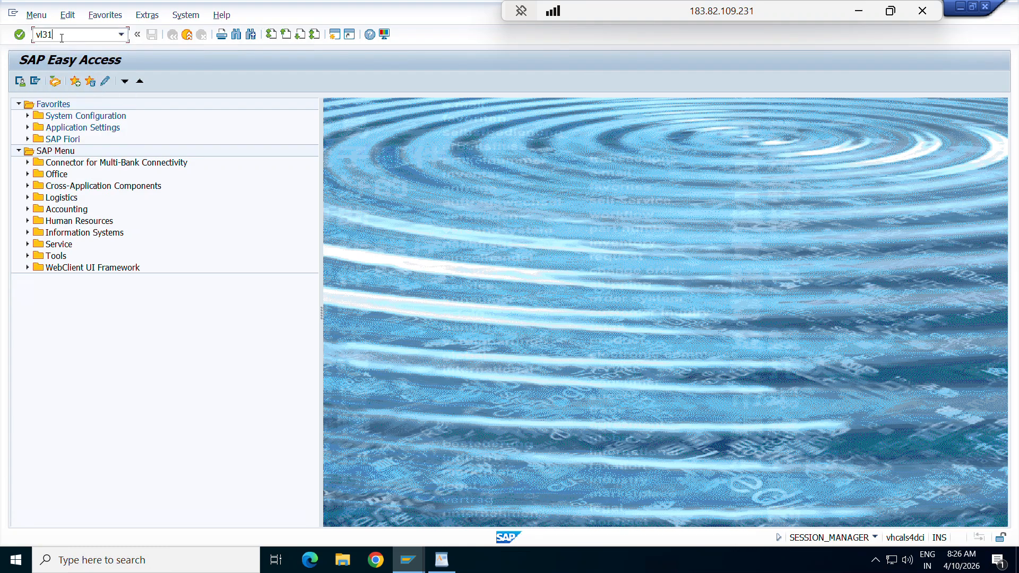
key(Return)
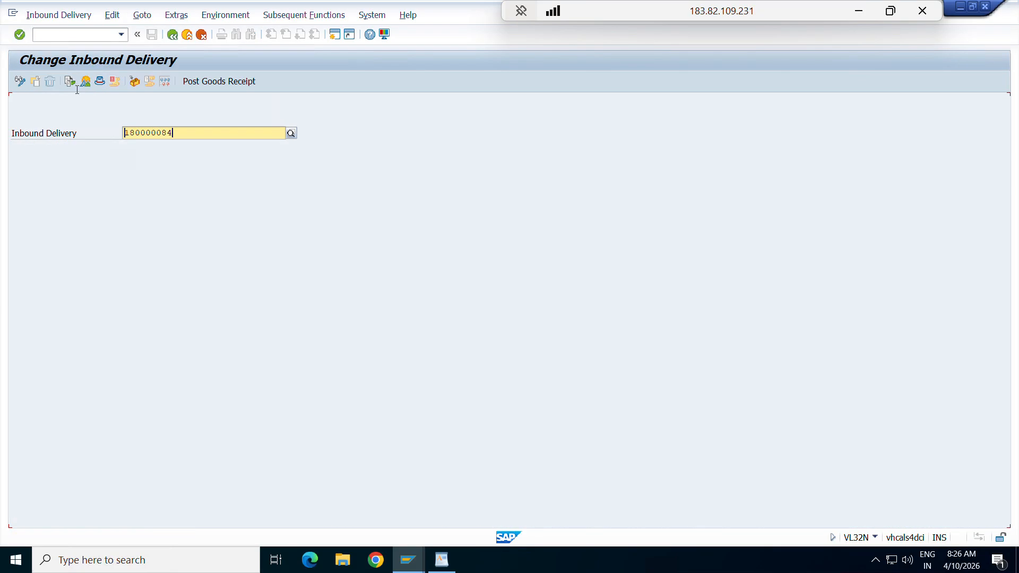
key(Return)
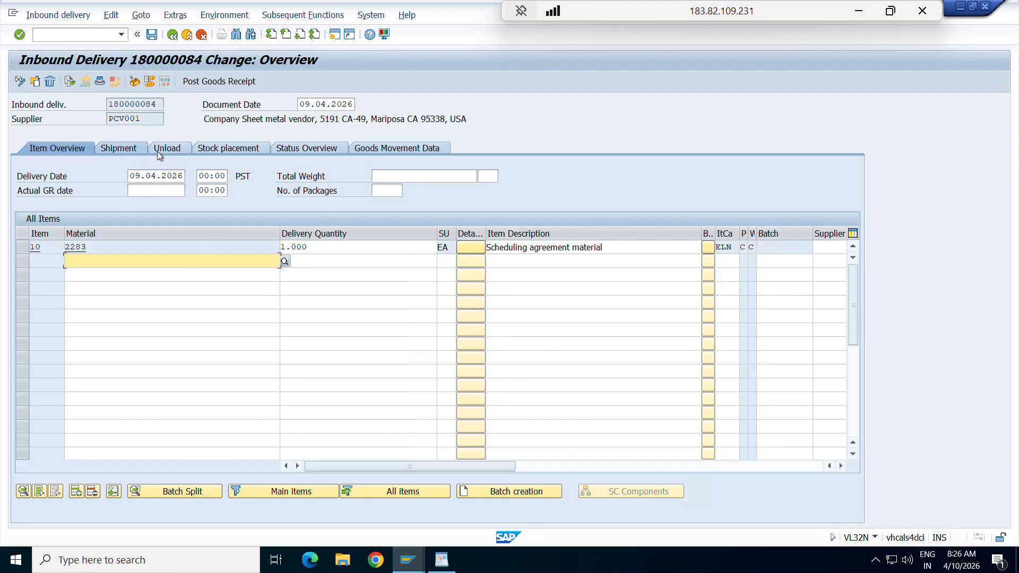
click(216, 83)
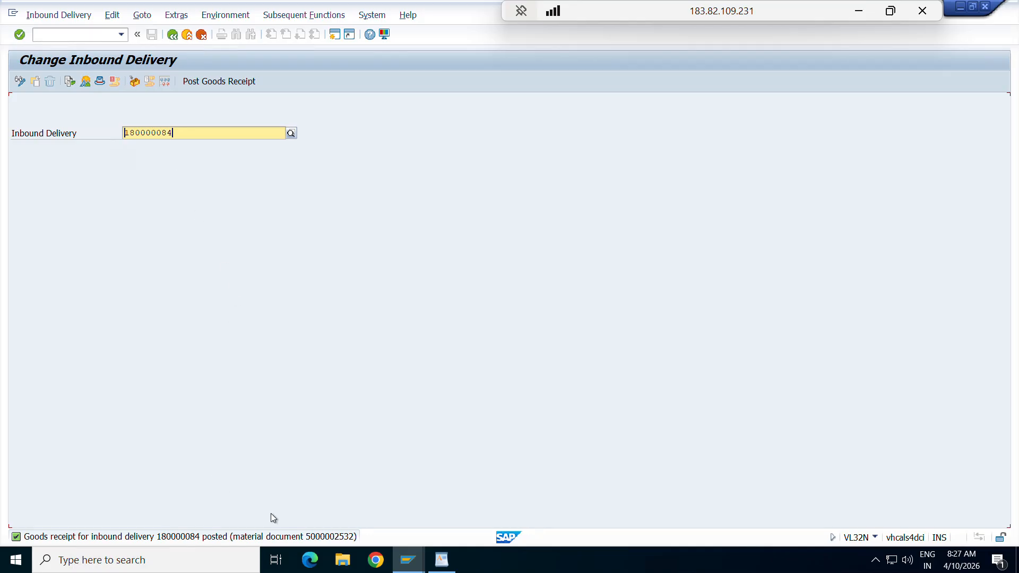
- Open the long text of the goods receipt message, copy the material document number and close the text
key(Return)
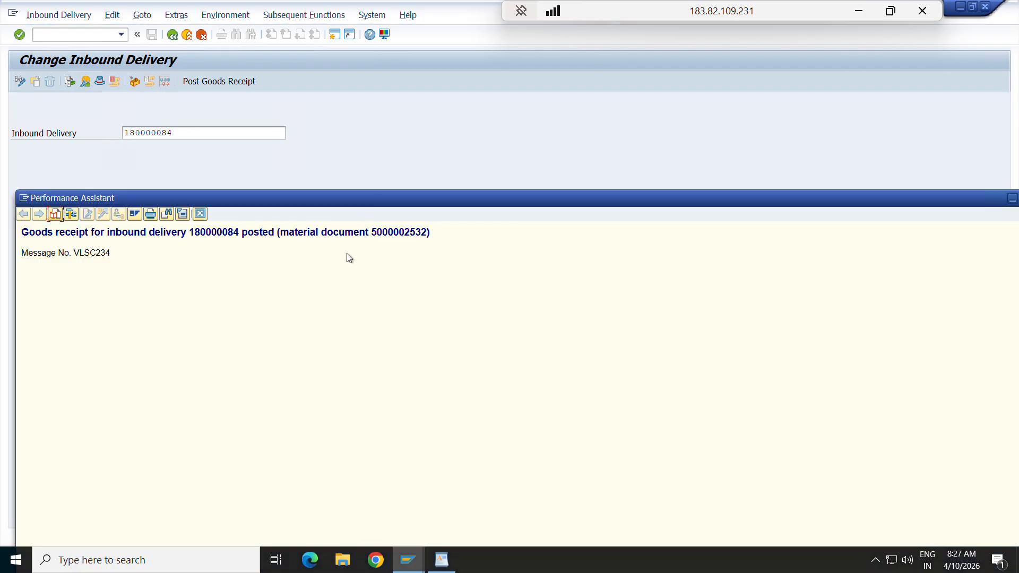
double_click(398, 233)
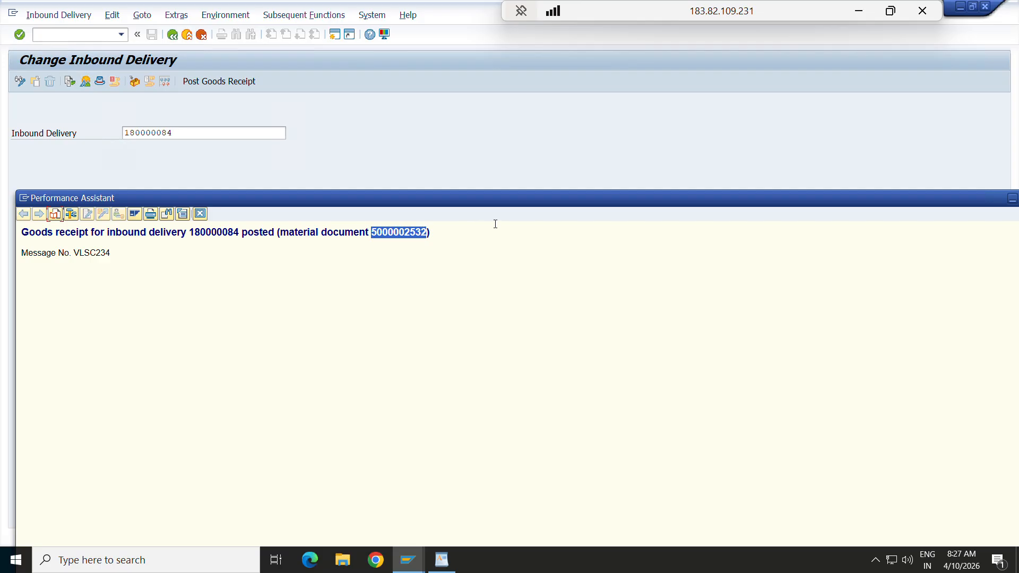
drag(520, 202, 305, 197)
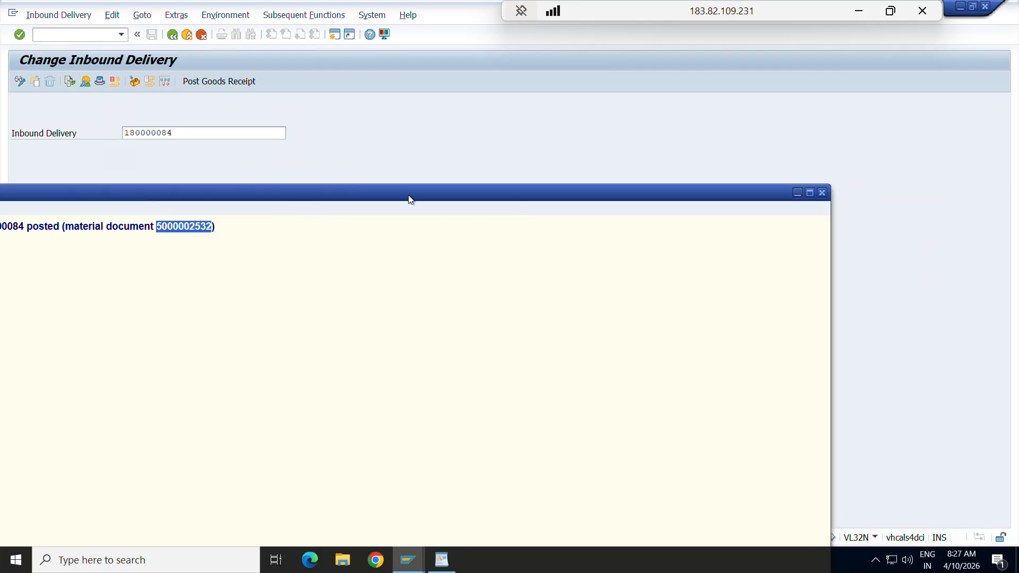
click(823, 194)
- Switch to the SAP Easy Access session, open MIGO in A04 Display mode and load the material document by its copied number
click(417, 564)
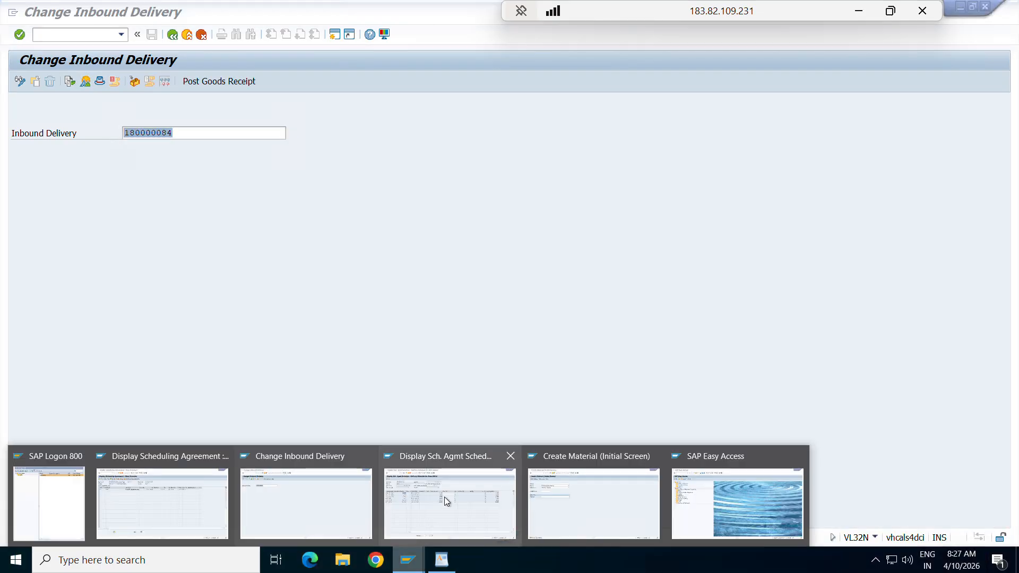
click(701, 487)
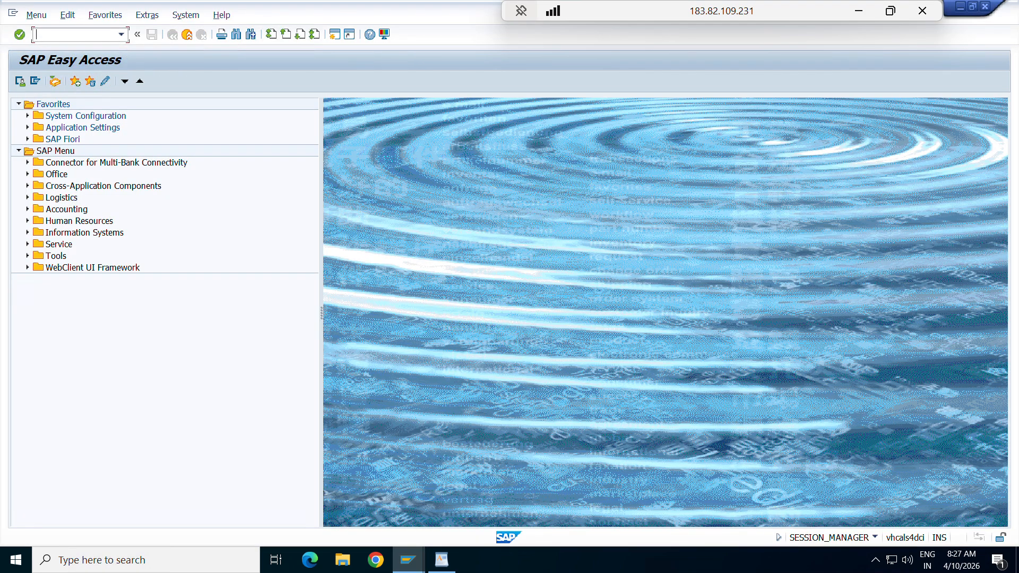
text(migo)
key(Return)
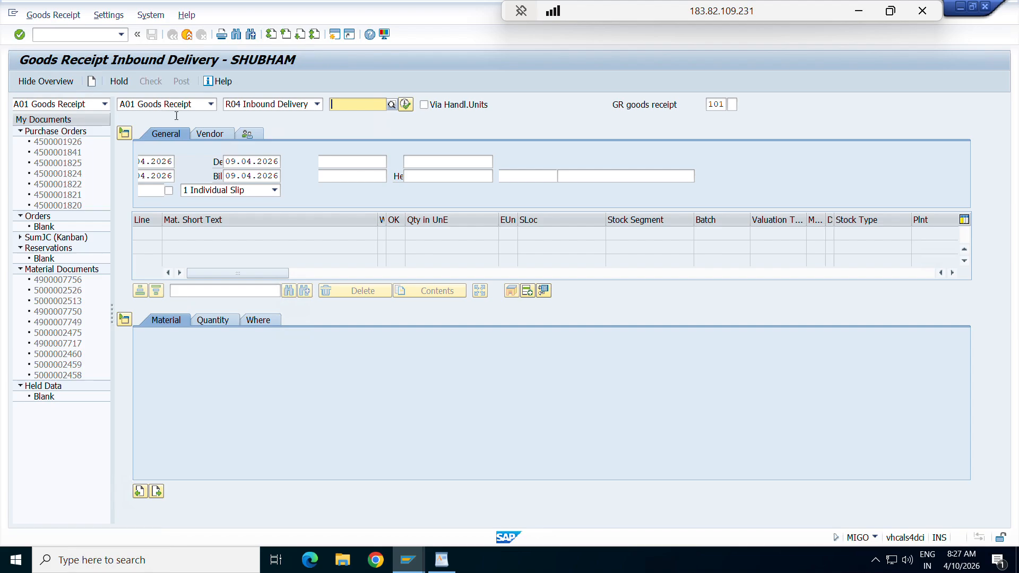
click(176, 106)
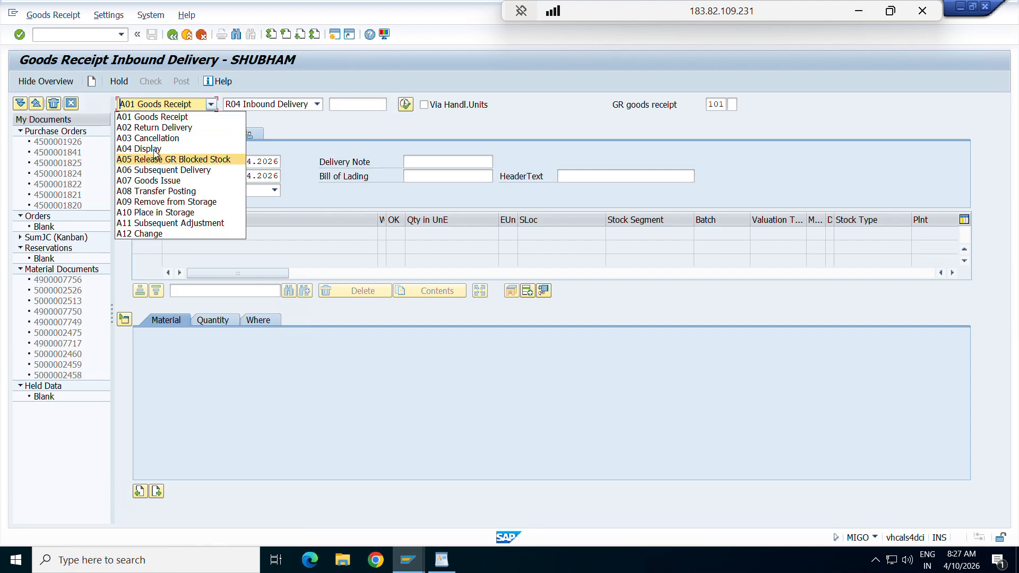
click(145, 148)
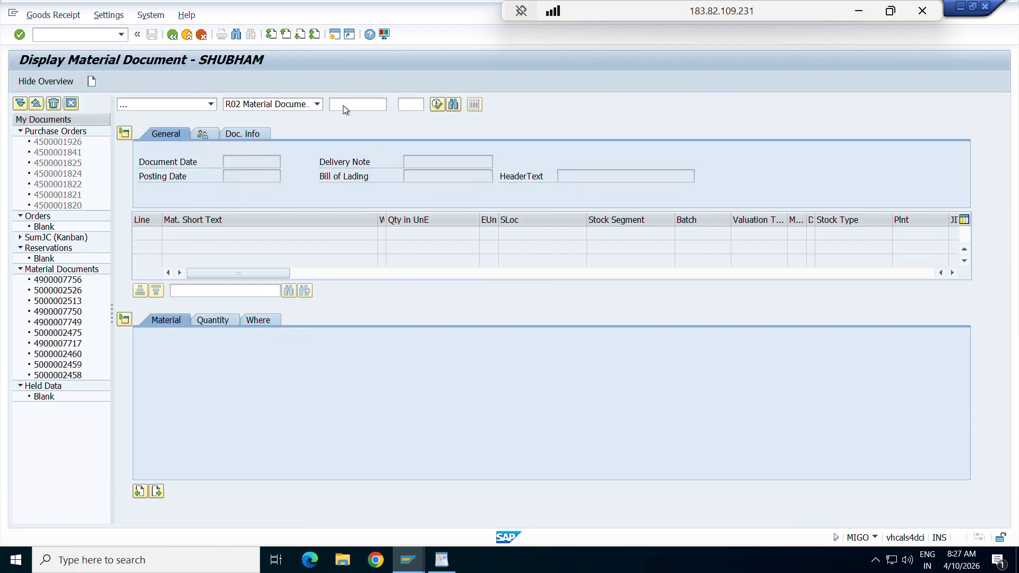
key(Return)
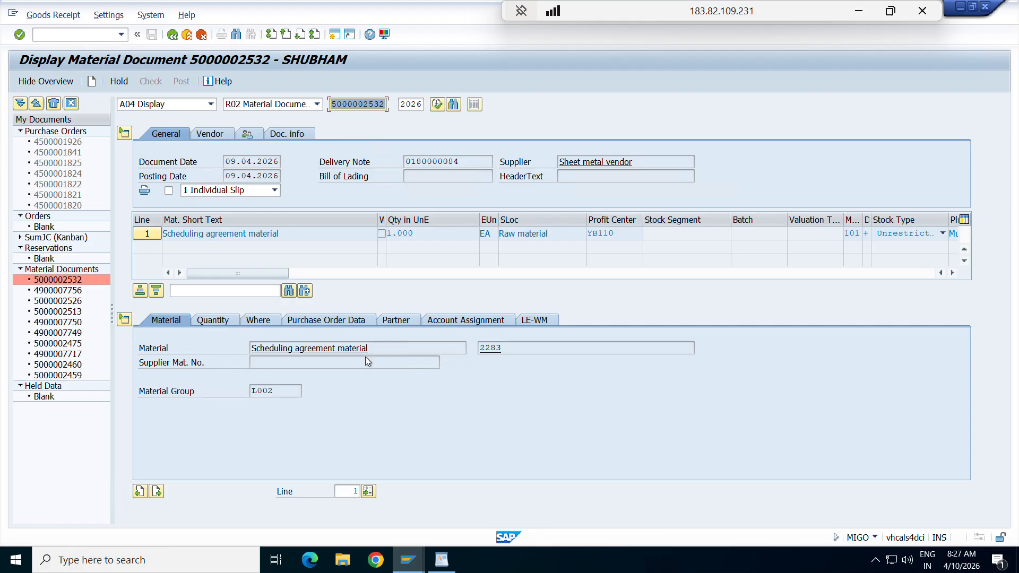
- Review the material and quantity details of item 1, including the quantity in unit of entry and the quantity ordered
drag(368, 350, 250, 349)
click(506, 347)
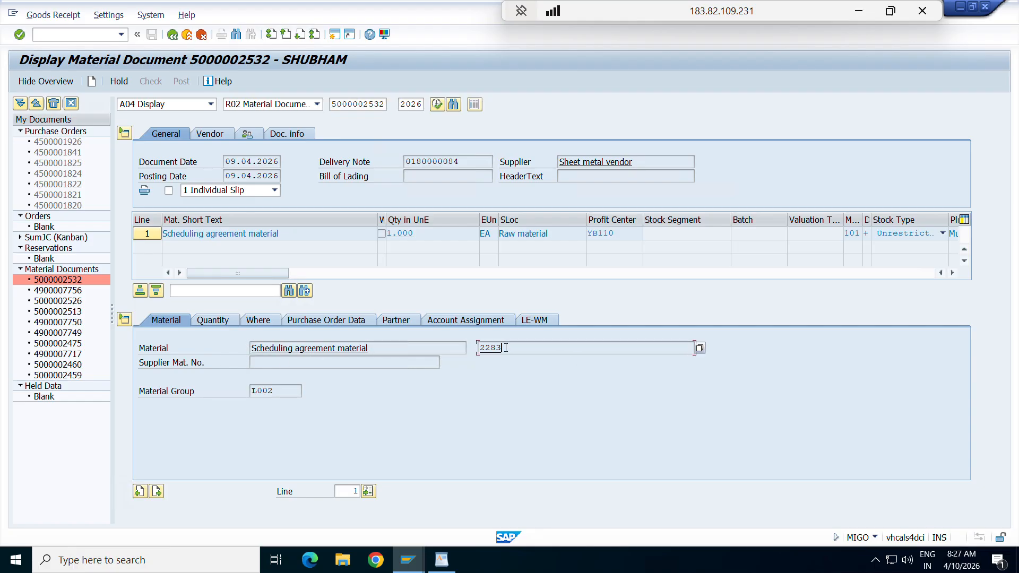
click(232, 320)
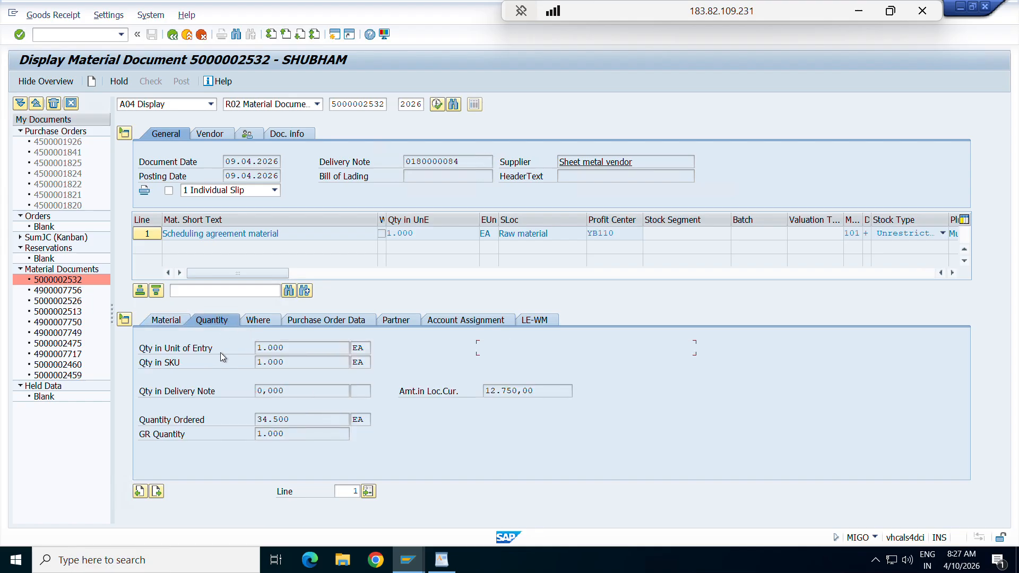
drag(302, 353, 260, 350)
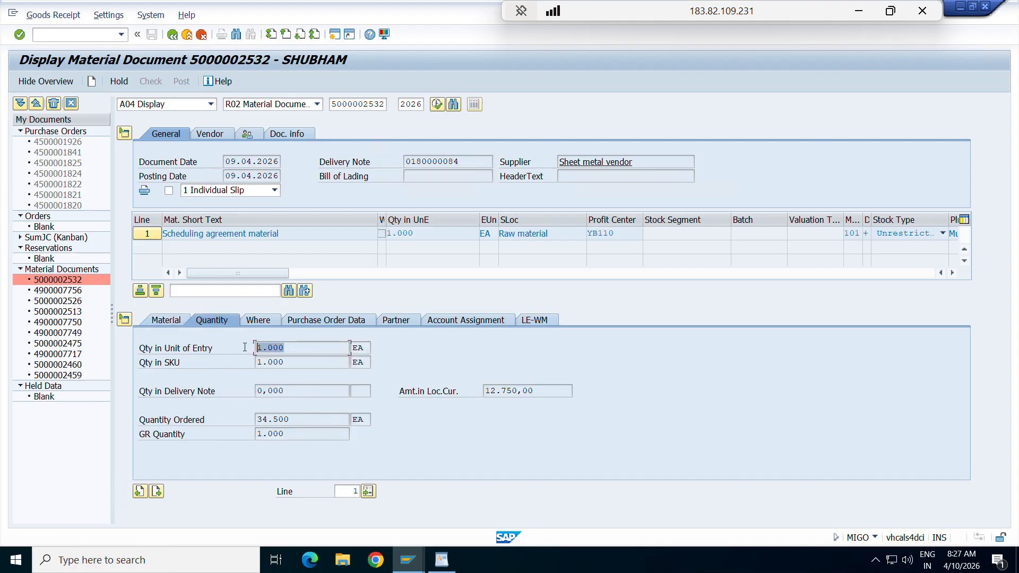
drag(287, 419, 239, 418)
click(284, 419)
- Examine the purchase order data of item 1, checking its purchase order number, item and reference document
click(326, 320)
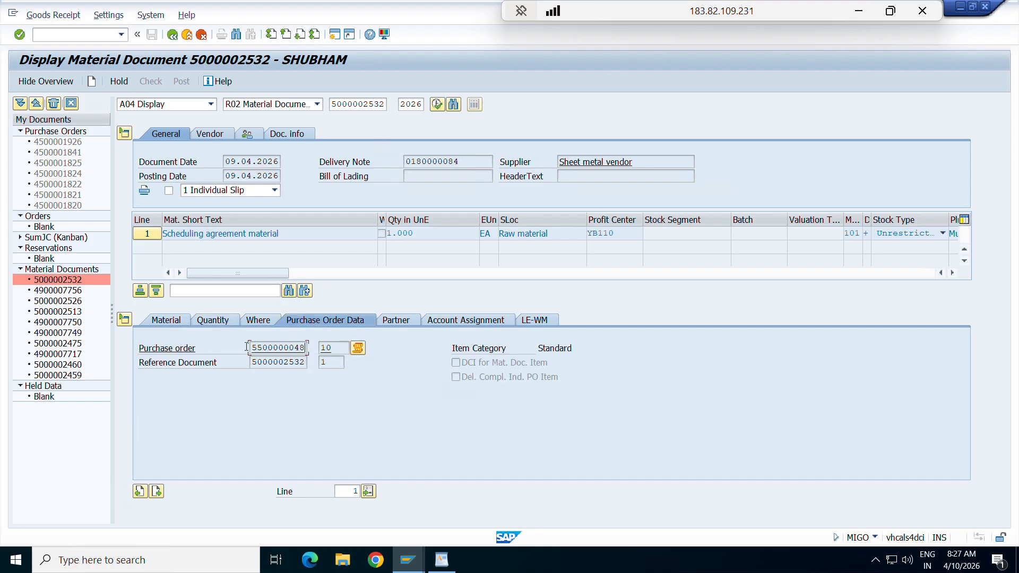
double_click(296, 348)
click(292, 348)
click(319, 348)
double_click(319, 348)
drag(304, 364, 278, 365)
click(301, 364)
click(281, 362)
drag(282, 363, 324, 364)
- Check the storage type and storage bin in the item's LE-WM data, and display the material document's header document info
click(534, 320)
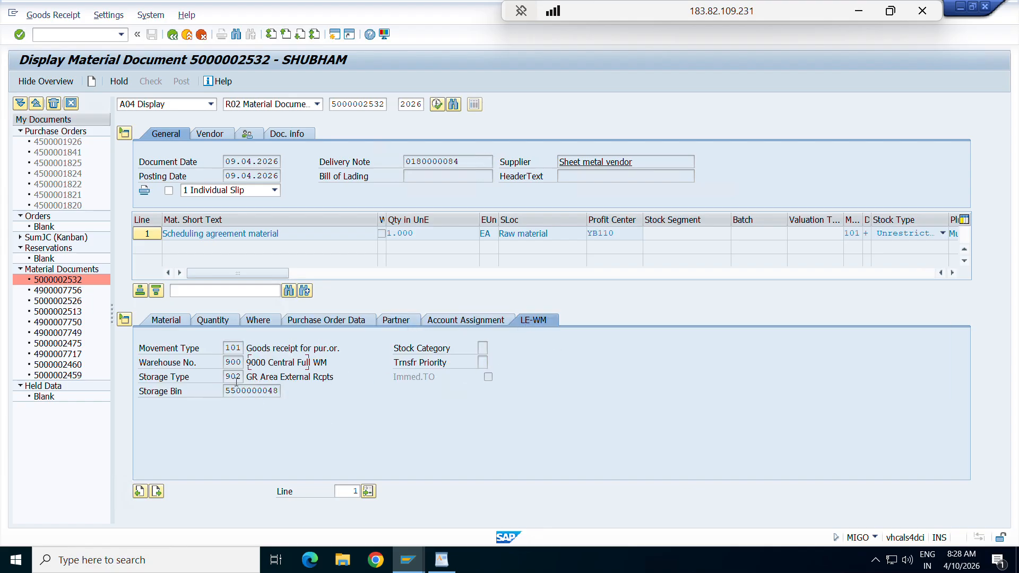
drag(239, 378, 230, 374)
double_click(265, 393)
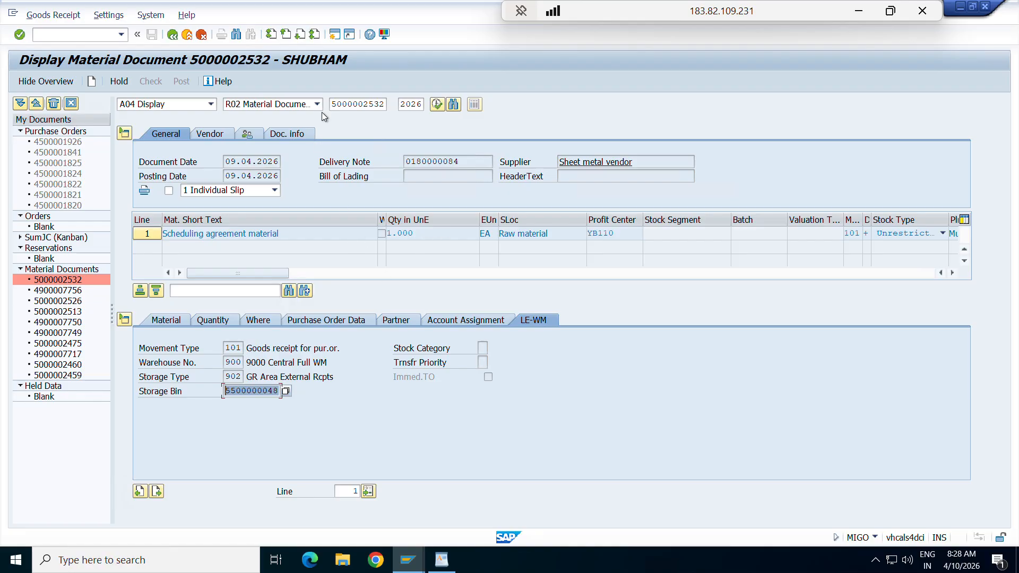
click(293, 135)
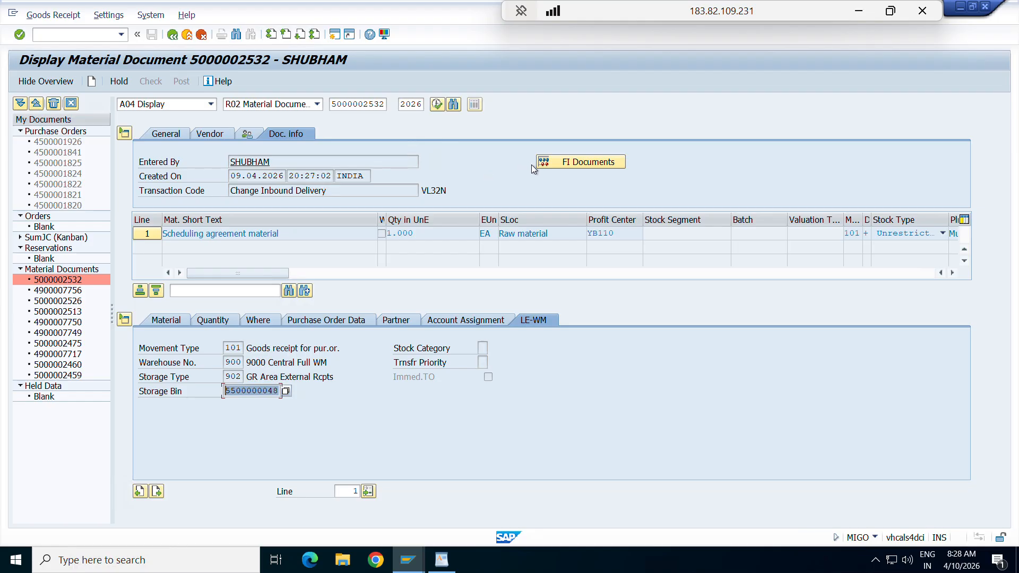
- Display the accounting document of the goods receipt from the FI documents list, check its GR/IR line, and leave the material document display
click(562, 168)
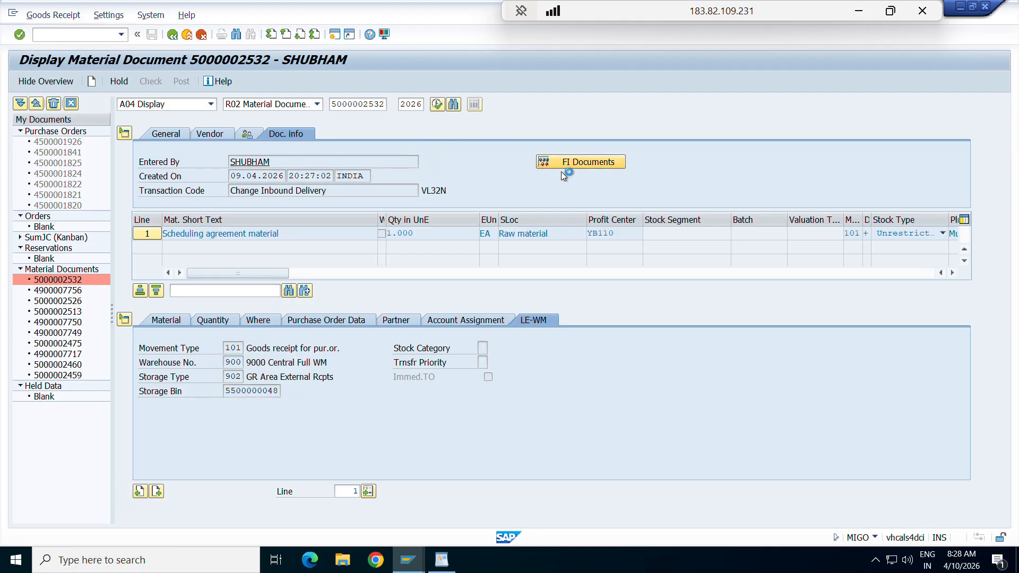
double_click(95, 162)
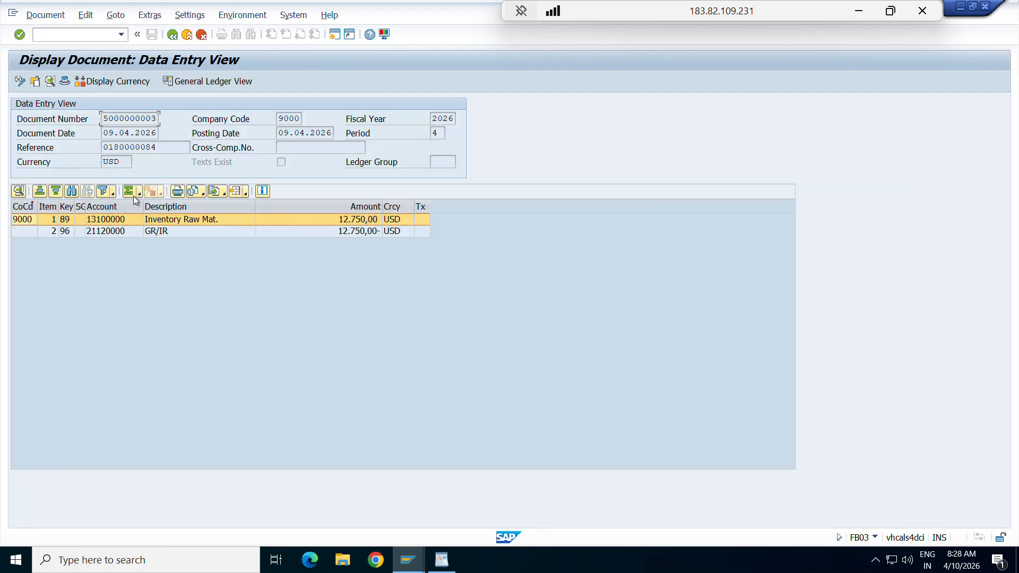
click(198, 231)
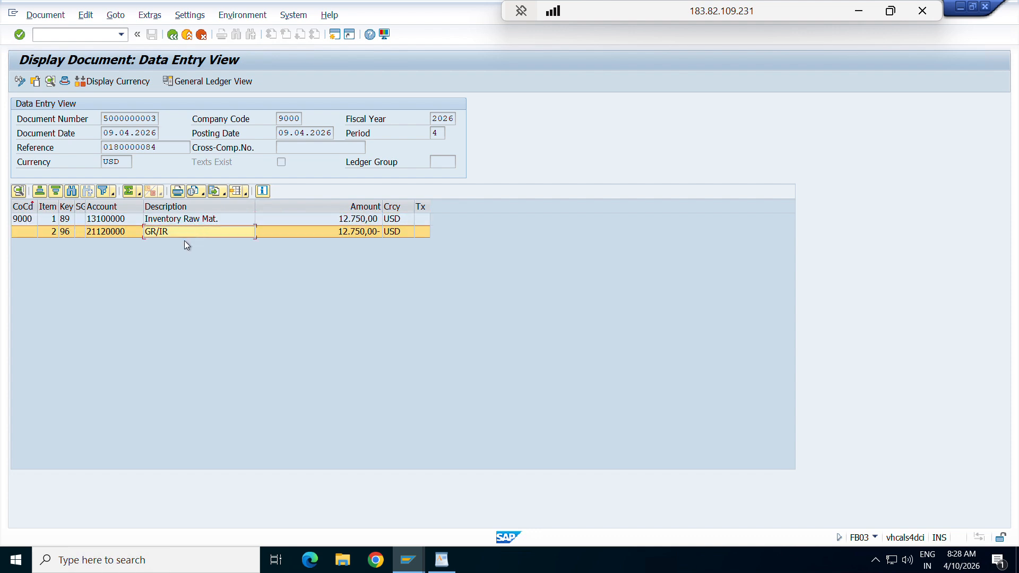
click(172, 35)
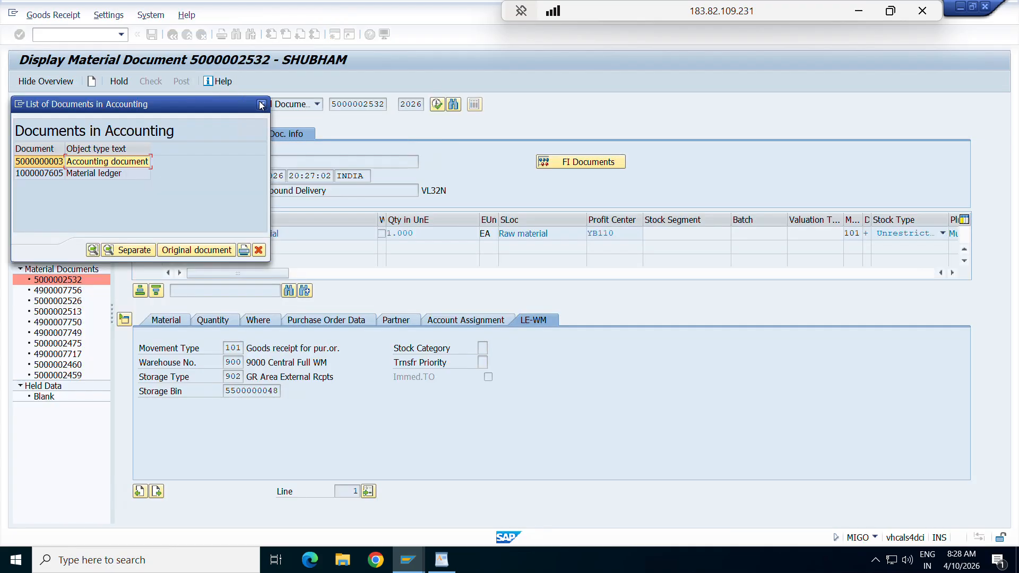
click(262, 104)
click(172, 35)
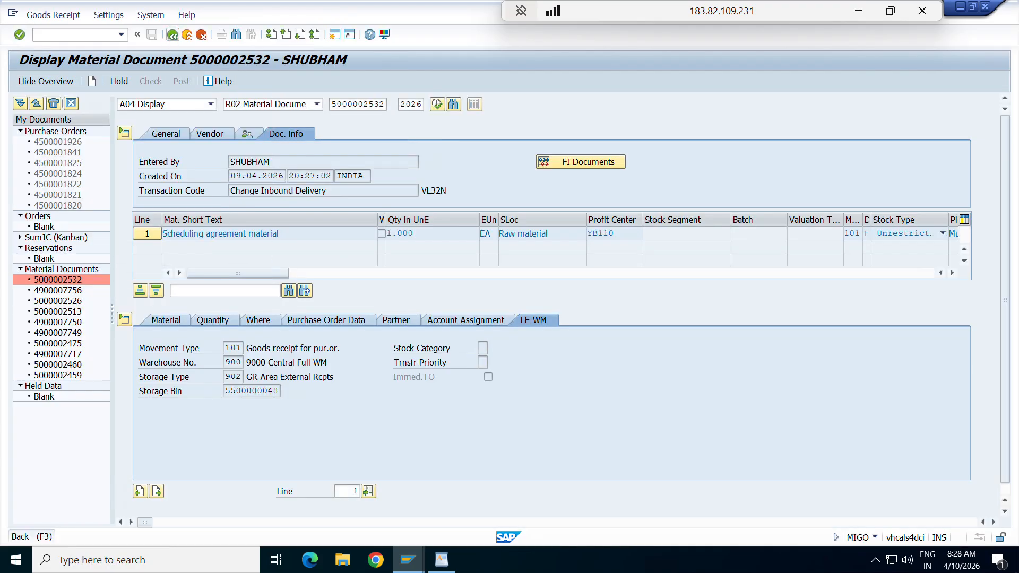
- Switch to the Display Sch. Agmt Schedule session and compare the scheduled, open and GR quantities of the 09.04.2026 schedule line
click(407, 560)
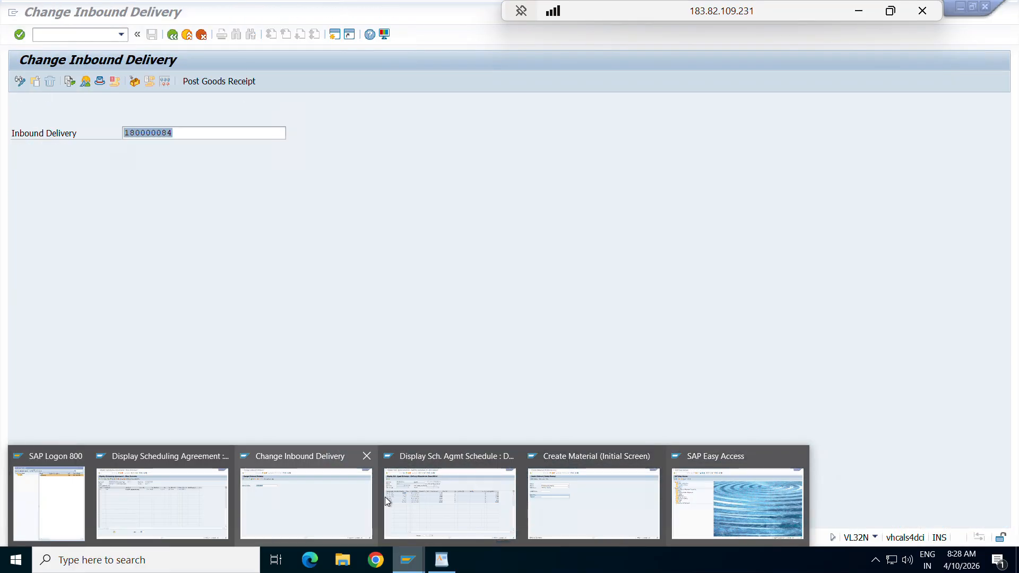
click(431, 496)
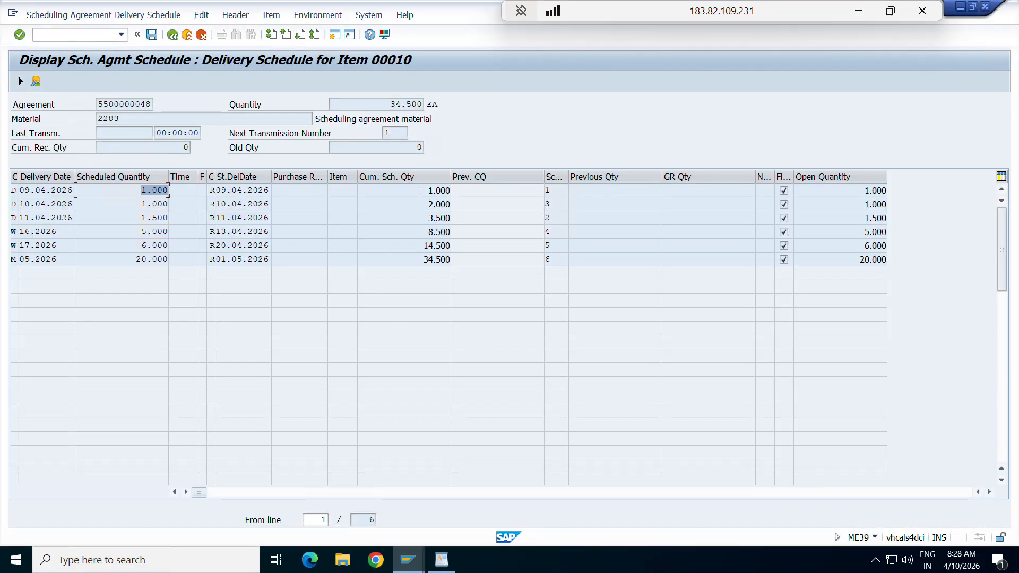
click(862, 194)
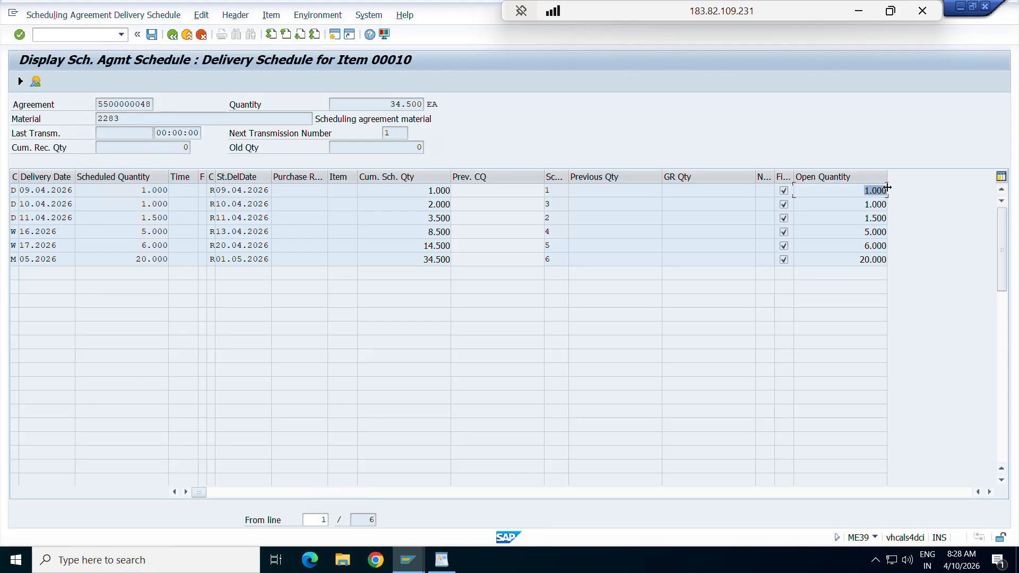
click(166, 191)
click(848, 190)
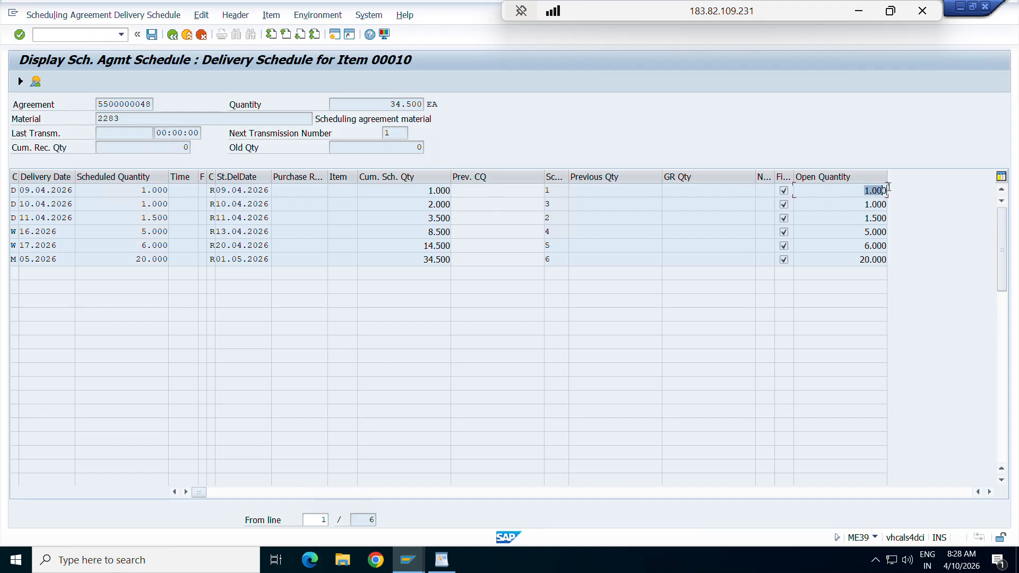
click(689, 190)
- Reload the scheduling agreement in ME39 and redisplay the delivery schedule for item 10
click(172, 35)
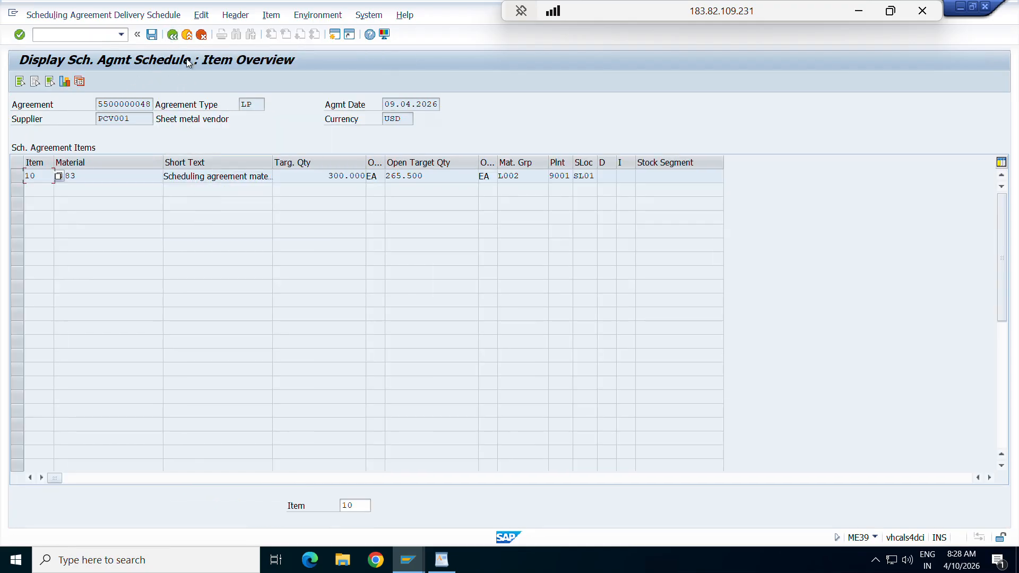
click(172, 35)
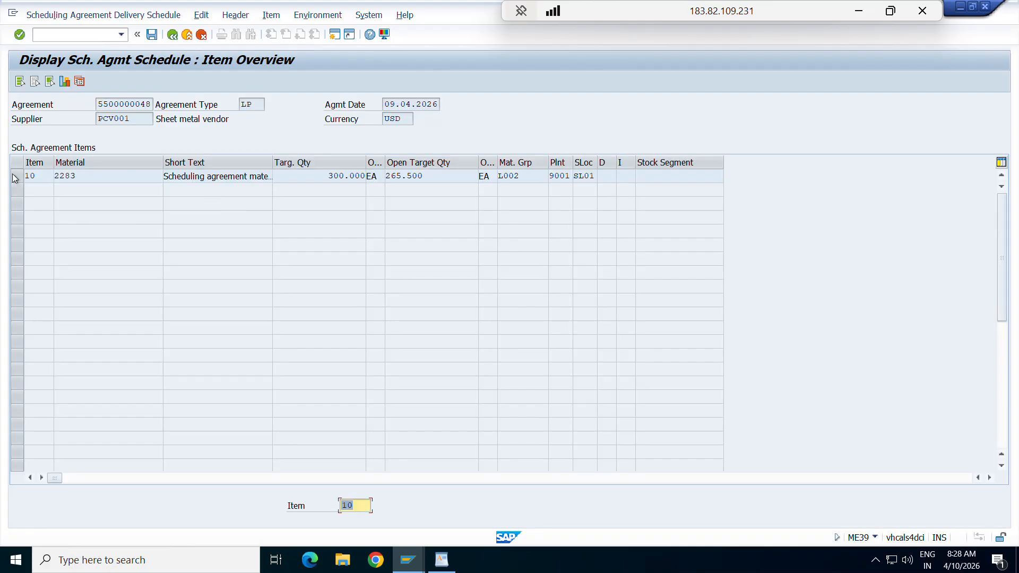
click(78, 81)
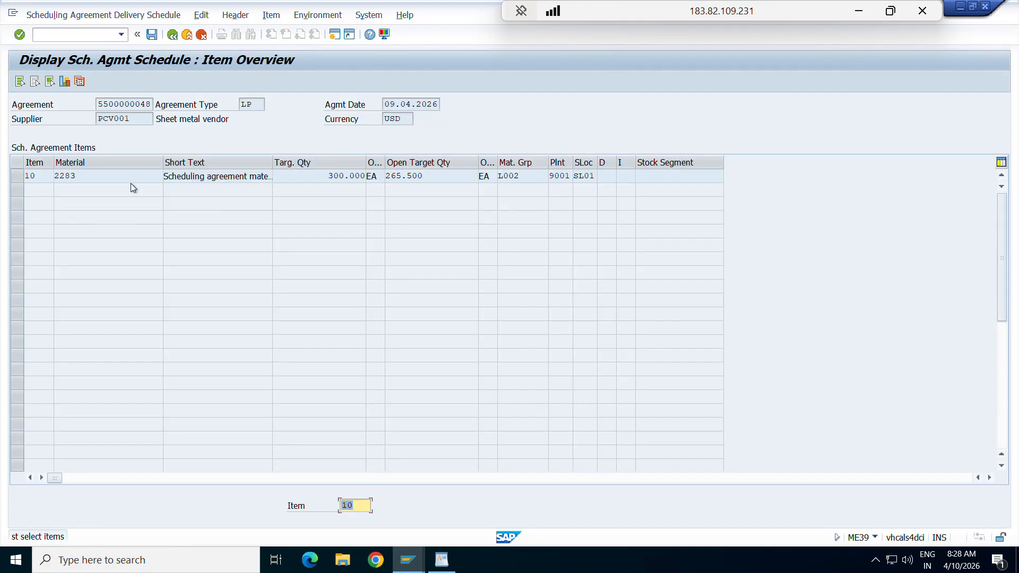
click(23, 177)
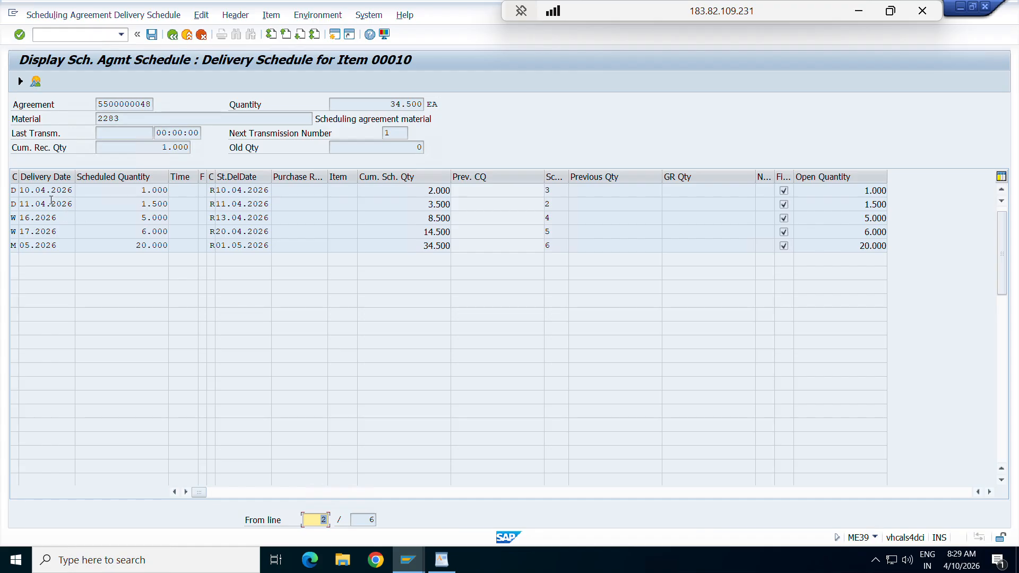
- Check the delivery date, GR quantity and open quantity of the 10.04.2026 schedule line
drag(25, 190, 59, 190)
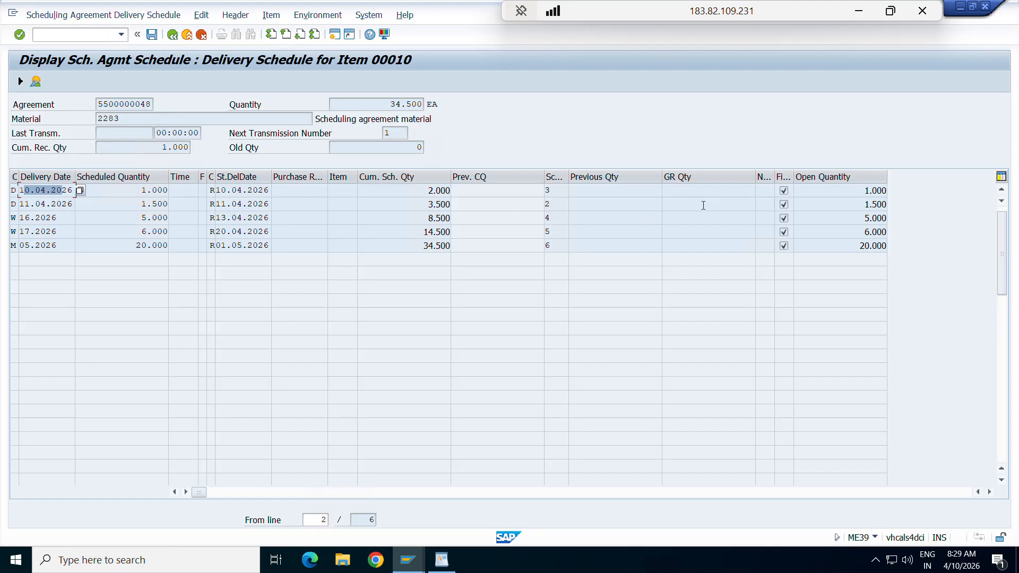
click(685, 191)
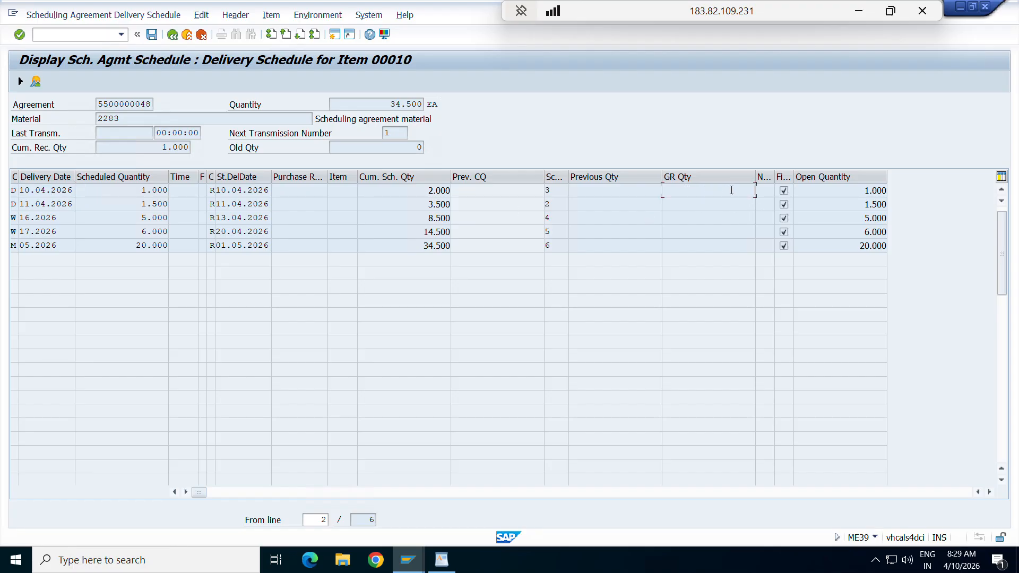
double_click(862, 190)
click(698, 187)
- Return to the item overview, try to display the purchase order history for item 10, and reopen its delivery schedule to check the GR quantity
click(173, 35)
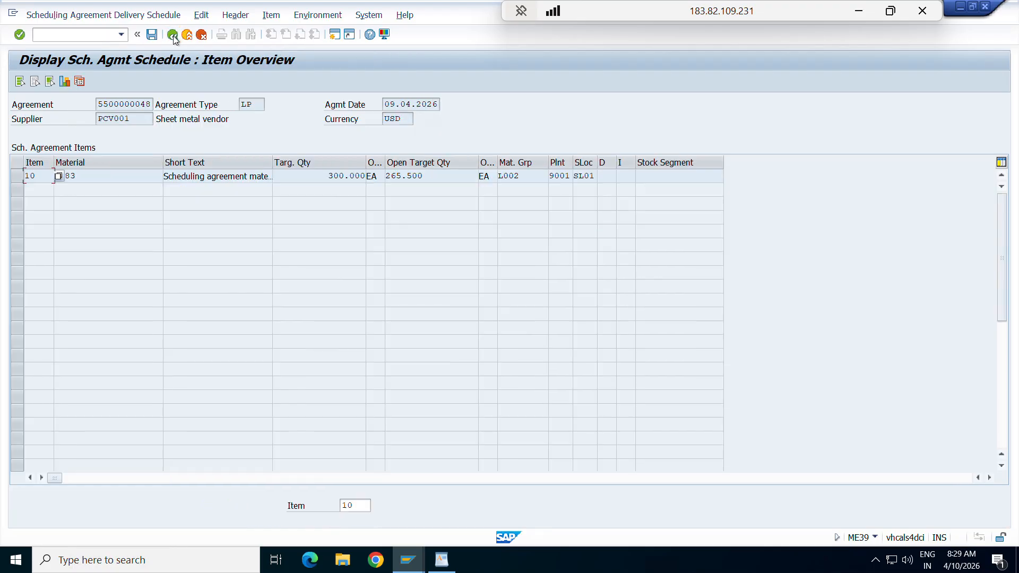
click(17, 175)
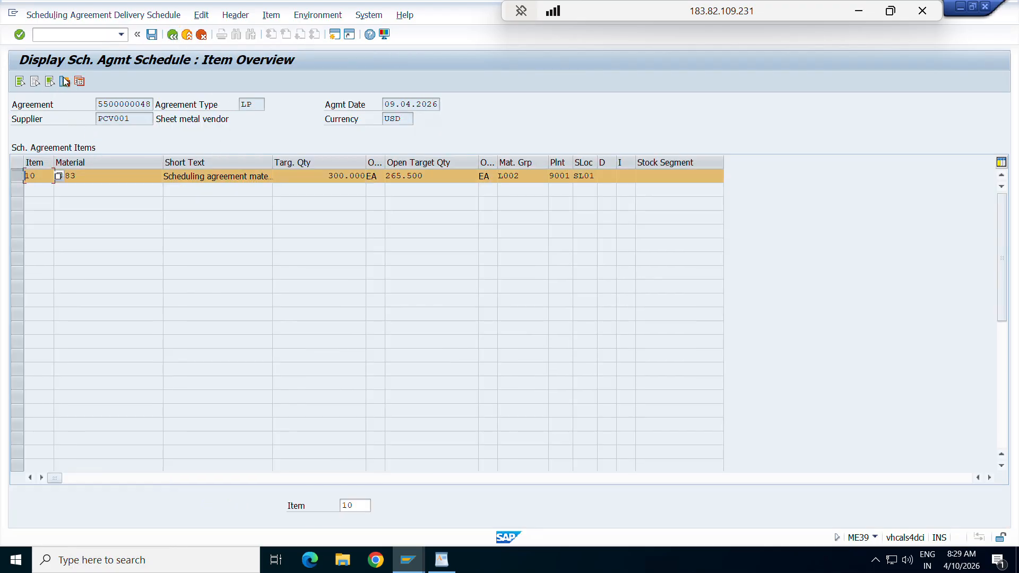
click(66, 81)
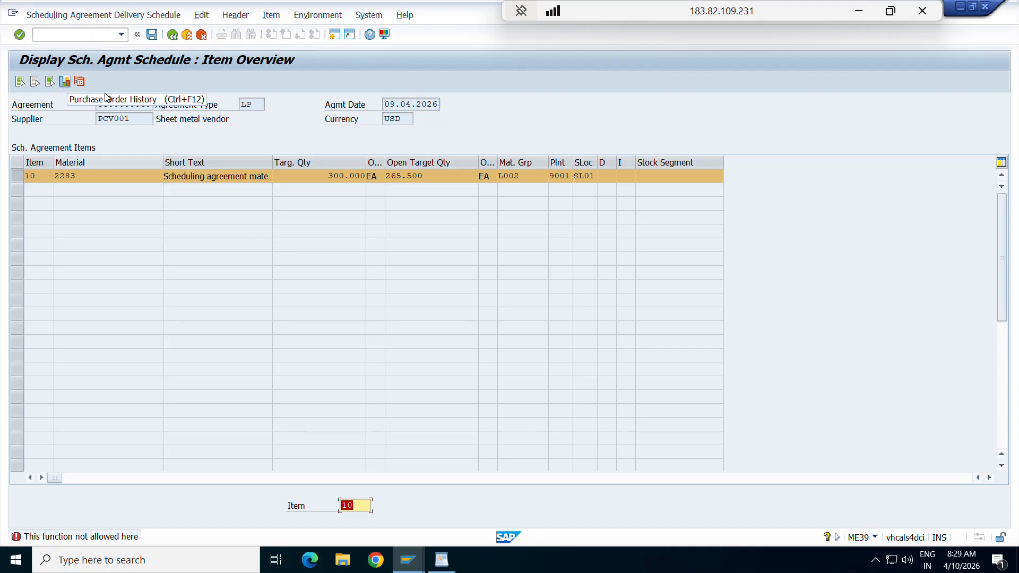
click(79, 81)
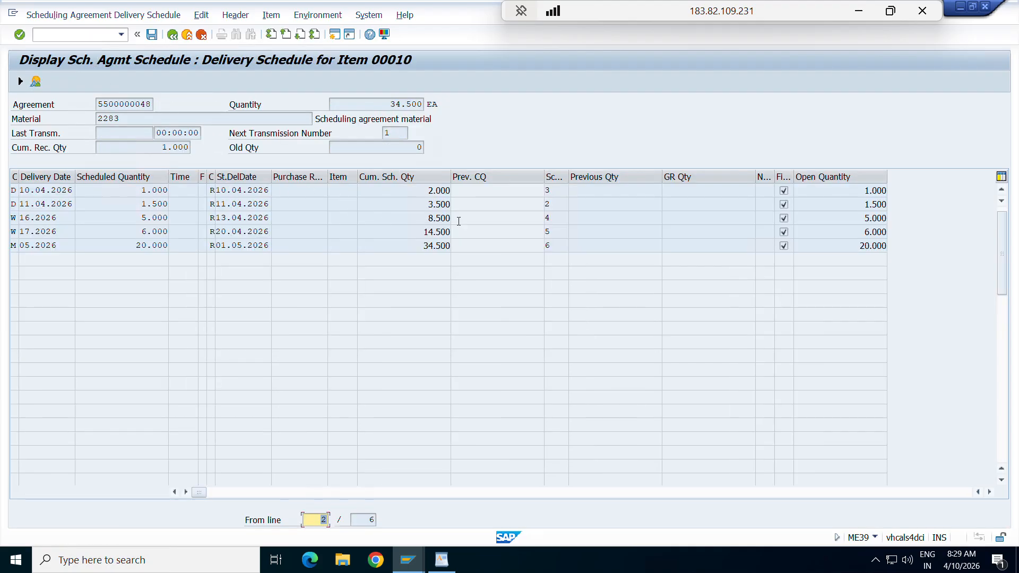
click(689, 192)
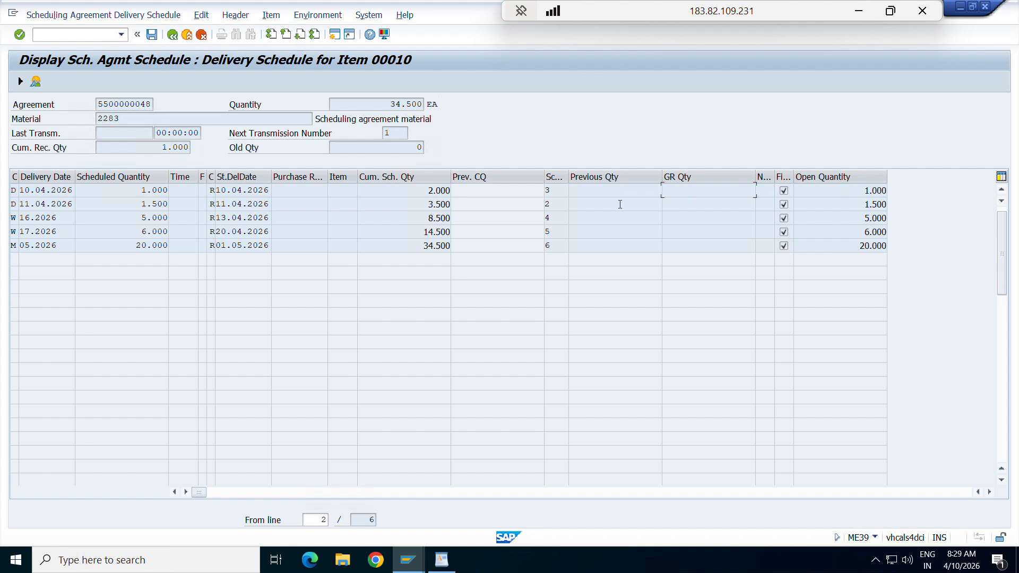